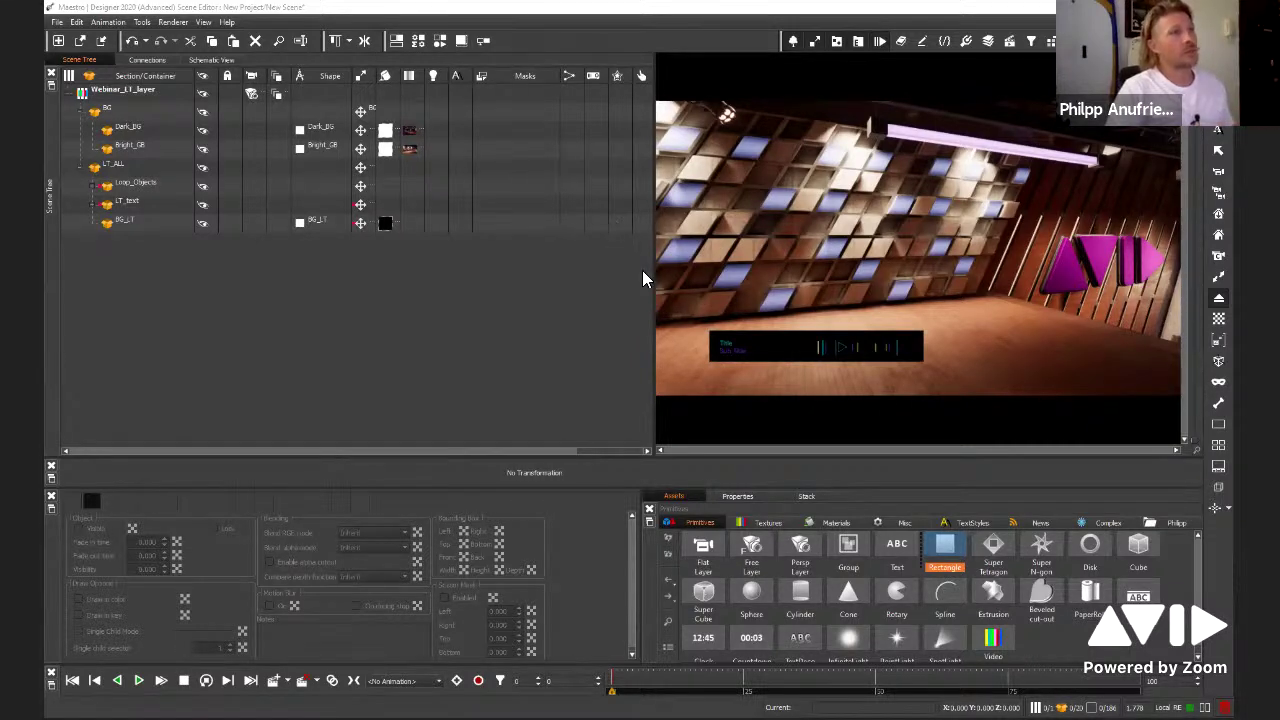
Set the BG_LT lower-third bar's Diffuse colour to white instead of black
left_click(728, 352)
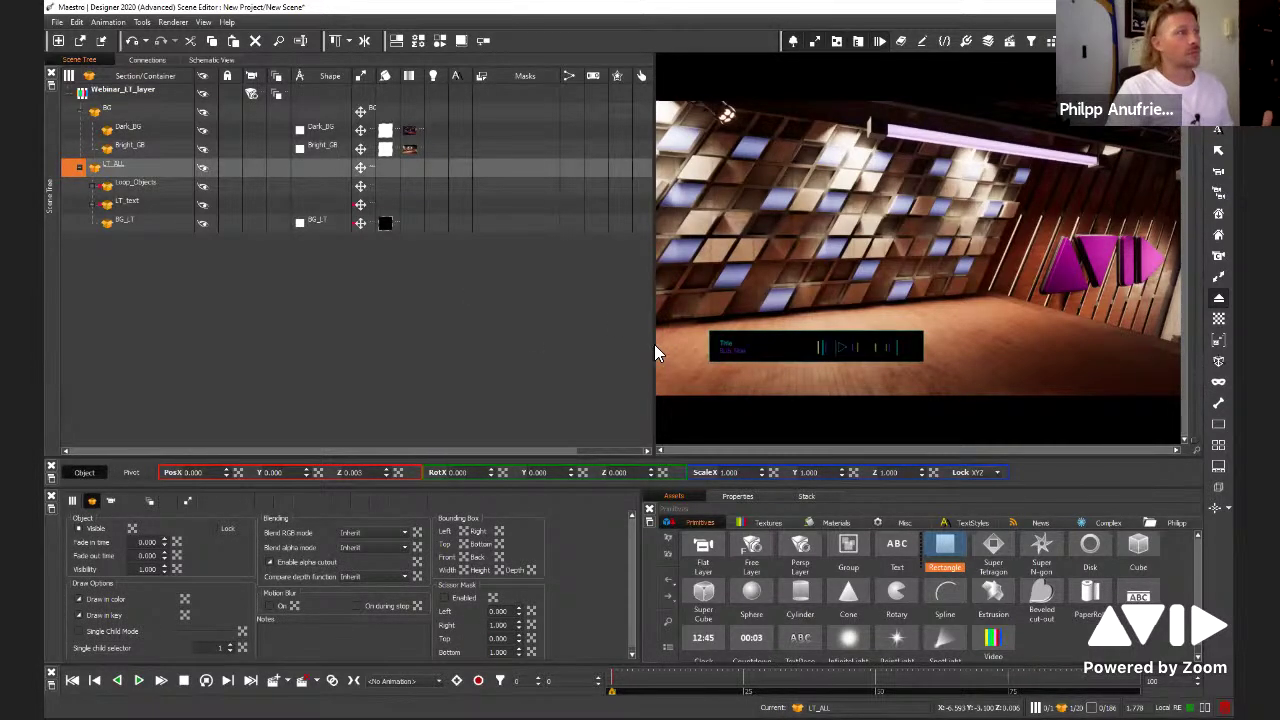
left_click(386, 223)
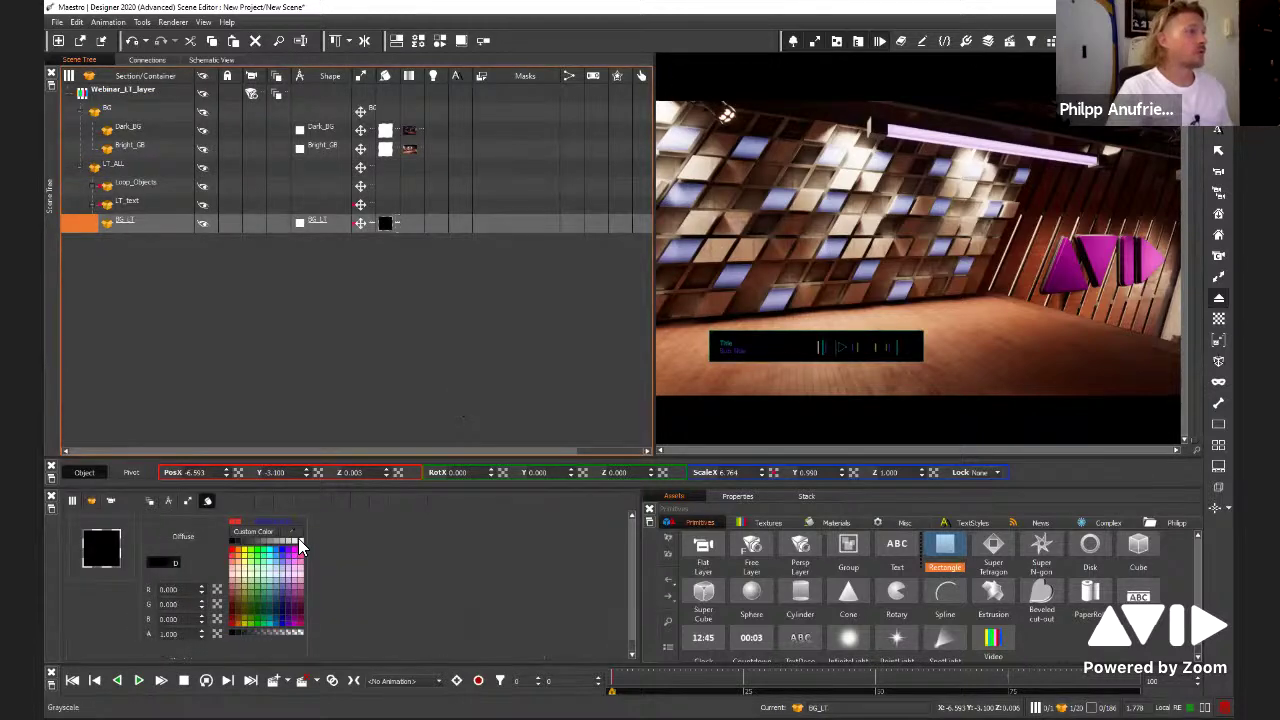
left_click(299, 541)
left_click(764, 354)
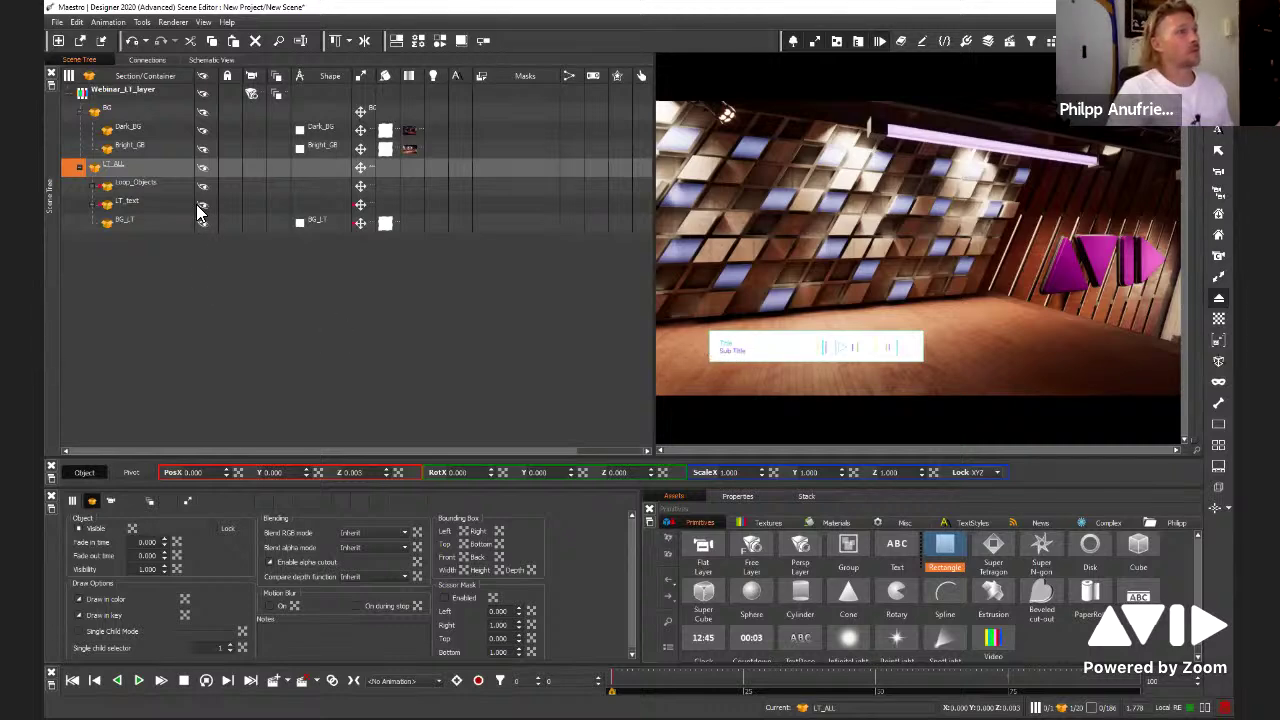
left_click(146, 201)
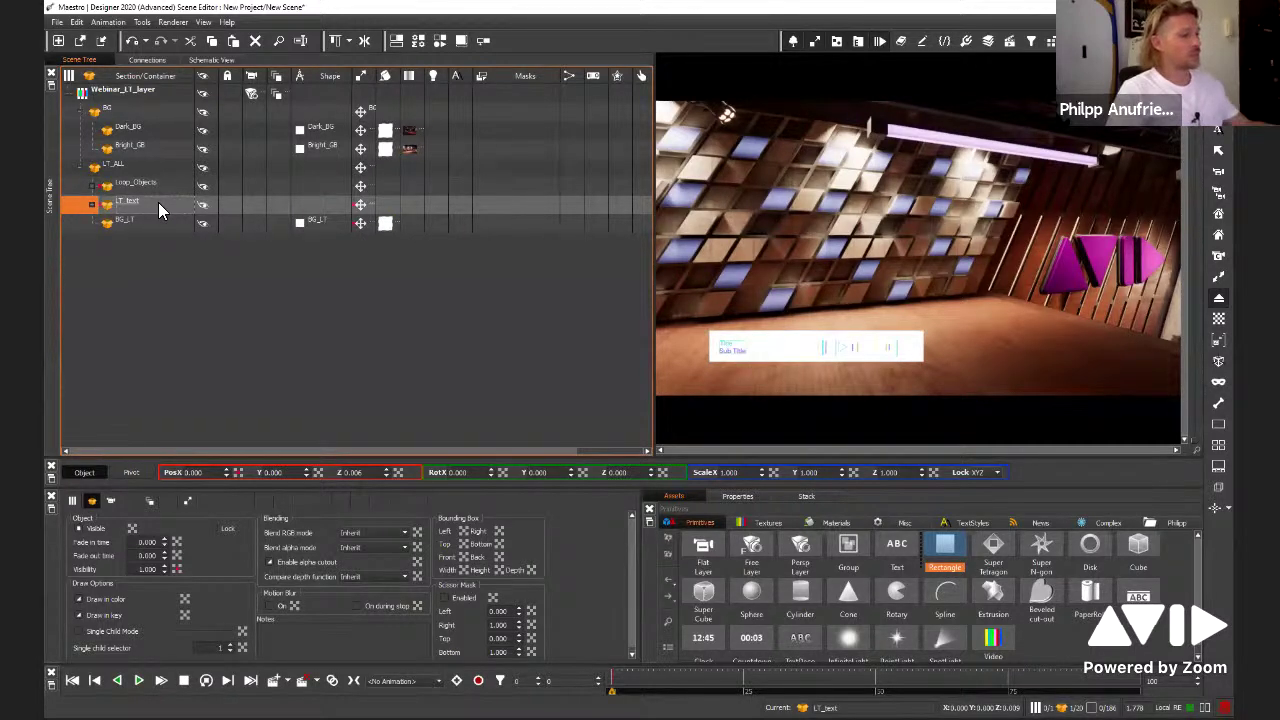
Duplicate LT_text and delete the name text from the copy
key("ctrl+d")
left_click(189, 263)
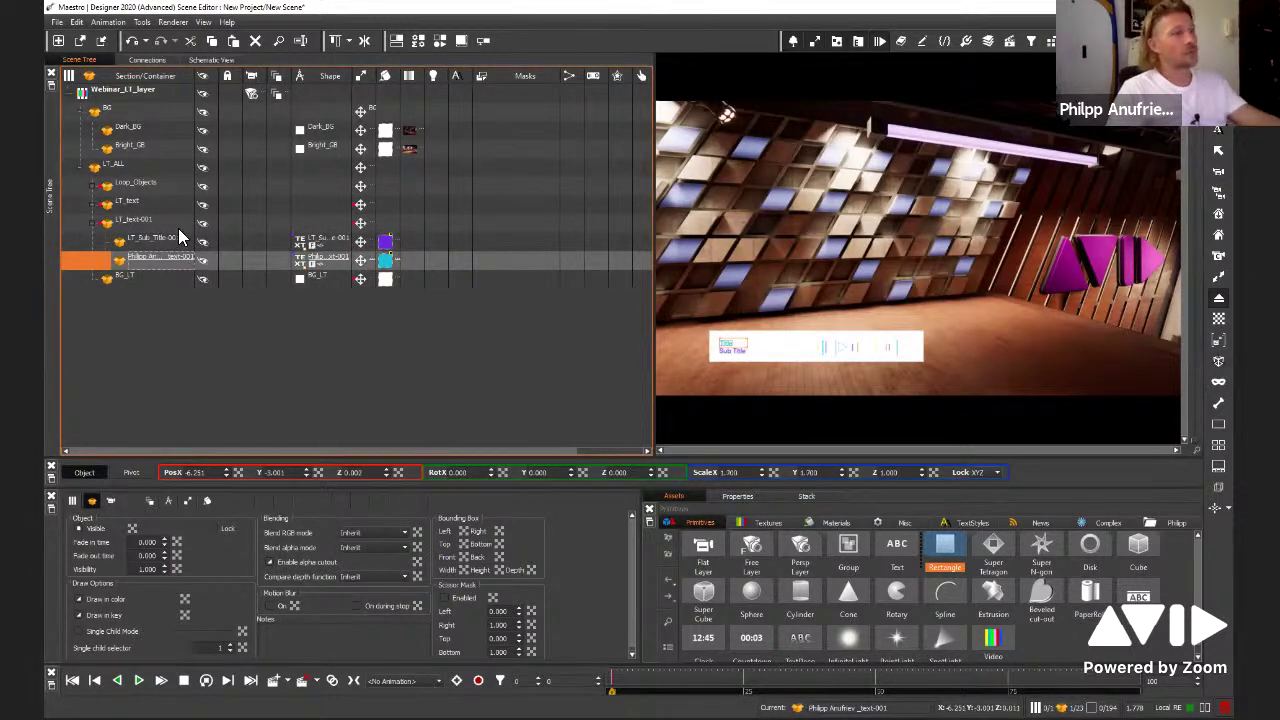
key("Delete")
Group LT_text with LT_text-001 as LT_GR_TEXT and edit its single child selector
left_click(154, 212)
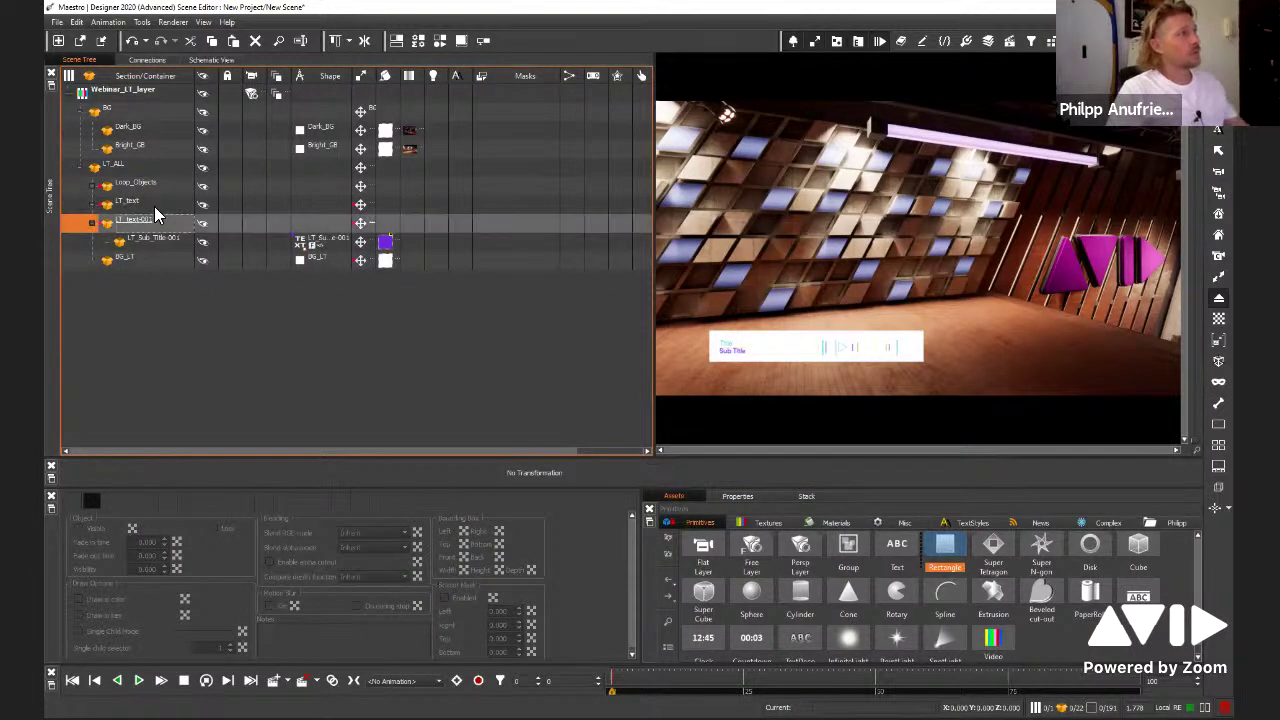
left_click(154, 206, "ctrl")
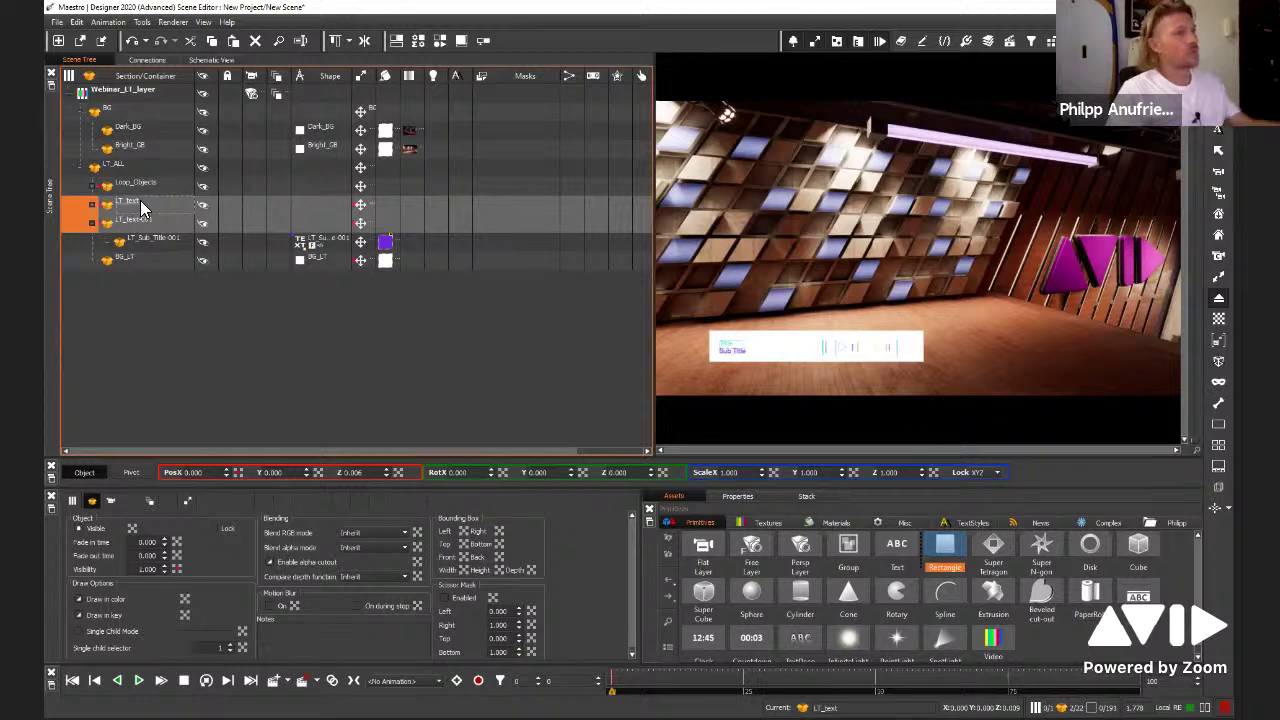
key("ctrl+g")
double_click(148, 208)
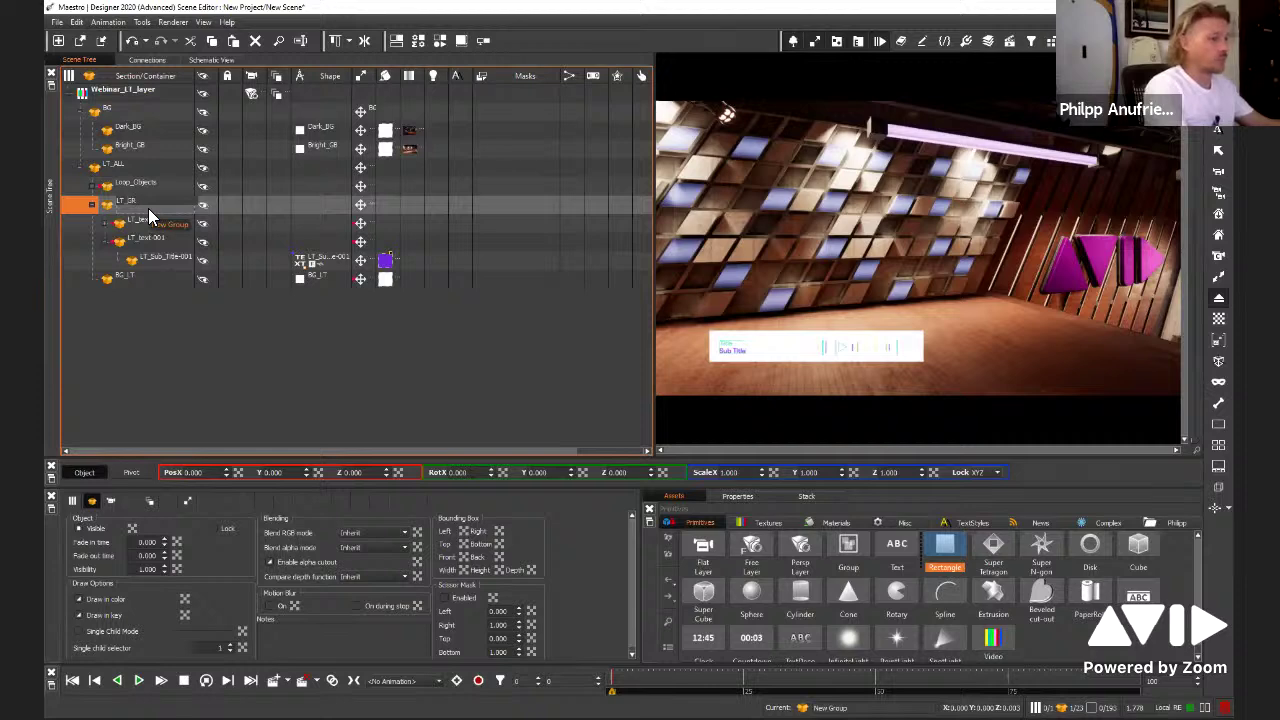
type("LT_GR_TE")
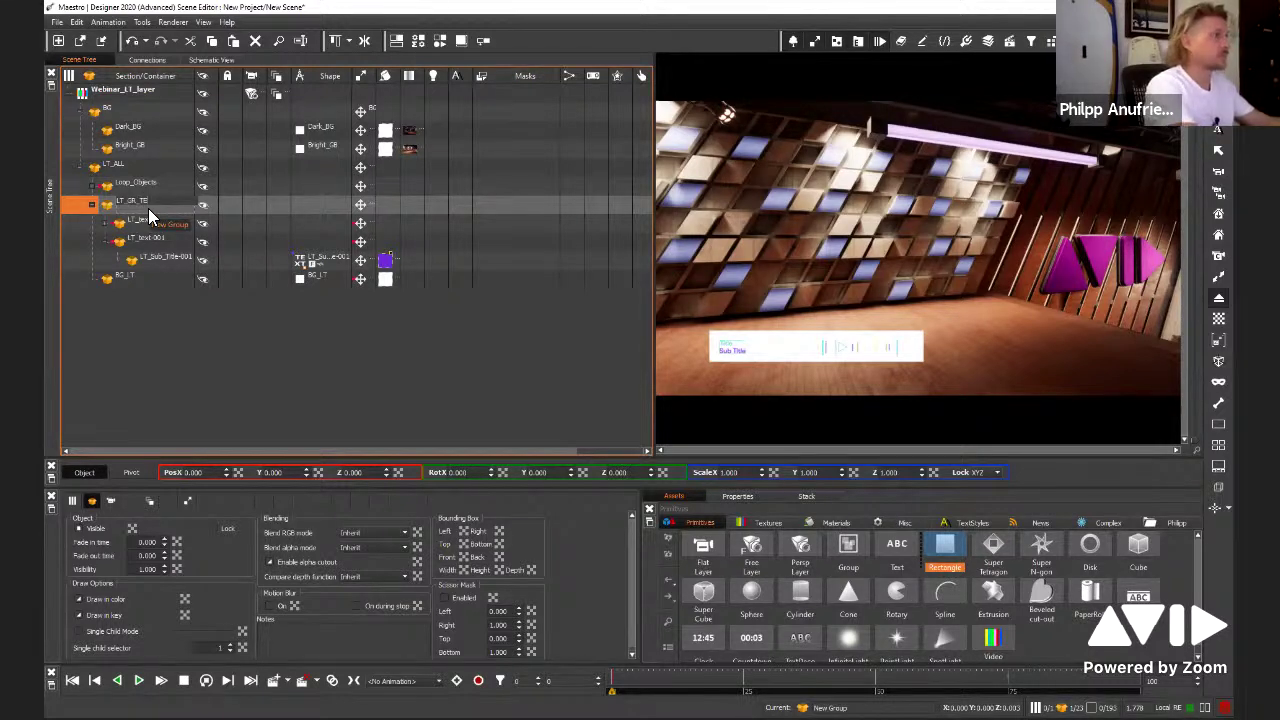
type("SXT")
key("Return")
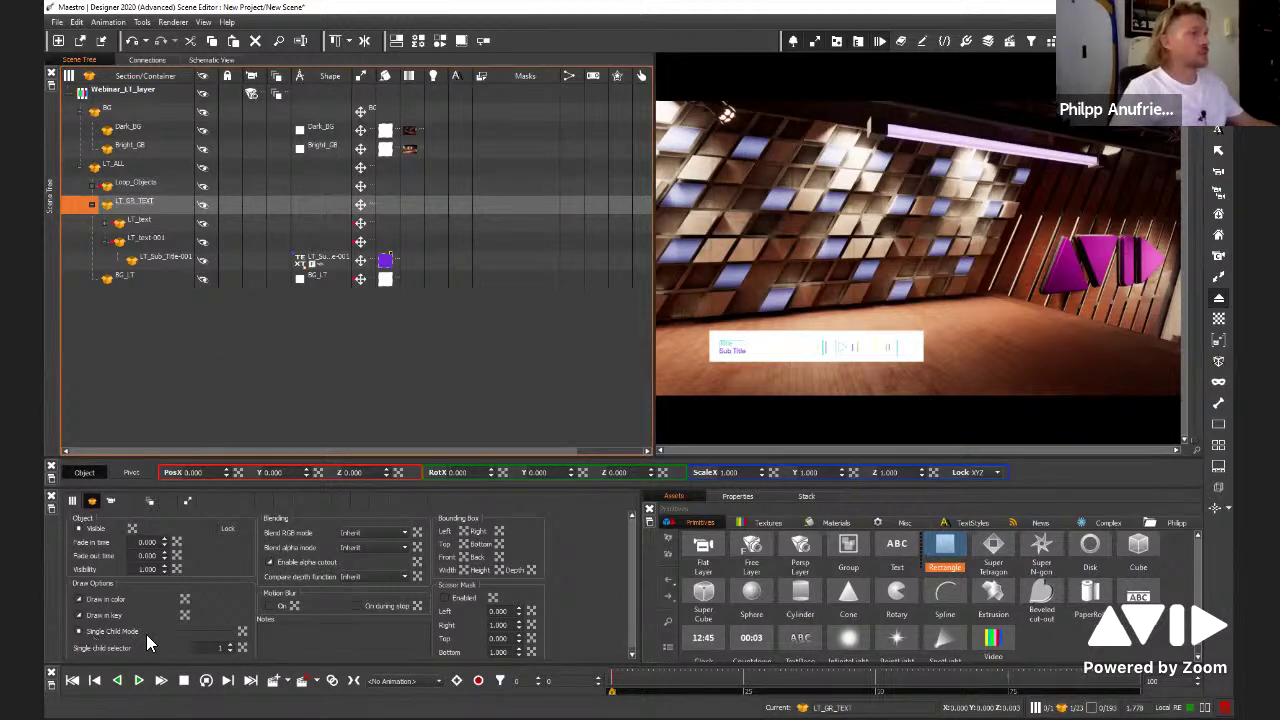
left_click(222, 648)
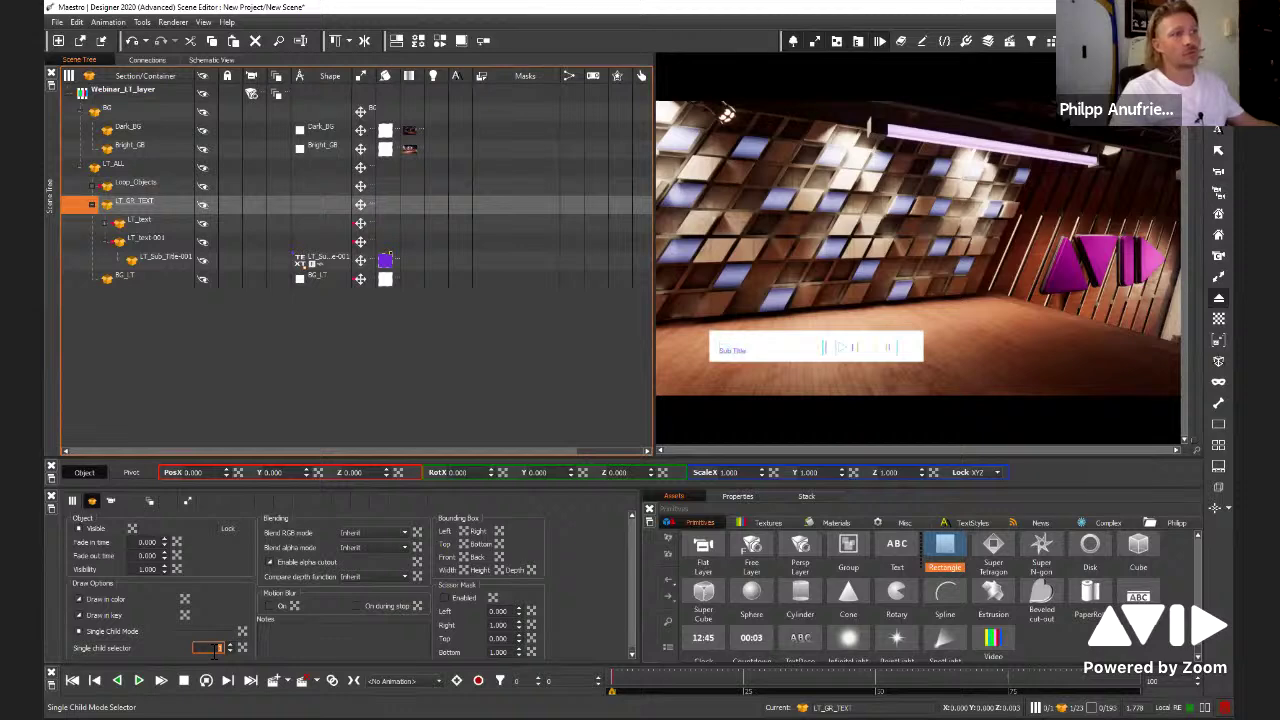
Set the single child selector to 1 and expand LT_text to show its layers
type("1")
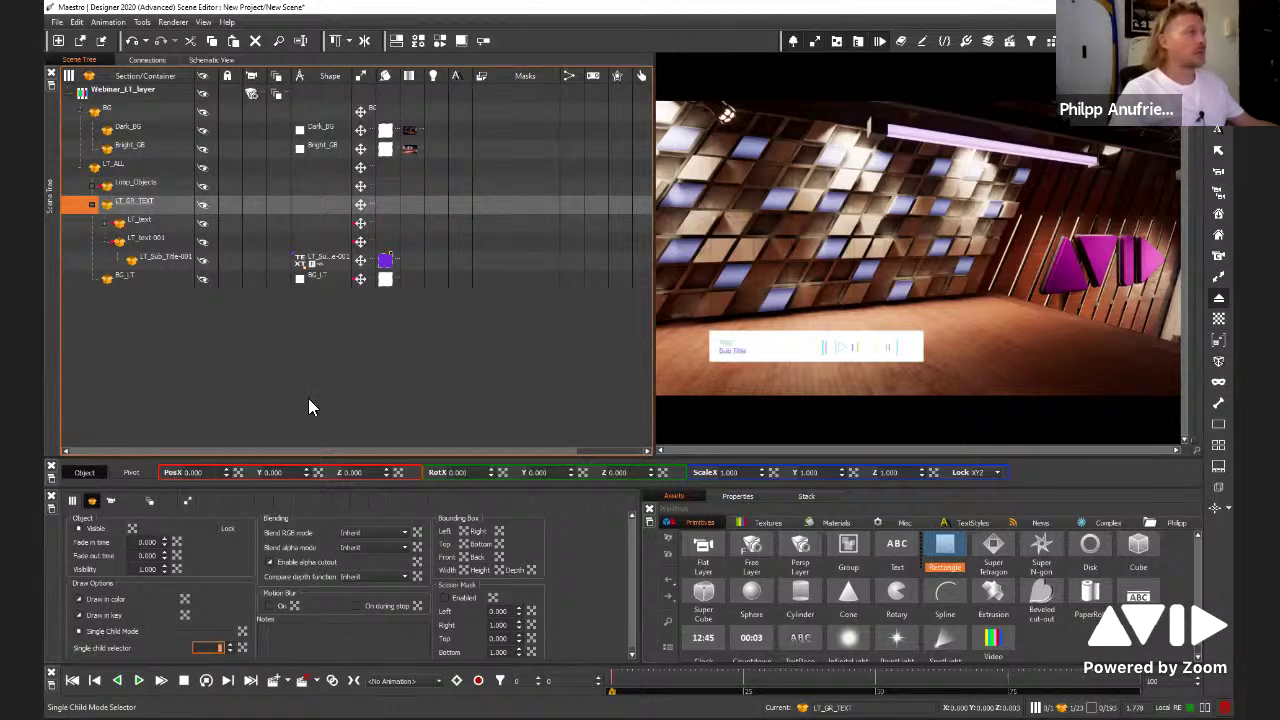
left_click(272, 300)
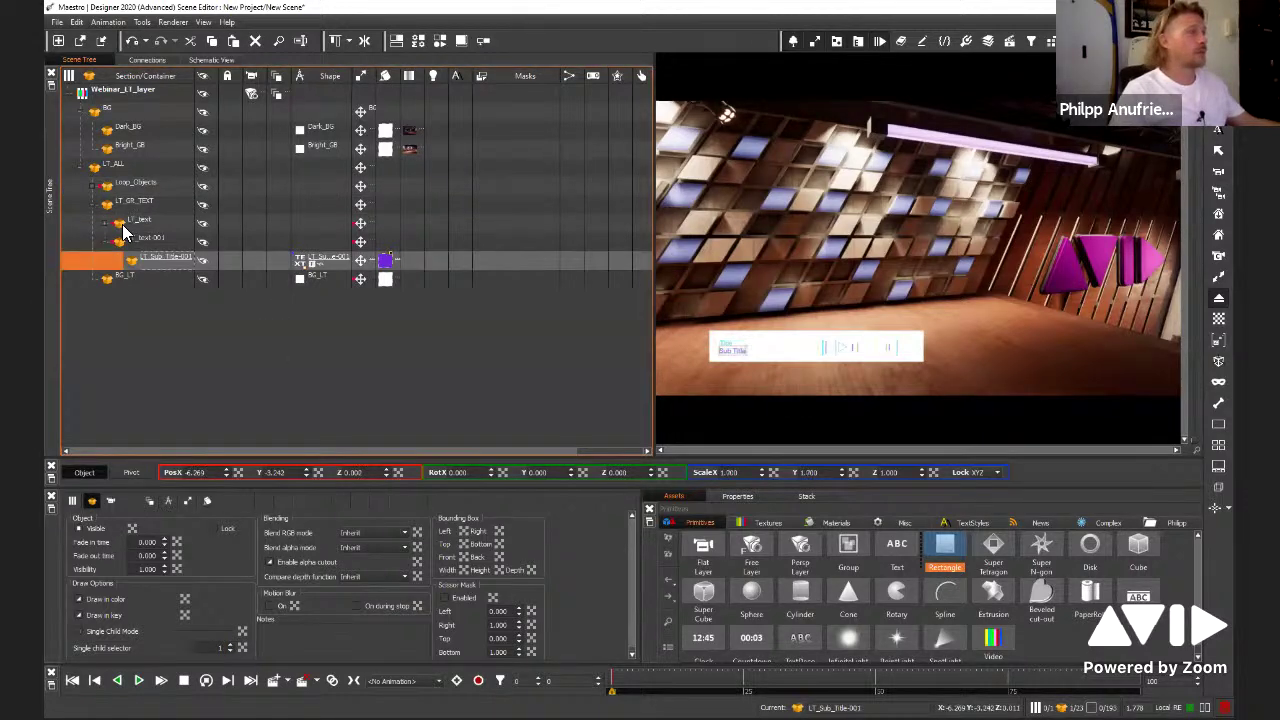
double_click(123, 226)
left_click(290, 258)
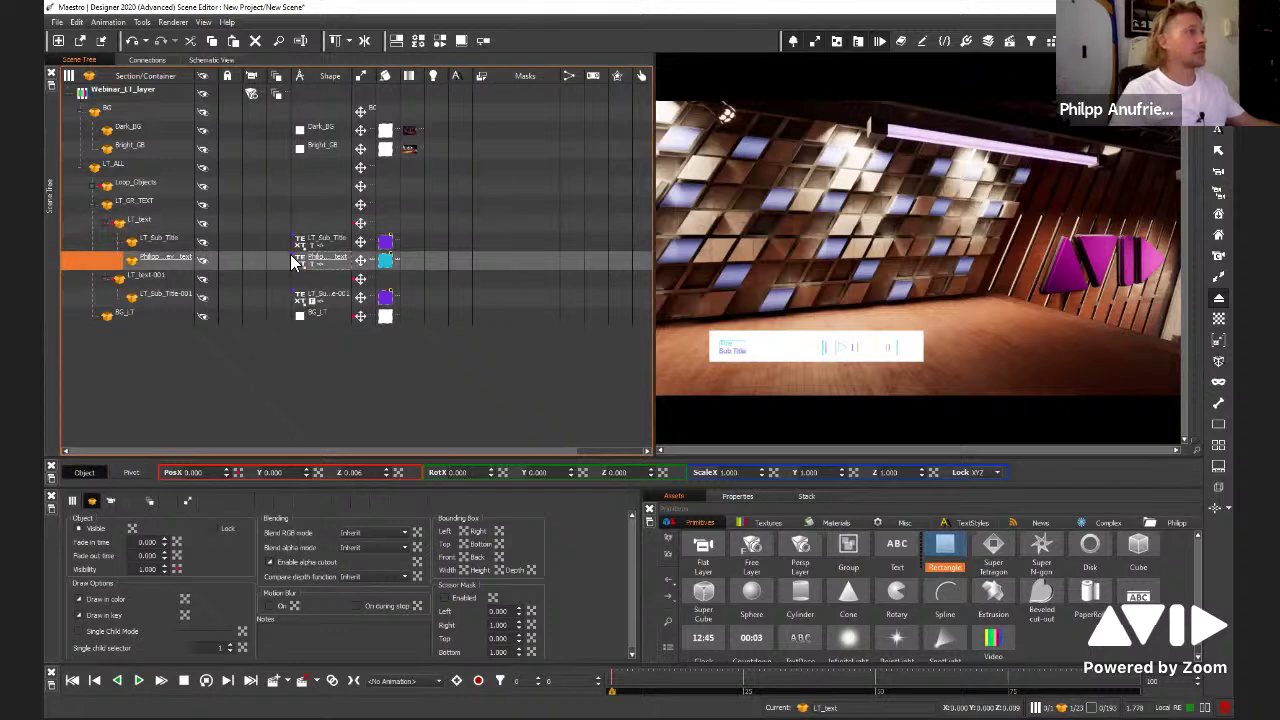
left_click(291, 296)
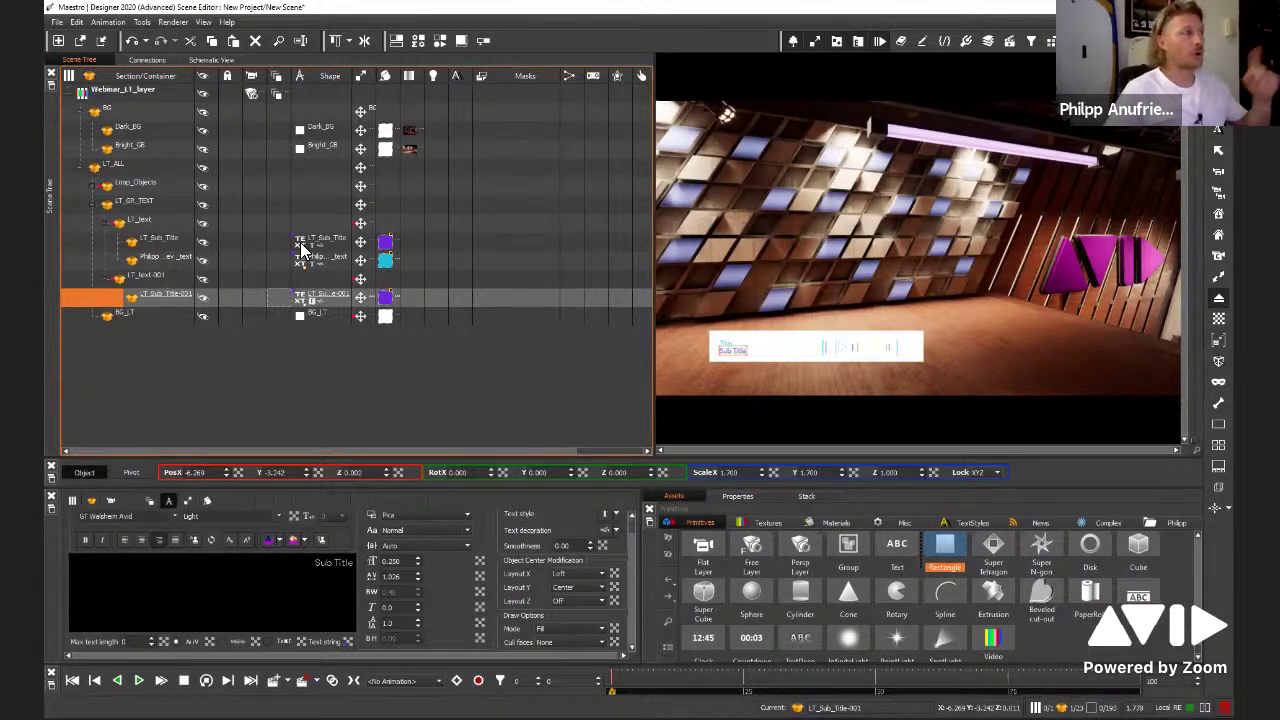
Replace the original LT_Sub_Title's Sub Title text with 'sadasdadsd'
left_click(200, 244)
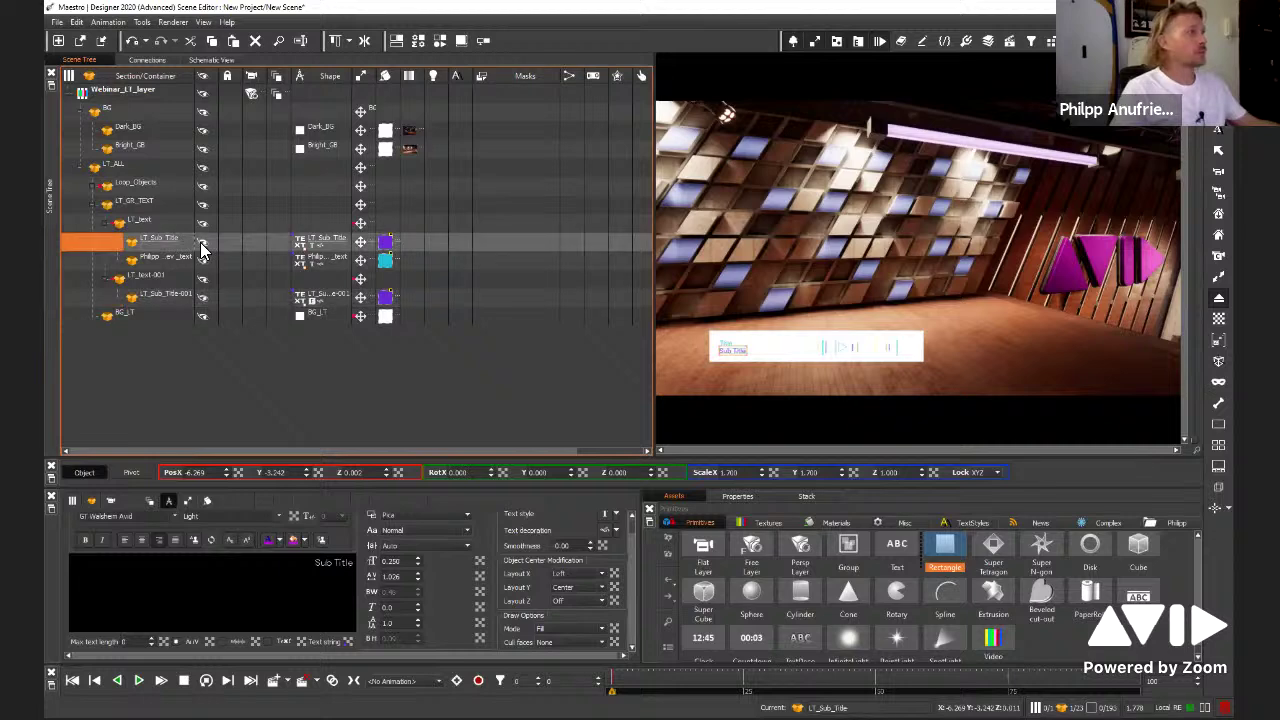
left_click(196, 296)
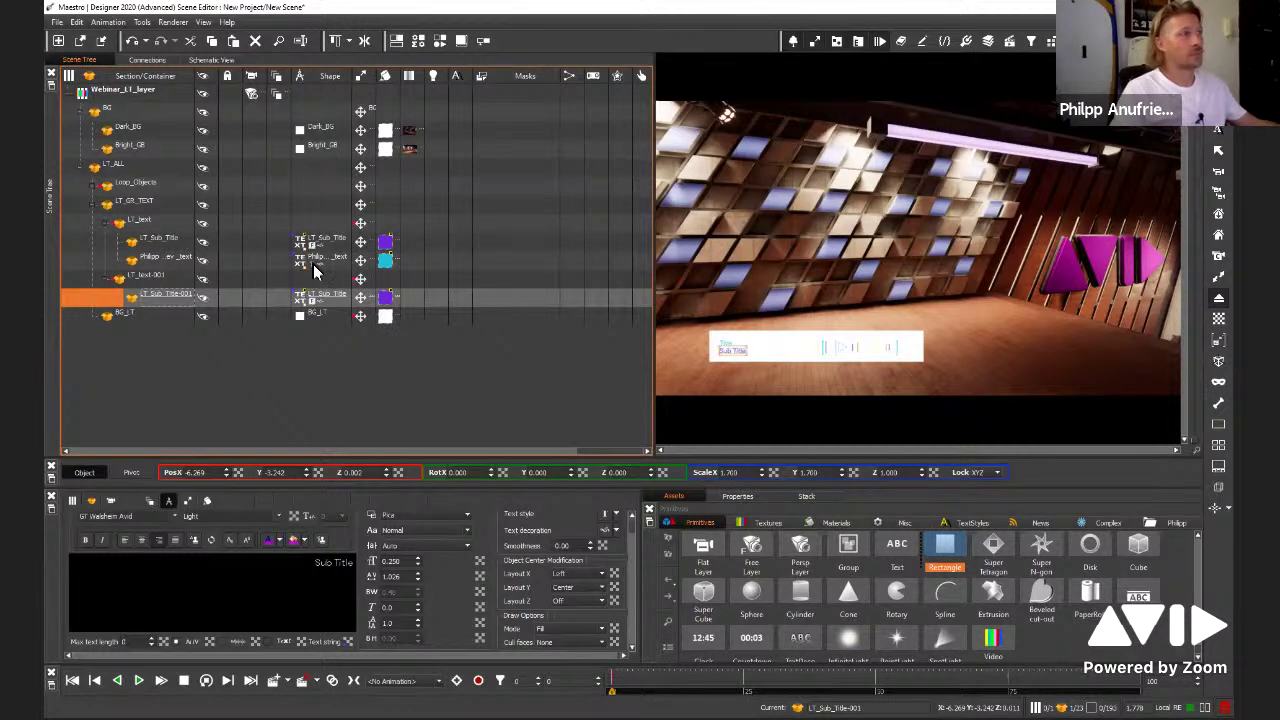
left_click(304, 243)
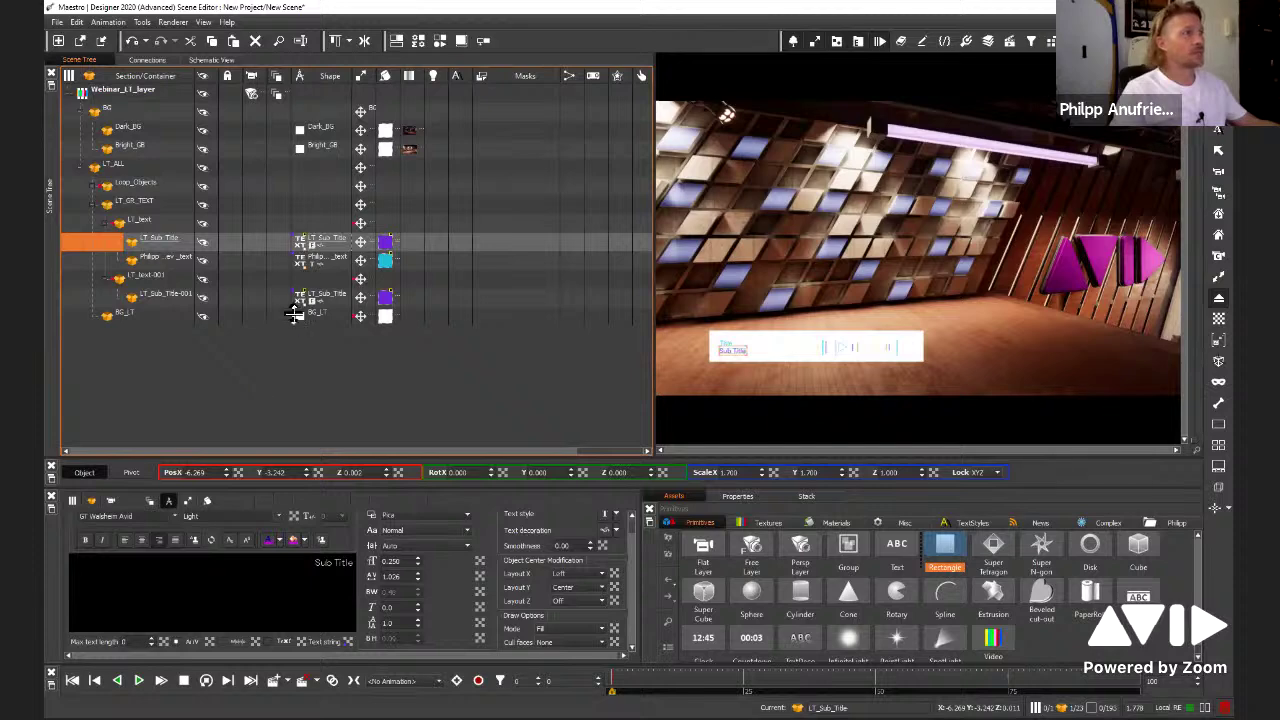
left_click(295, 562)
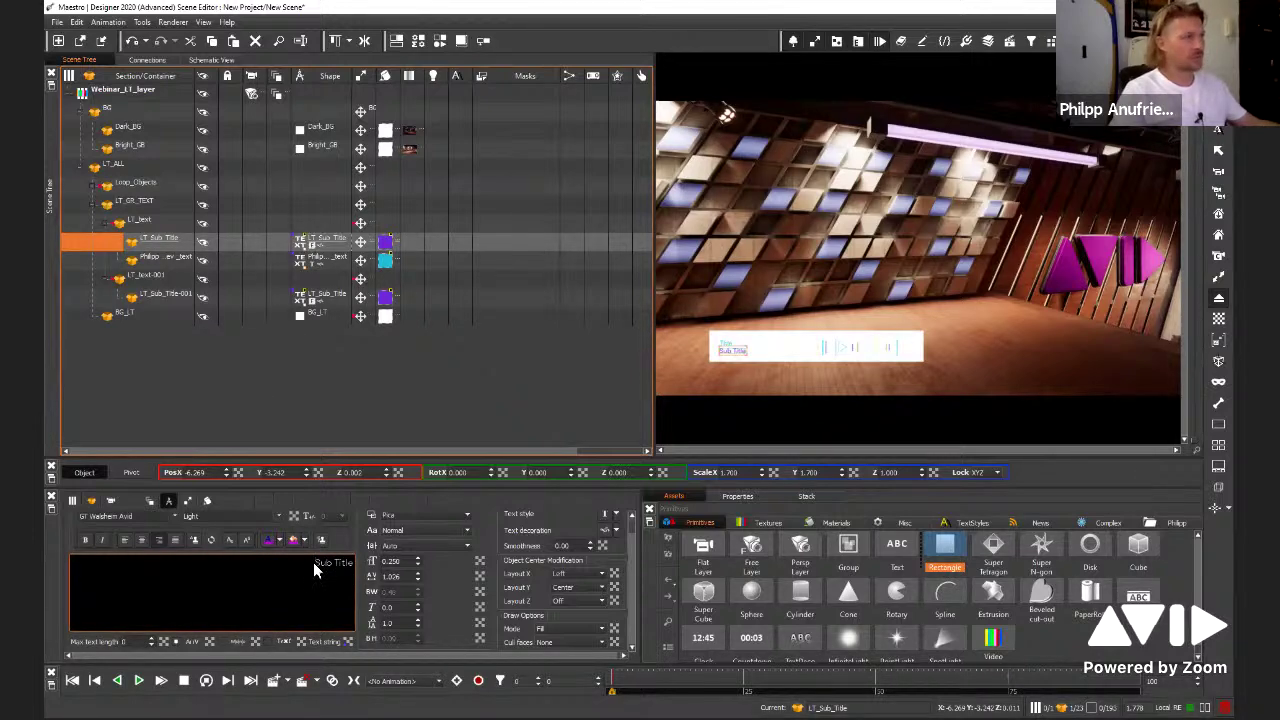
left_click(313, 425)
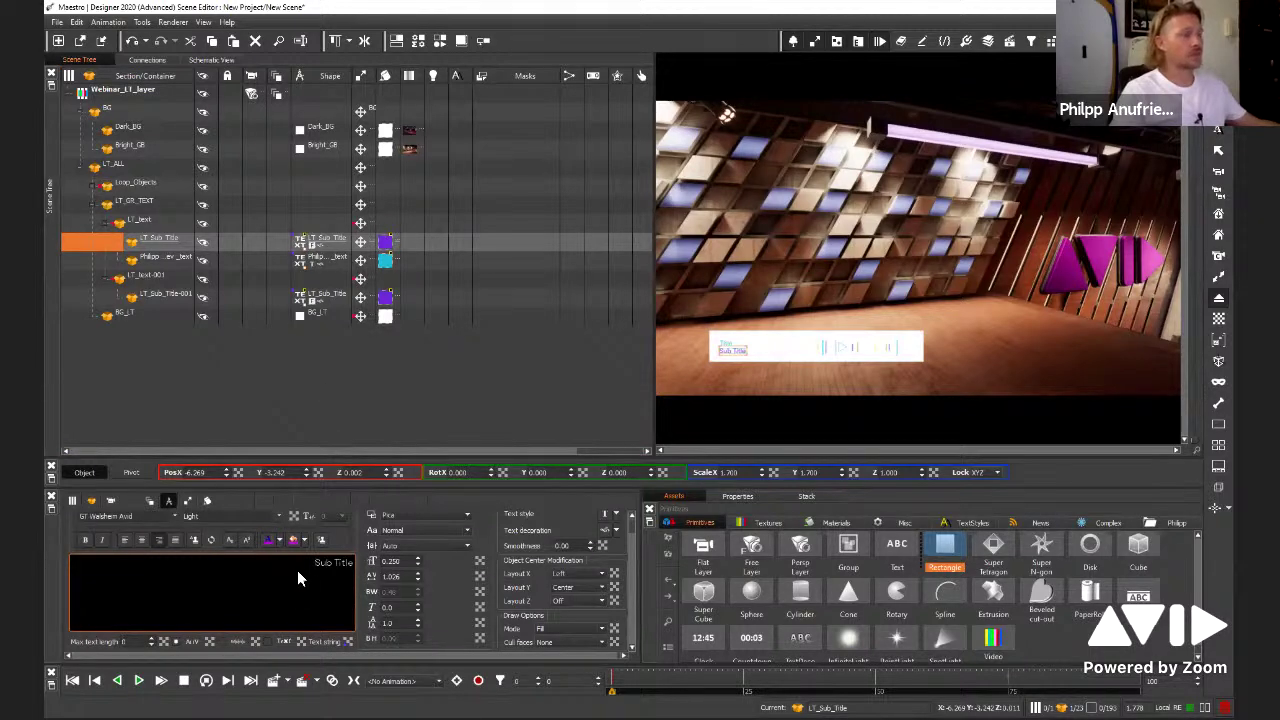
key("ctrl+a")
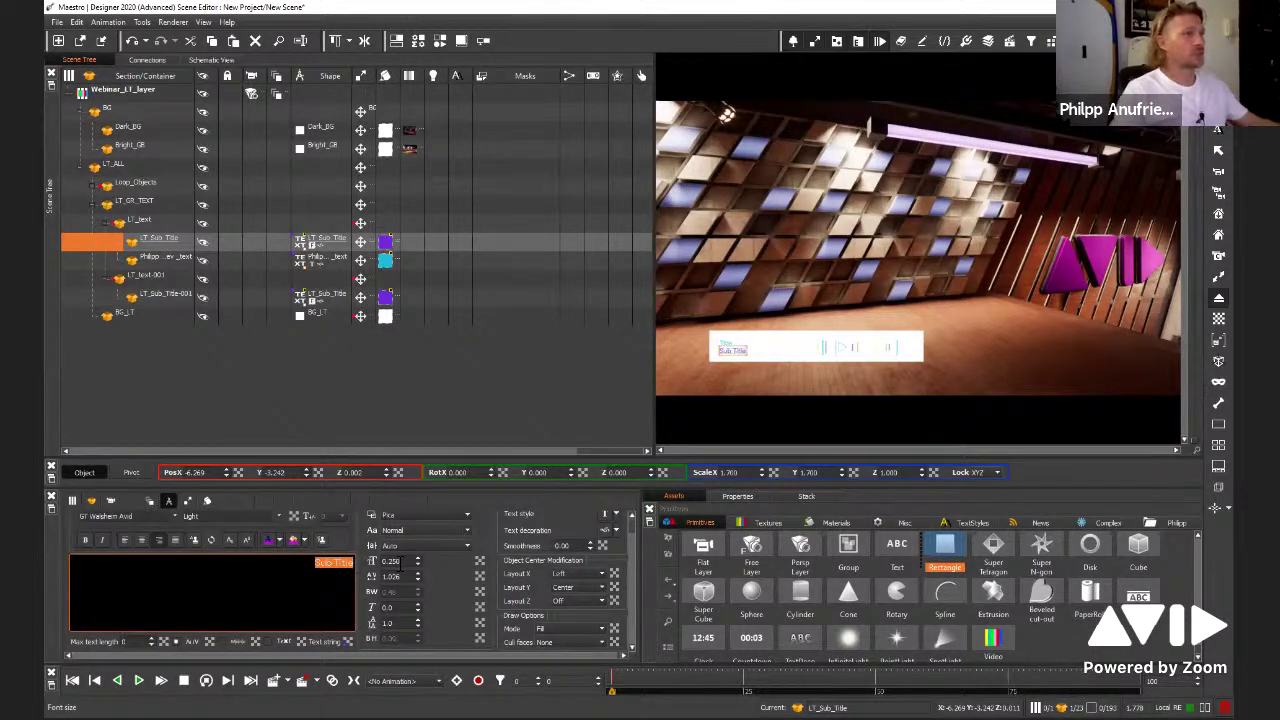
type("sadasdadsd")
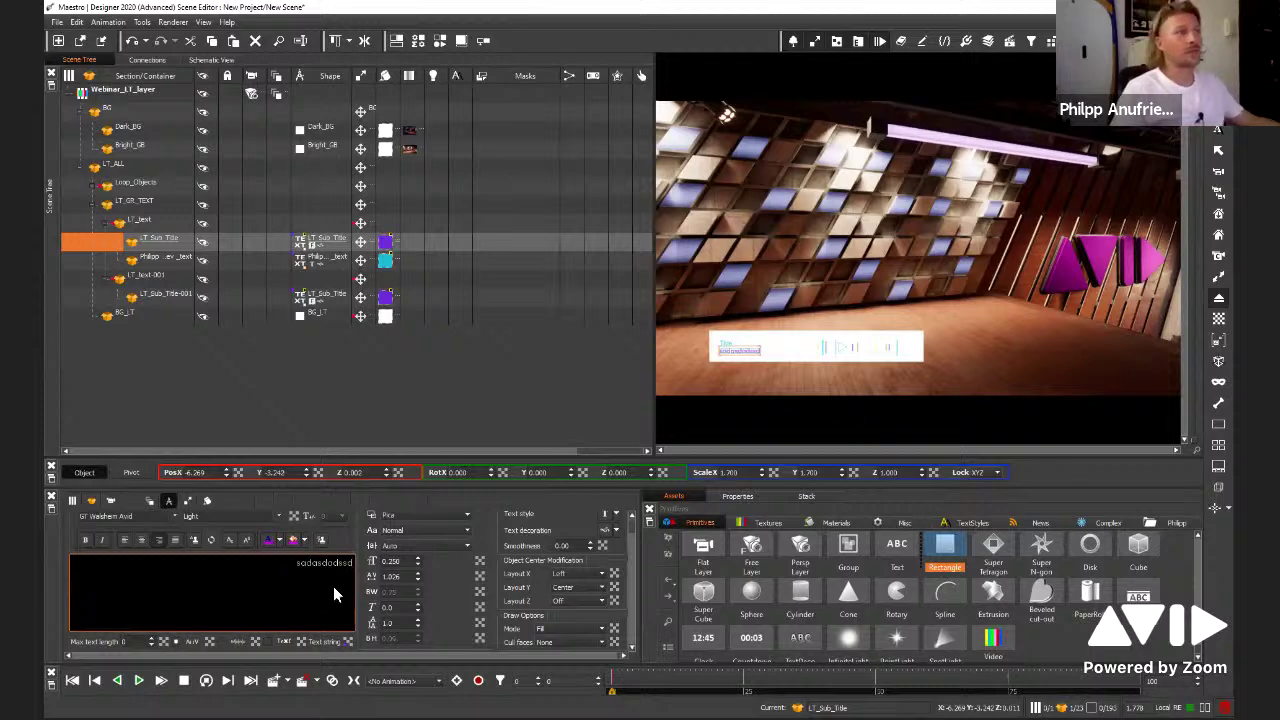
left_click(315, 408)
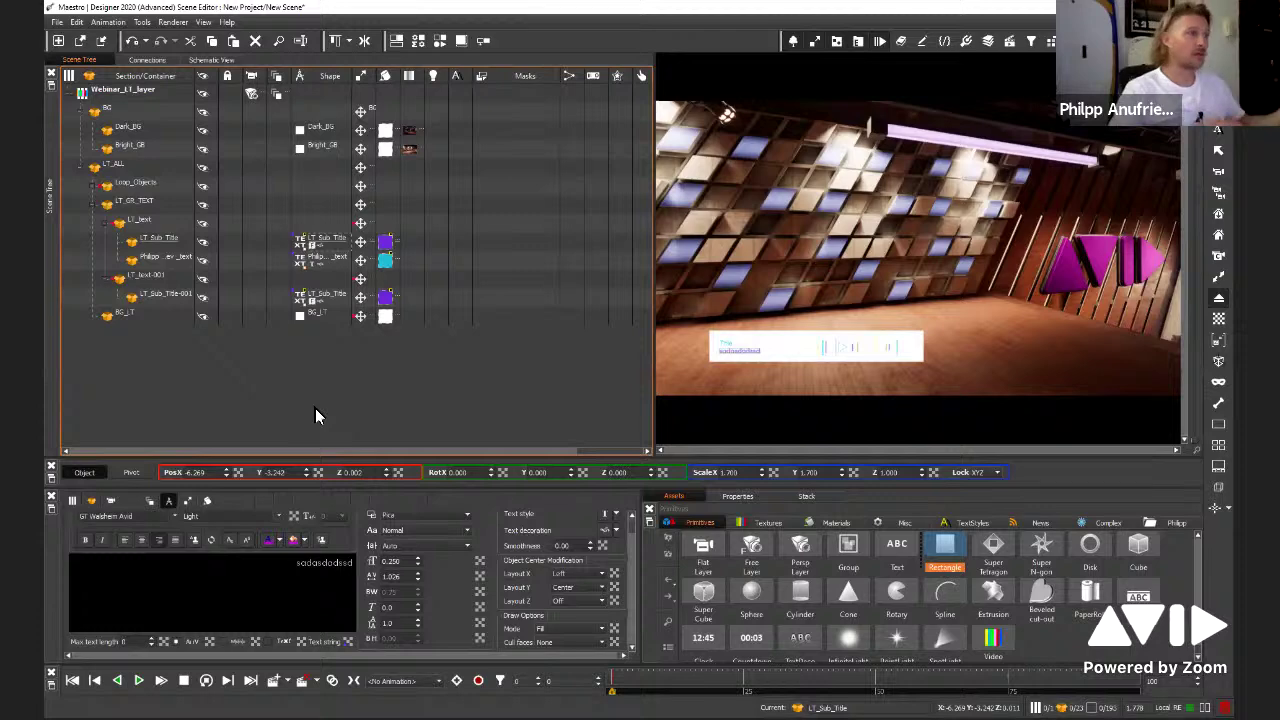
left_click(138, 203)
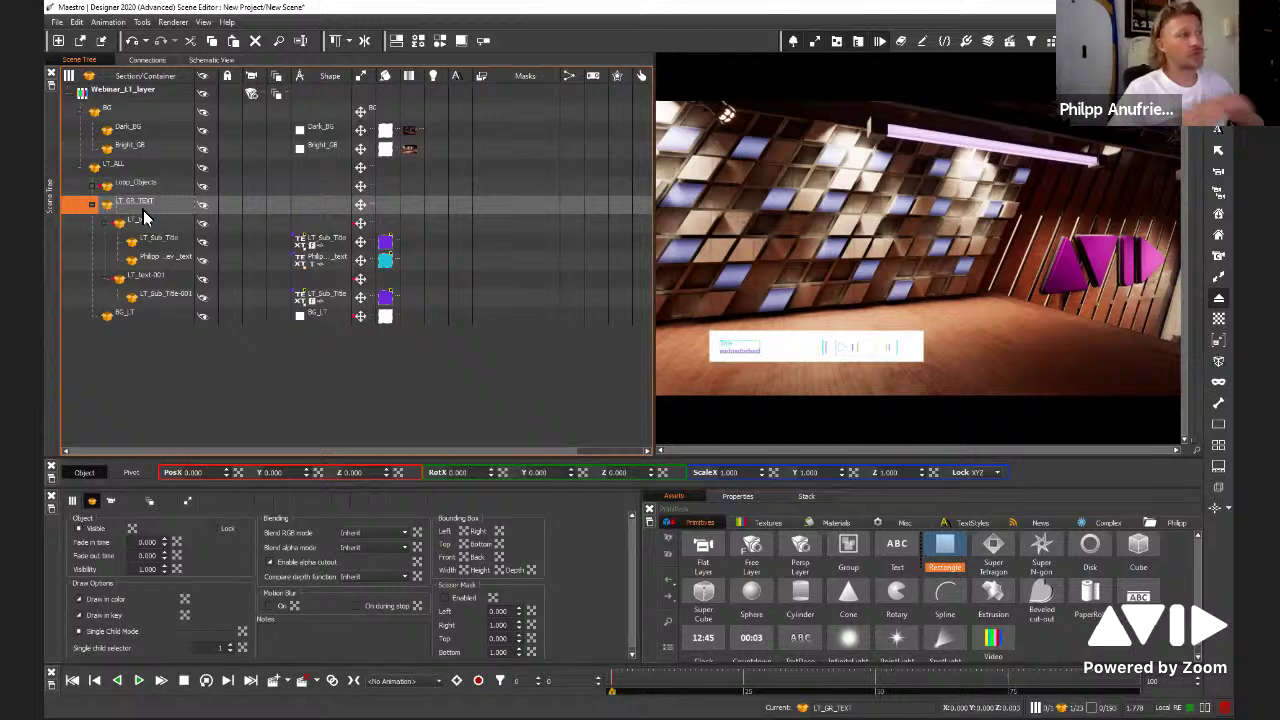
Open the SOCIAL scene from the WEBINAR project, dismissing the save-changes prompt
left_click(58, 21)
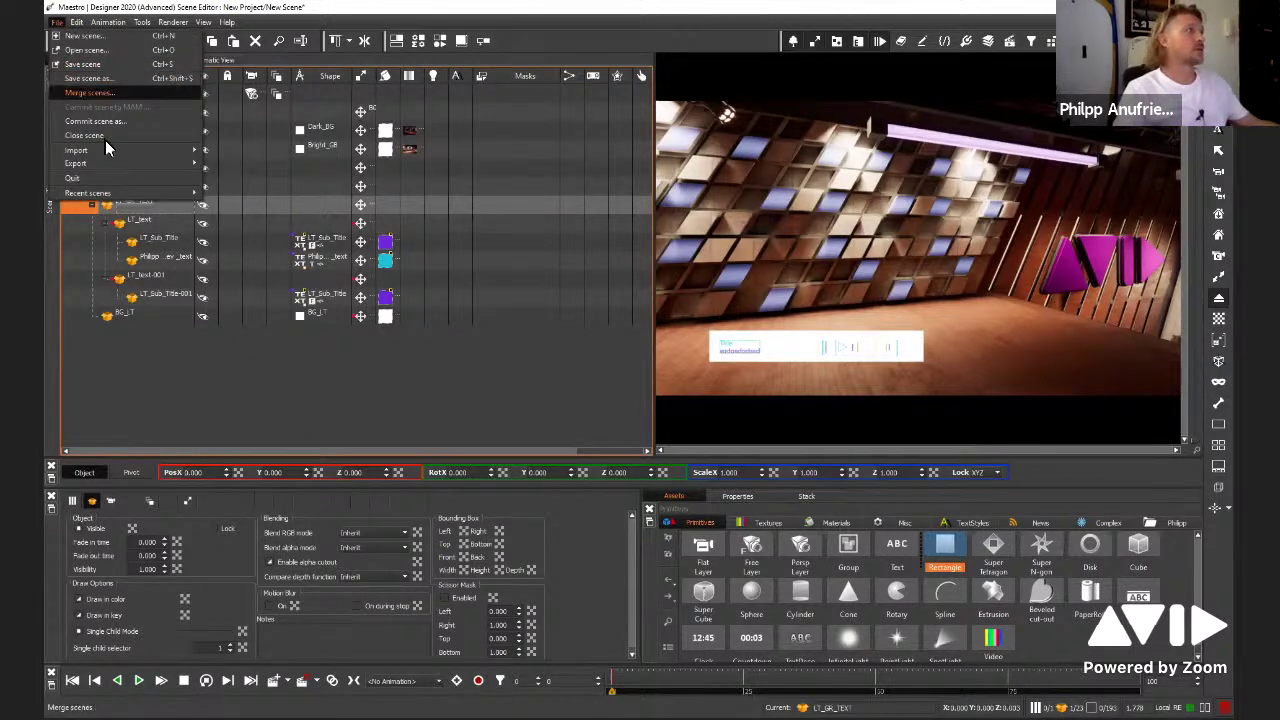
left_click(89, 51)
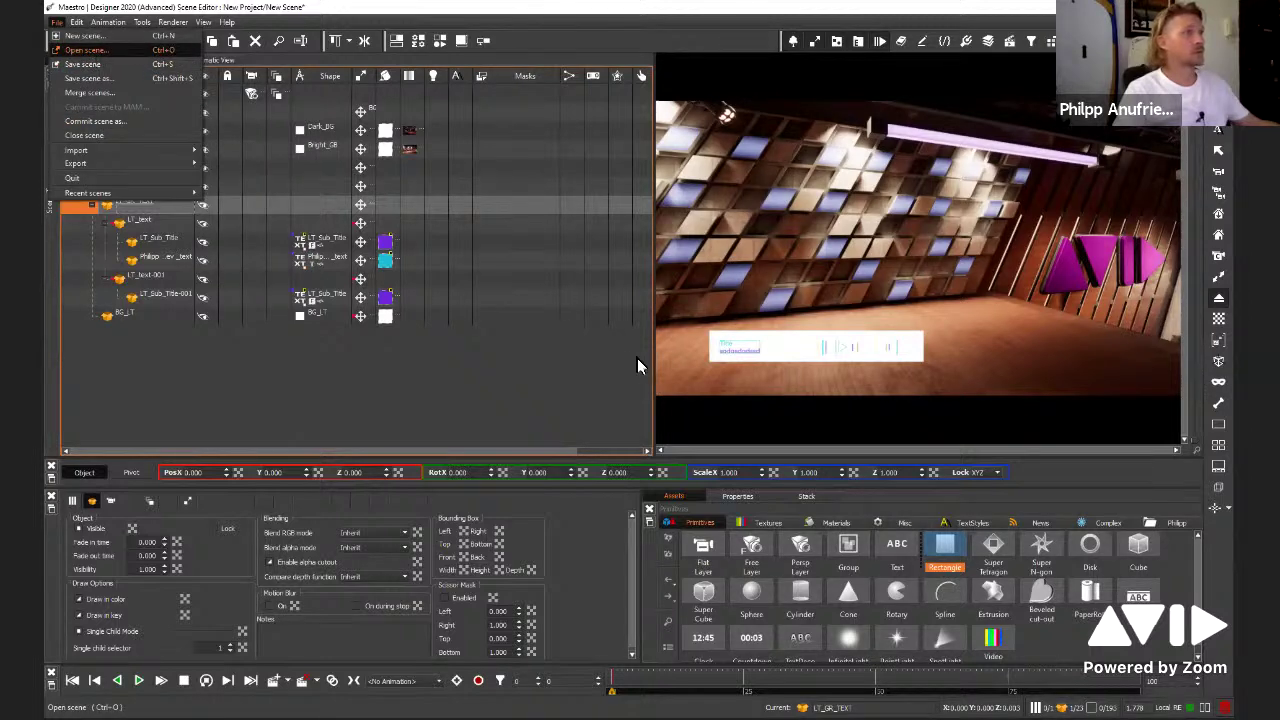
left_click(637, 380)
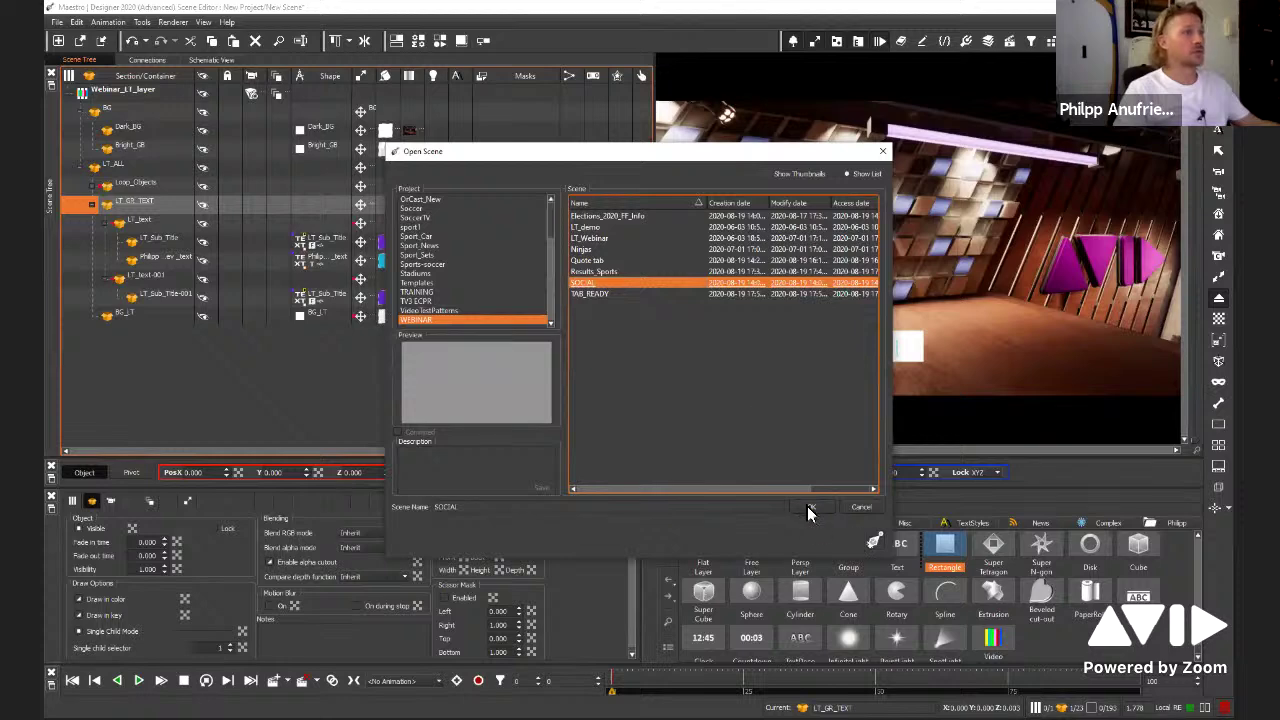
left_click(812, 508)
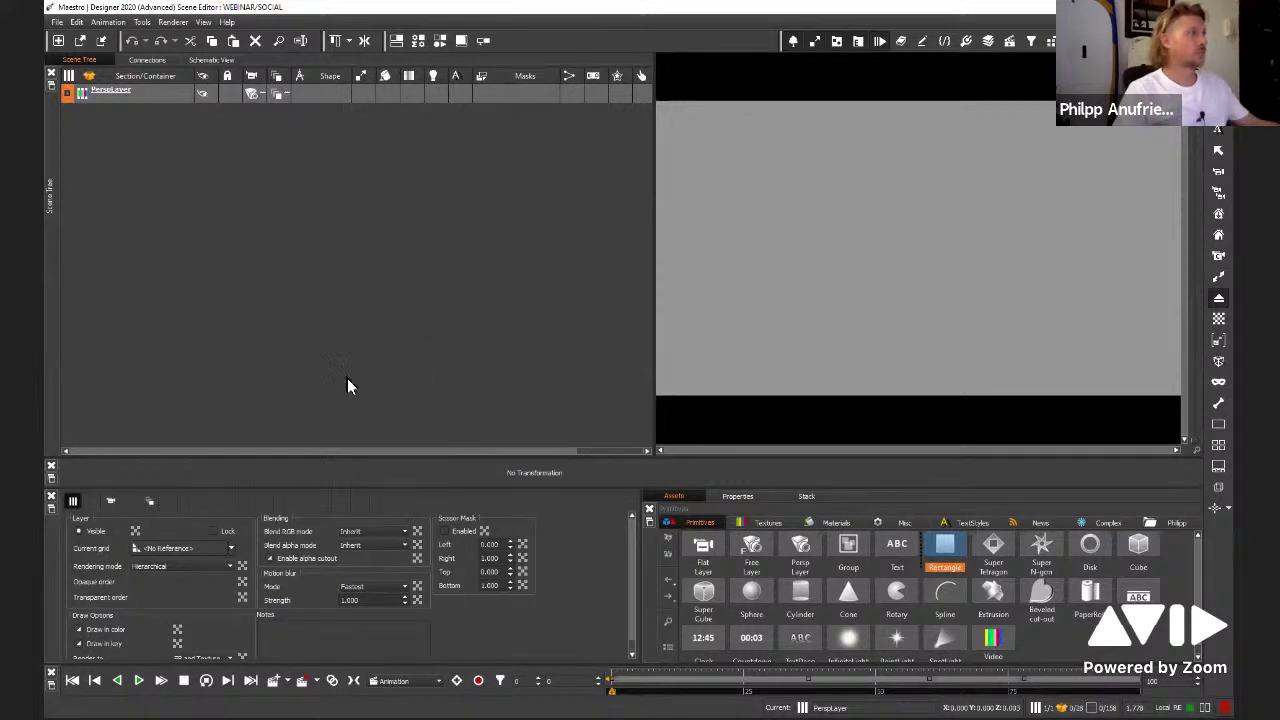
Preview the scene's animation, then load and play TWITTER_IN
key("space")
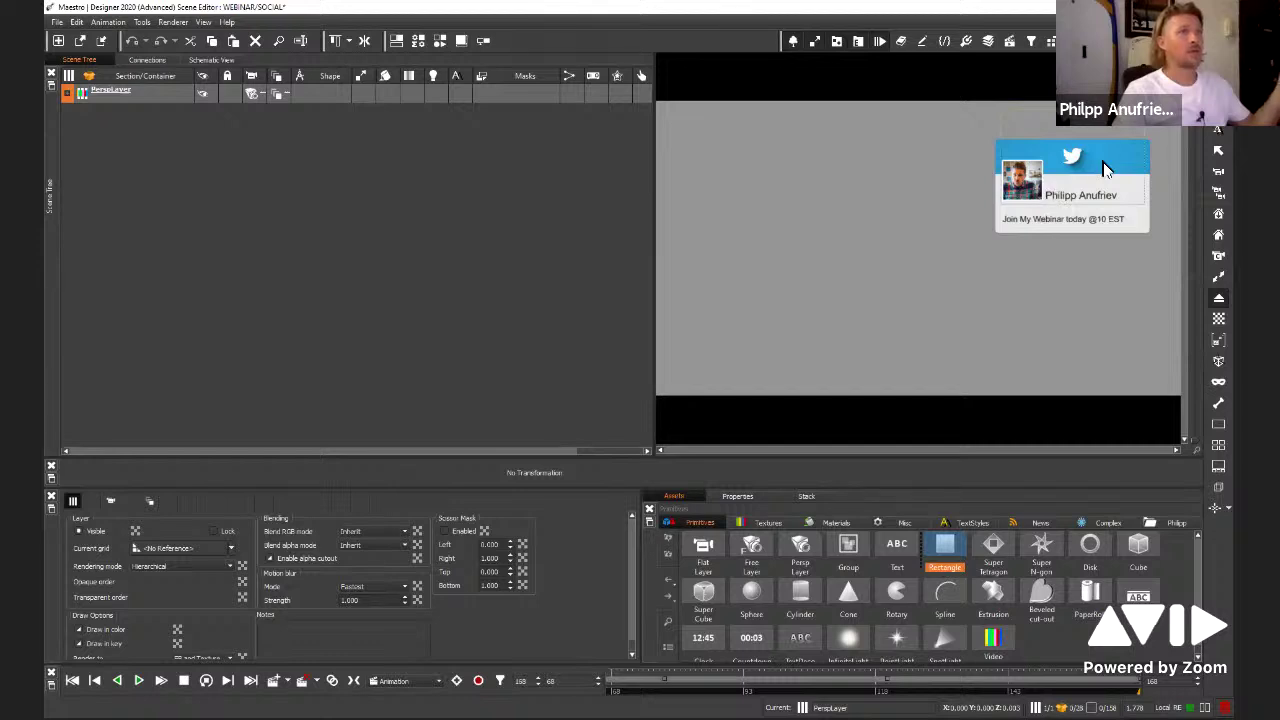
left_click(436, 681)
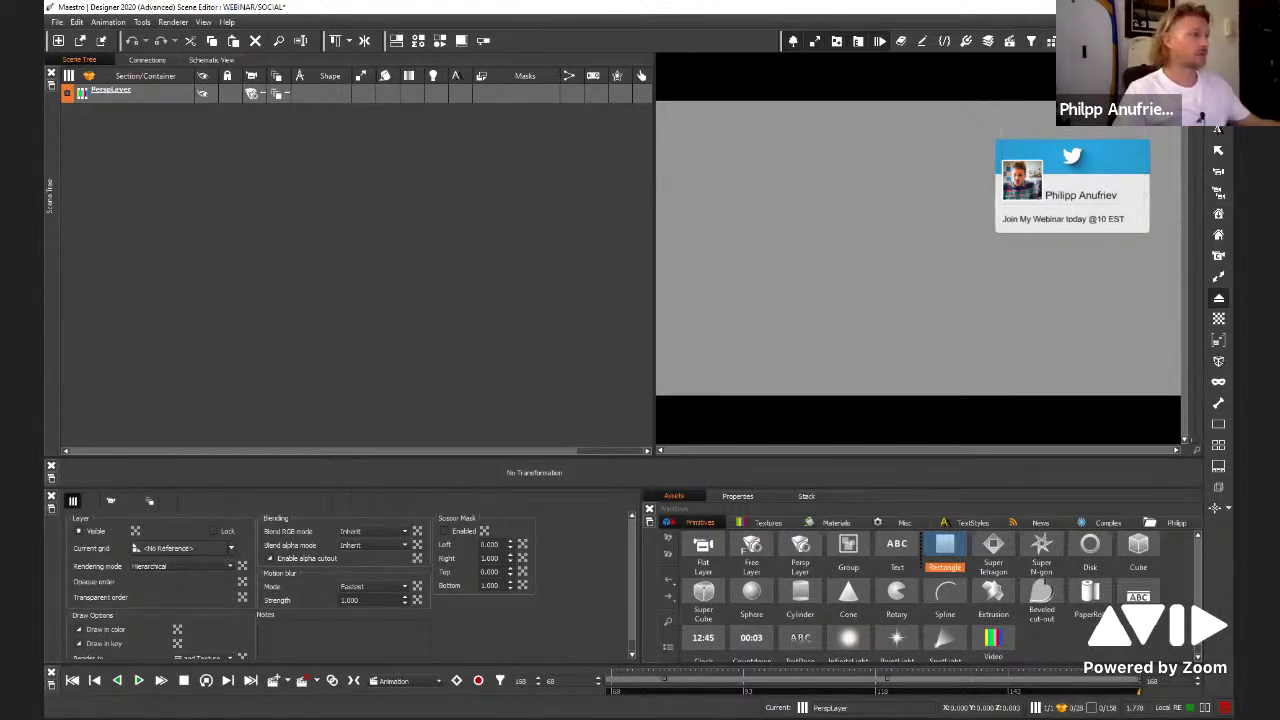
left_click(518, 566)
key("space")
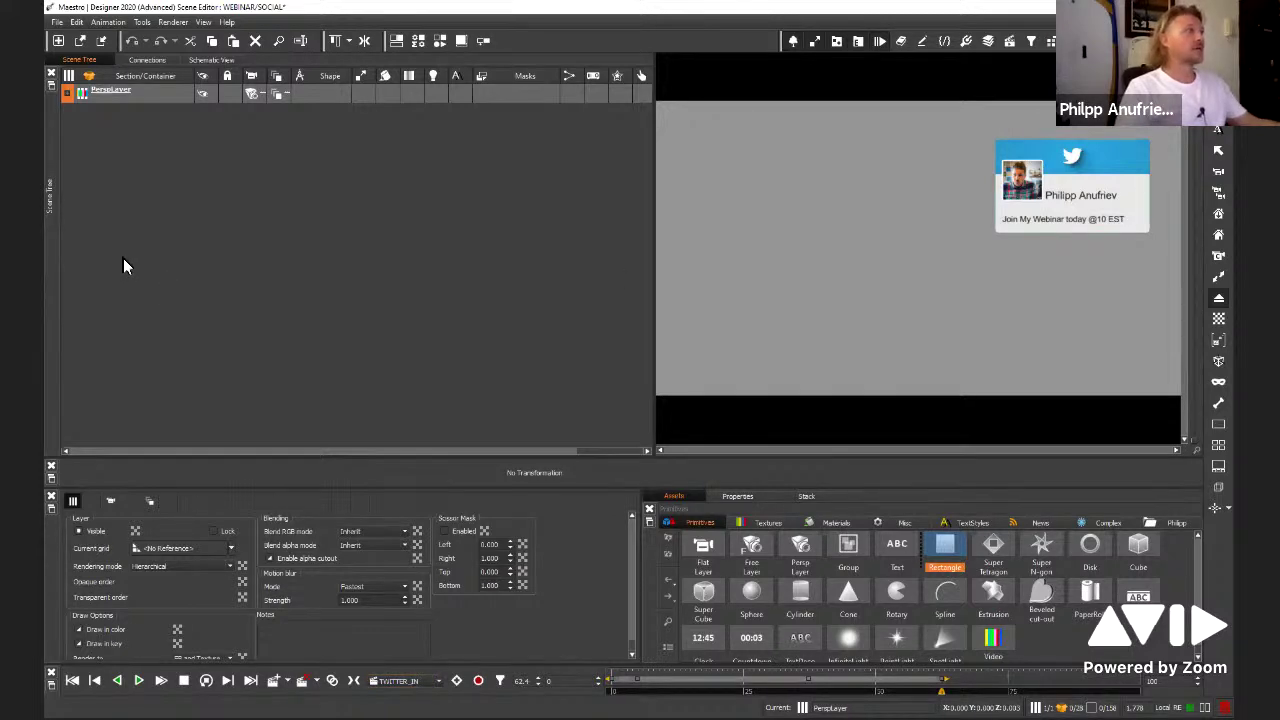
Select the card's Post text object and show its text properties
left_click(161, 182)
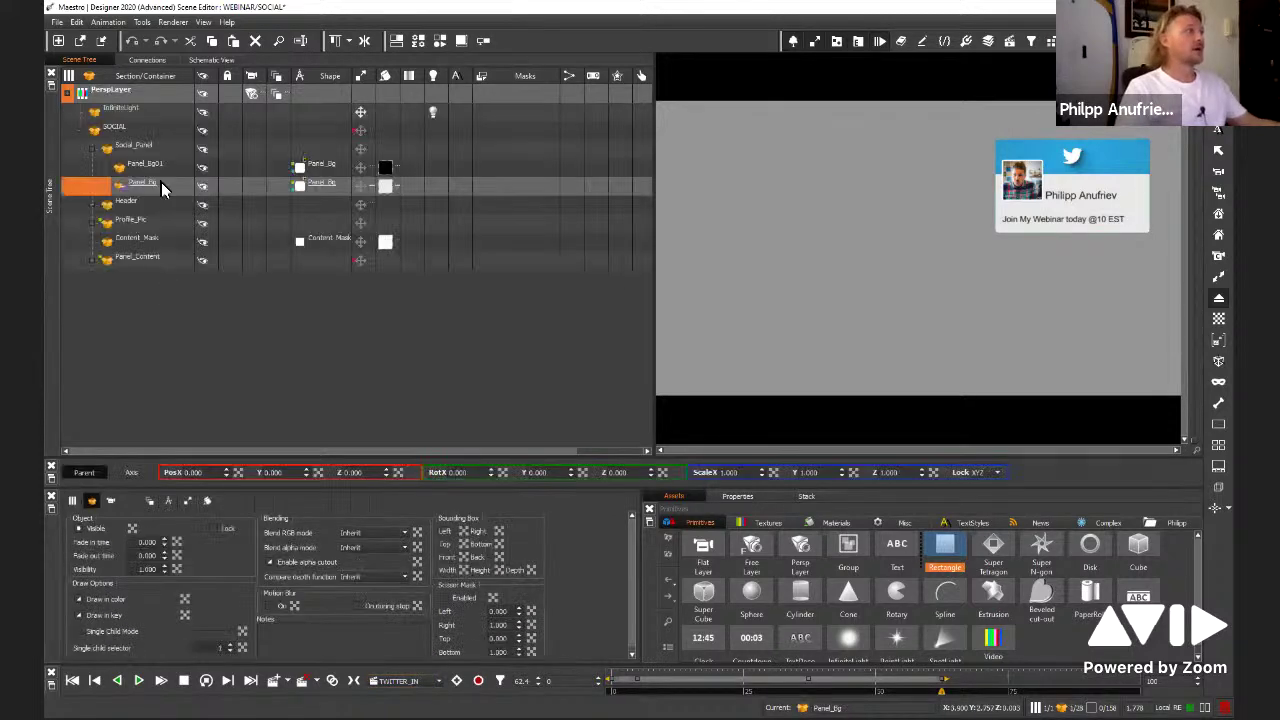
left_click(1063, 220)
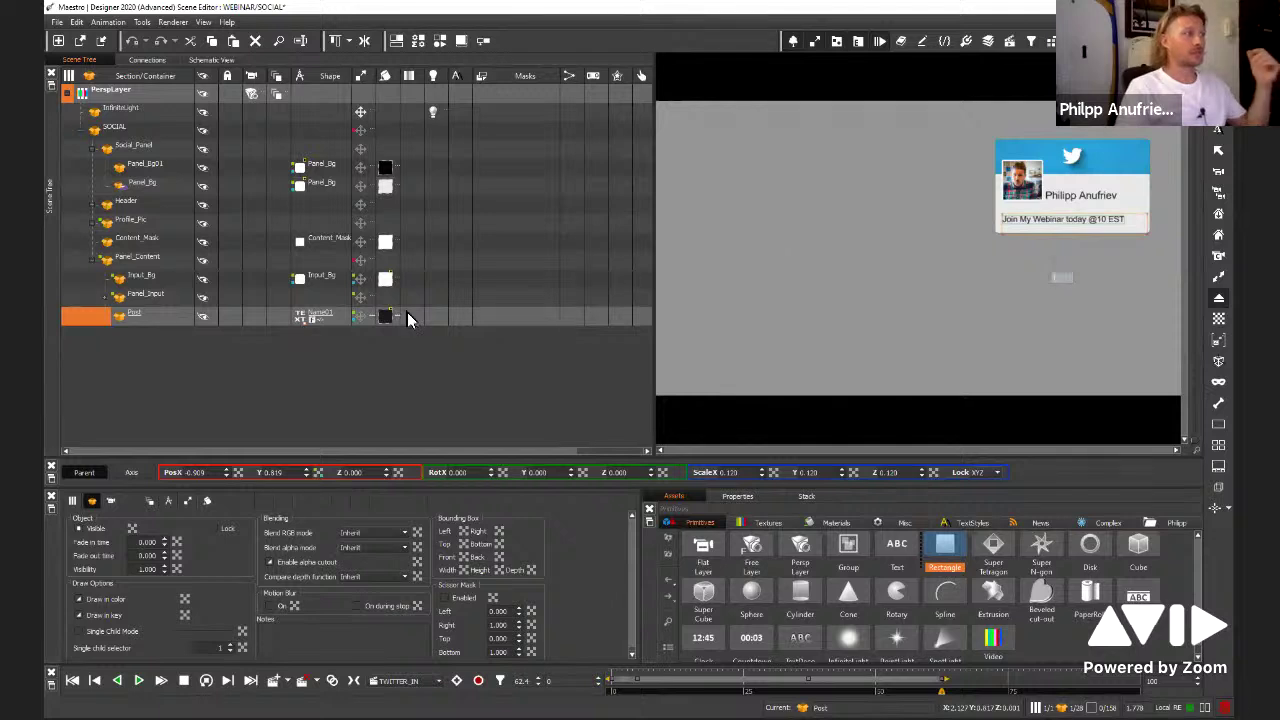
left_click(300, 320)
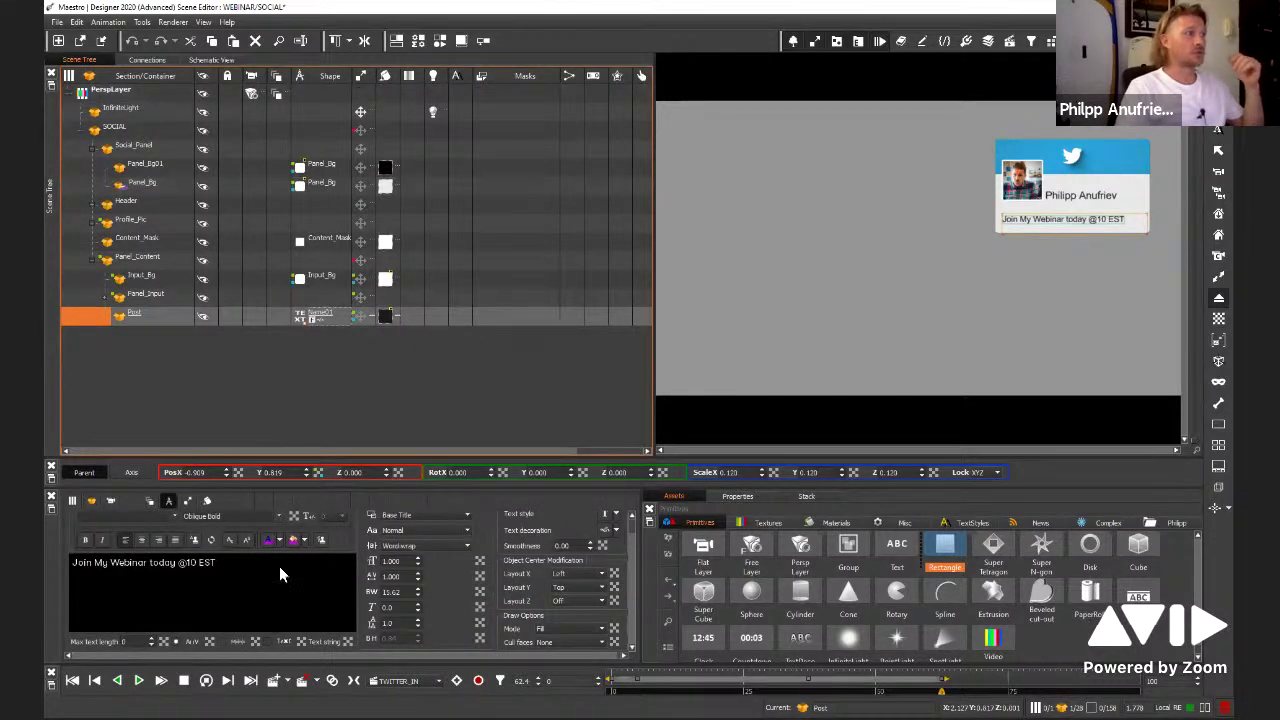
left_click(280, 575)
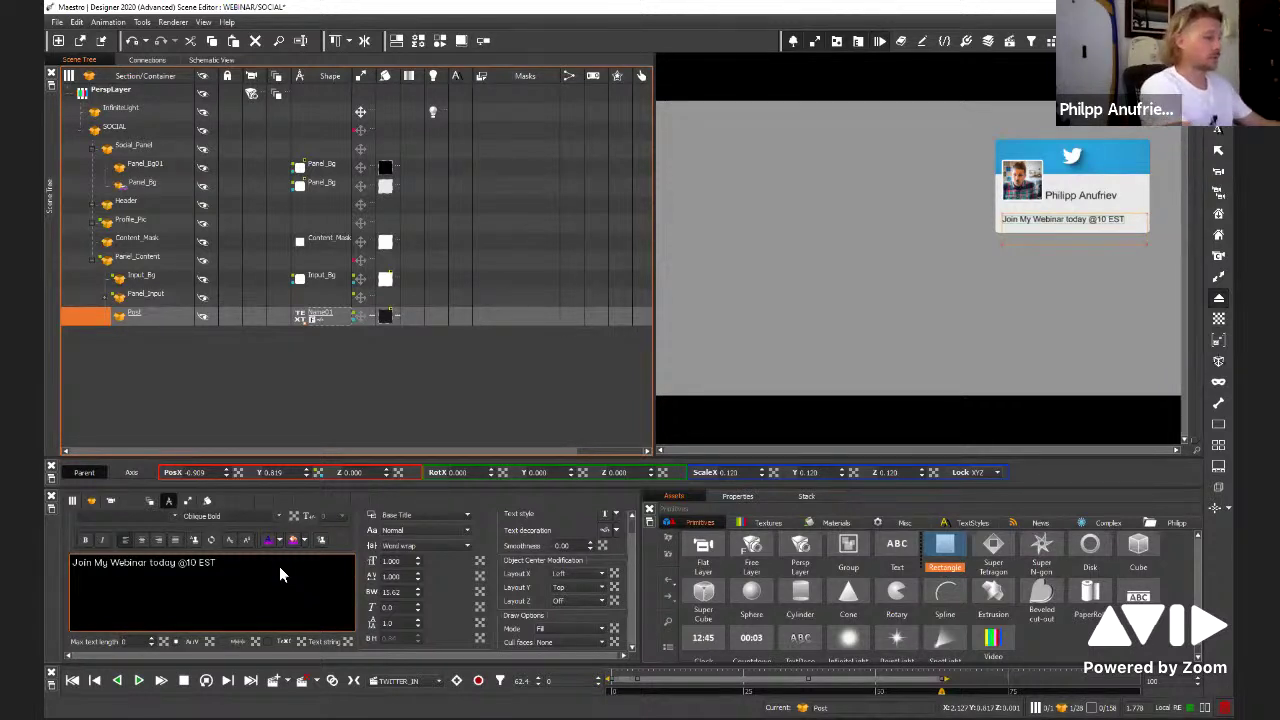
Add post lines 'cu it's realy fun', 'and here is more text' and 'the end'
key("Return")
type("cu")
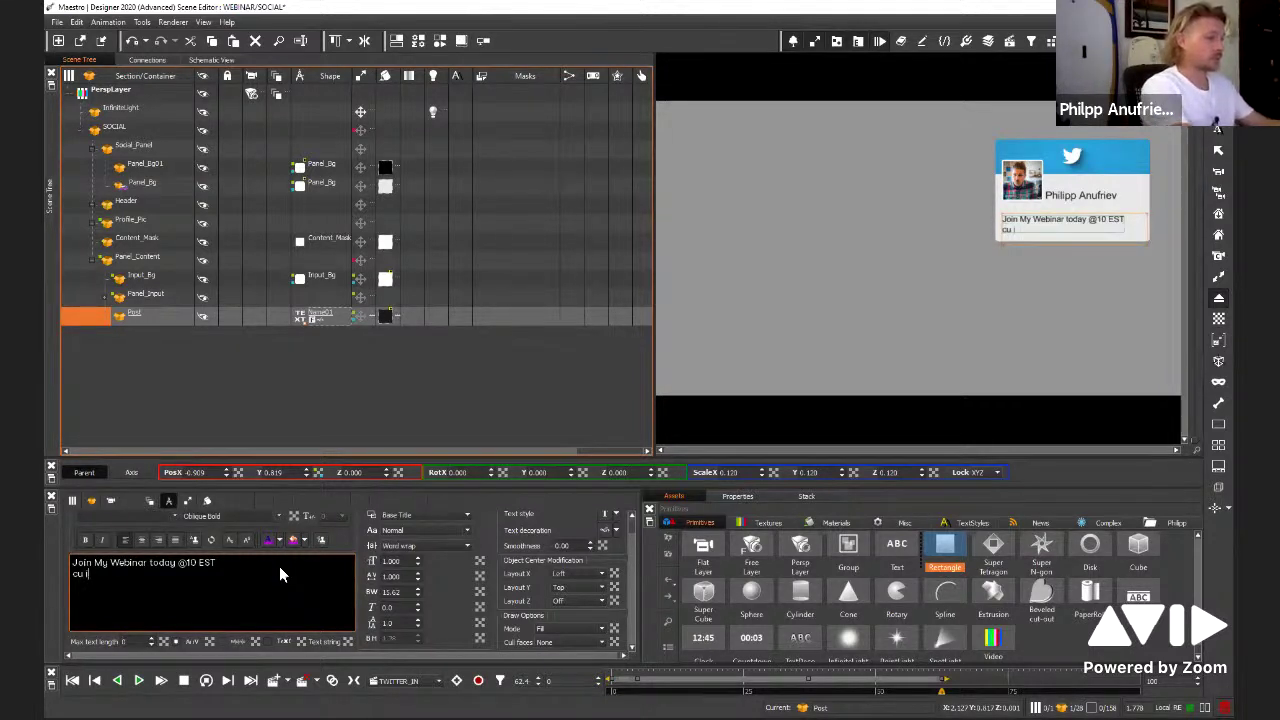
type(" it's re")
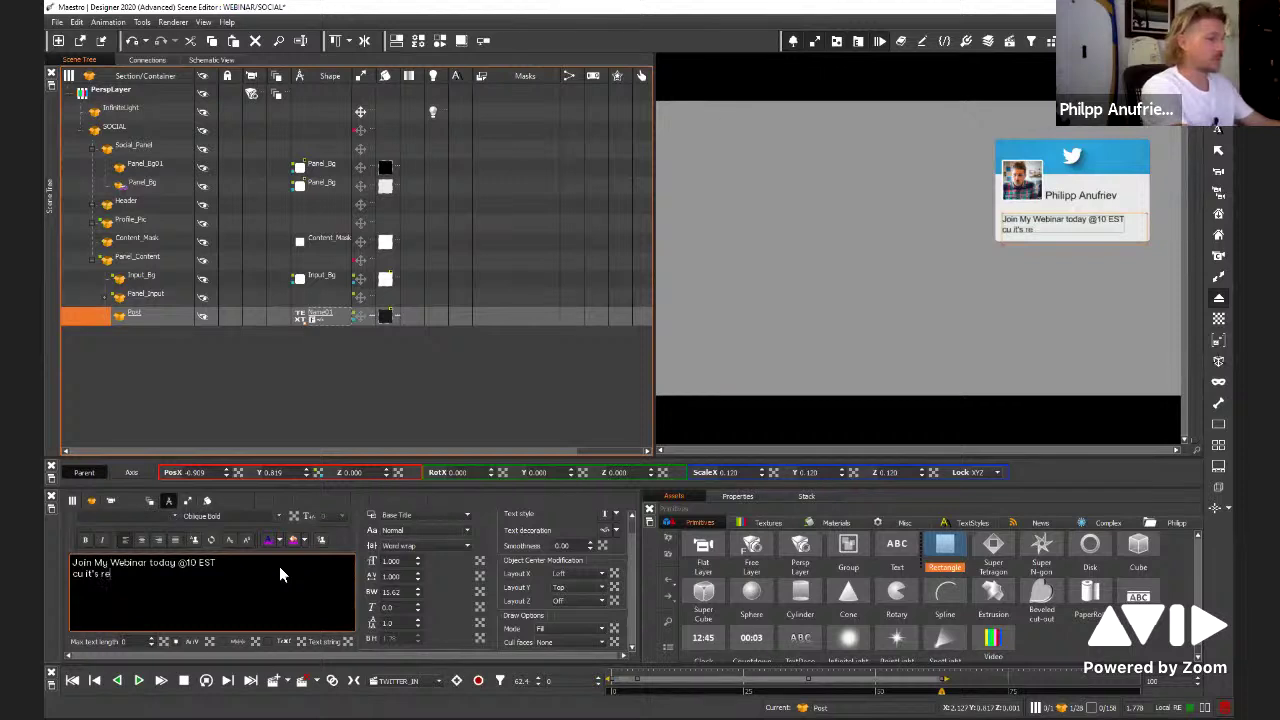
type("aly fun")
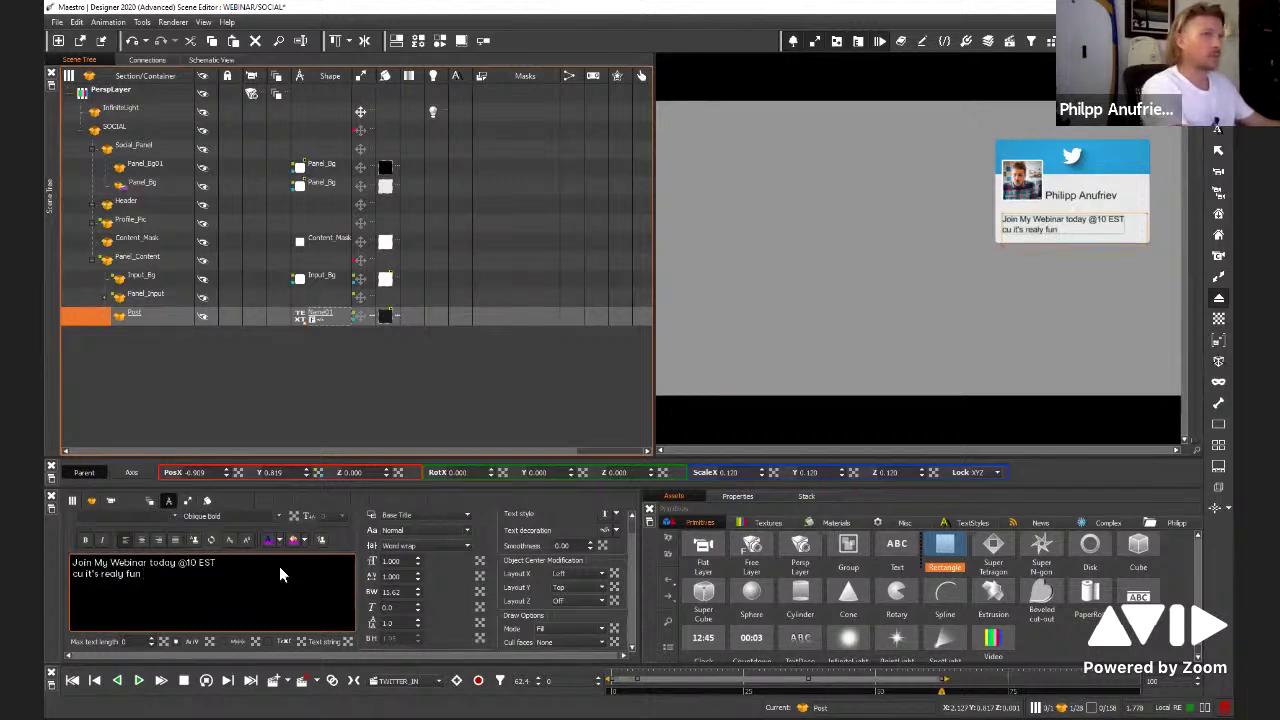
key("Return")
type("and")
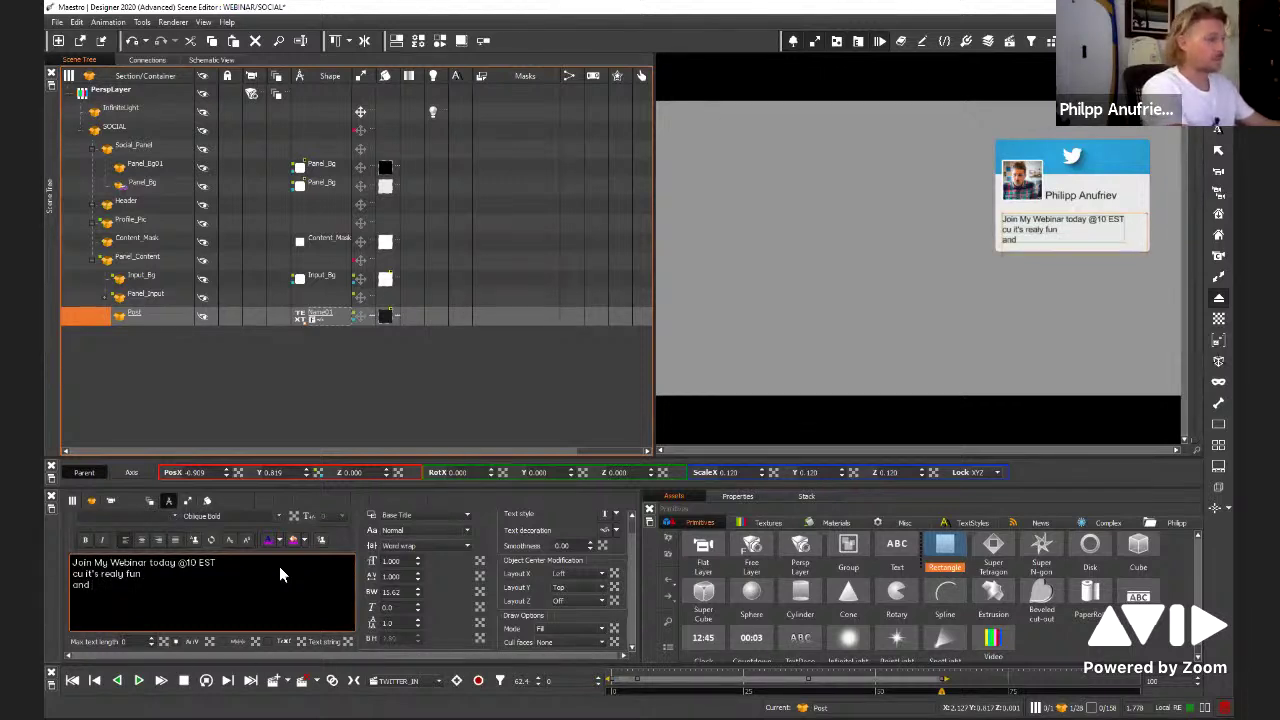
type(" here is m")
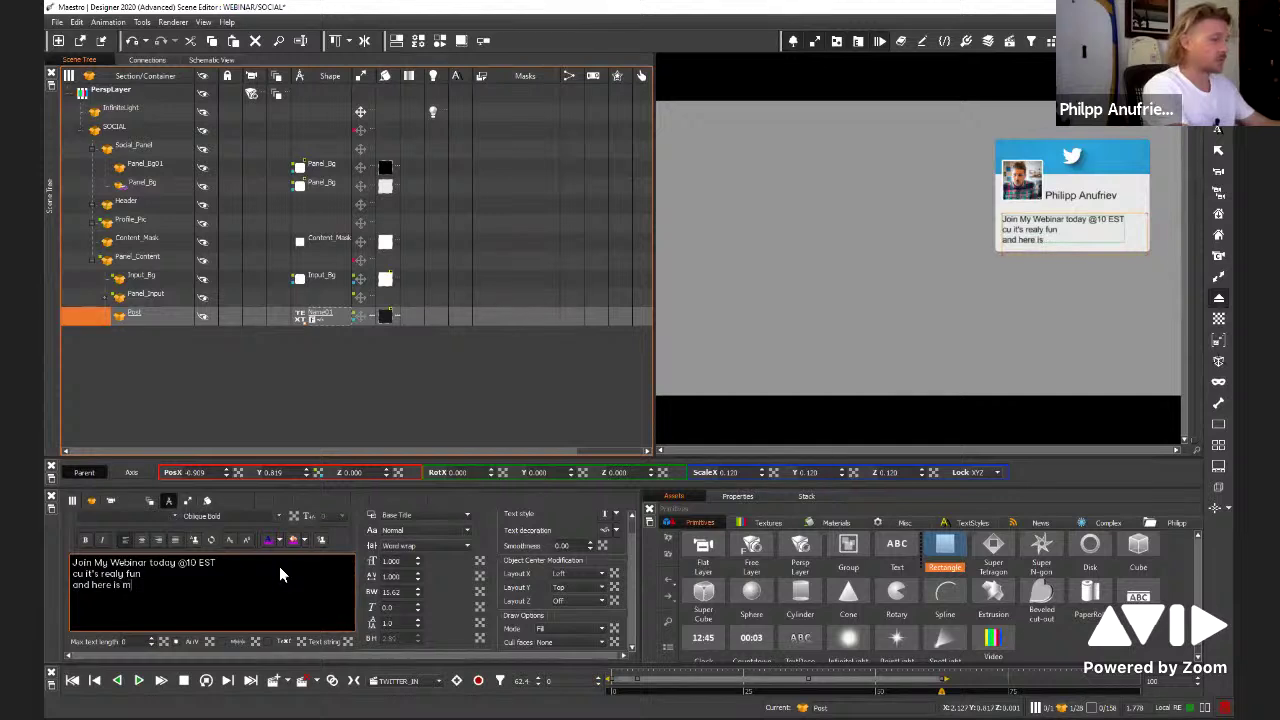
type("ore text")
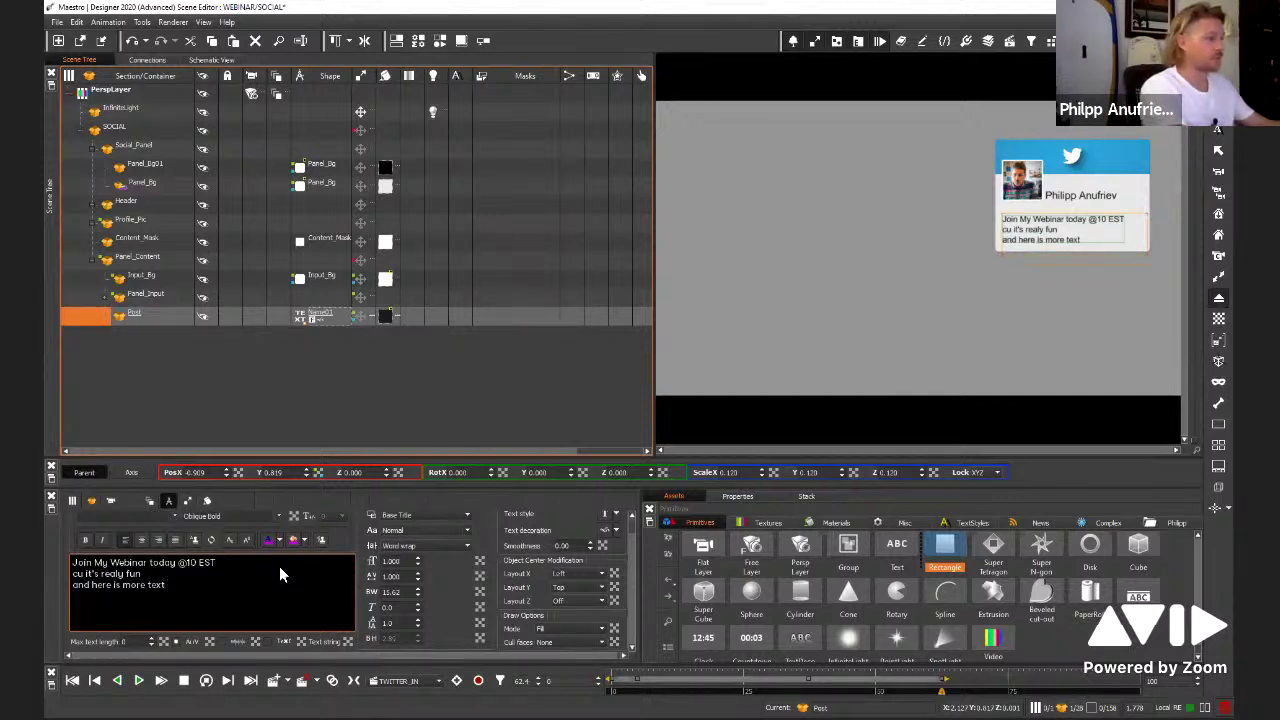
key("Return")
type("the")
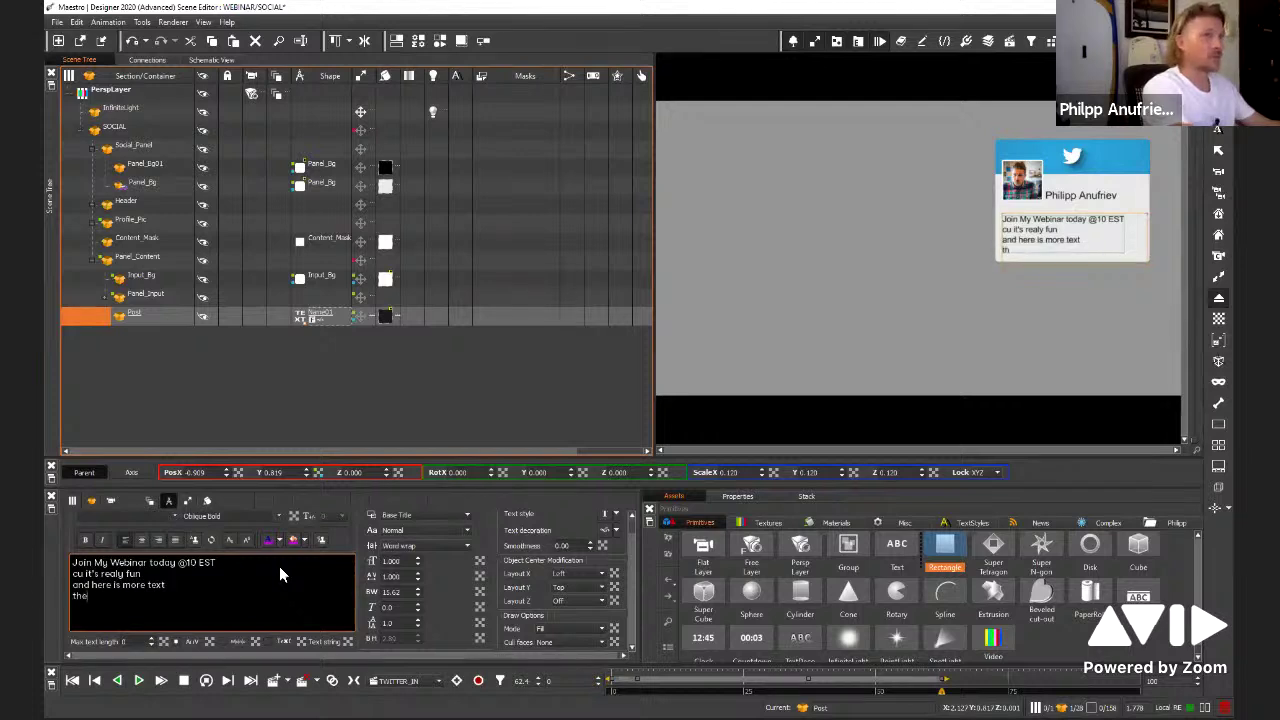
type(" end")
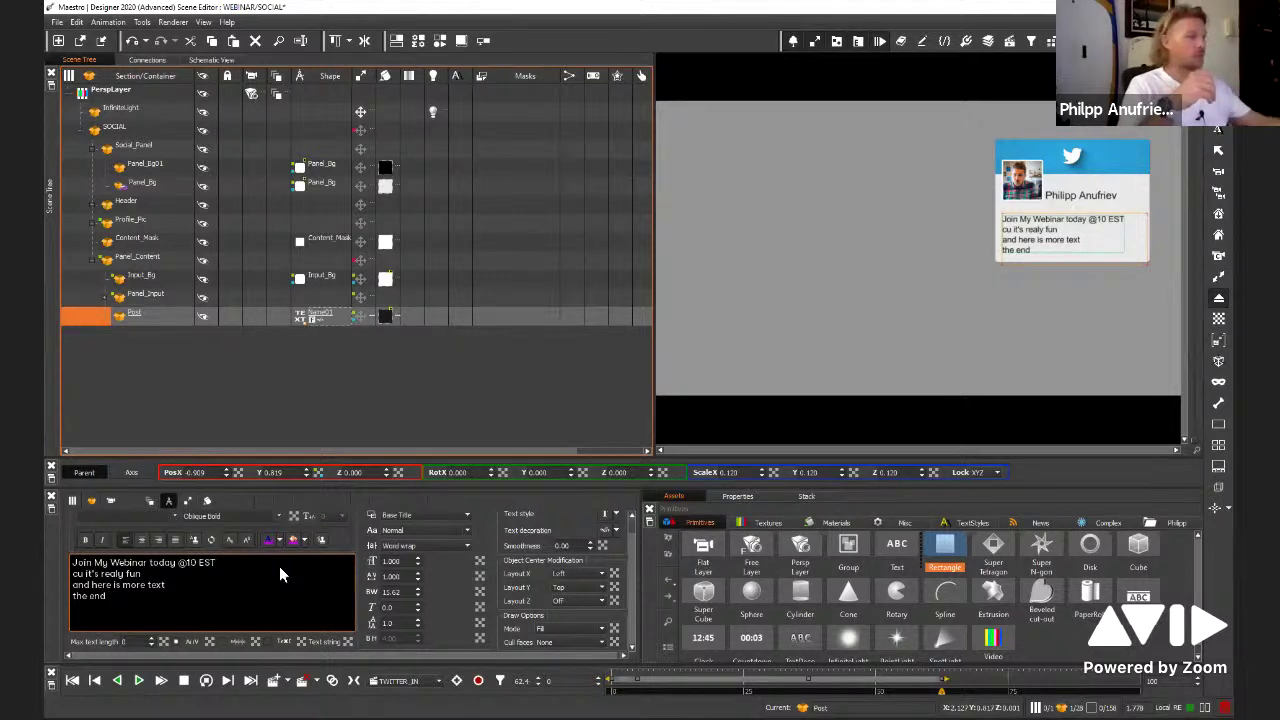
Load and play the default Animation to preview the card
left_click(456, 681)
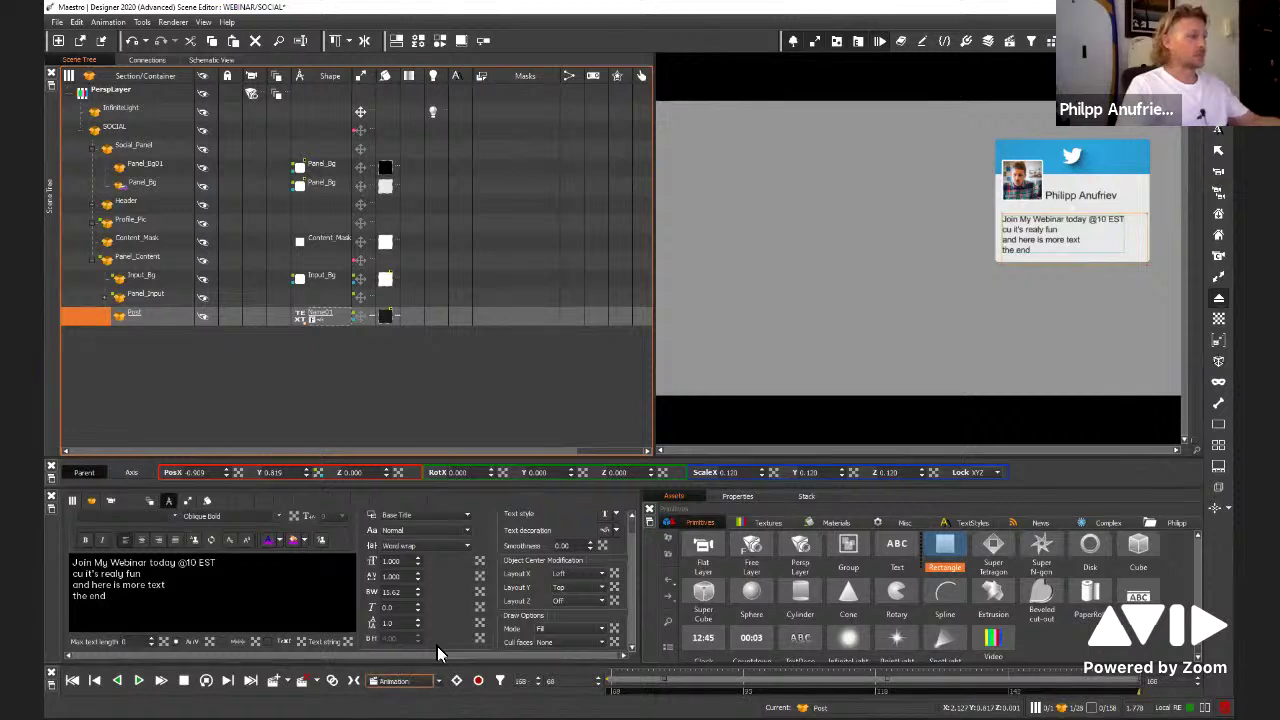
key("space")
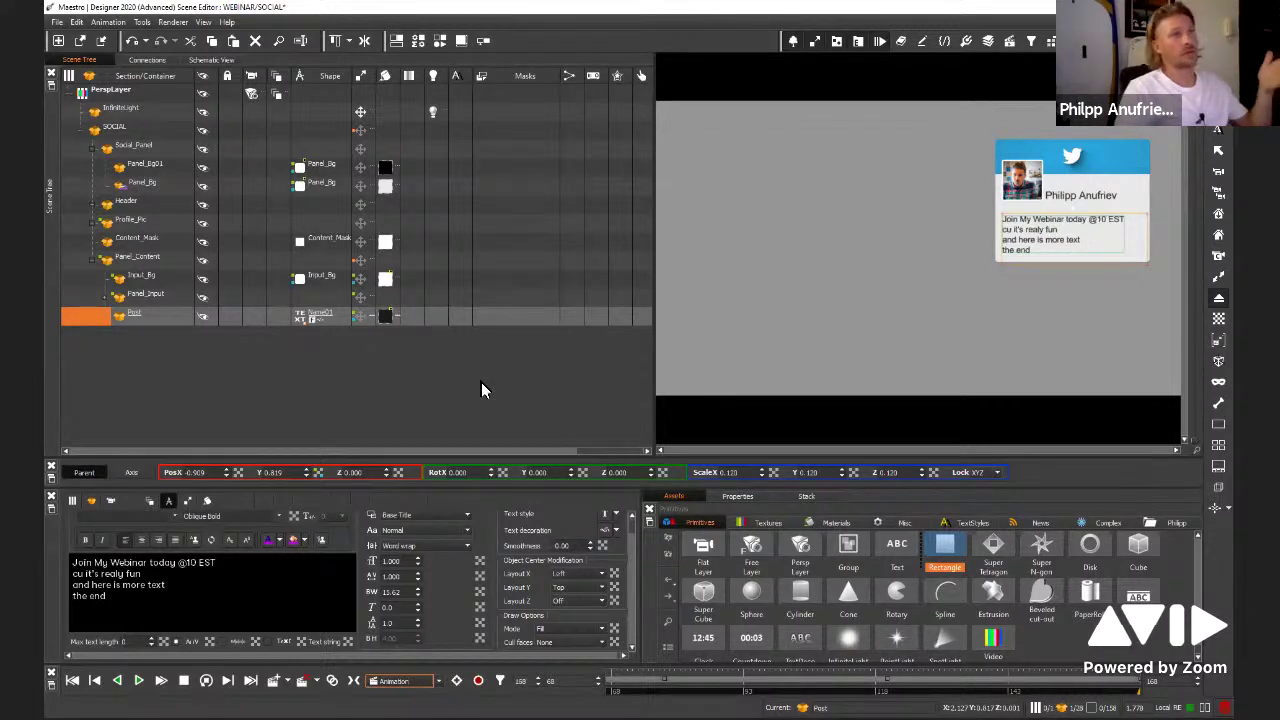
left_click(438, 681)
Preview INSTAGRAM_IN, then load and play FACEBOOK_IN and deselect Post
left_click(405, 704)
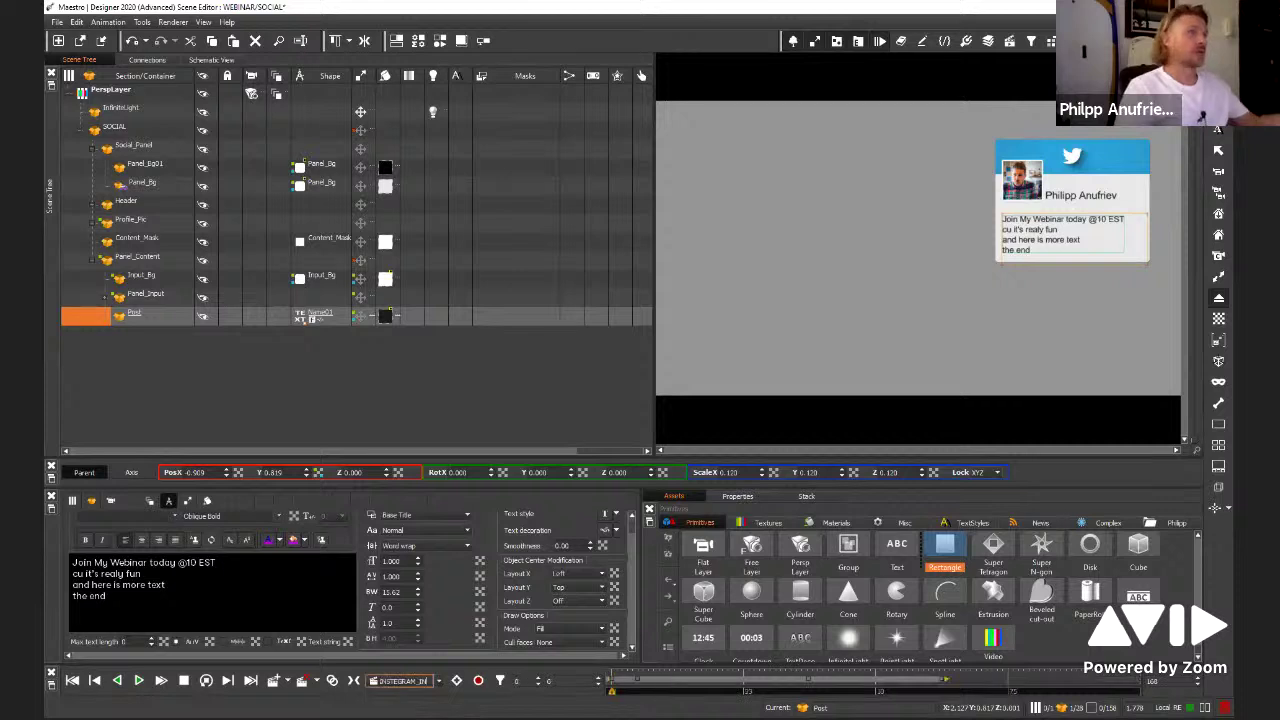
left_click(139, 681)
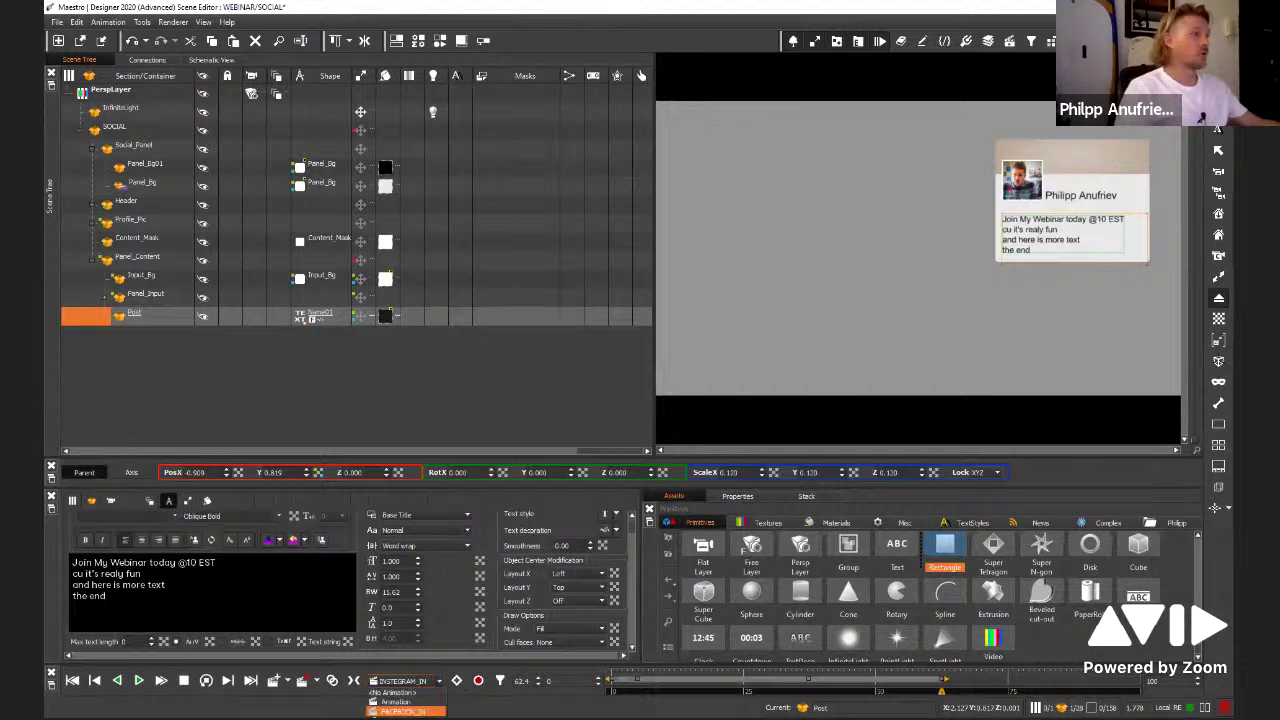
scroll(400, 681, "down", 1)
key("space")
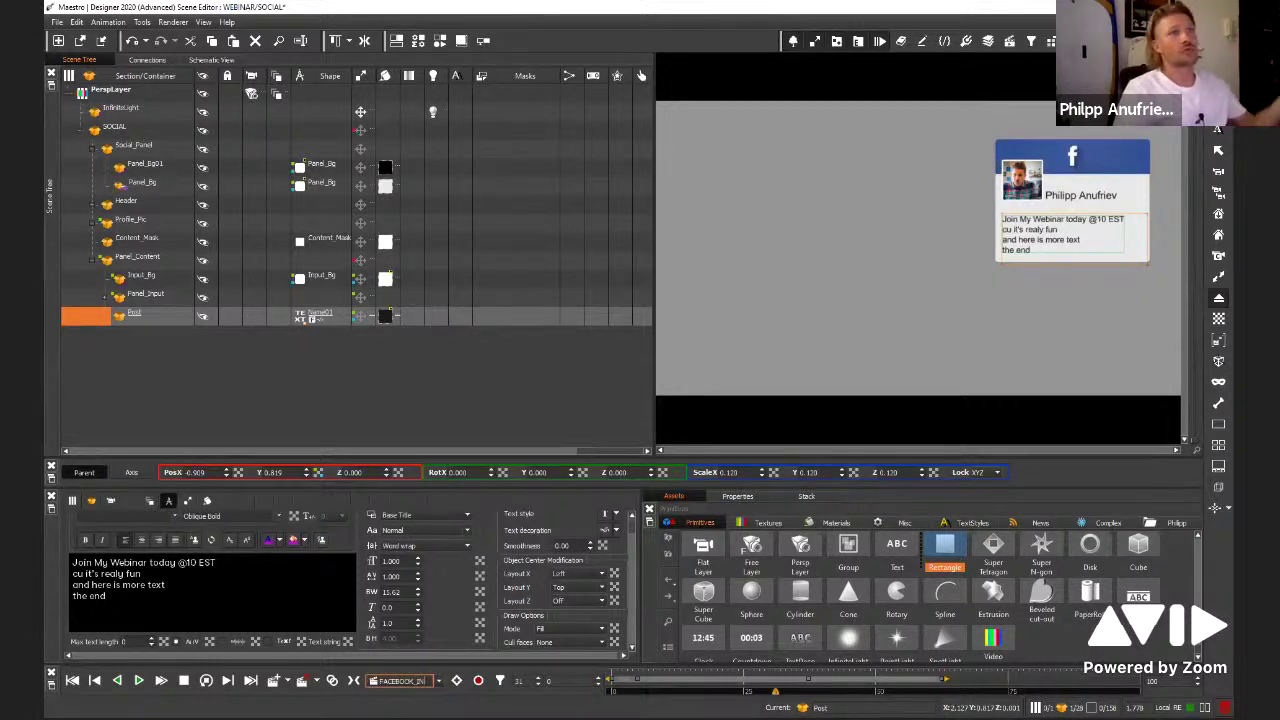
left_click(333, 376)
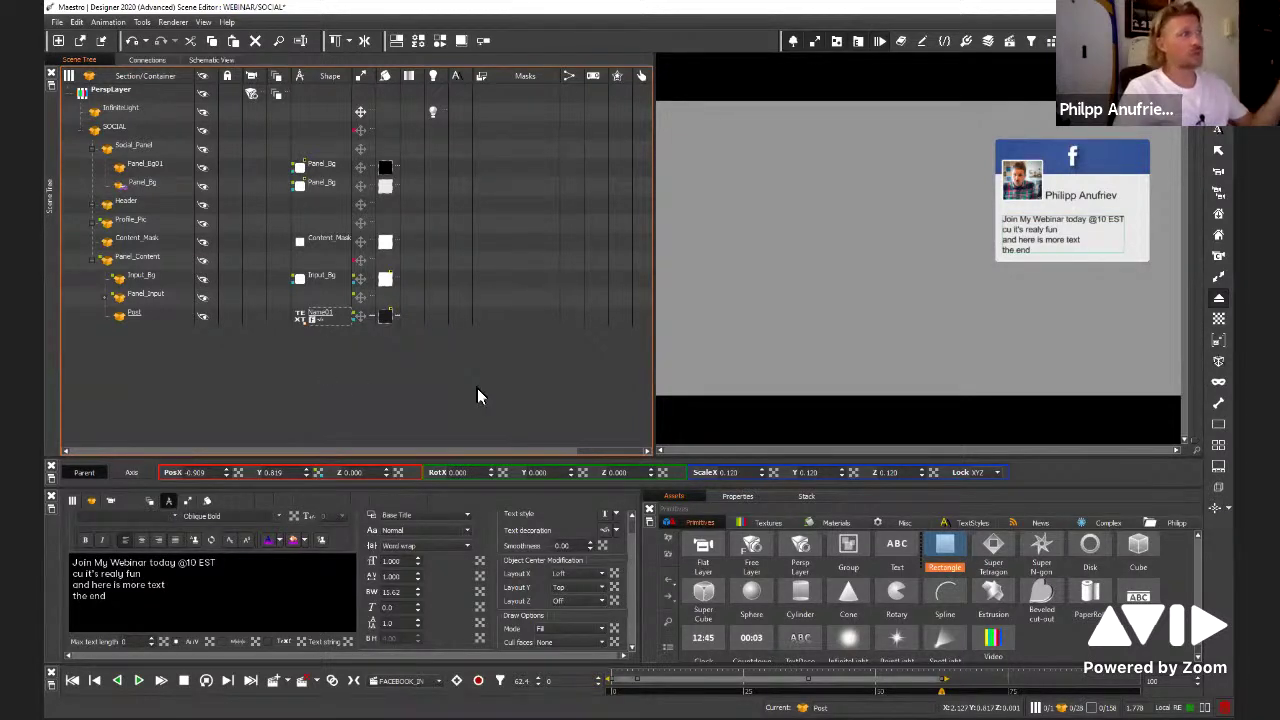
Replace the post text with 'just a short post ...... yep'
left_click(109, 602)
key("ctrl+a")
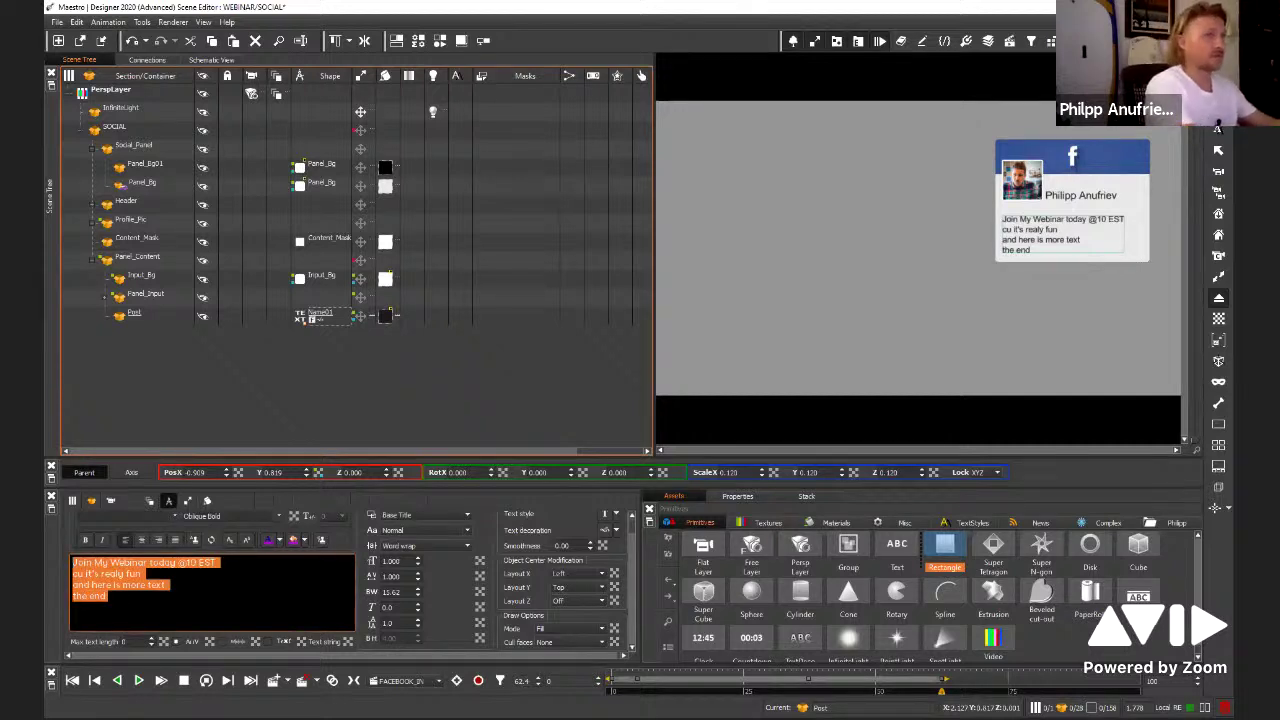
type("ju")
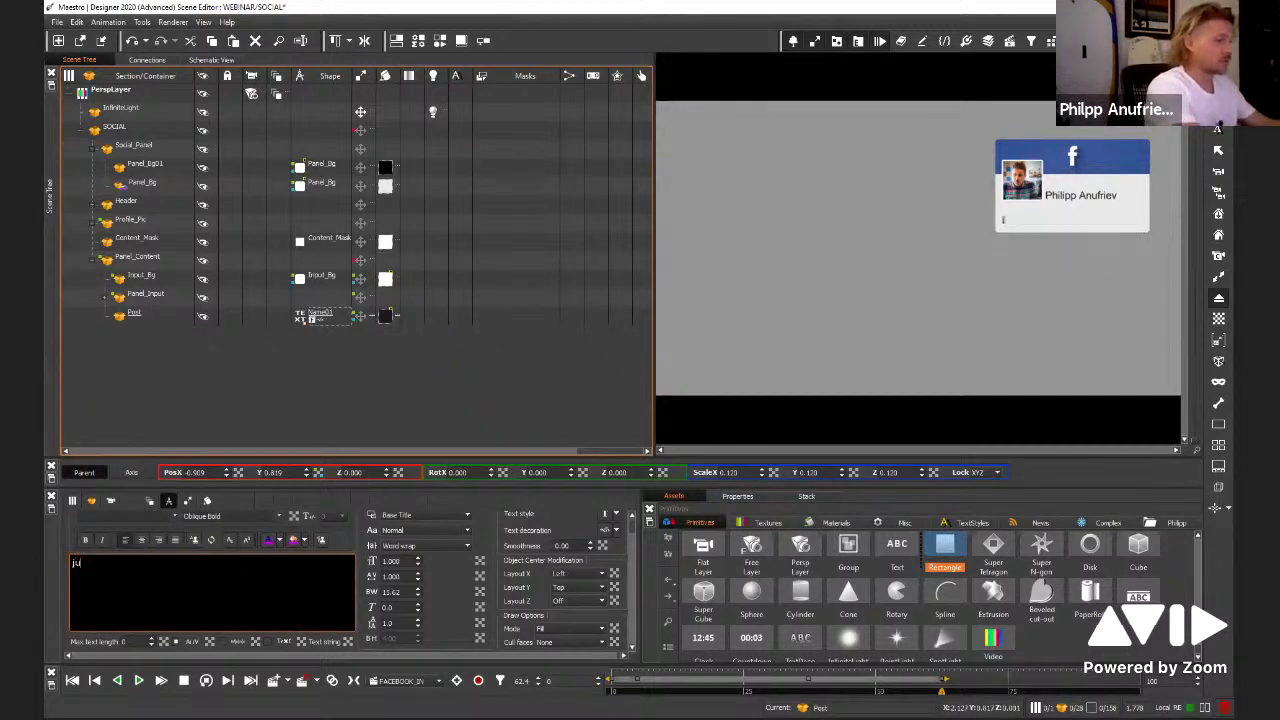
type("st a short")
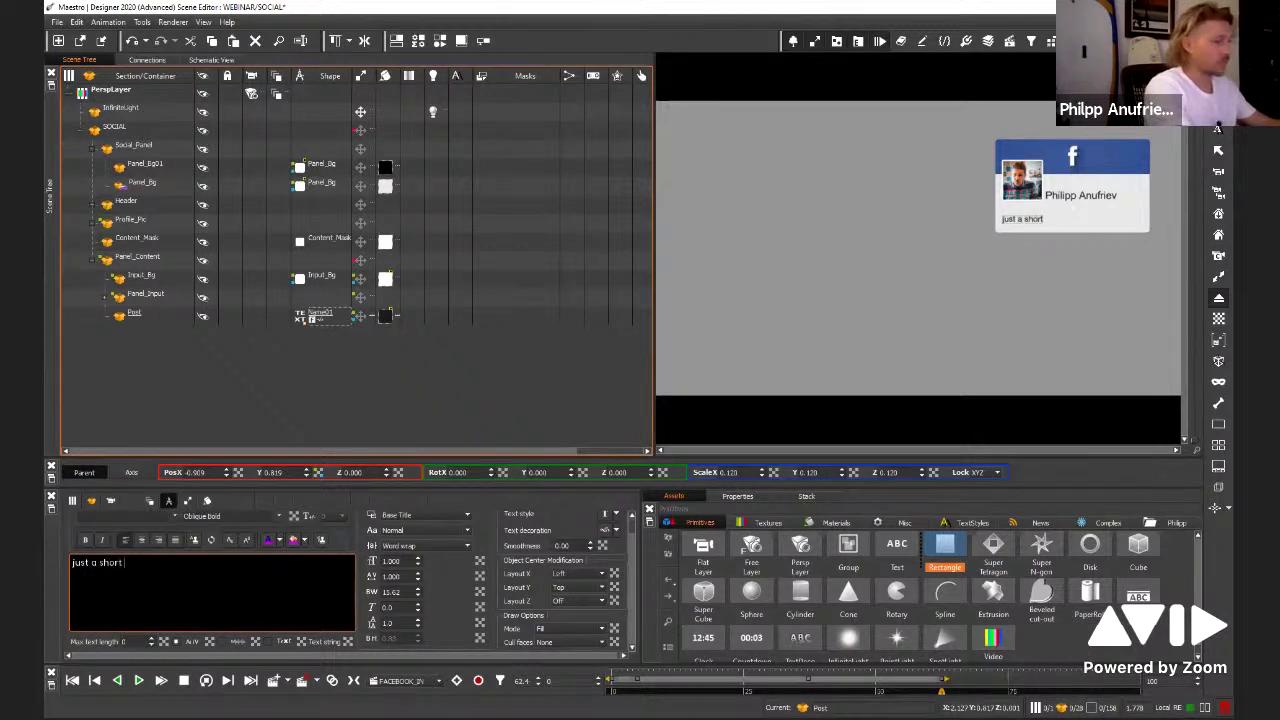
type(" post ......")
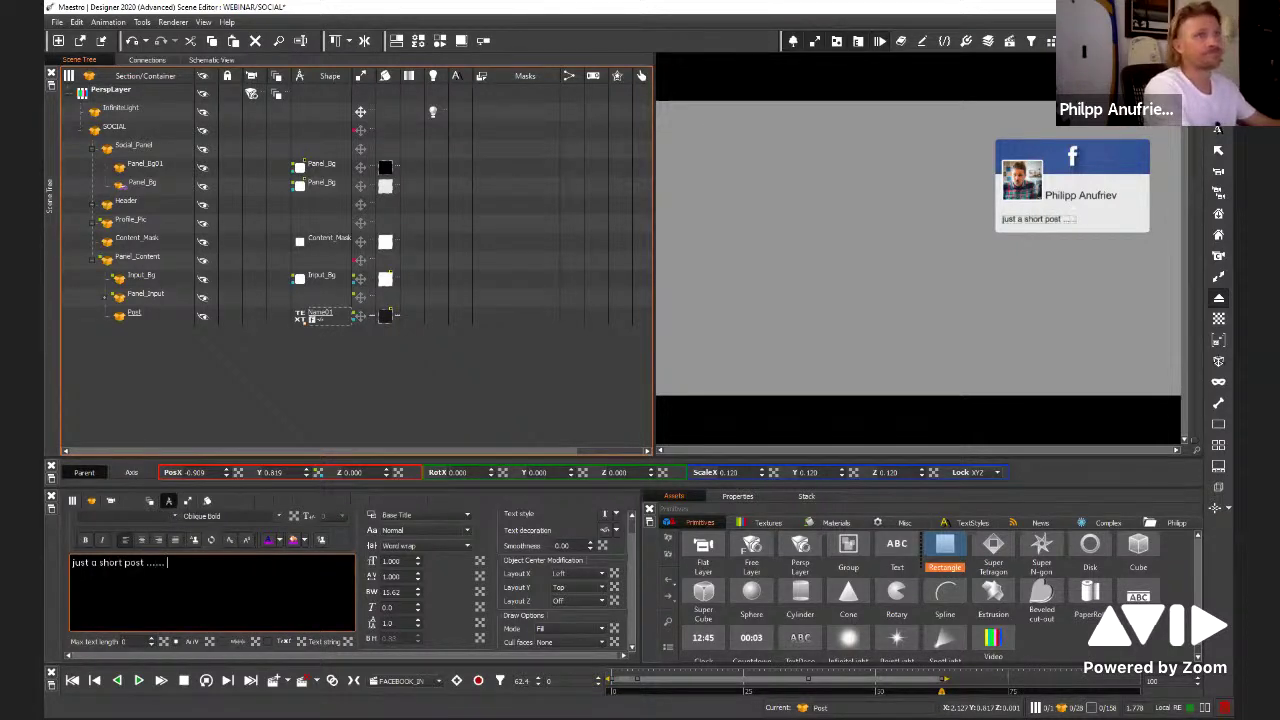
type(" ye")
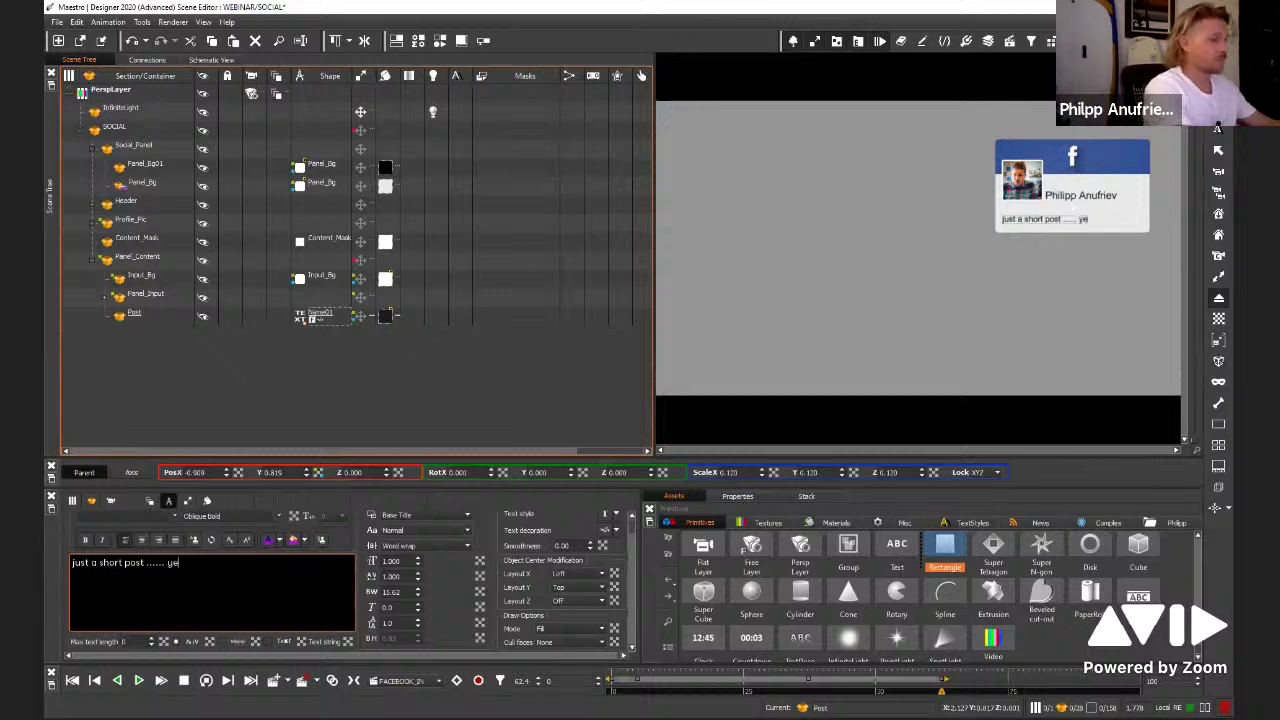
type("p")
left_click(121, 422)
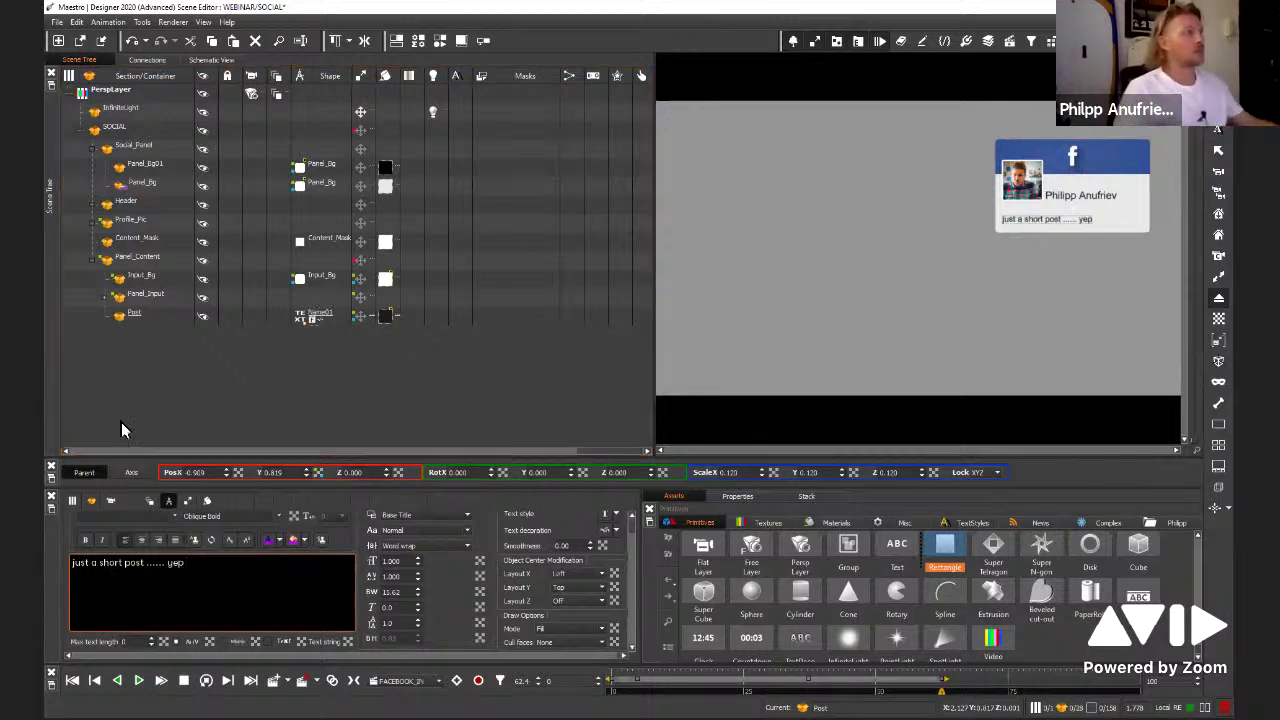
left_click(251, 401)
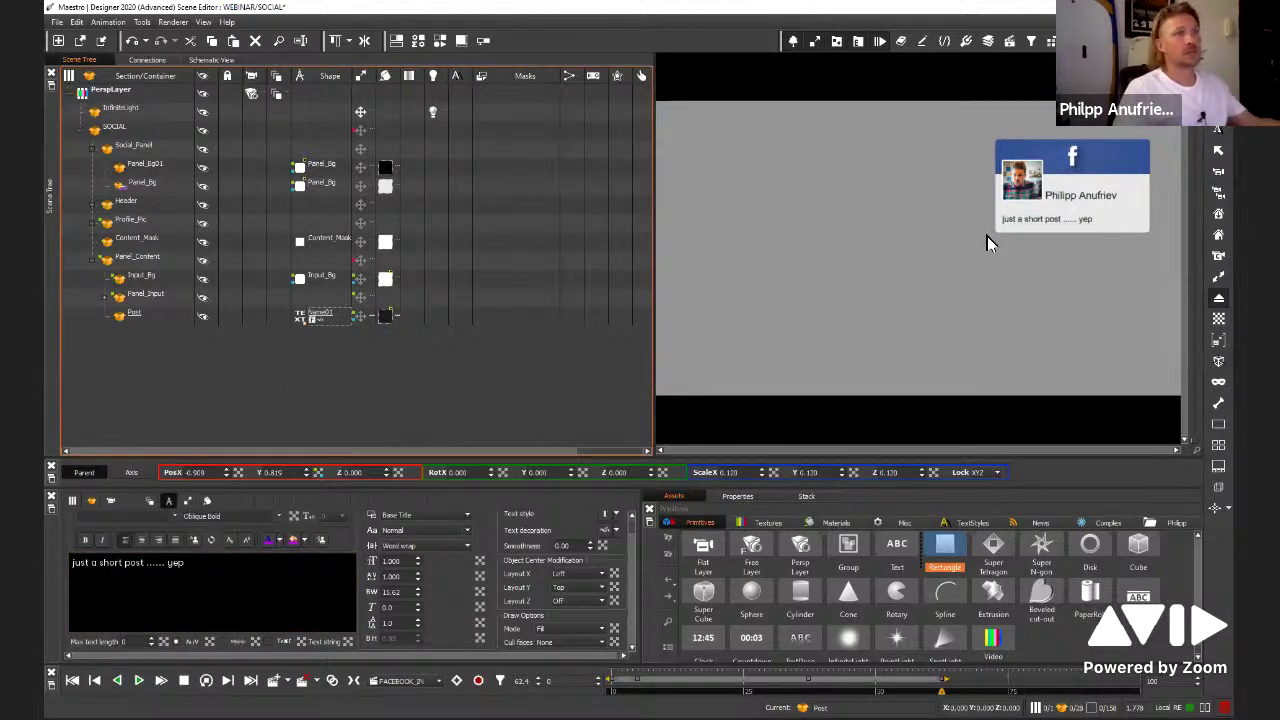
left_click(477, 420)
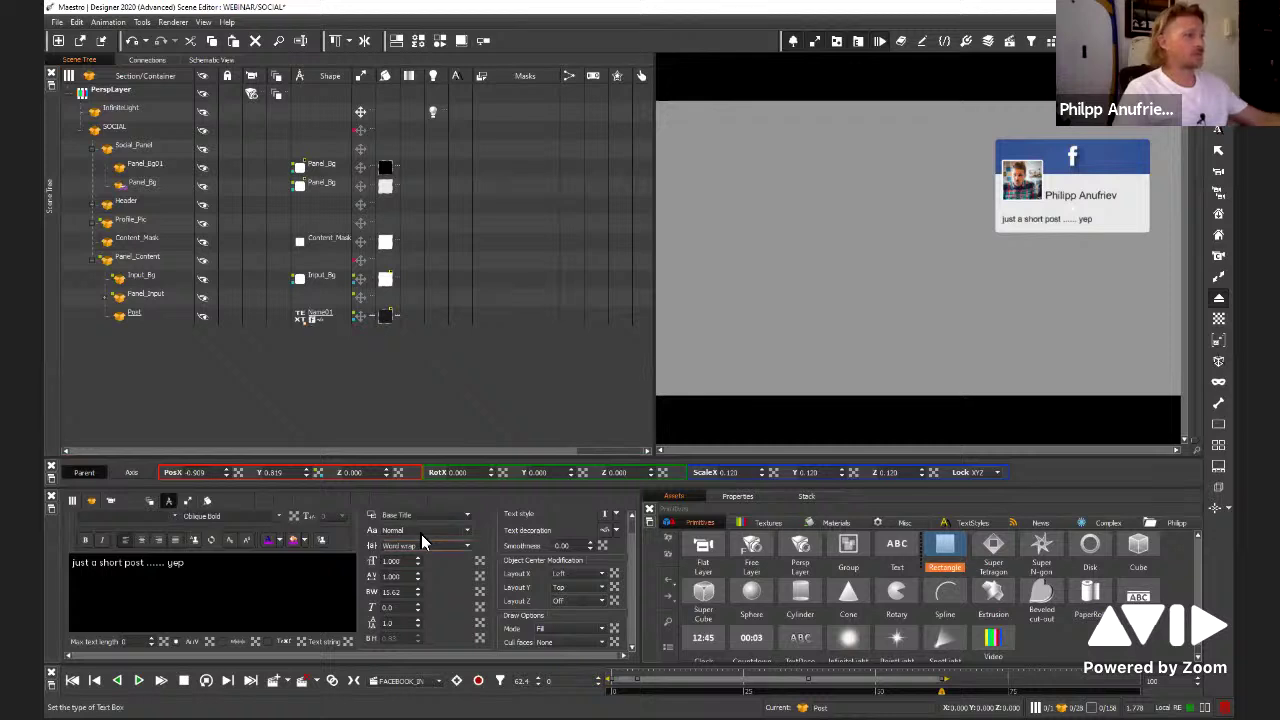
Load the default Animation back onto the timeline
left_click(437, 682)
left_click(414, 700)
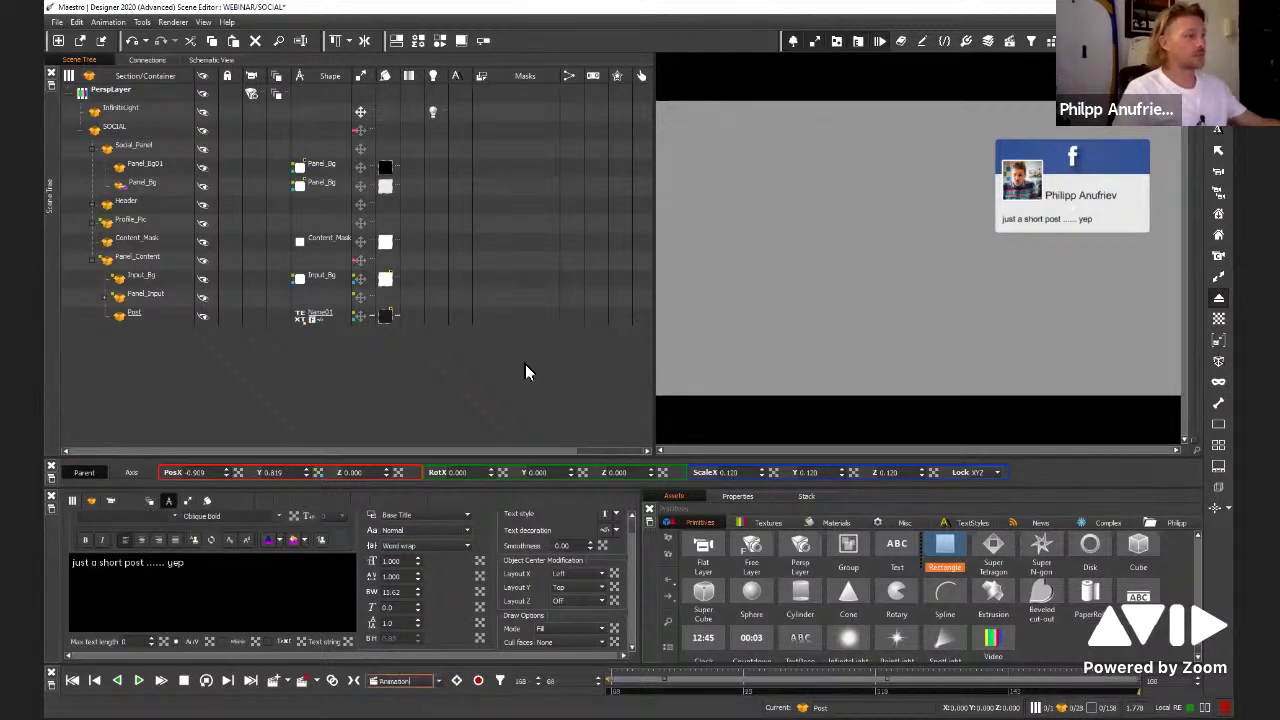
left_click(525, 370)
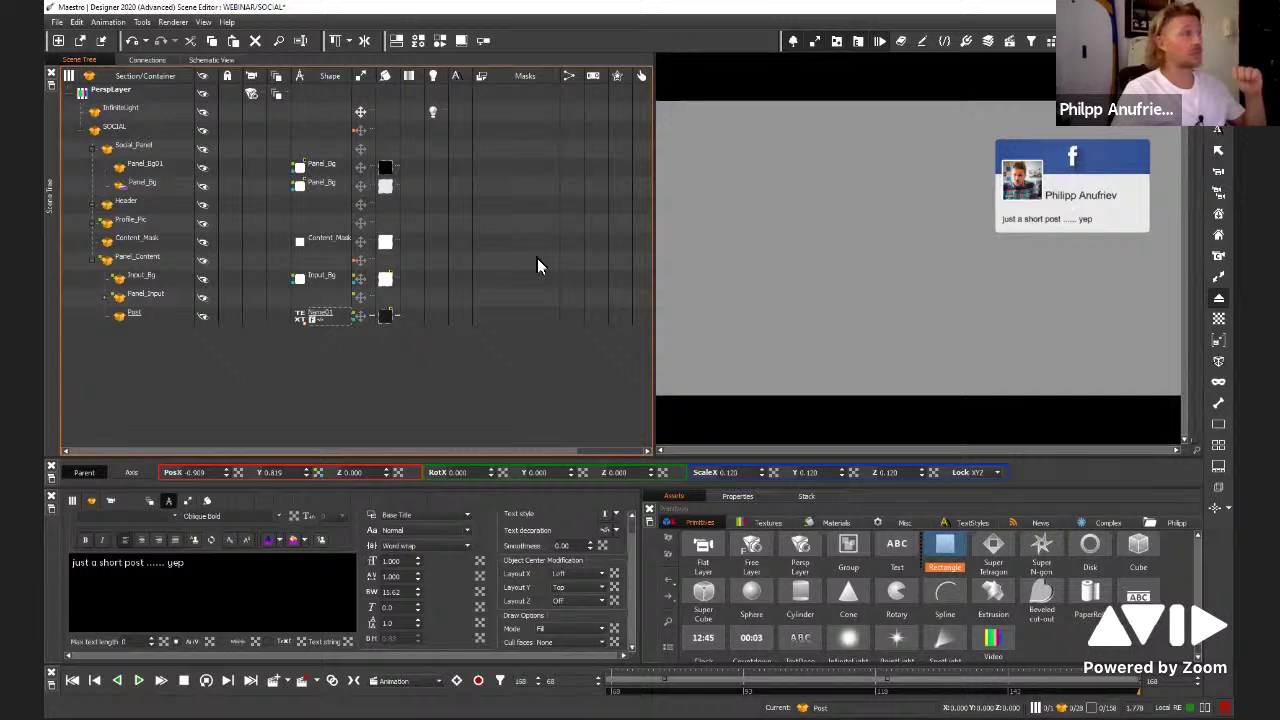
left_click(1025, 220)
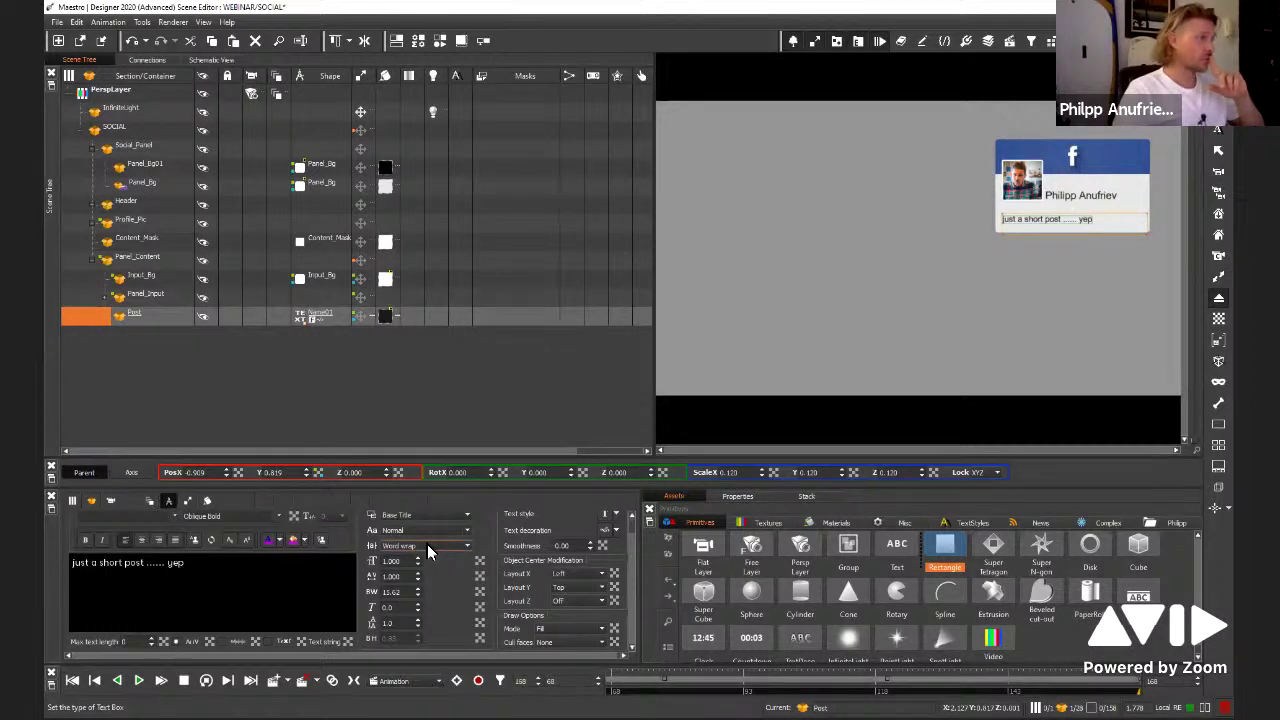
left_click(427, 550)
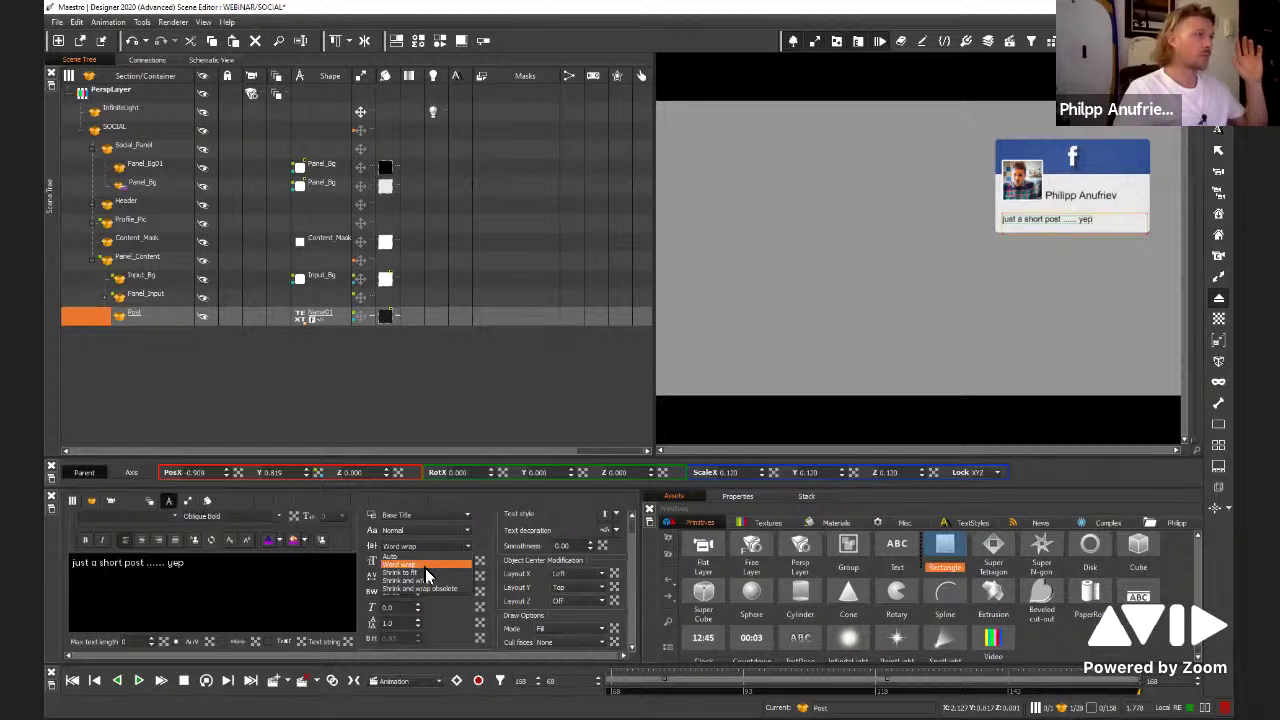
Set the Post text box to a Shrink and wrap mode and reduce its leading
left_click(423, 572)
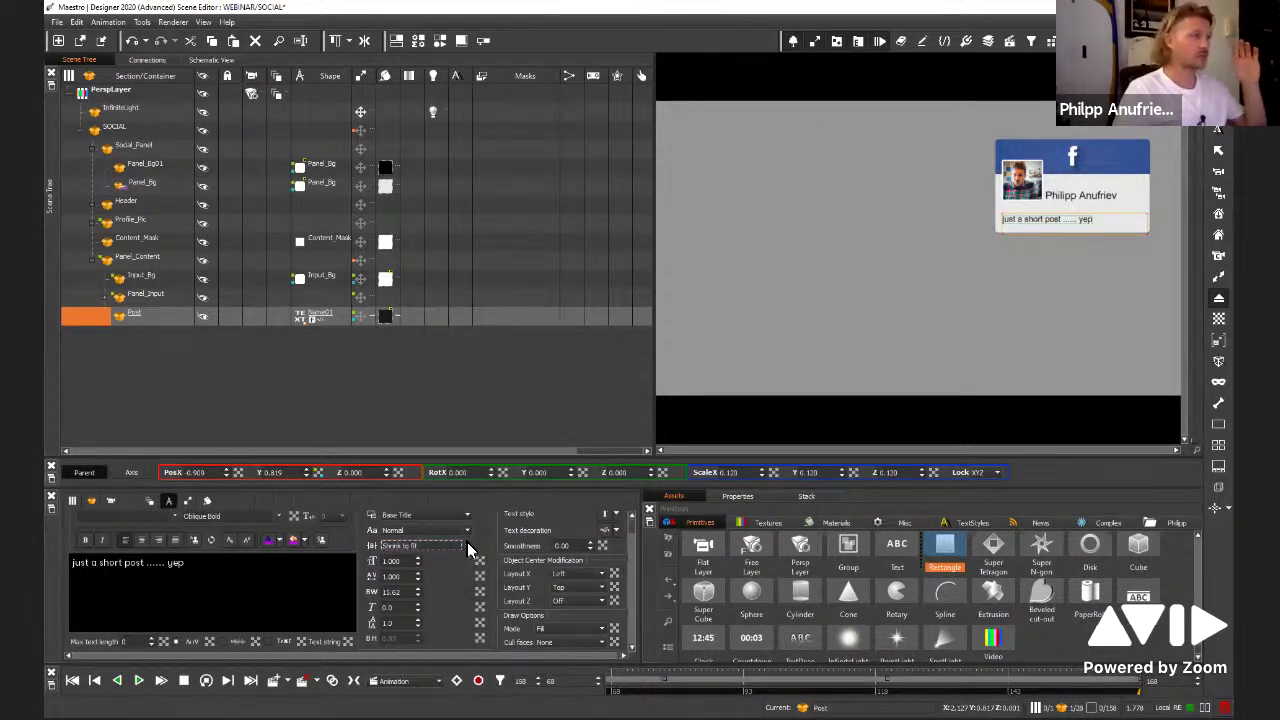
key("alt+Down")
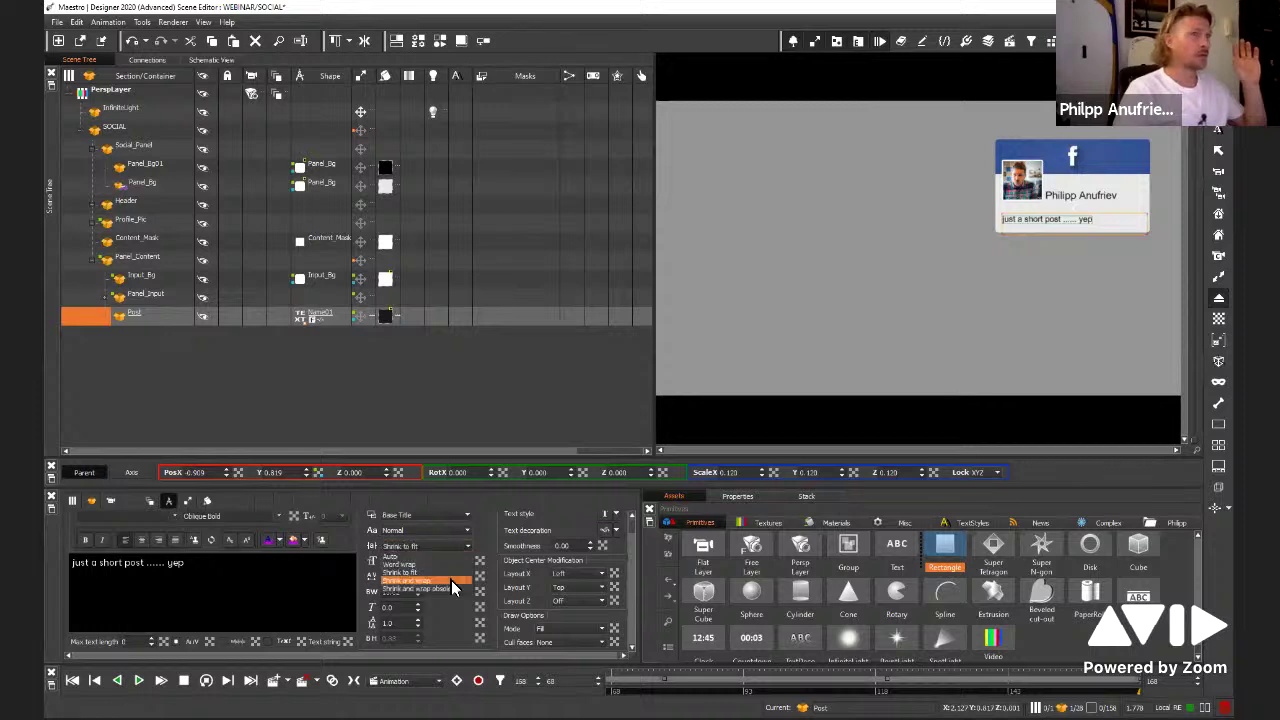
left_click(451, 580)
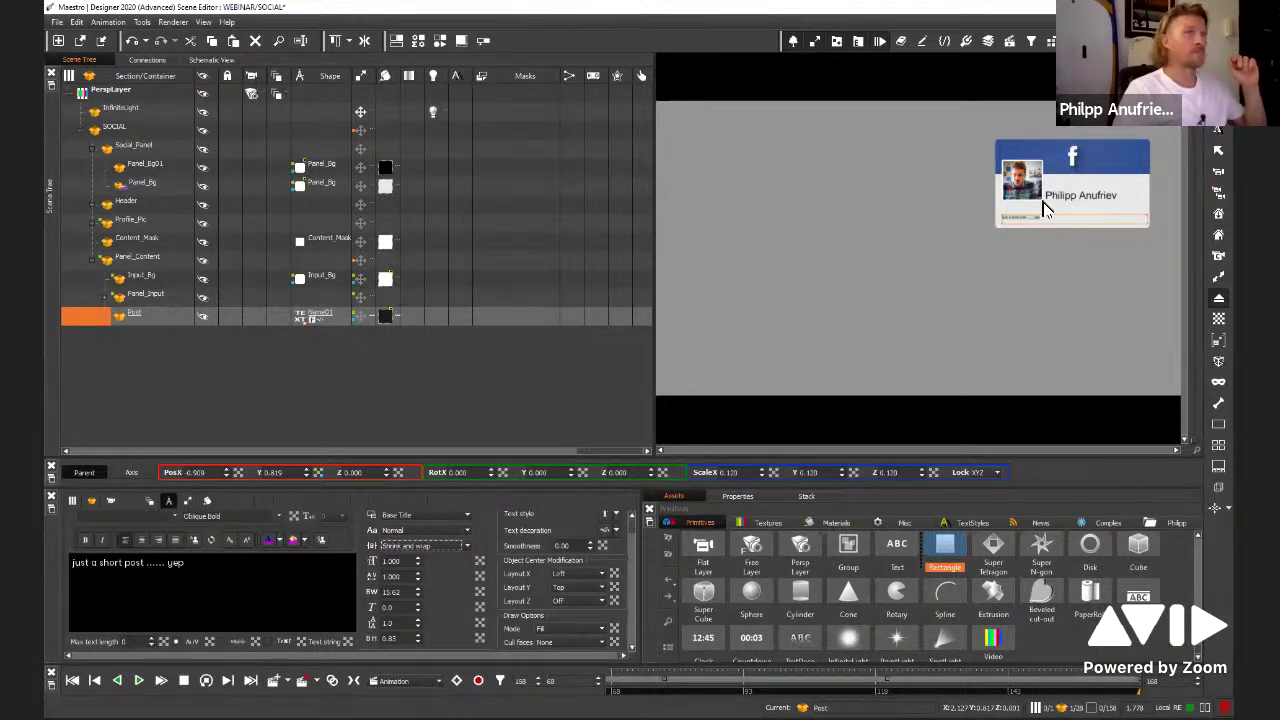
left_click(412, 622)
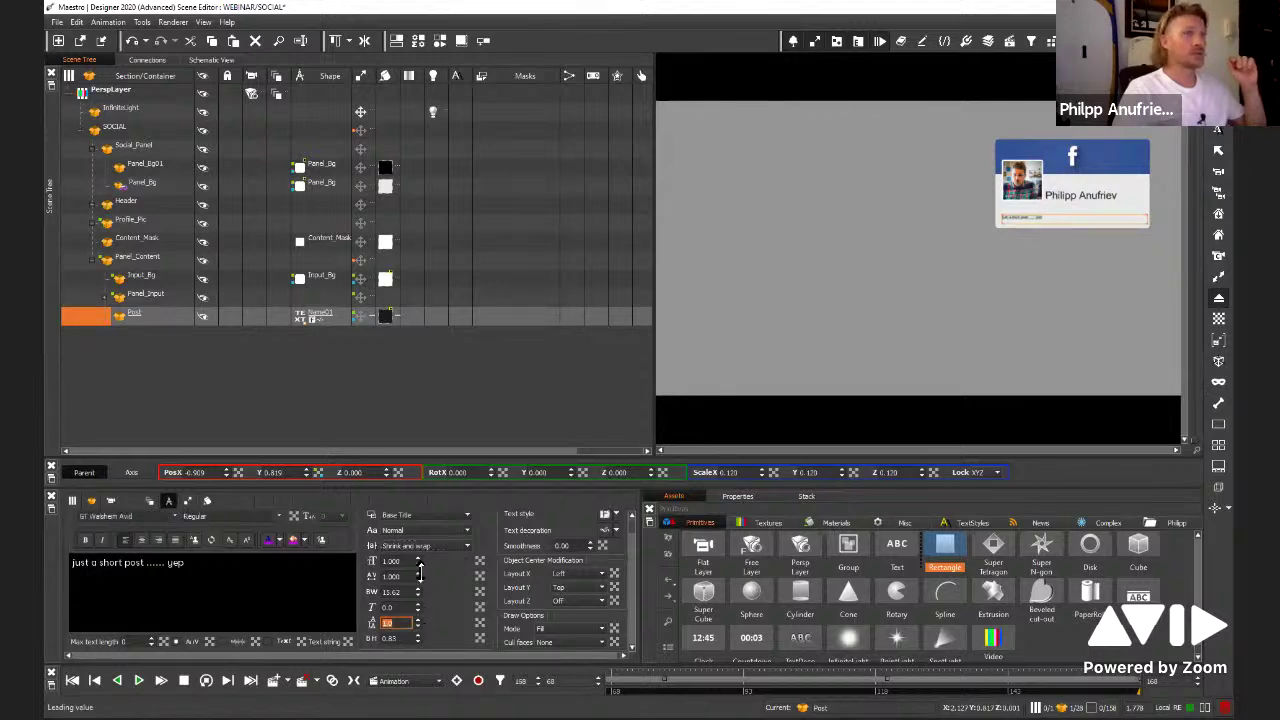
left_click_drag(420, 572, 446, 42)
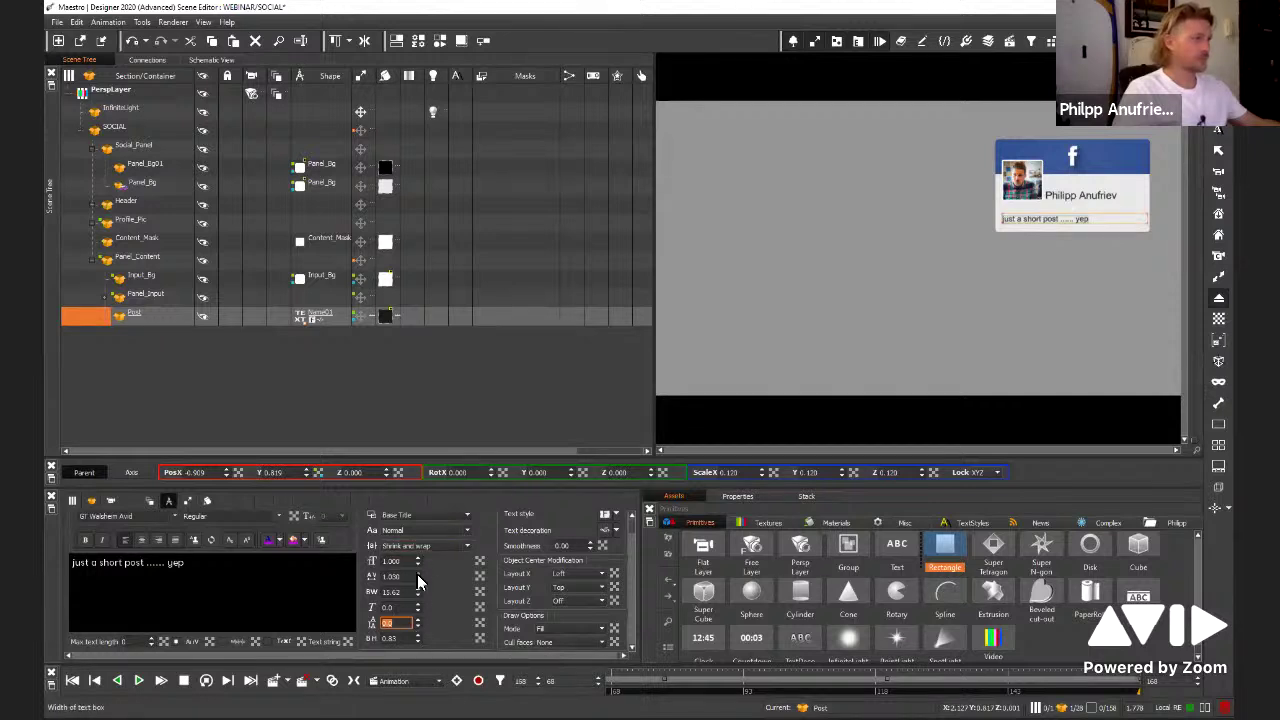
left_click_drag(417, 577, 415, 558)
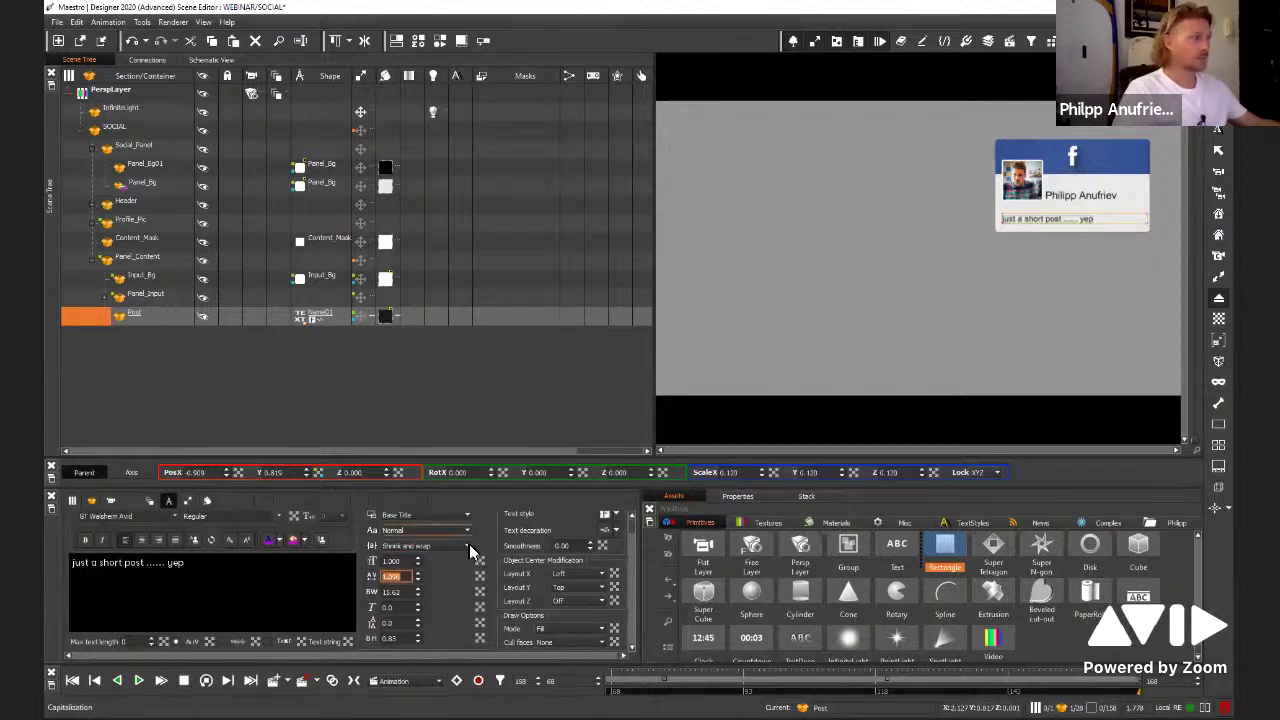
left_click(469, 544)
left_click(453, 588)
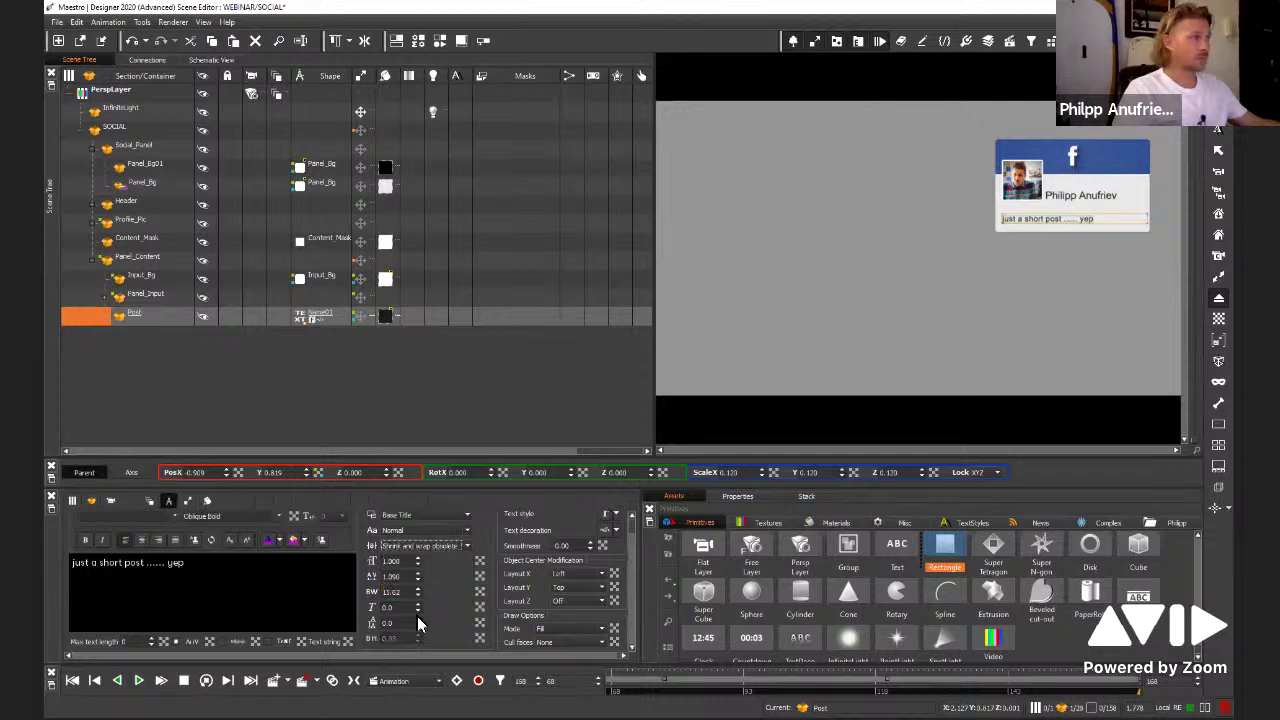
left_click(419, 622)
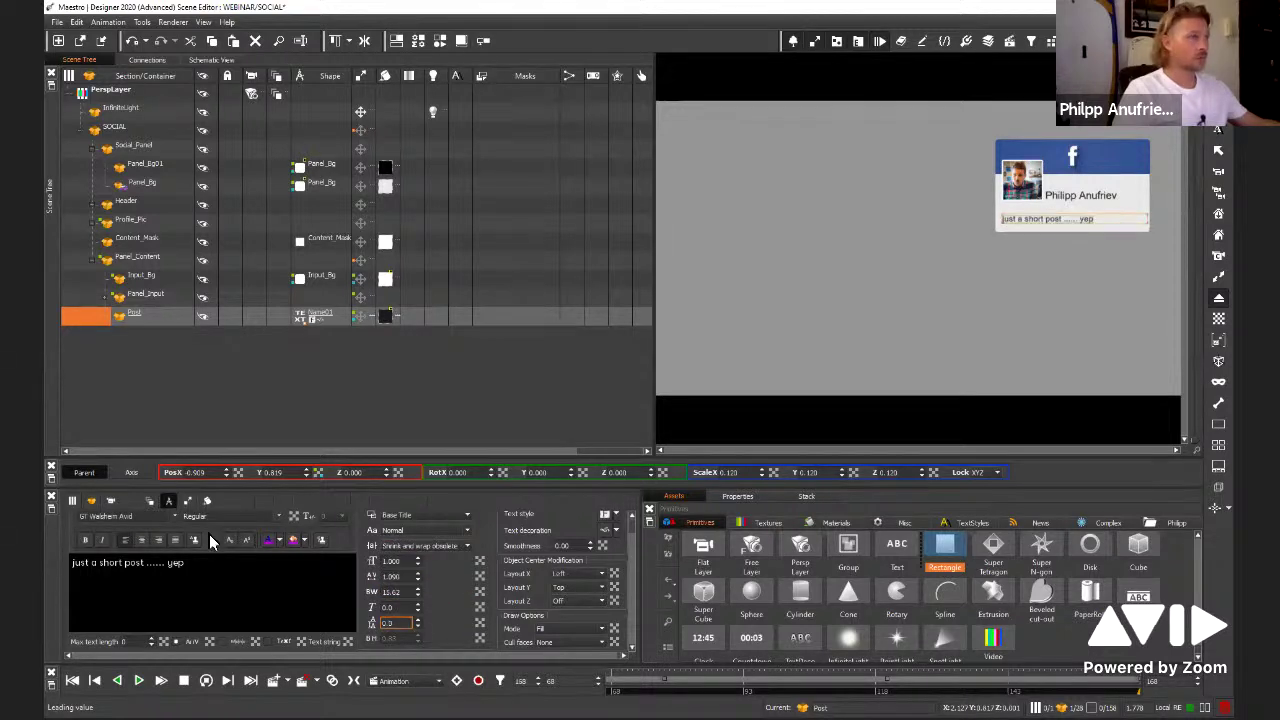
Replace the Post text with test lines 'sdsadsdsadsad', 's', 'd' and 'dsf'
left_click(231, 576)
left_click_drag(215, 564, 69, 566)
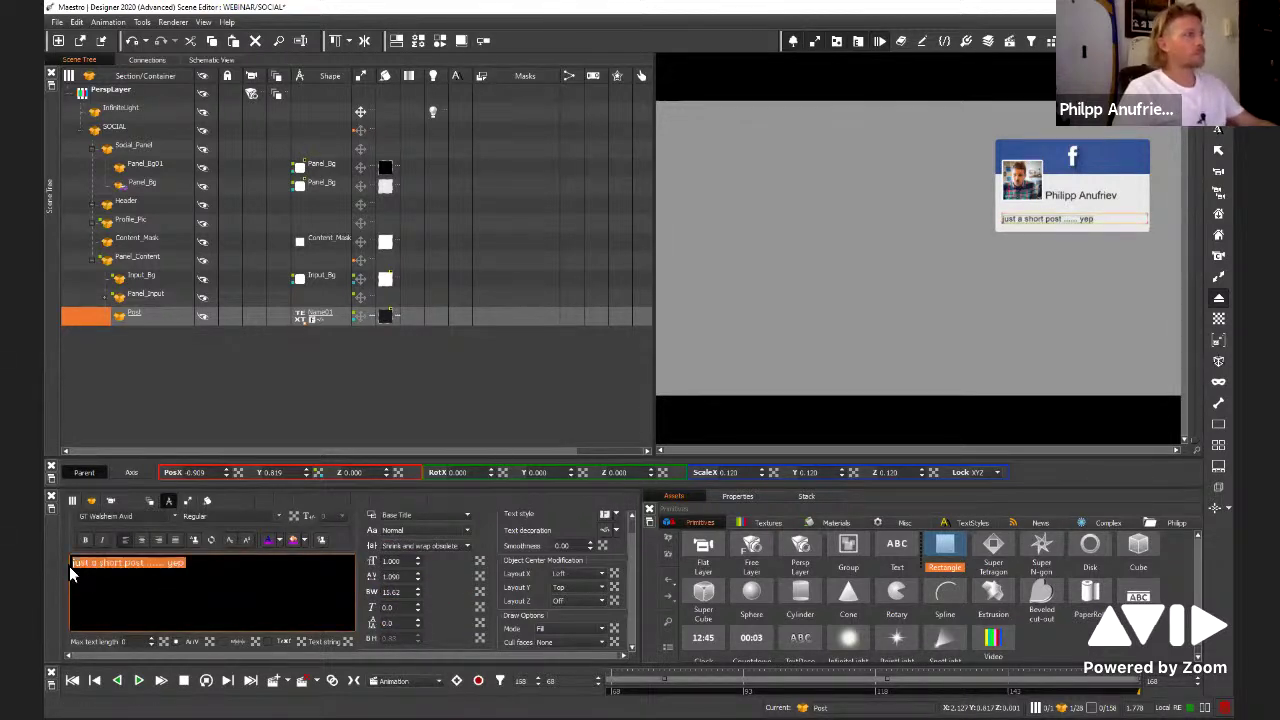
type("sdsadsdsadsad")
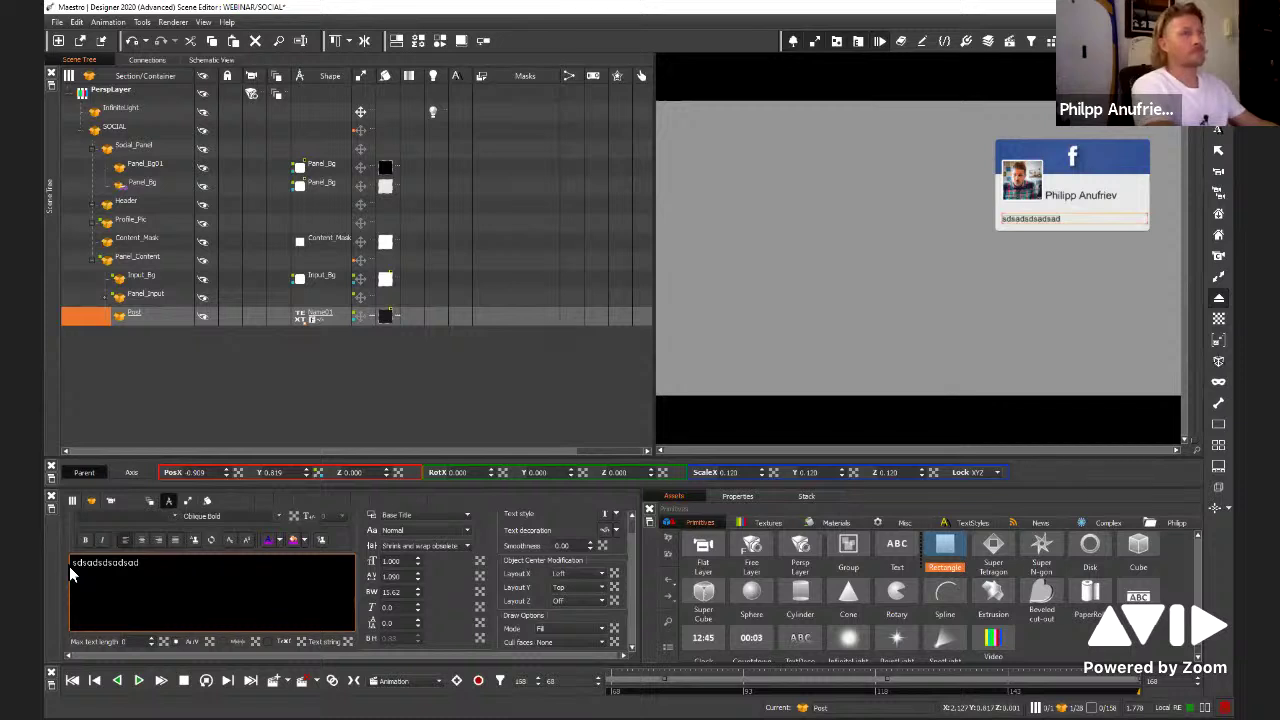
key("Return")
type("sf")
key("Return")
type("d")
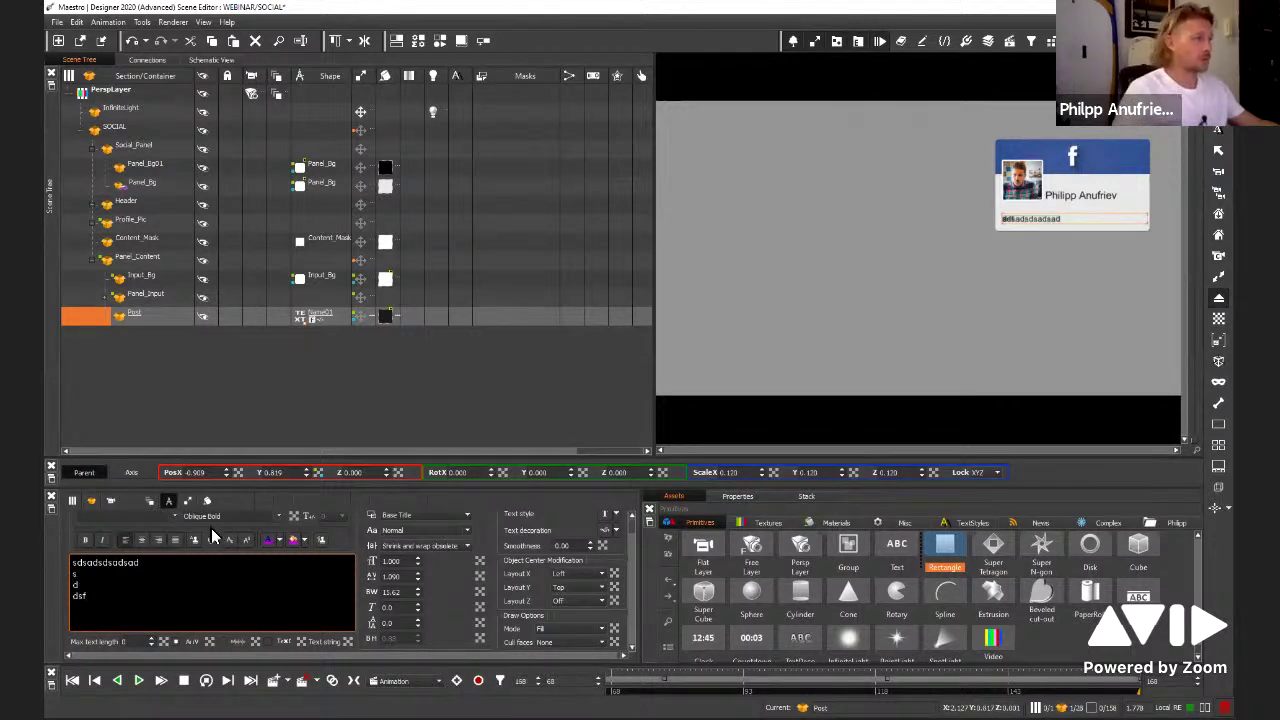
key("Return")
type("dsf")
Drag the Post text's leading down to 0.0 so its lines overlap
left_click(415, 622)
left_click_drag(436, 600, 506, 330)
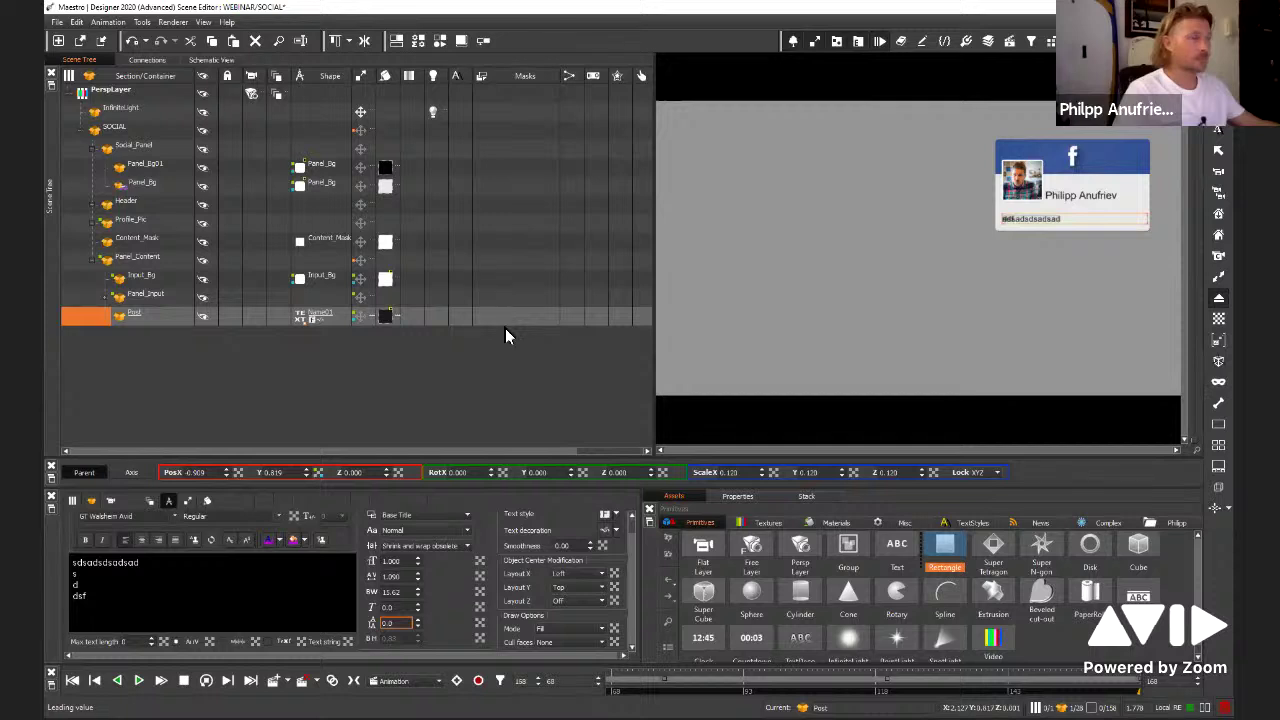
left_click(500, 303)
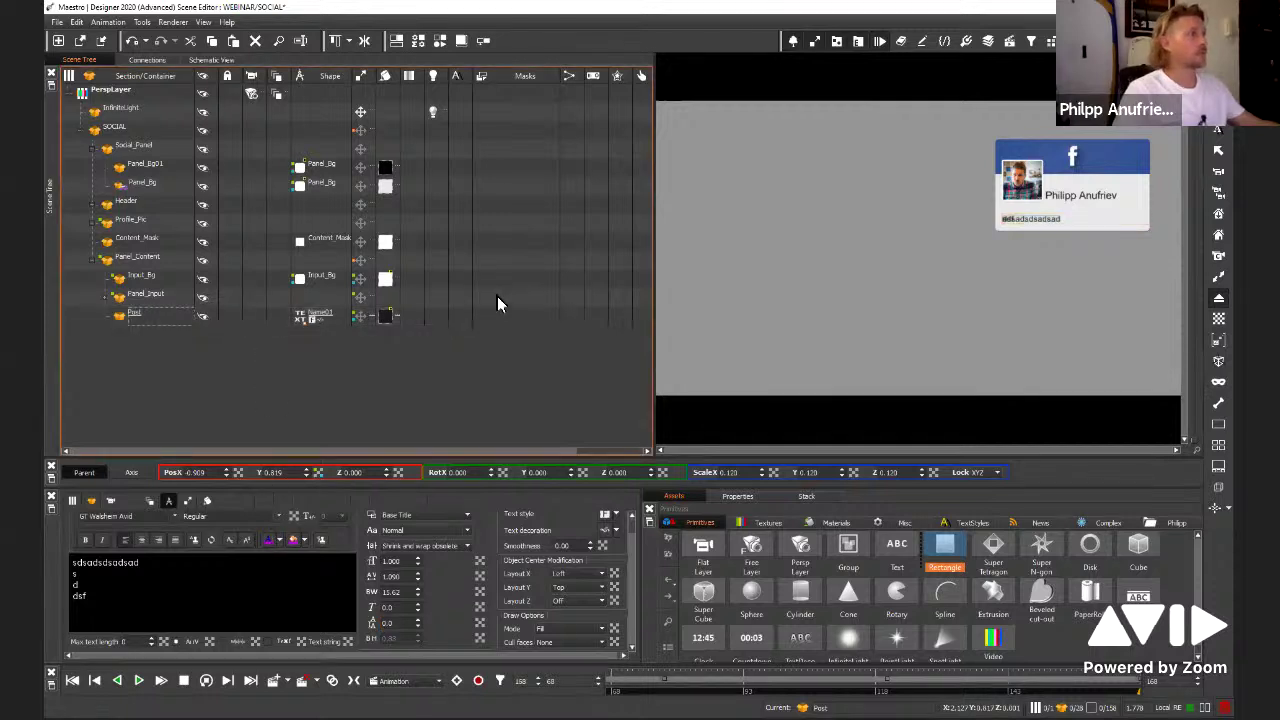
left_click(157, 314)
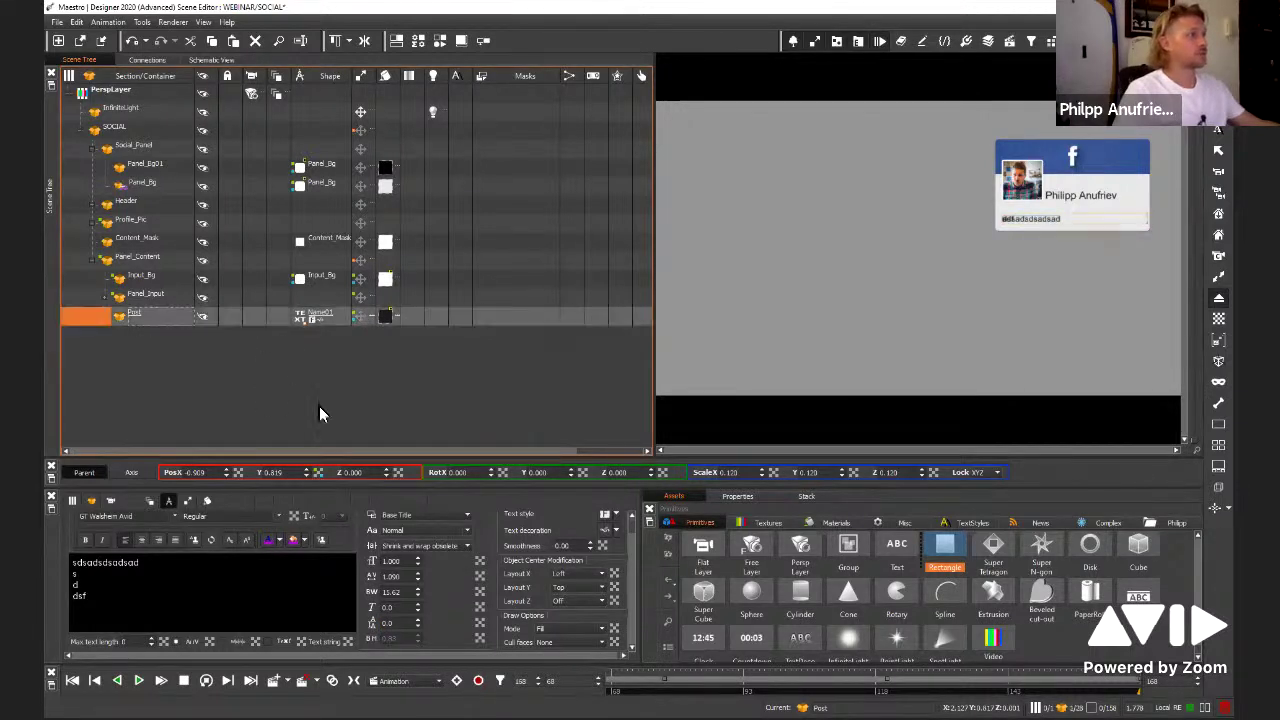
left_click(897, 547)
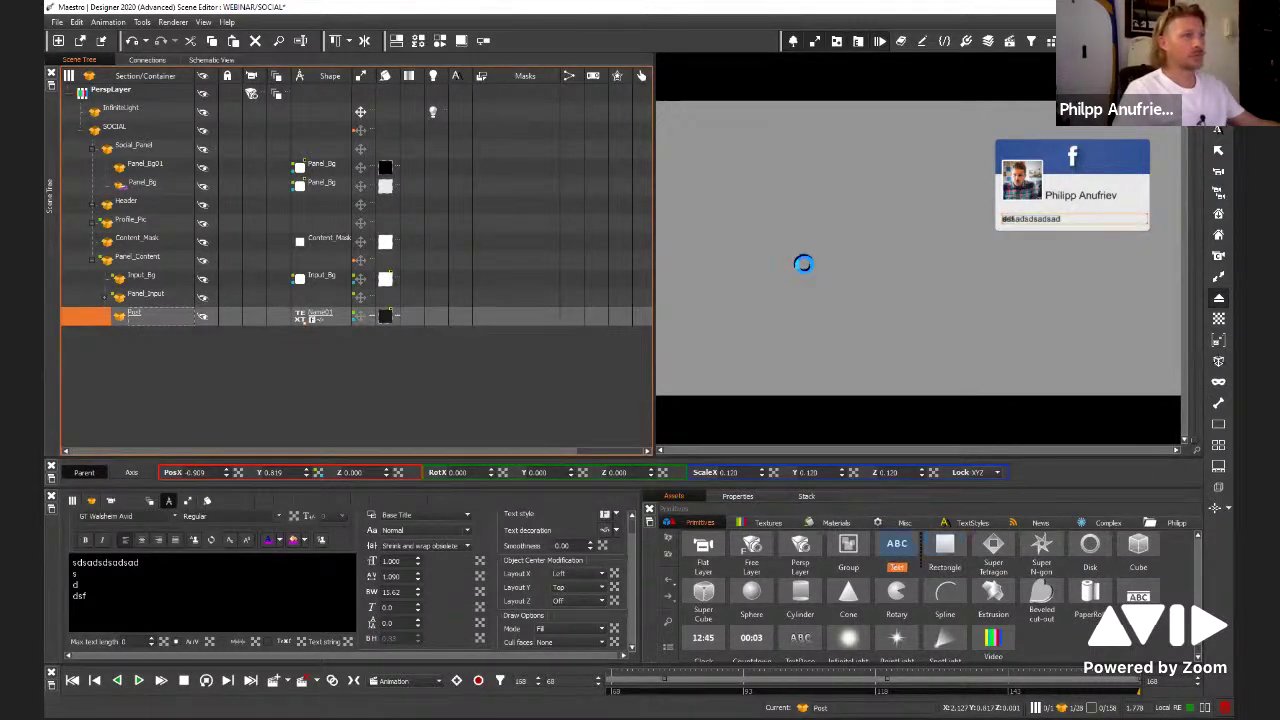
Add a new Text object to the scene reading 'Hey that's me'
left_click(133, 344)
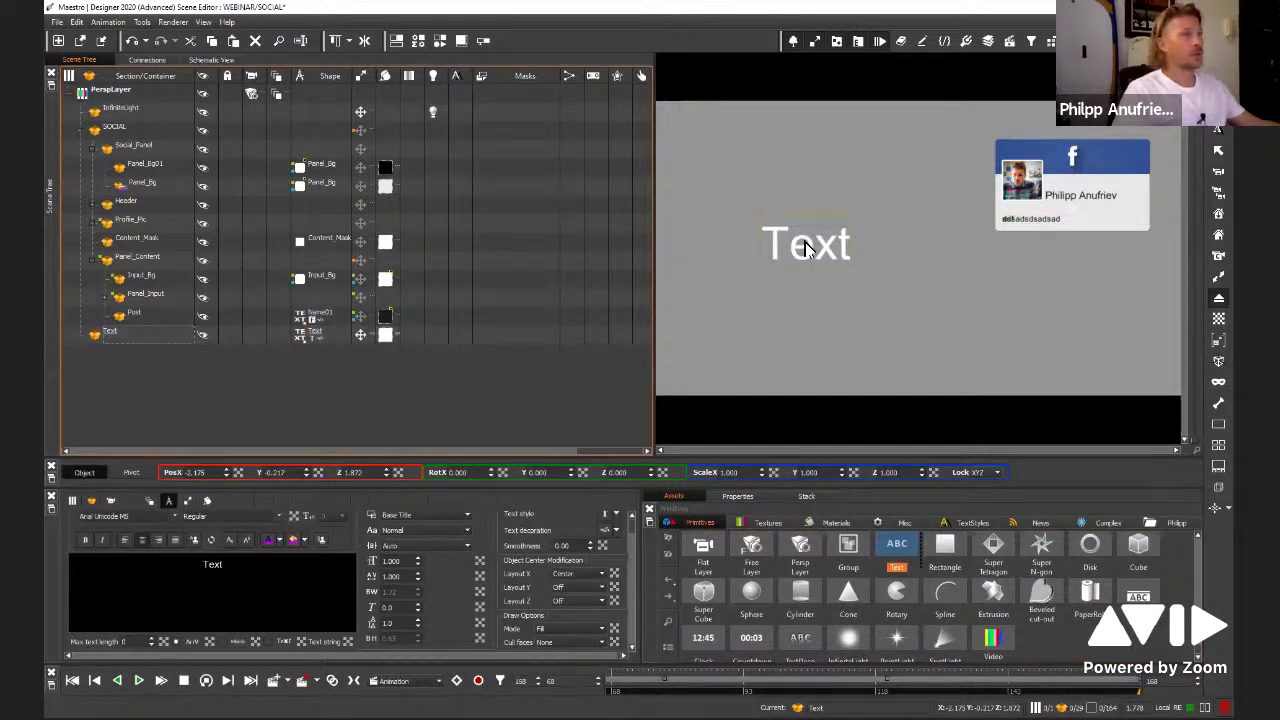
left_click(61, 554)
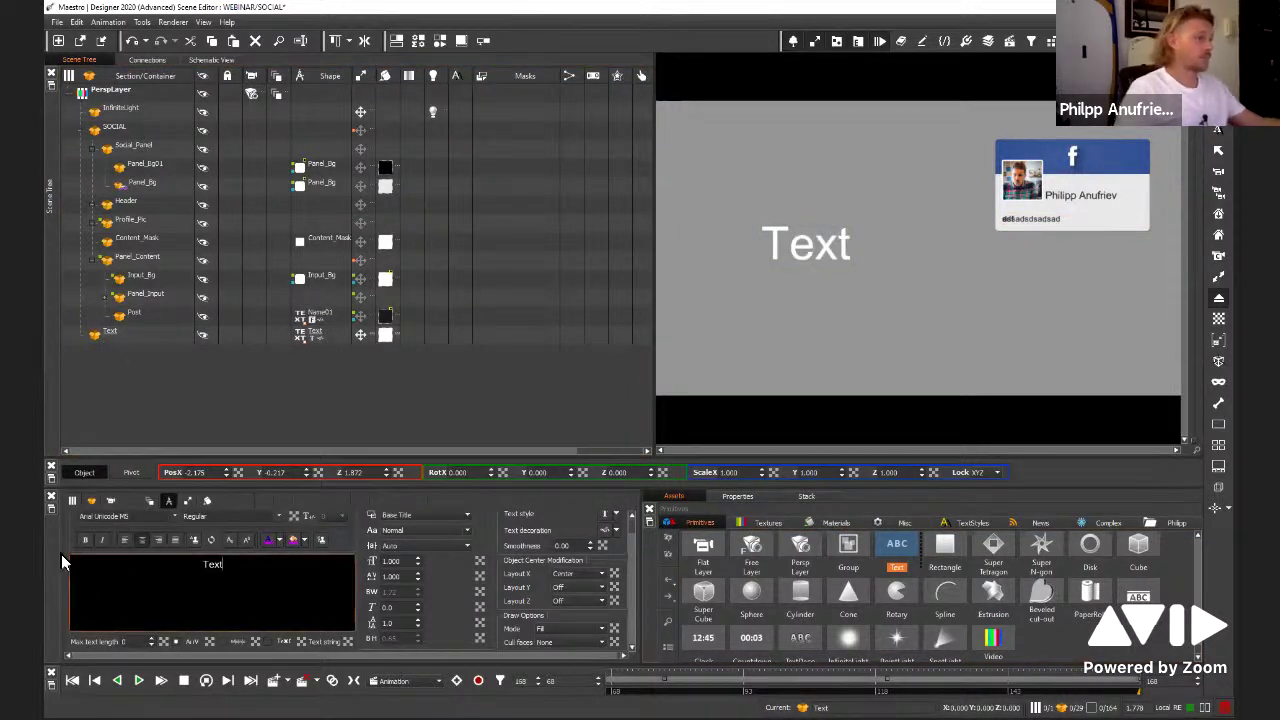
key("ctrl+a")
type("Hey ")
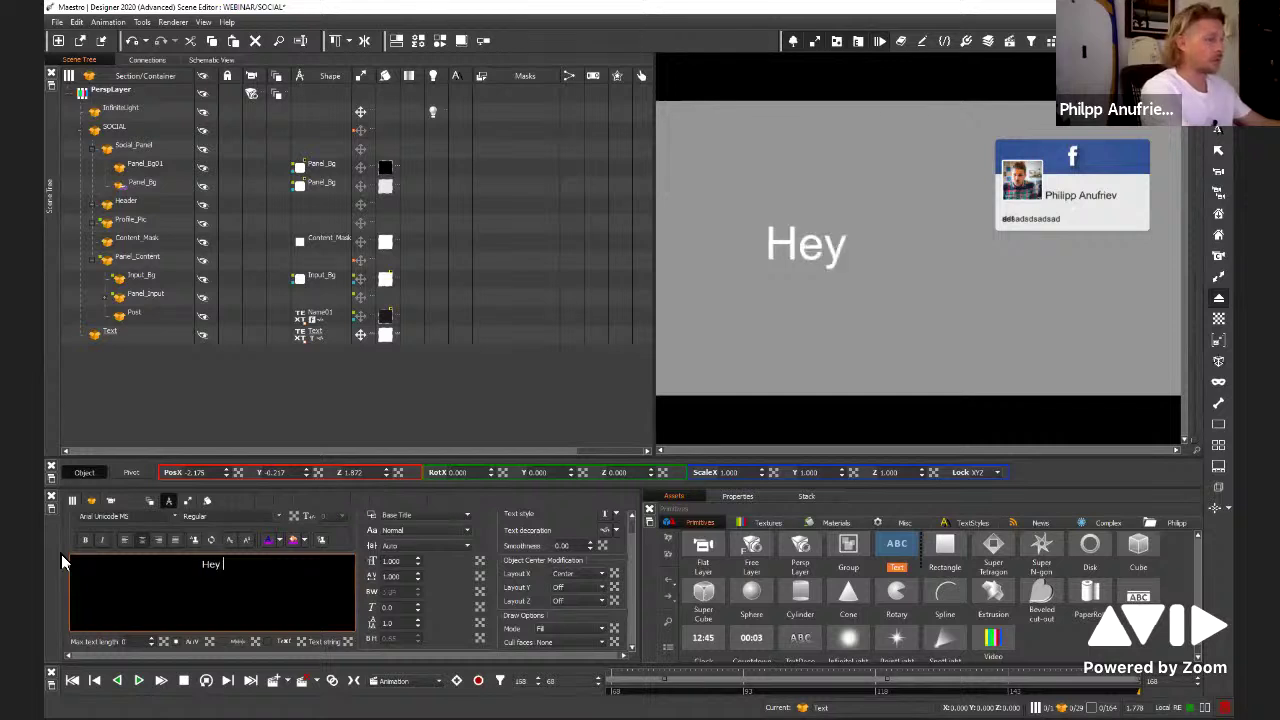
type("that's")
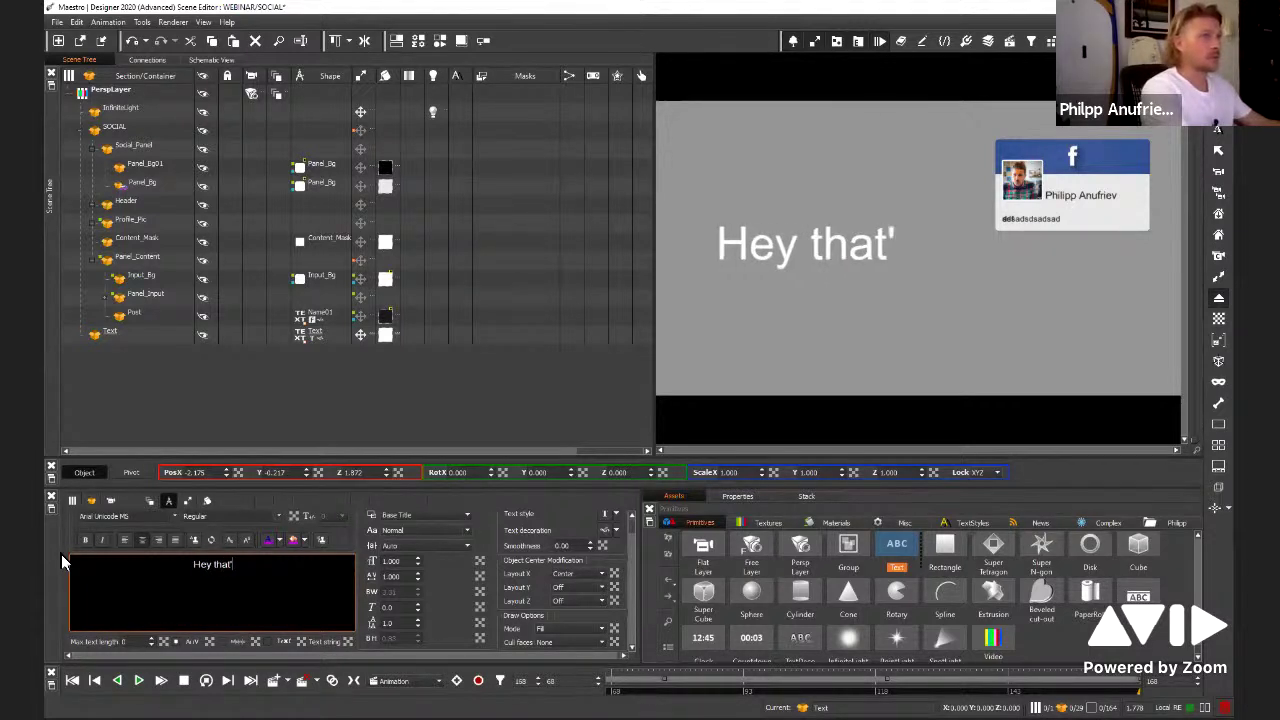
type(" me")
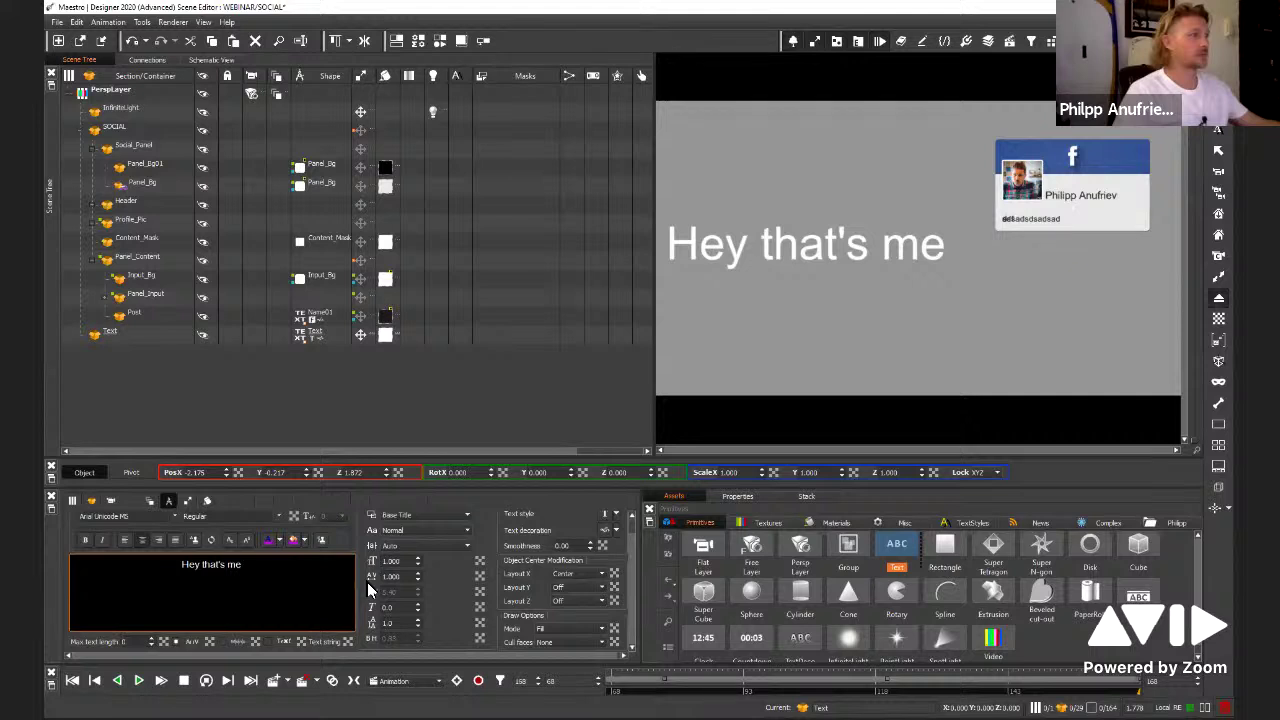
Set the text box to Shrink to fit, test extra typing, then switch to Shrink and wrap
left_click(469, 544)
left_click(443, 568)
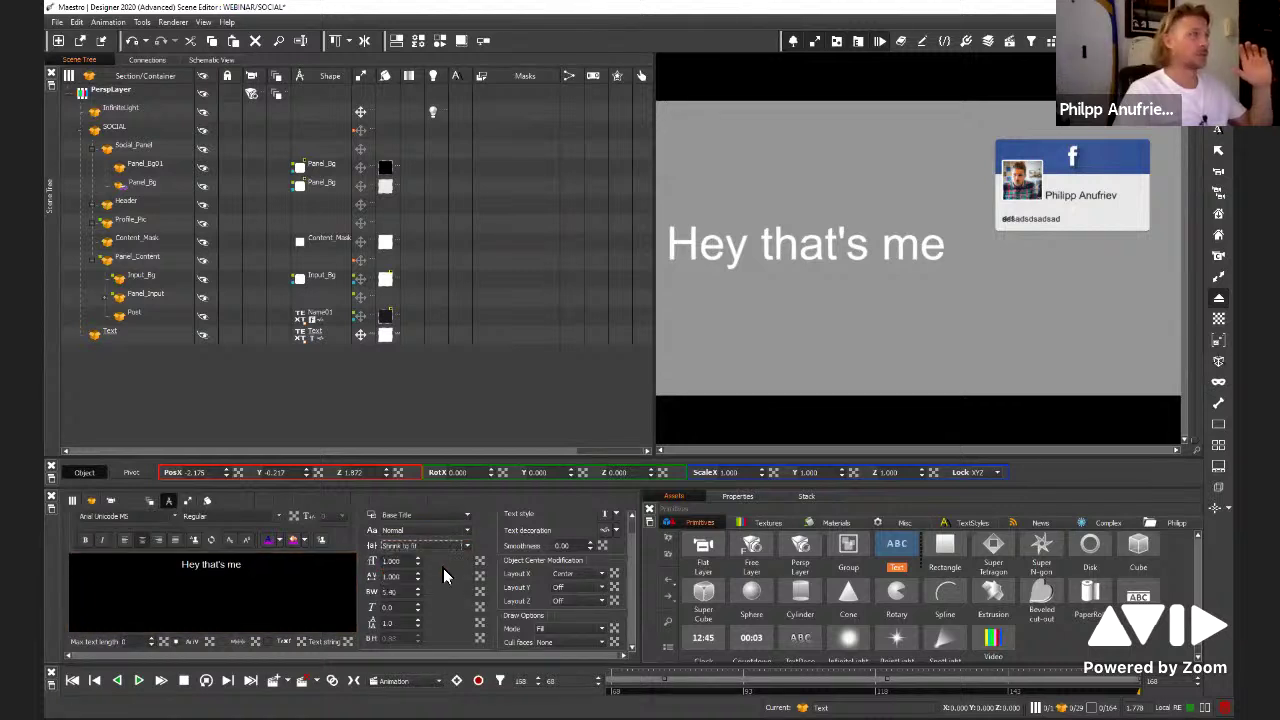
left_click(225, 584)
type("sdfdfd")
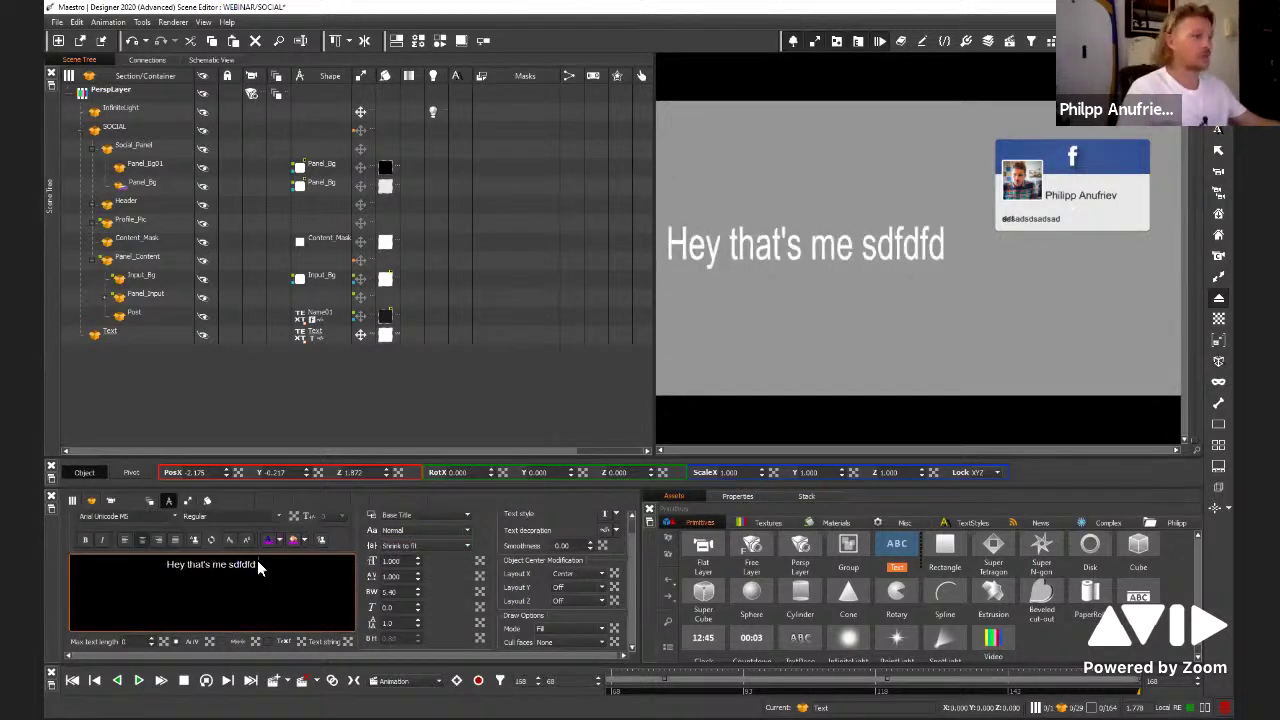
type("f")
key("BackSpace")
key("BackSpace")
key("BackSpace")
key("BackSpace")
key("BackSpace")
key("BackSpace")
key("BackSpace")
key("BackSpace")
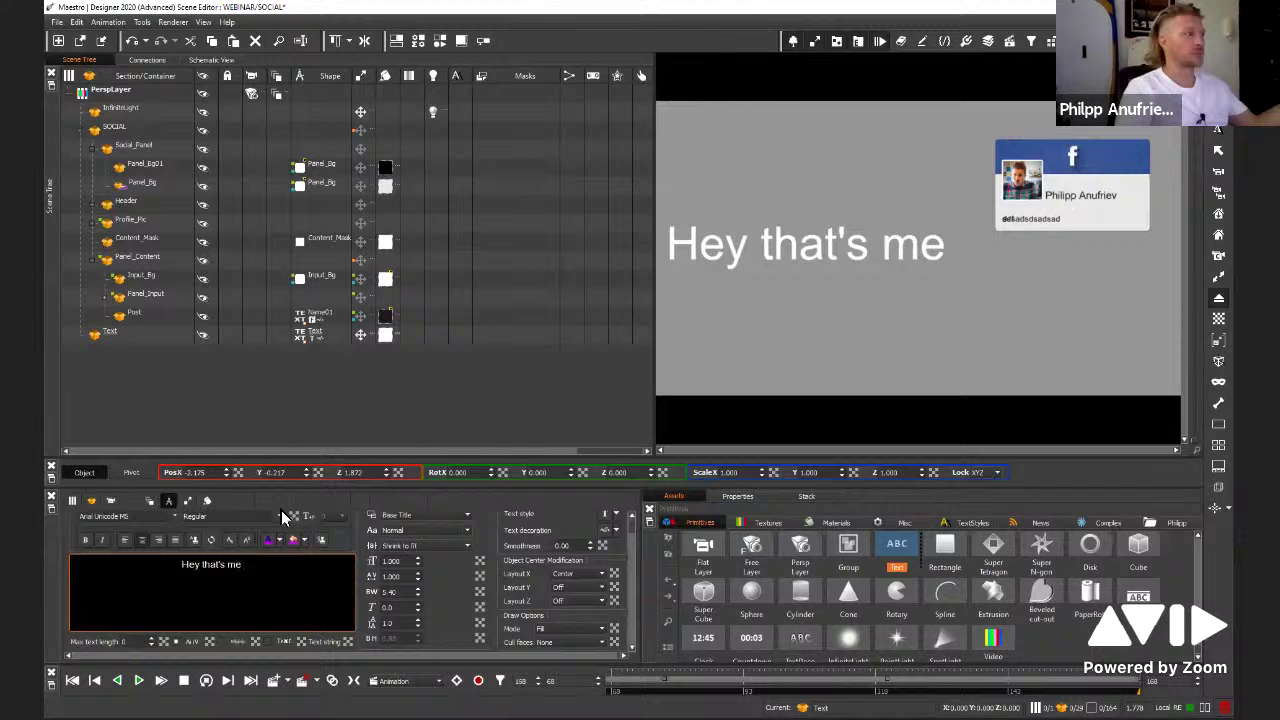
left_click(418, 548)
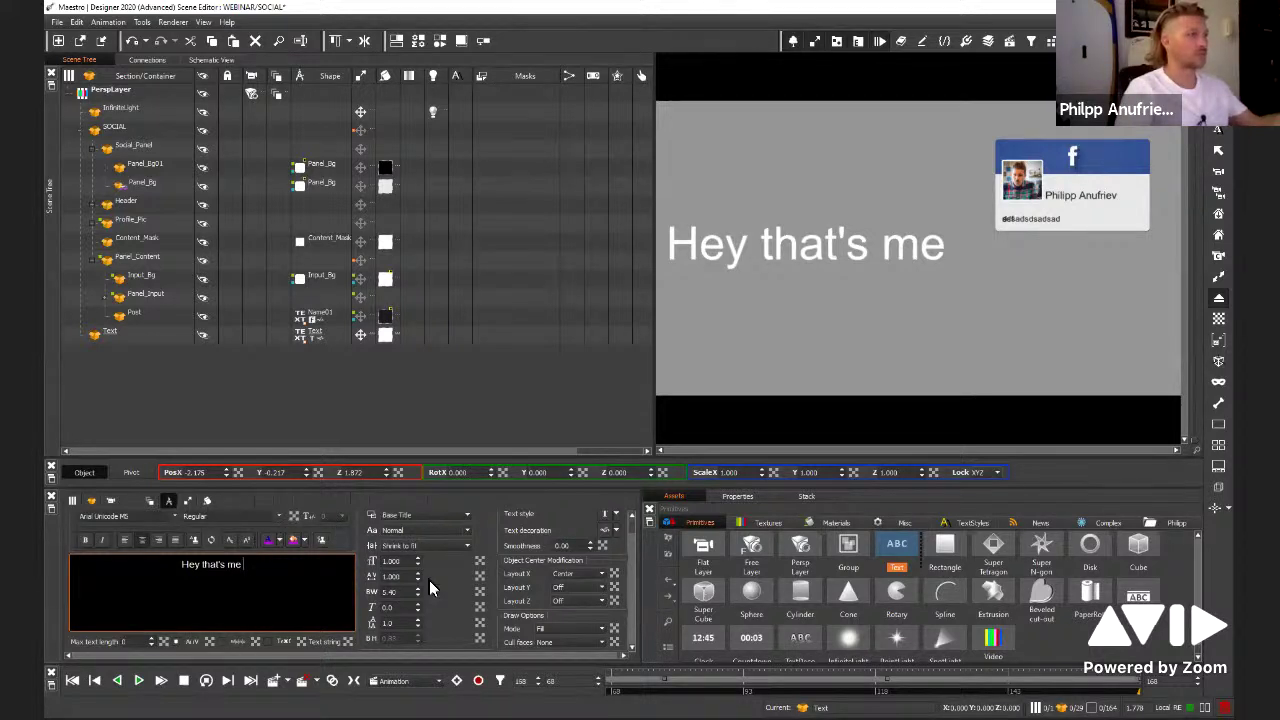
left_click(430, 580)
Trim the test characters back to 'Hey' and extend it to 'Hey there is more text to come'
left_click(281, 575)
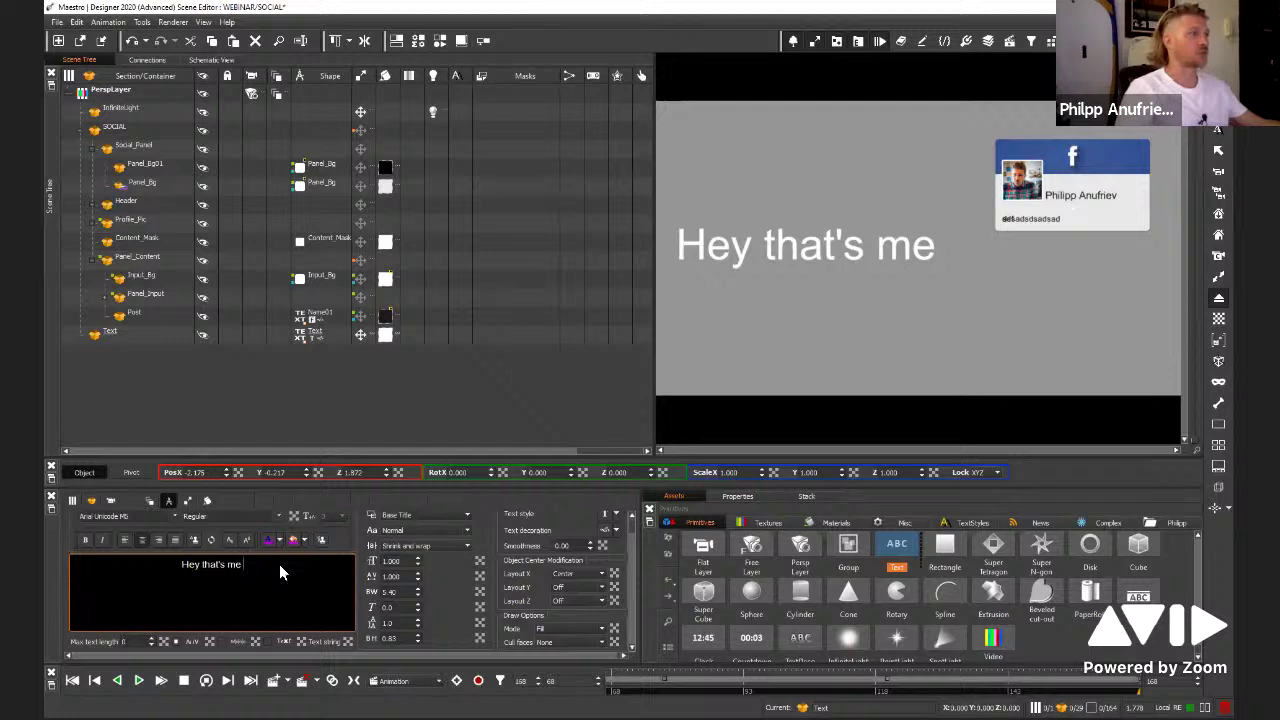
type("sdasd")
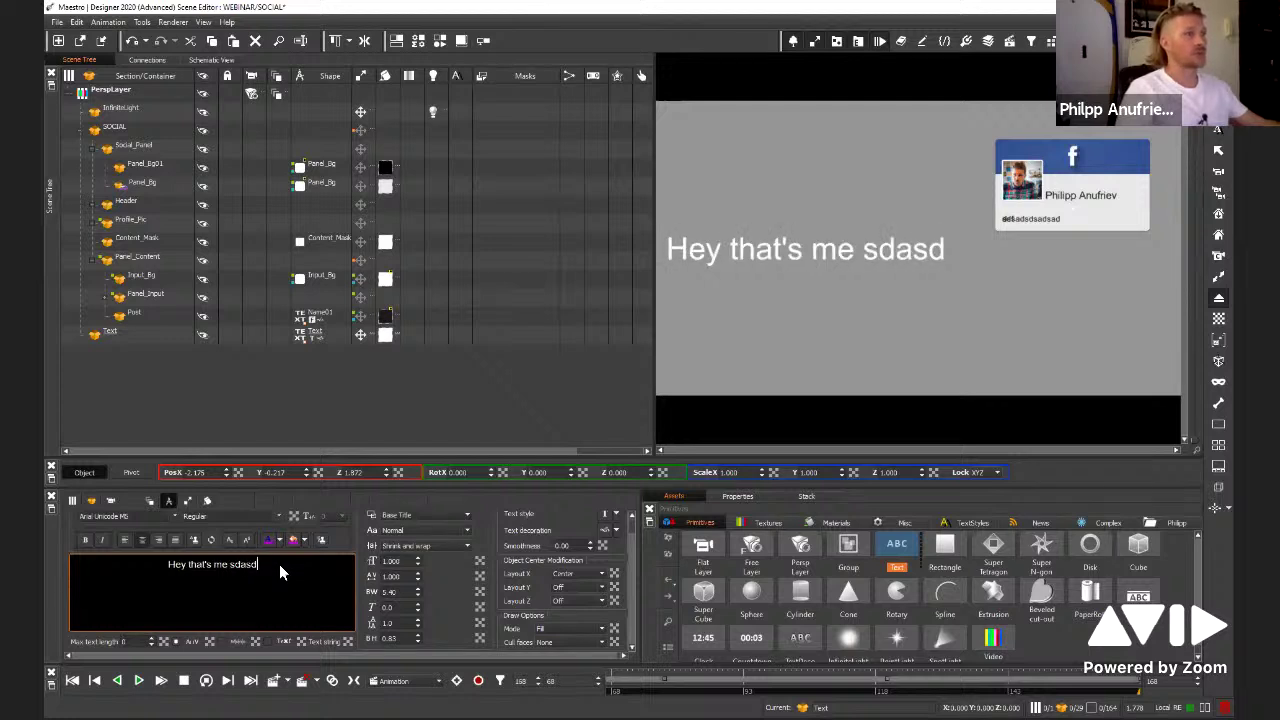
key("BackSpace")
key("BackSpace")
key("BackSpace")
key("BackSpace")
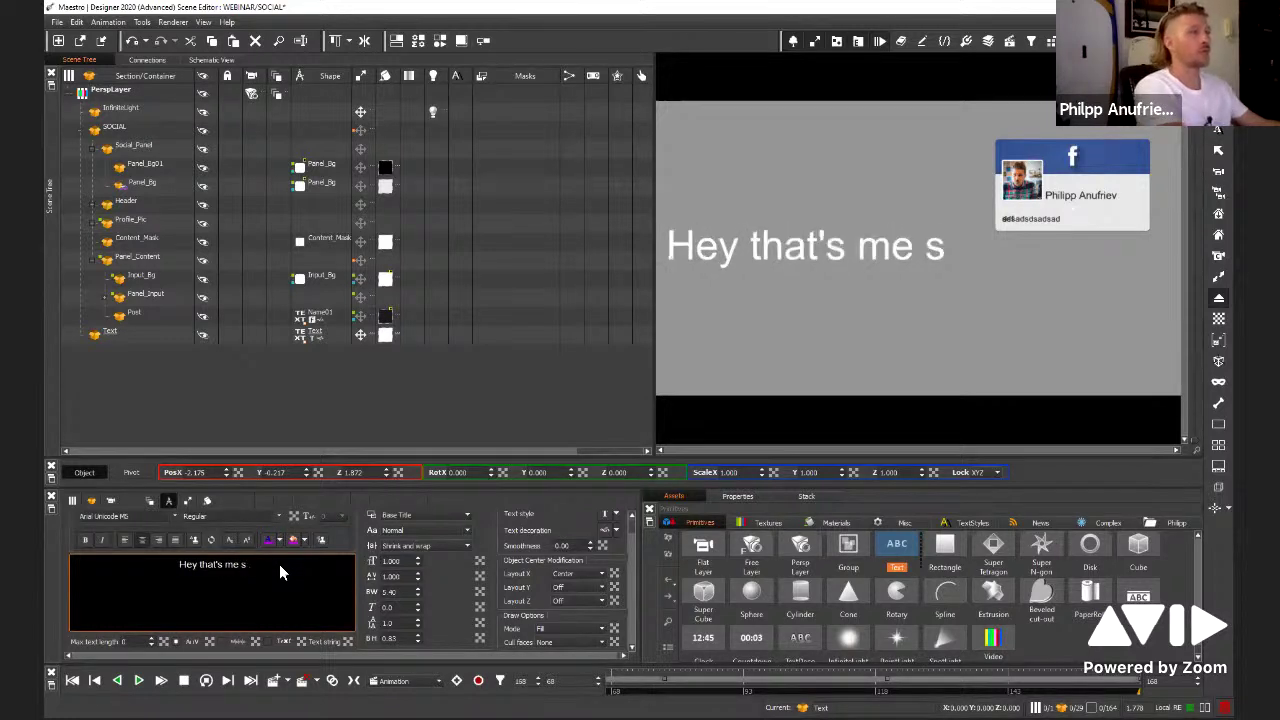
key("BackSpace")
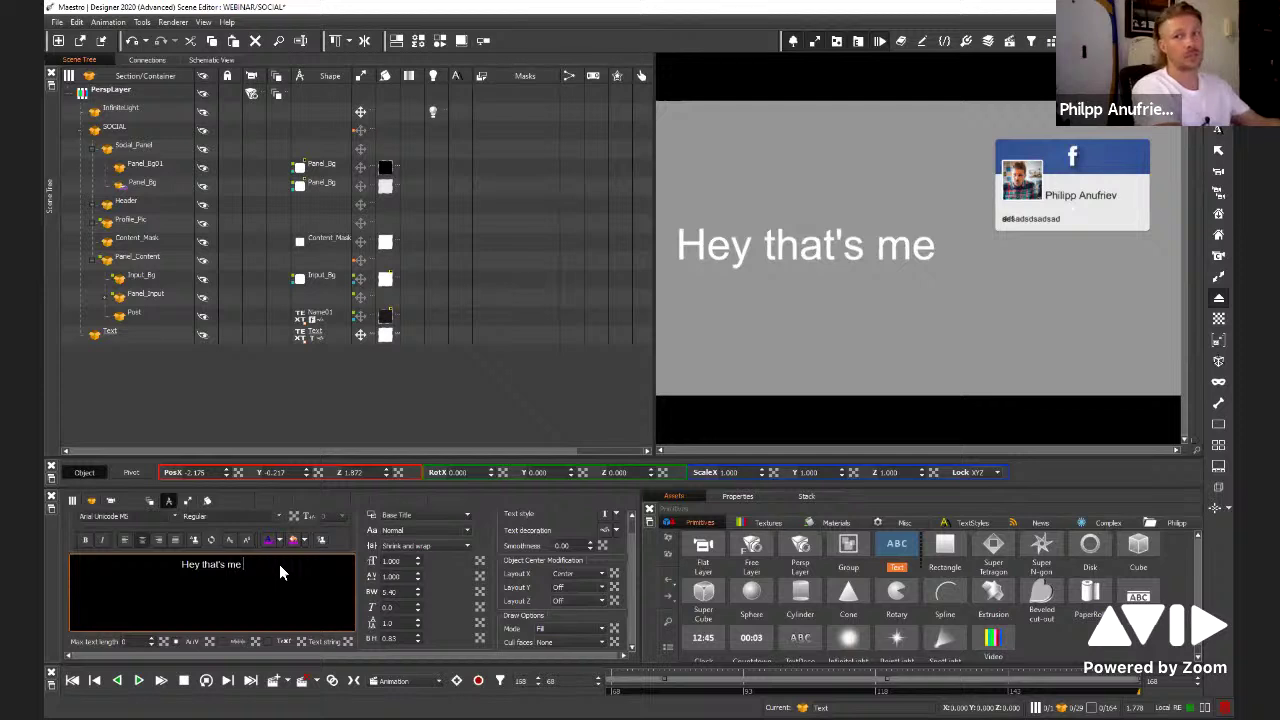
key("BackSpace")
key("BackSpace")
key("BackSpace")
key("BackSpace")
key("BackSpace")
key("BackSpace")
key("BackSpace")
key("BackSpace")
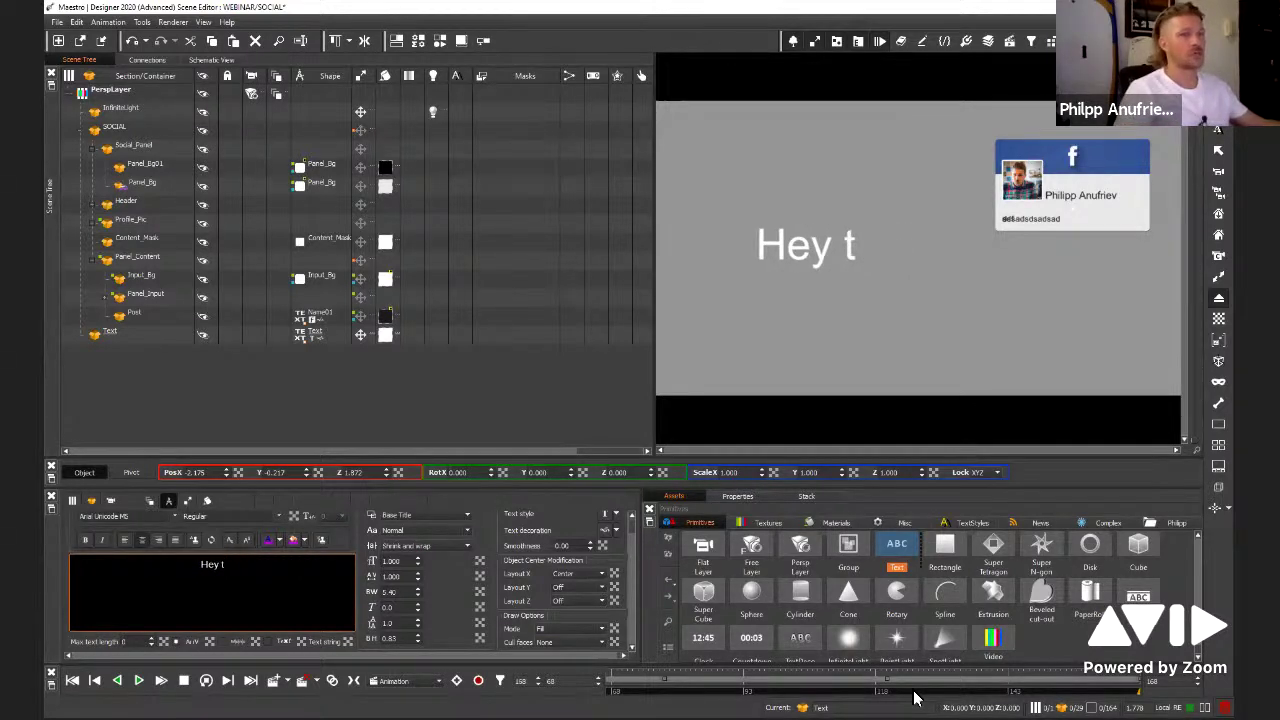
left_click(193, 594)
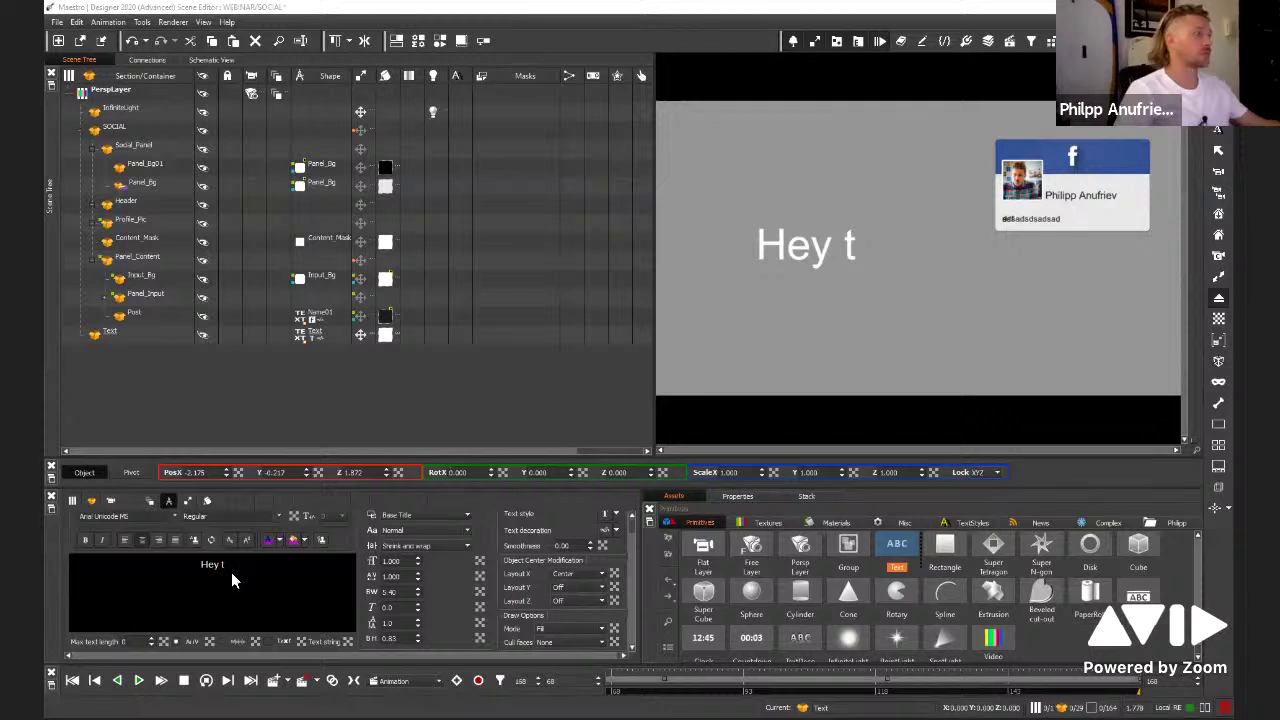
left_click(232, 580)
key("BackSpace")
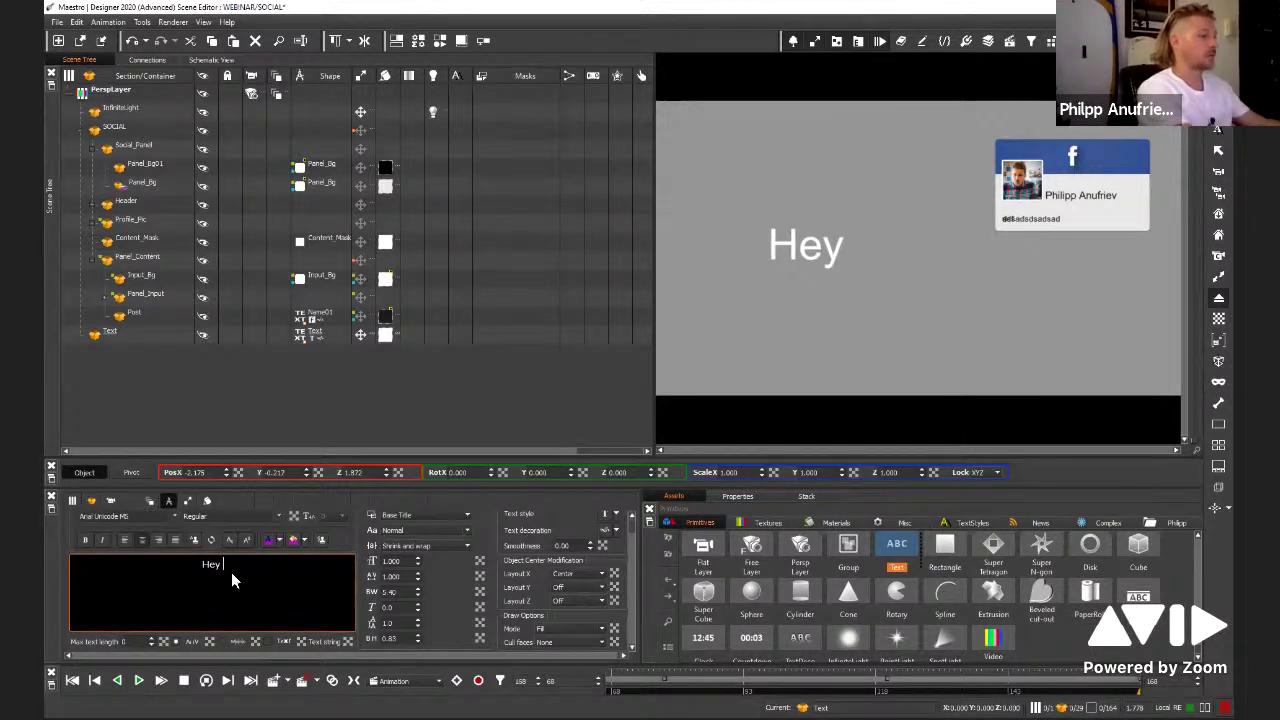
type("there")
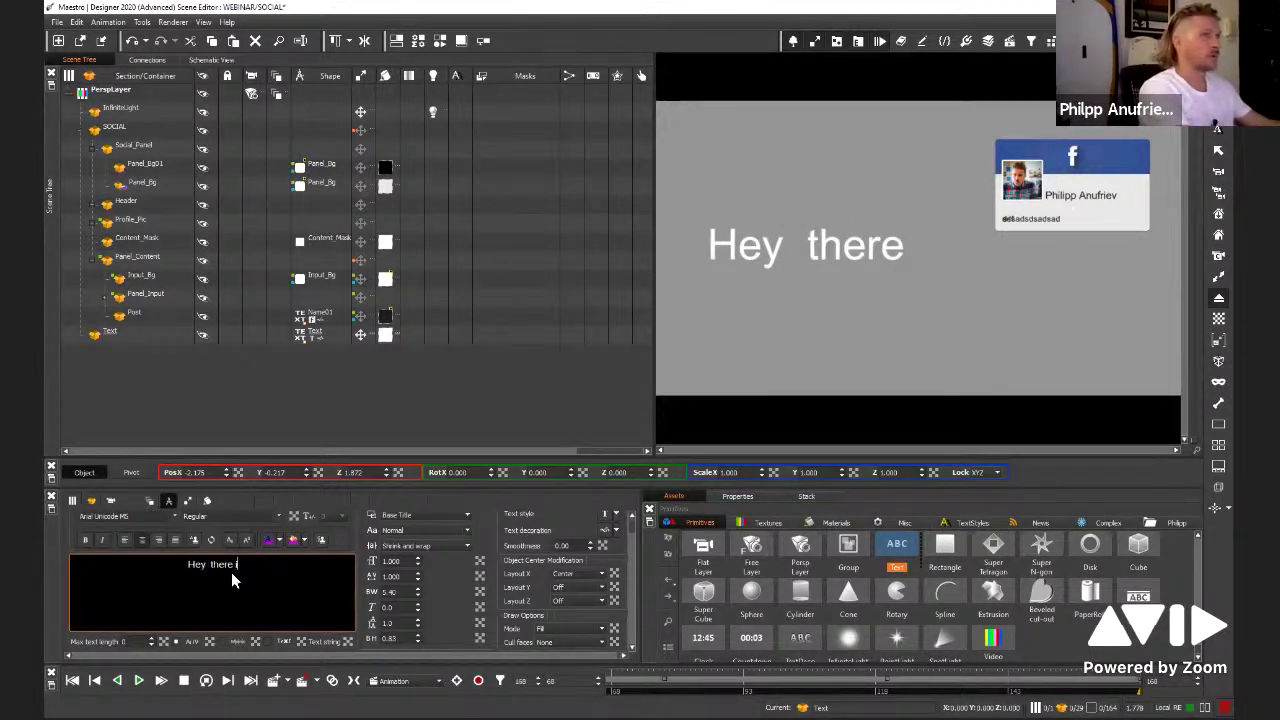
type(" is more te")
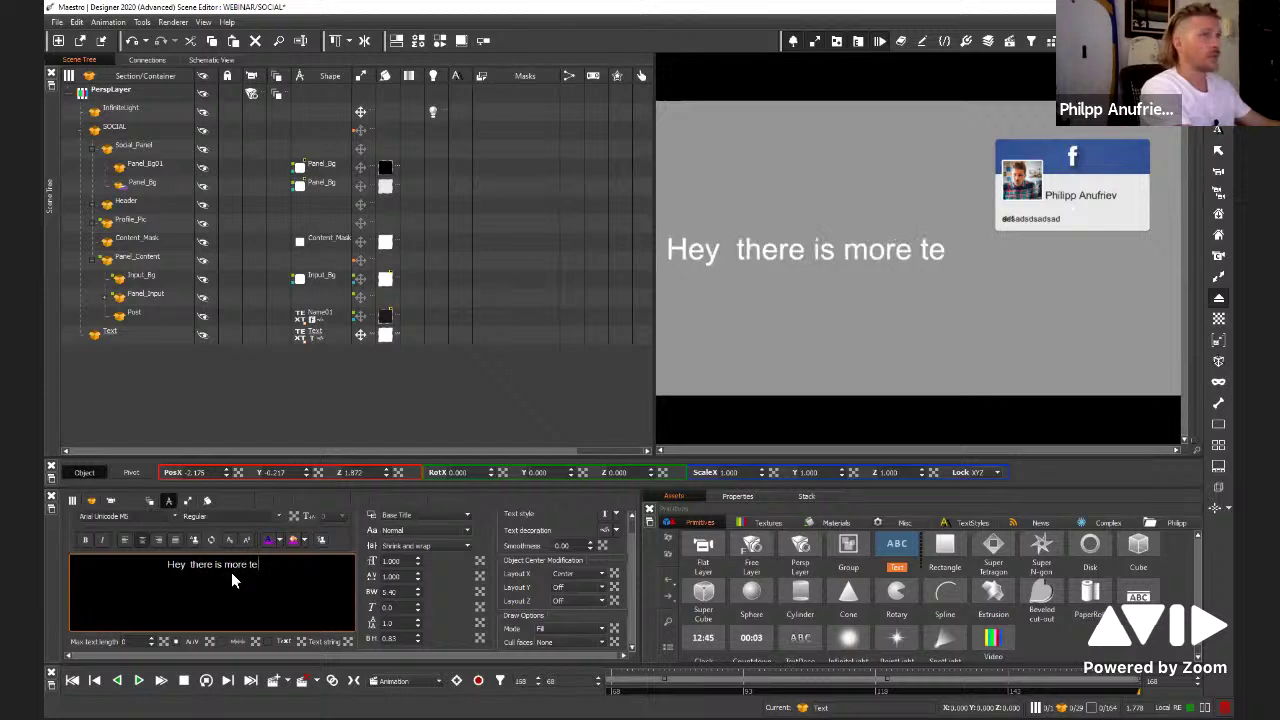
type("xt to c")
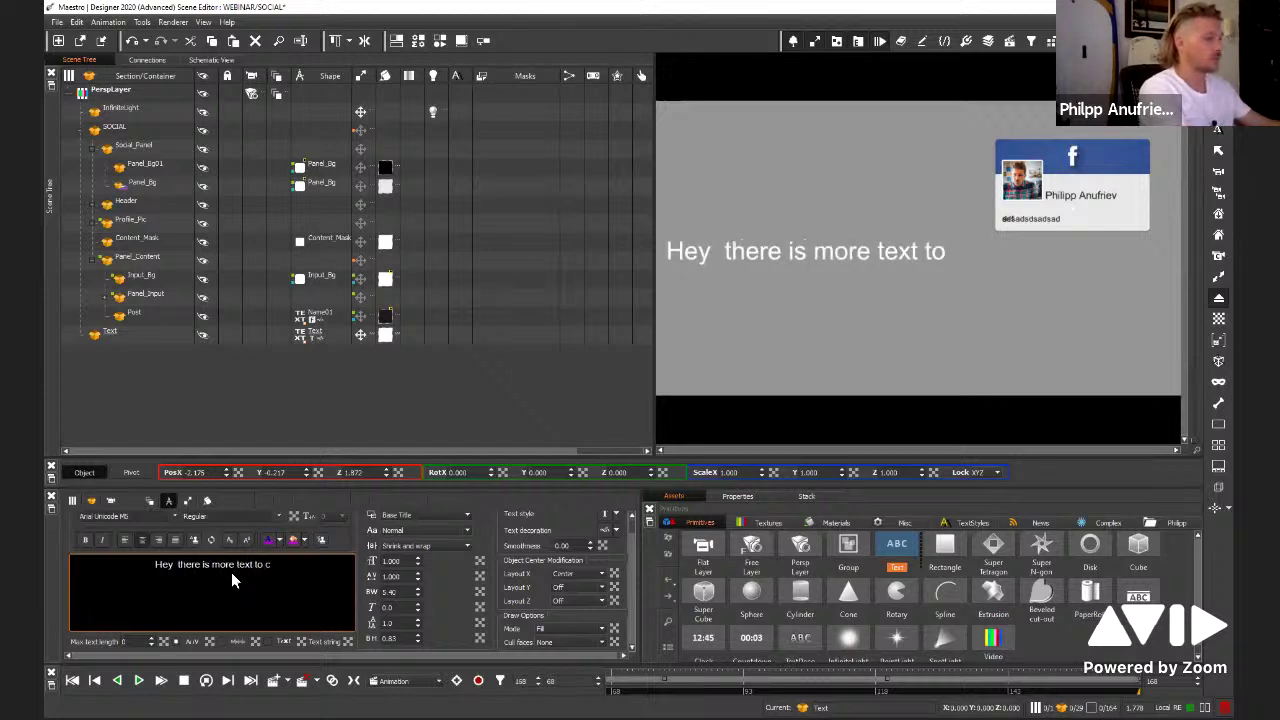
type("ome")
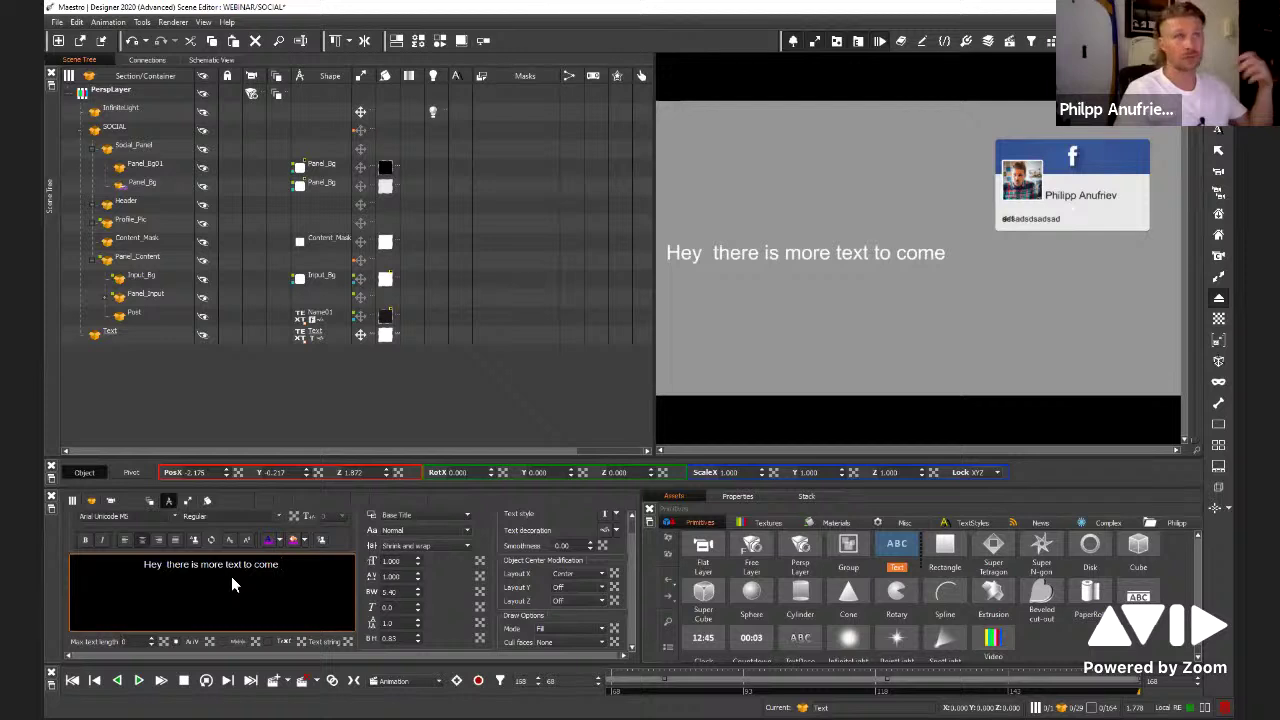
left_click(310, 411)
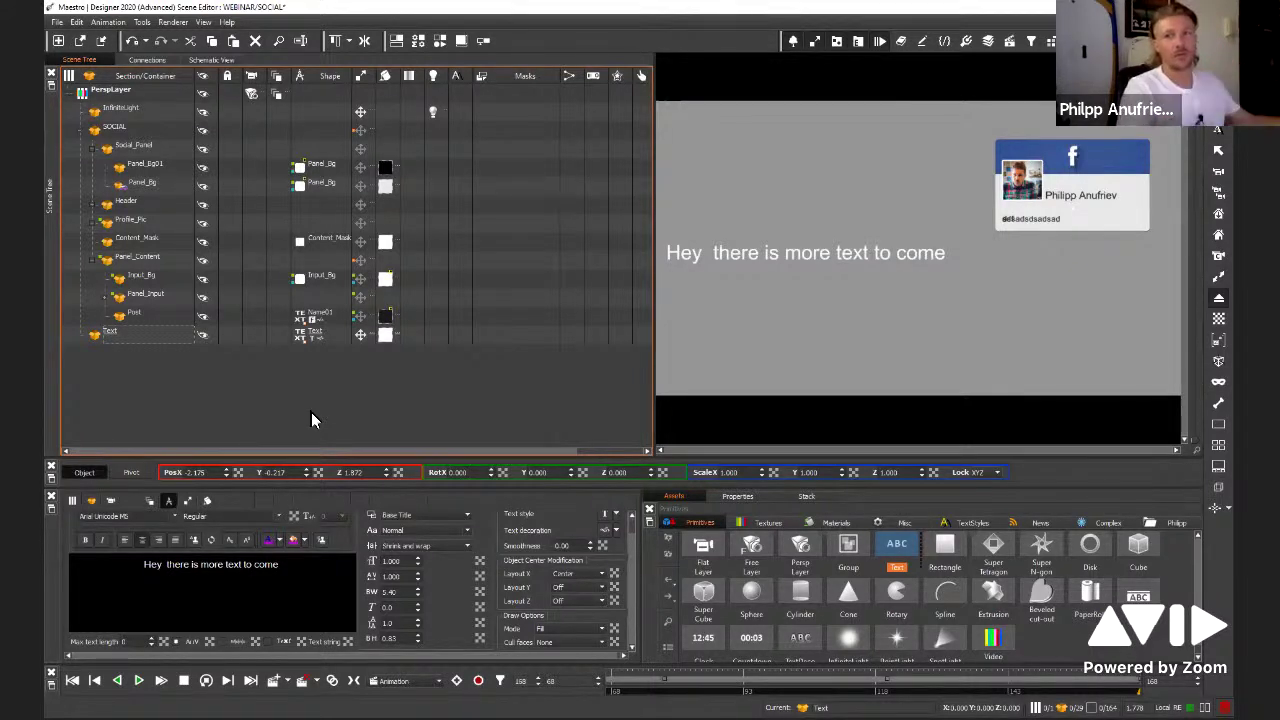
left_click(57, 21)
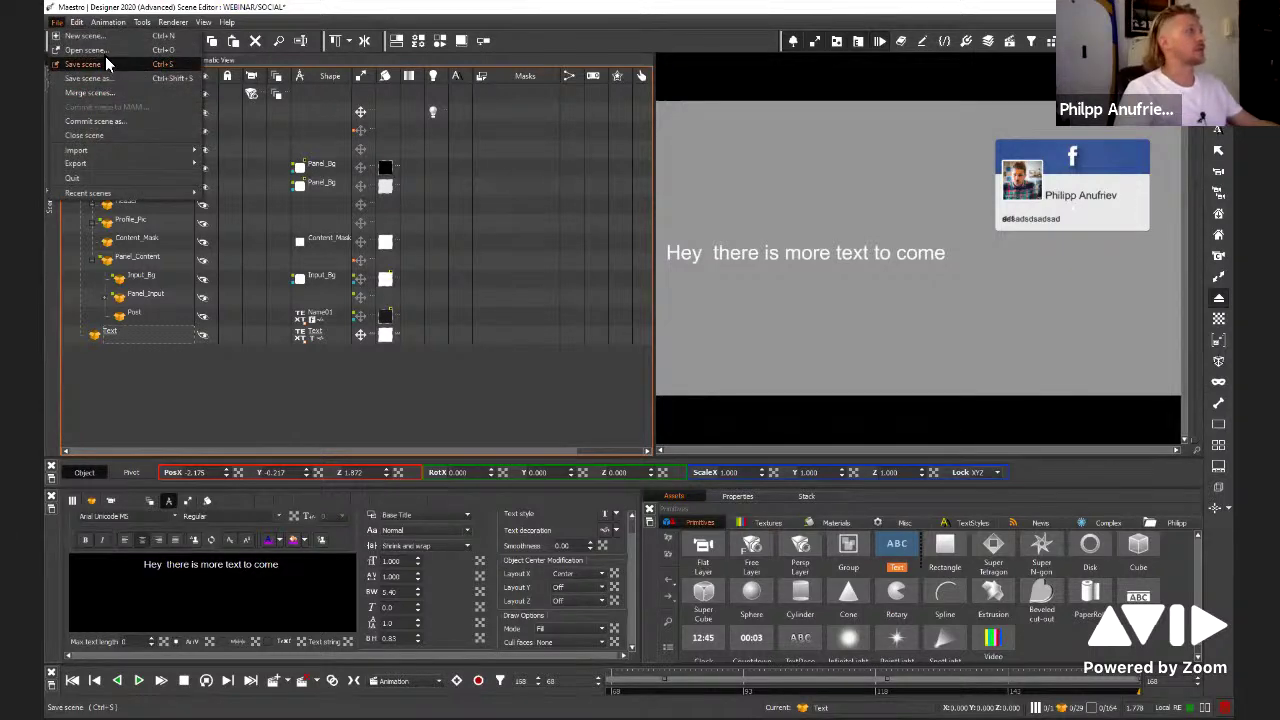
Open the WEBINAR Quote tab scene without saving SOCIAL, play it, and select the paragraph block
left_click(108, 64)
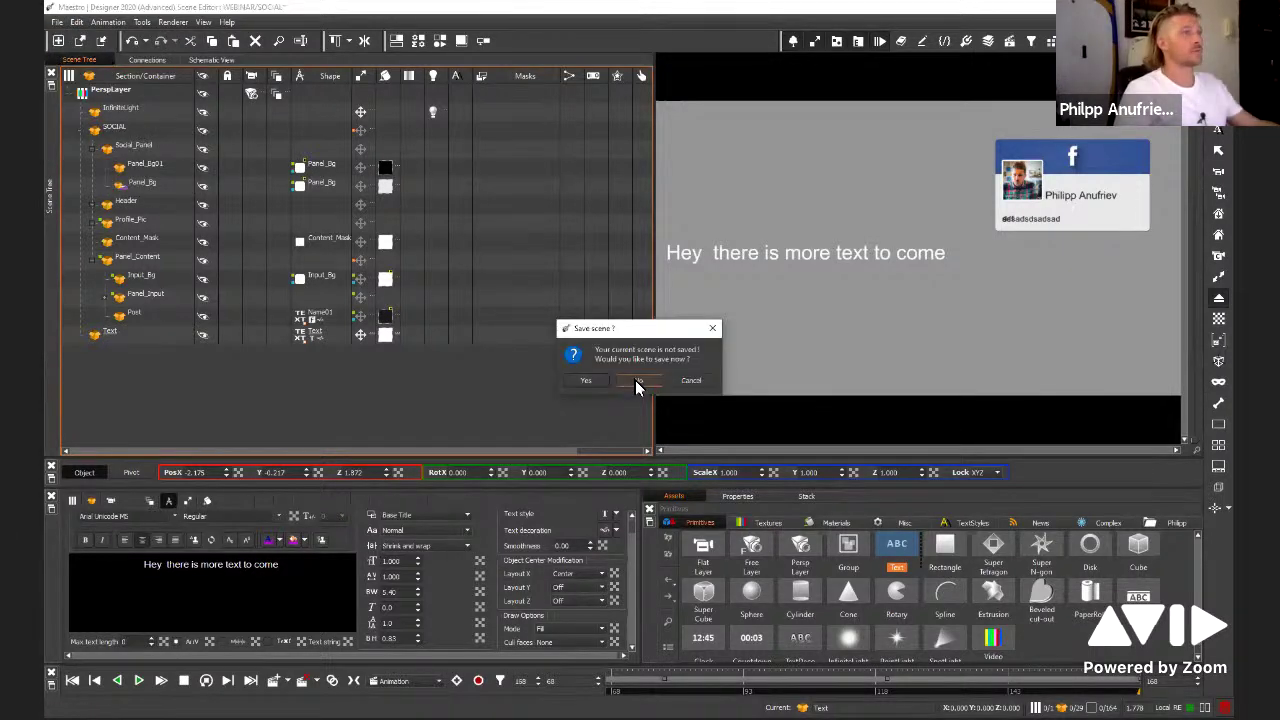
left_click(639, 381)
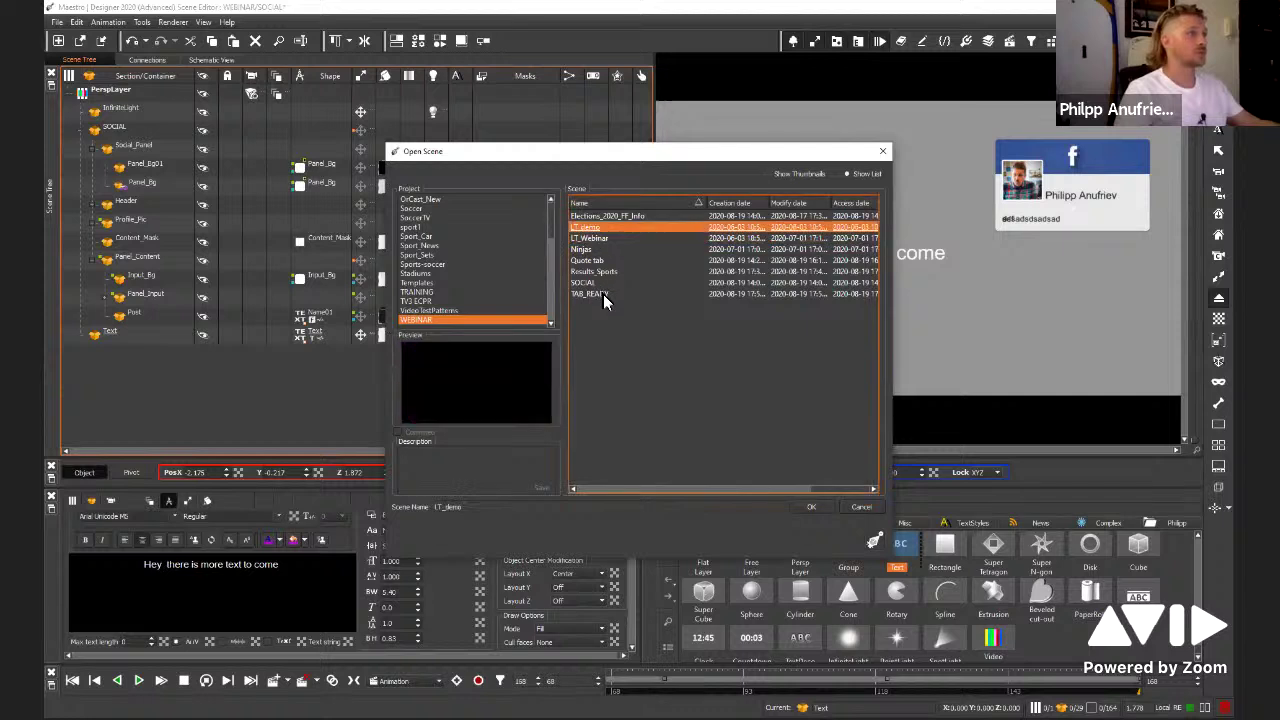
left_click(604, 284)
left_click(598, 272)
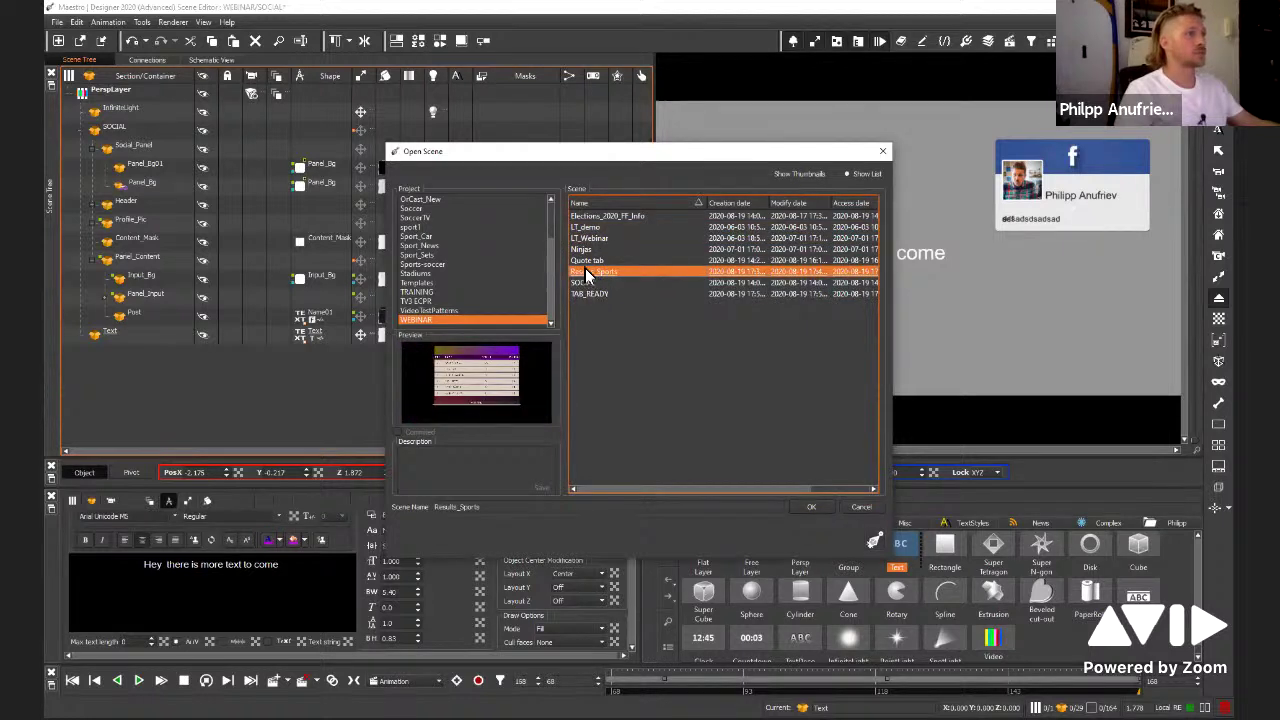
key("Up")
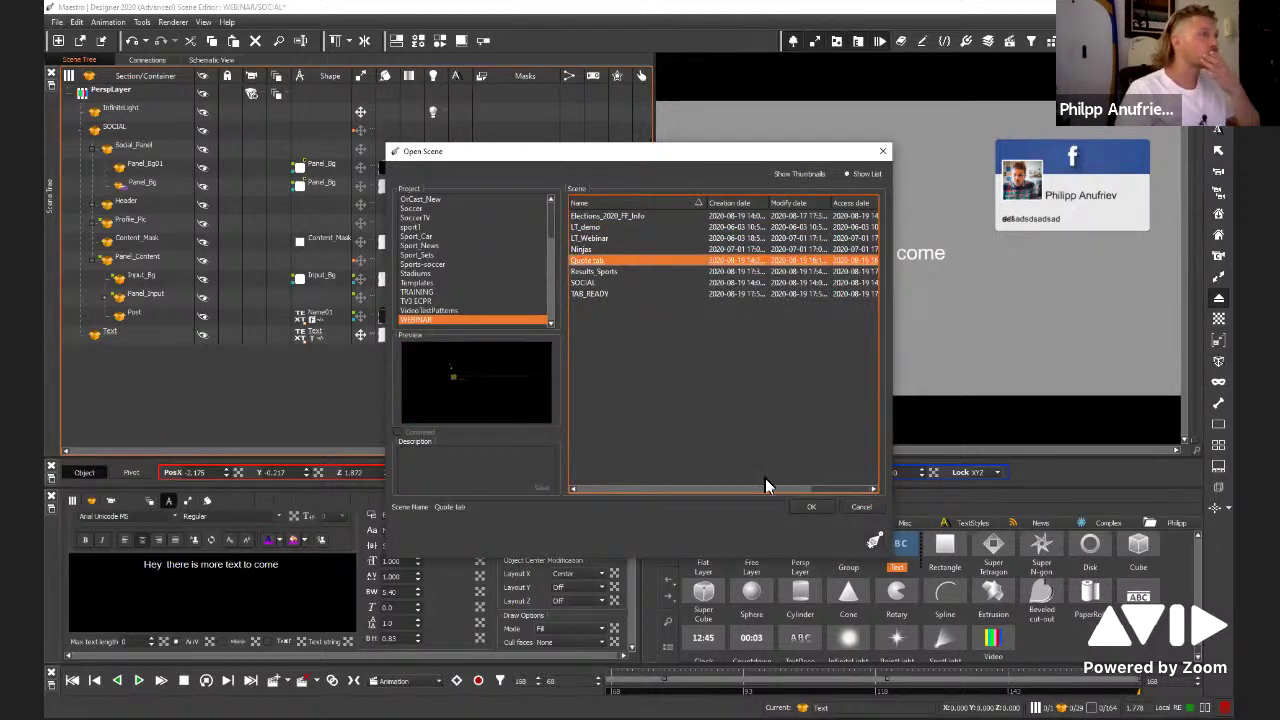
left_click(812, 512)
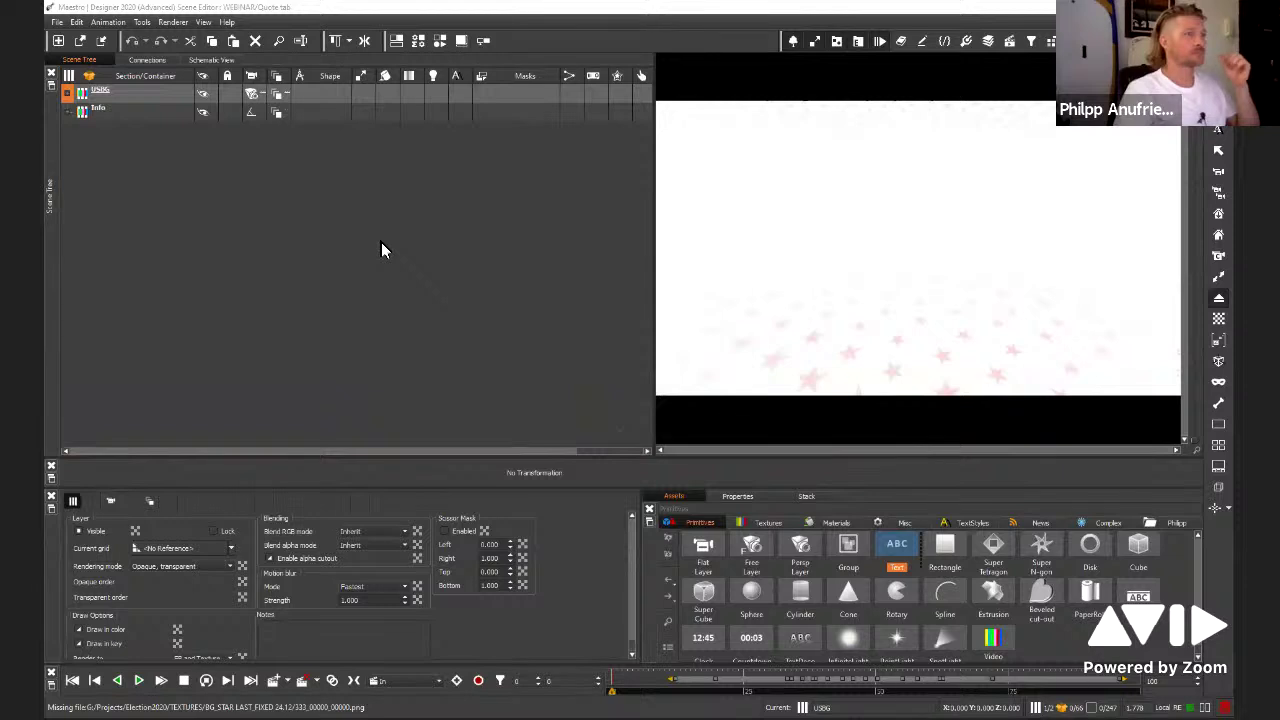
left_click(381, 242)
key("space")
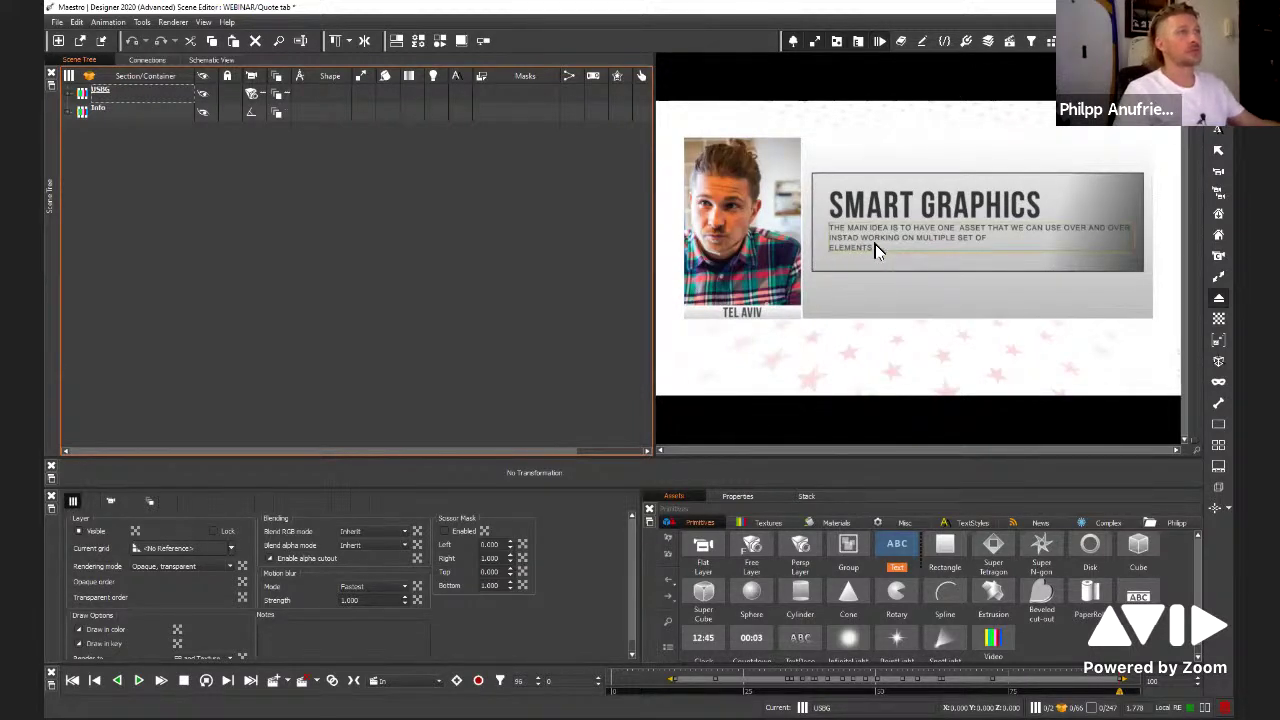
left_click(845, 241)
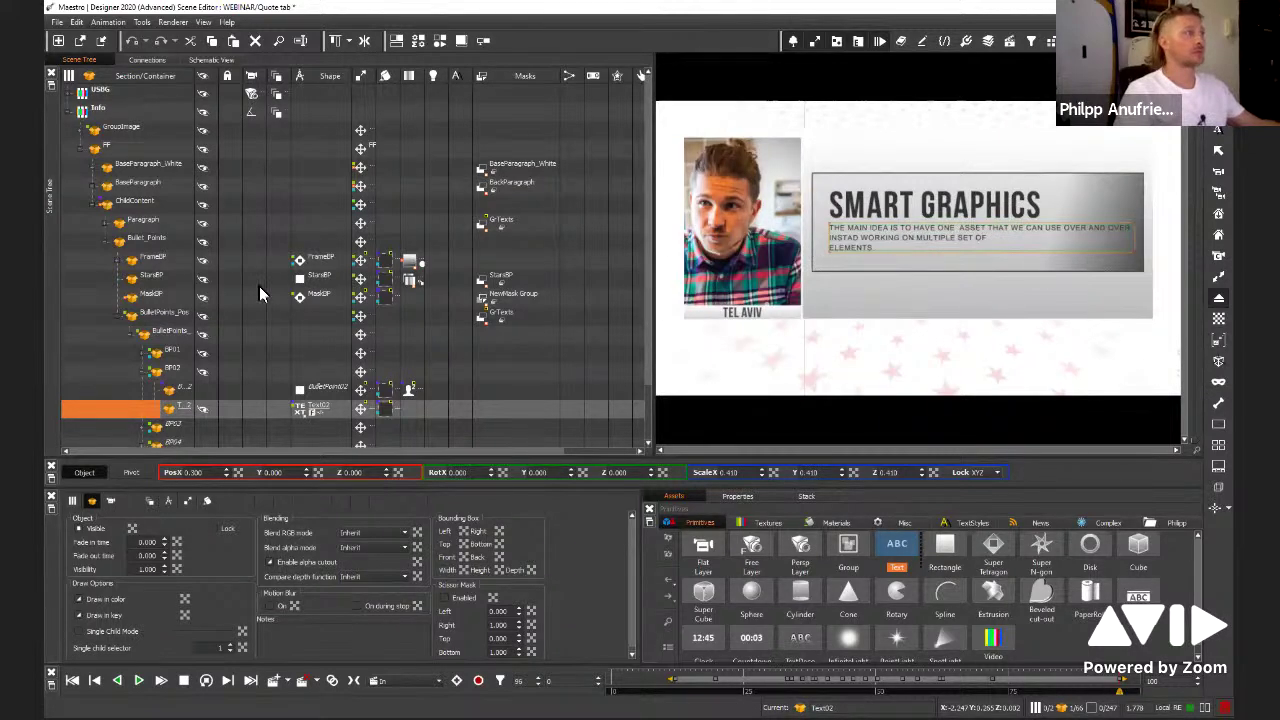
Cut the paragraph down to 'The main idea is to have good' and collapse BP02
left_click(297, 410)
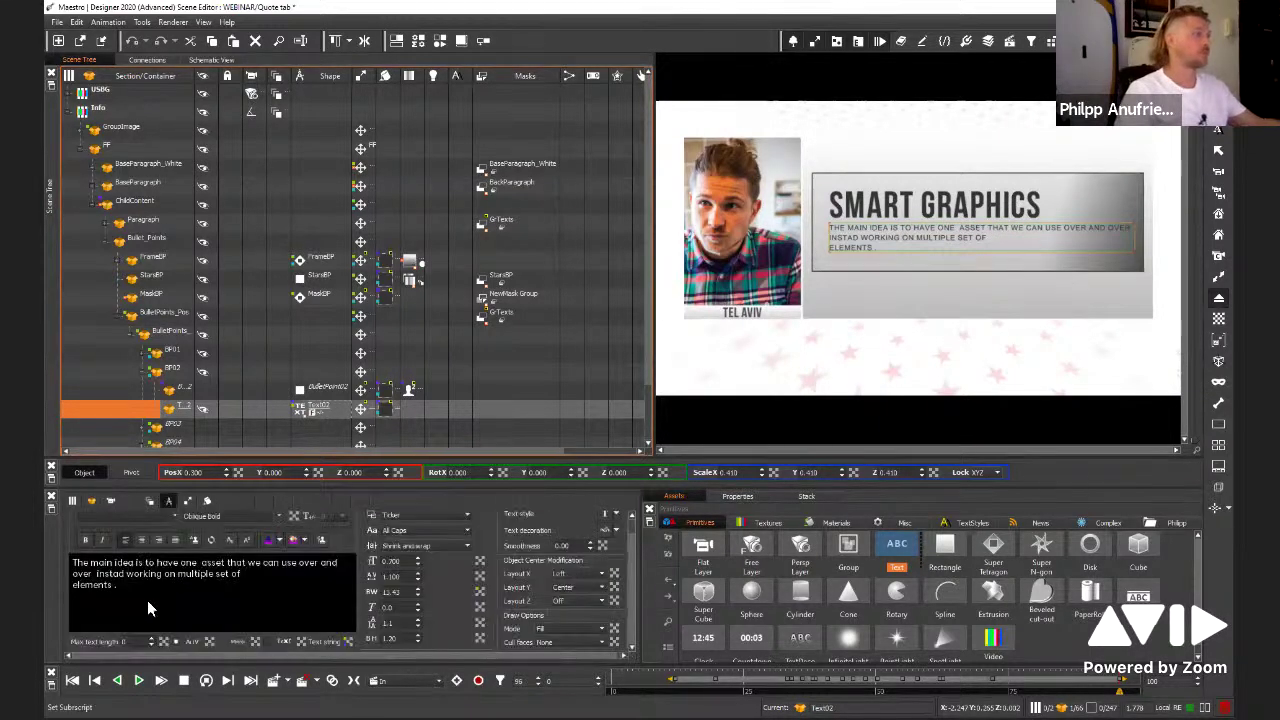
left_click_drag(120, 585, 371, 634)
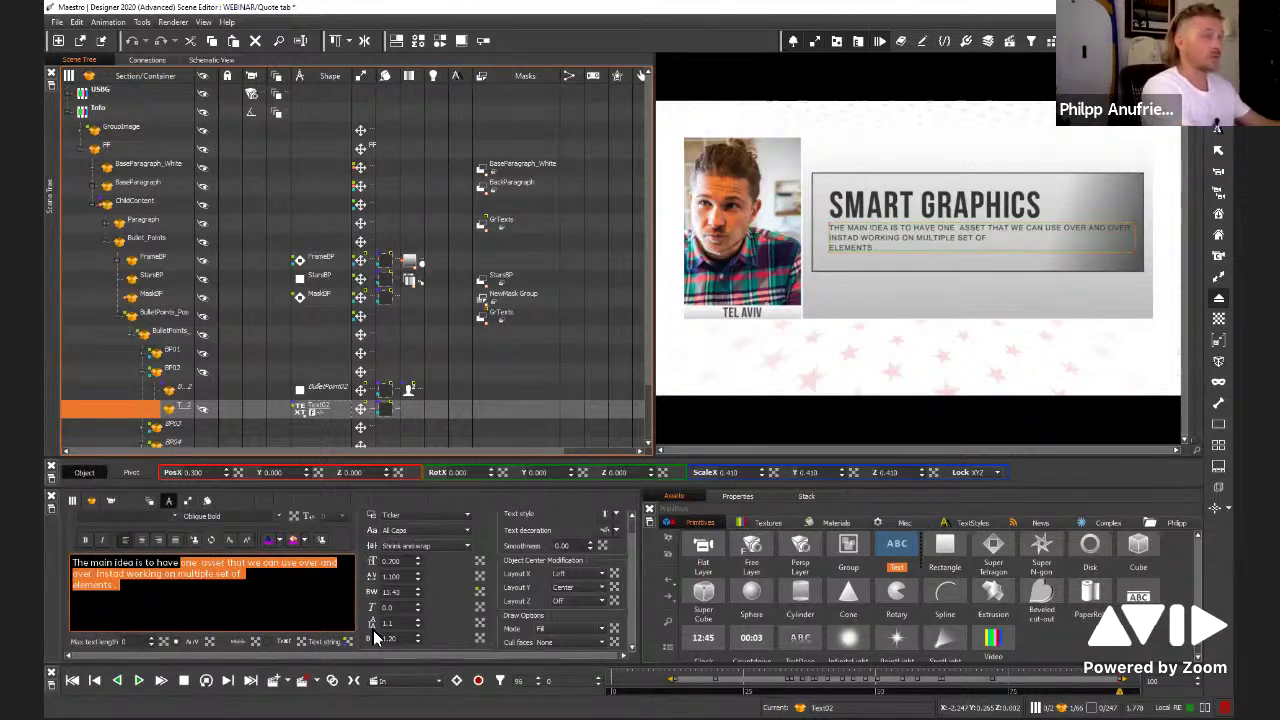
type("good look")
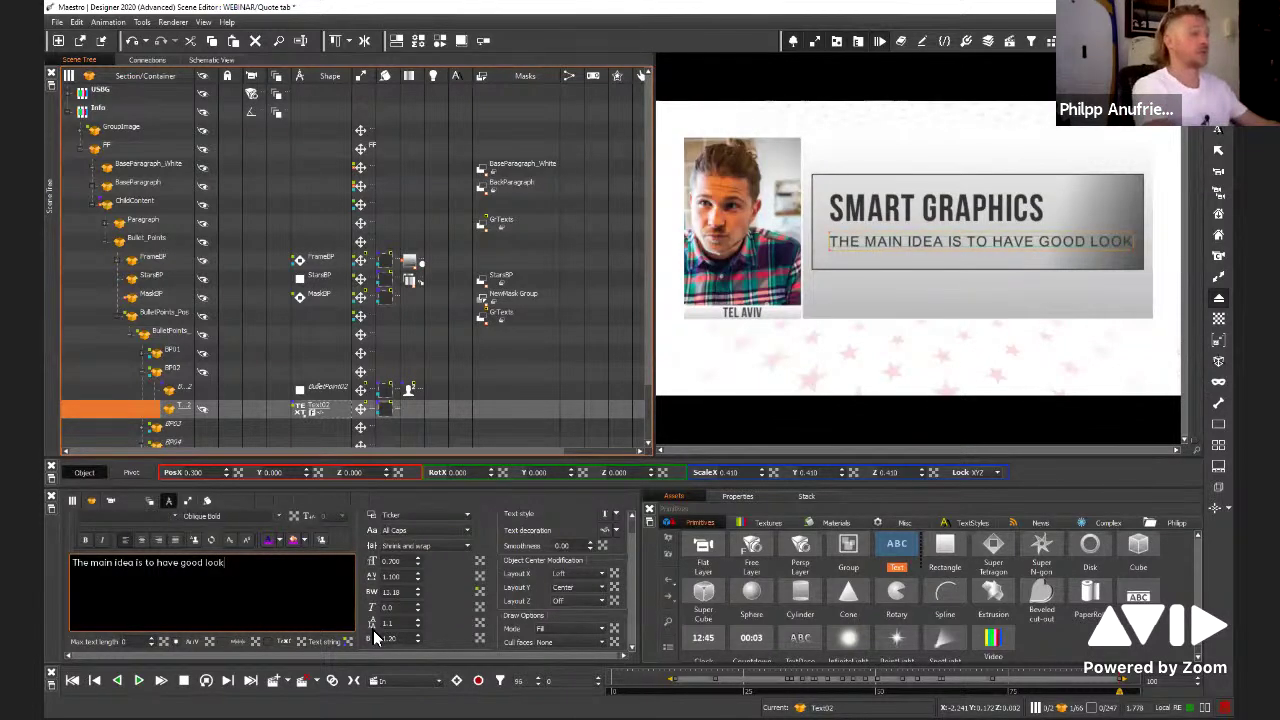
type("lksdf sdfj lkf ")
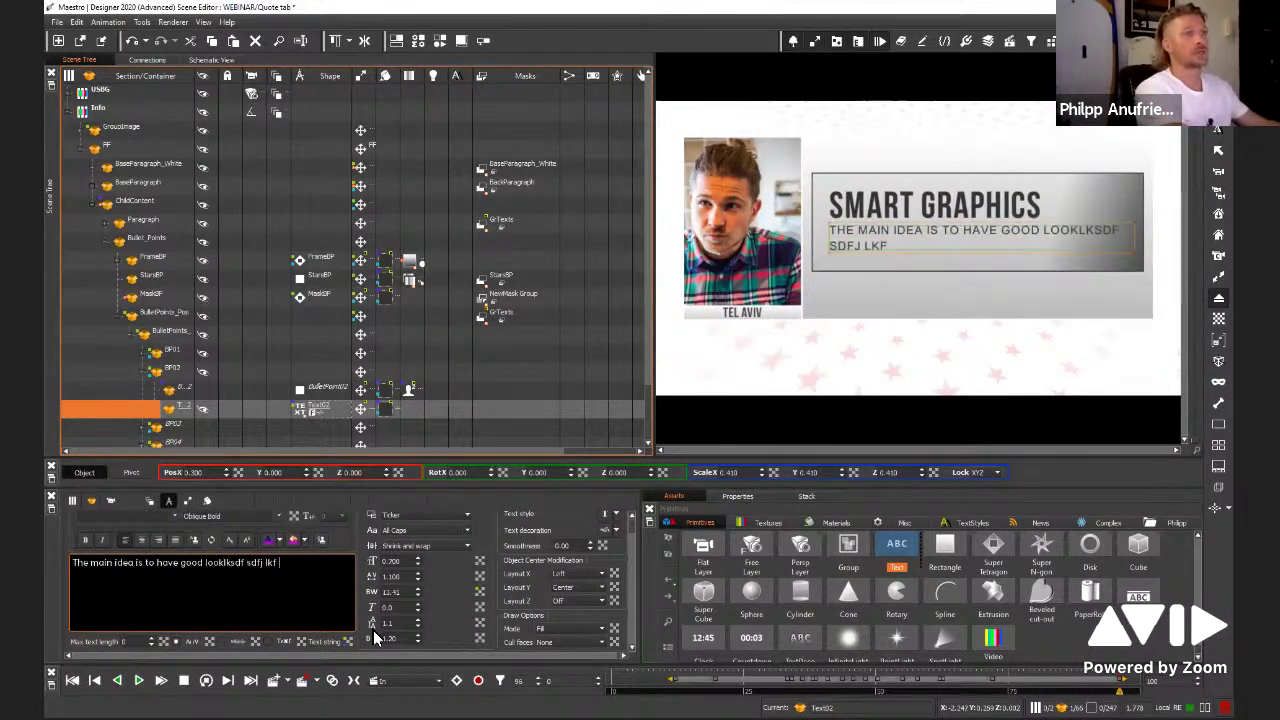
type("kljsdf jkf lsdjf ;dsf ;skf;s f")
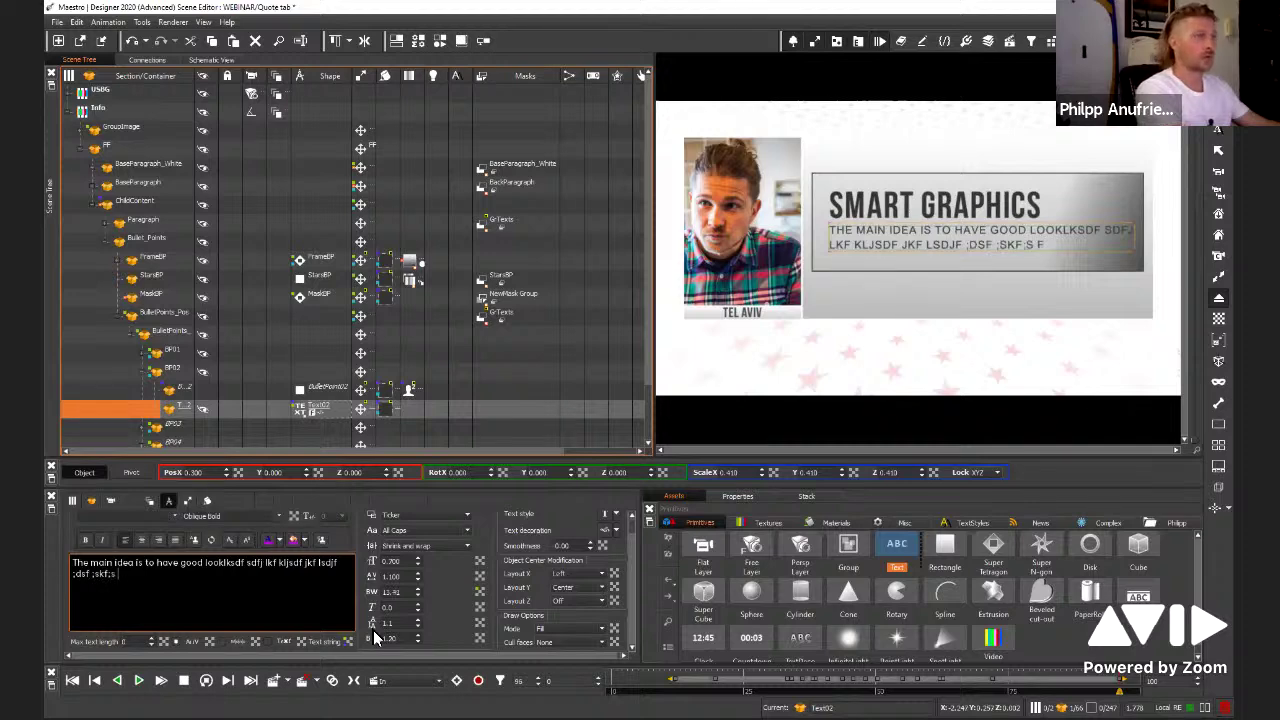
key("Return")
type("dsfsdf f")
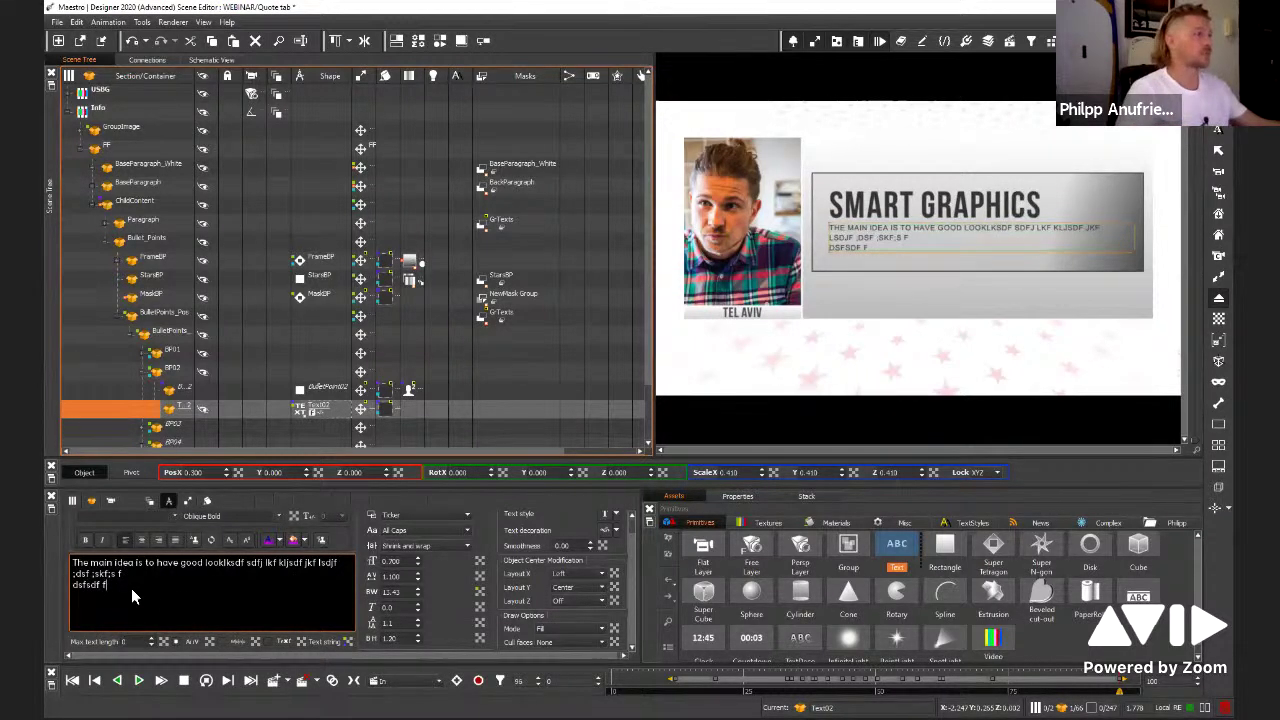
key("ctrl+a")
left_click(205, 558, "shift")
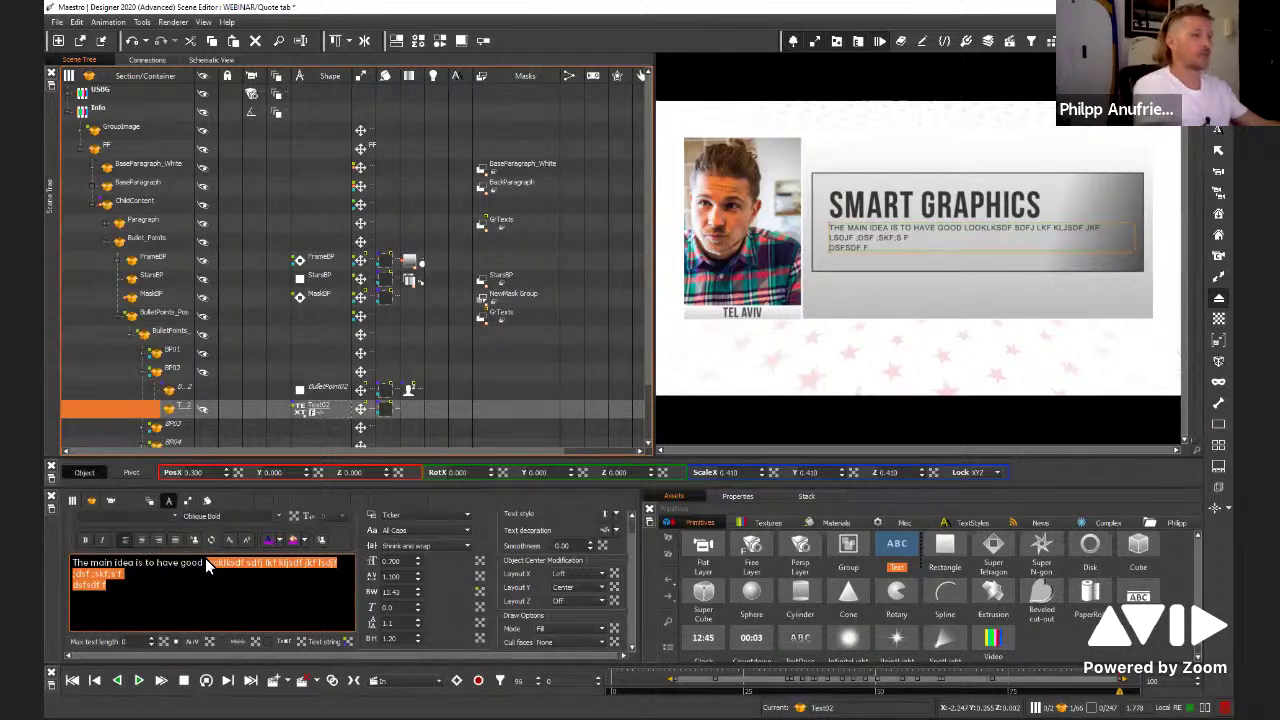
key("BackSpace")
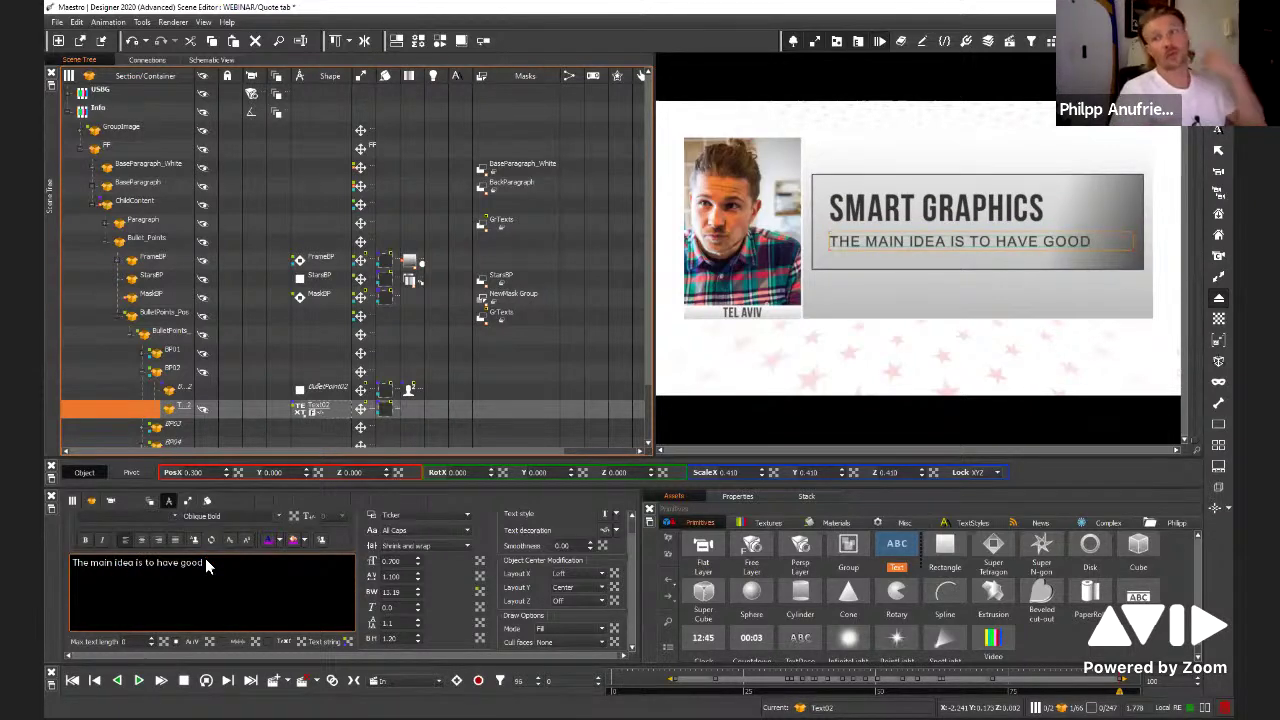
left_click(147, 370)
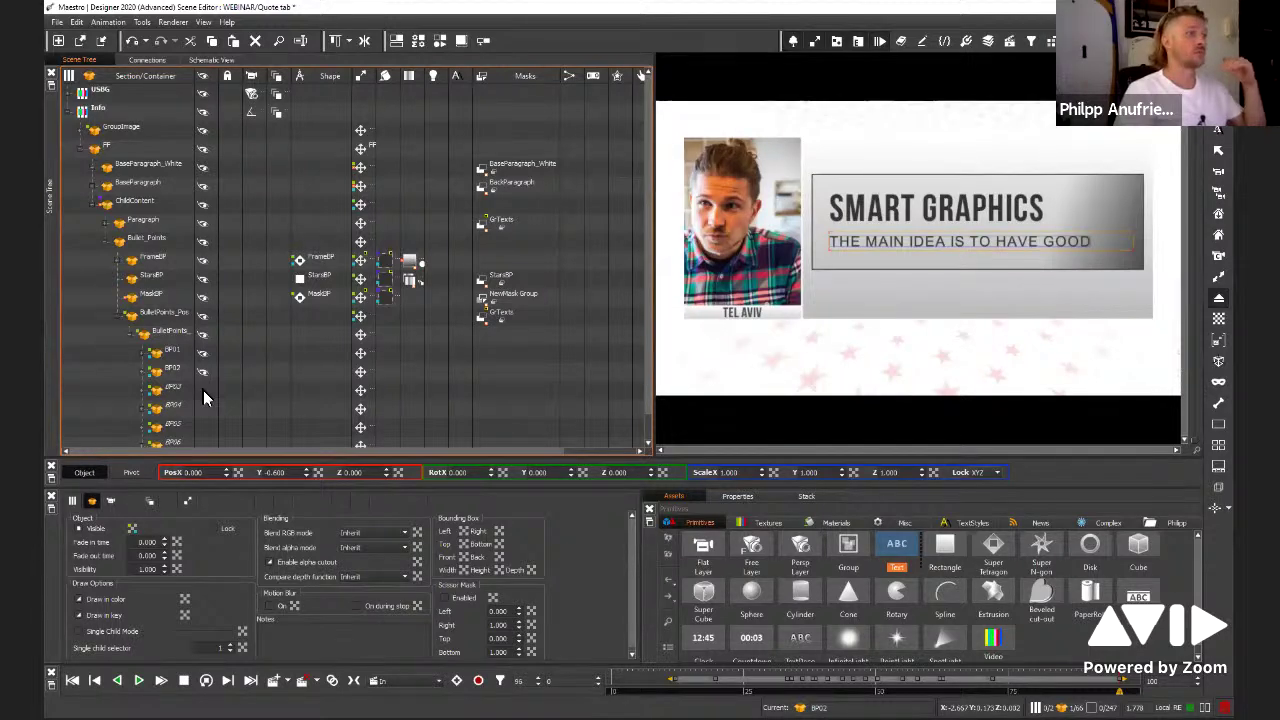
Replay the scene and step through bullet containers BP03 to BP07, returning to BP06
key("space")
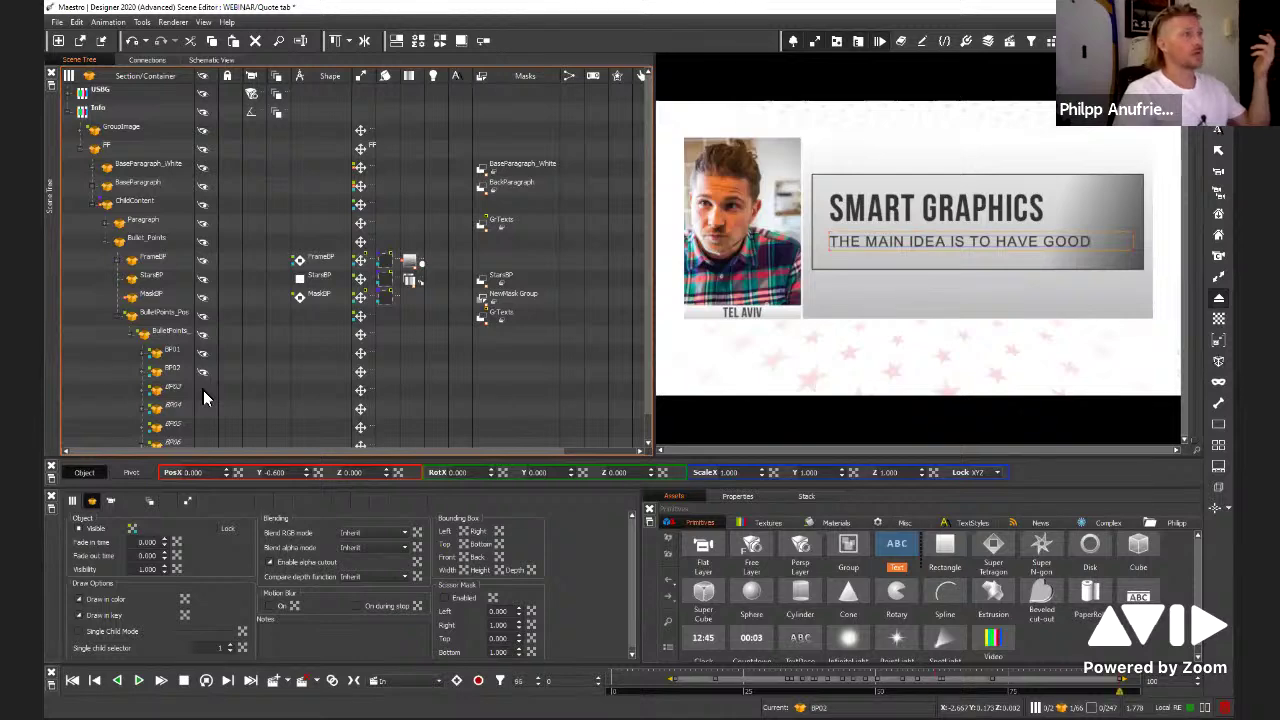
left_click(203, 390)
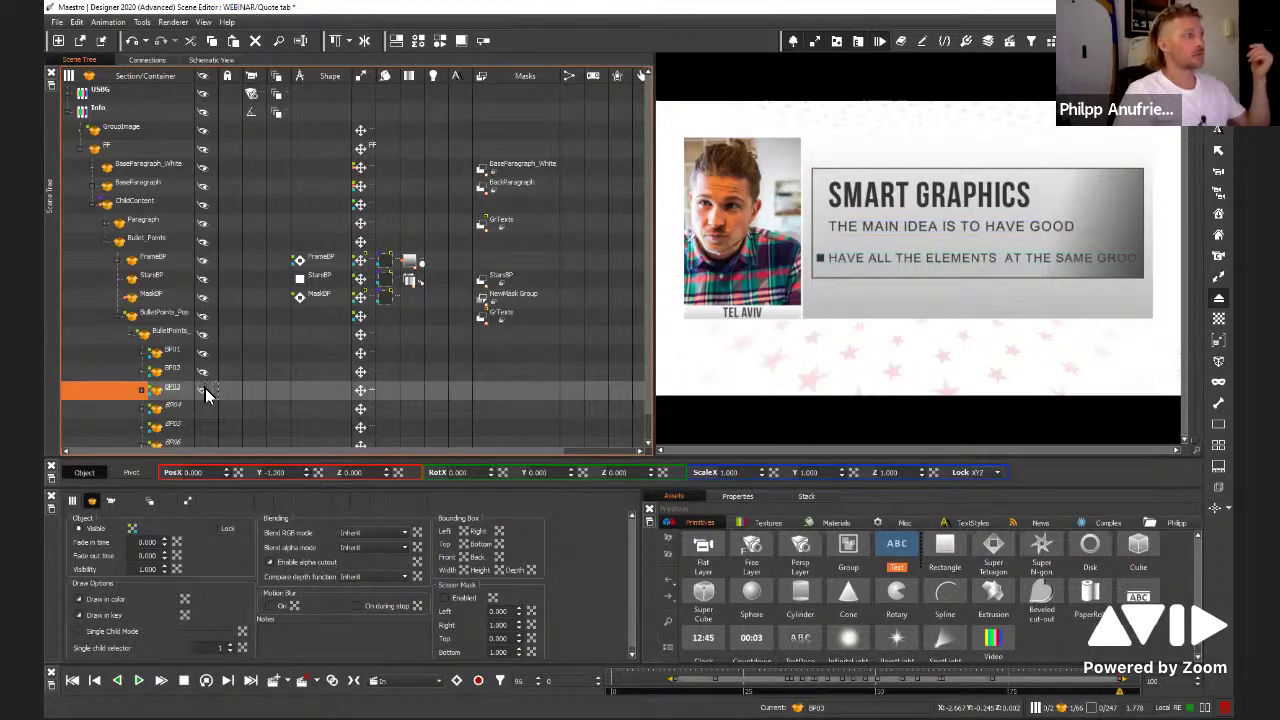
left_click(205, 412)
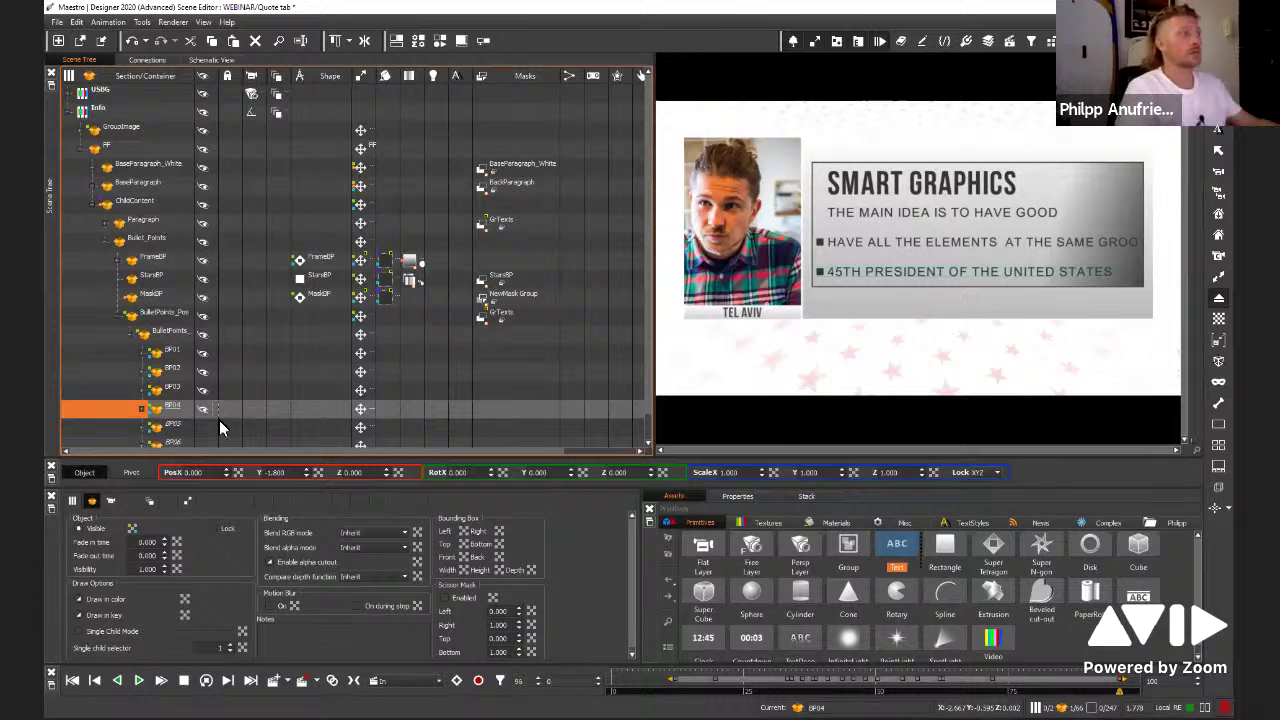
left_click(203, 428)
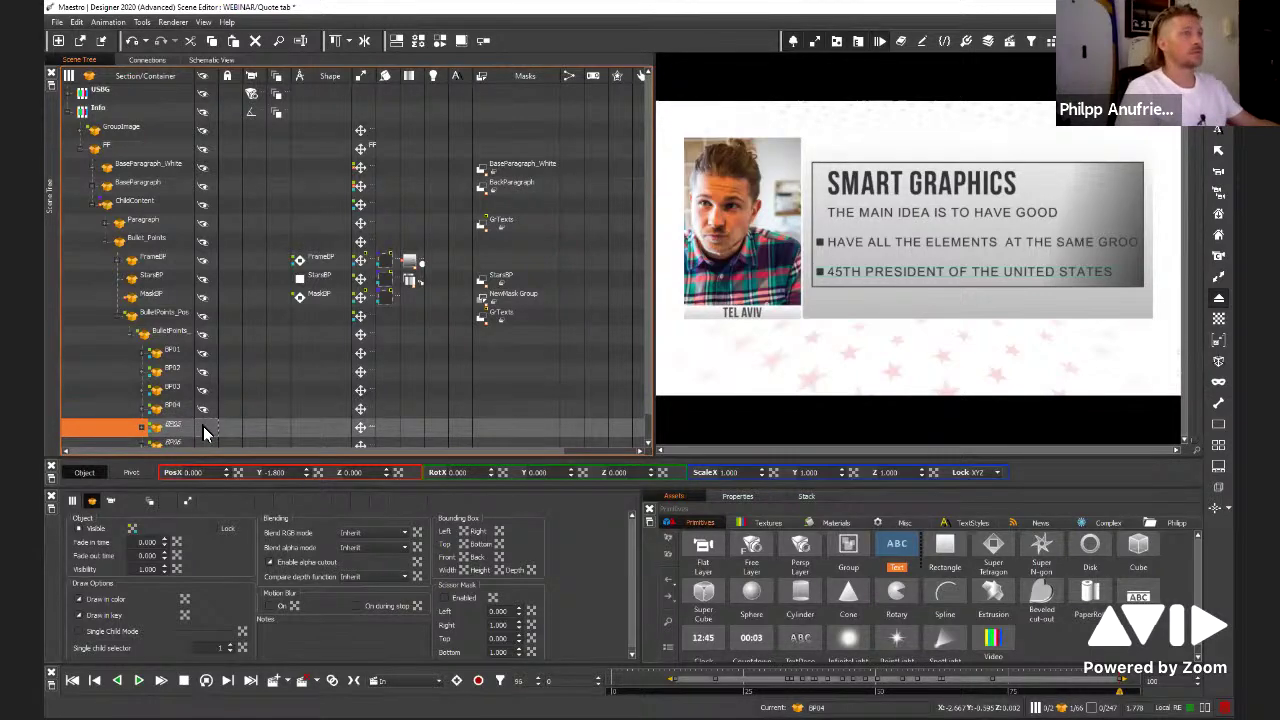
left_click(206, 443)
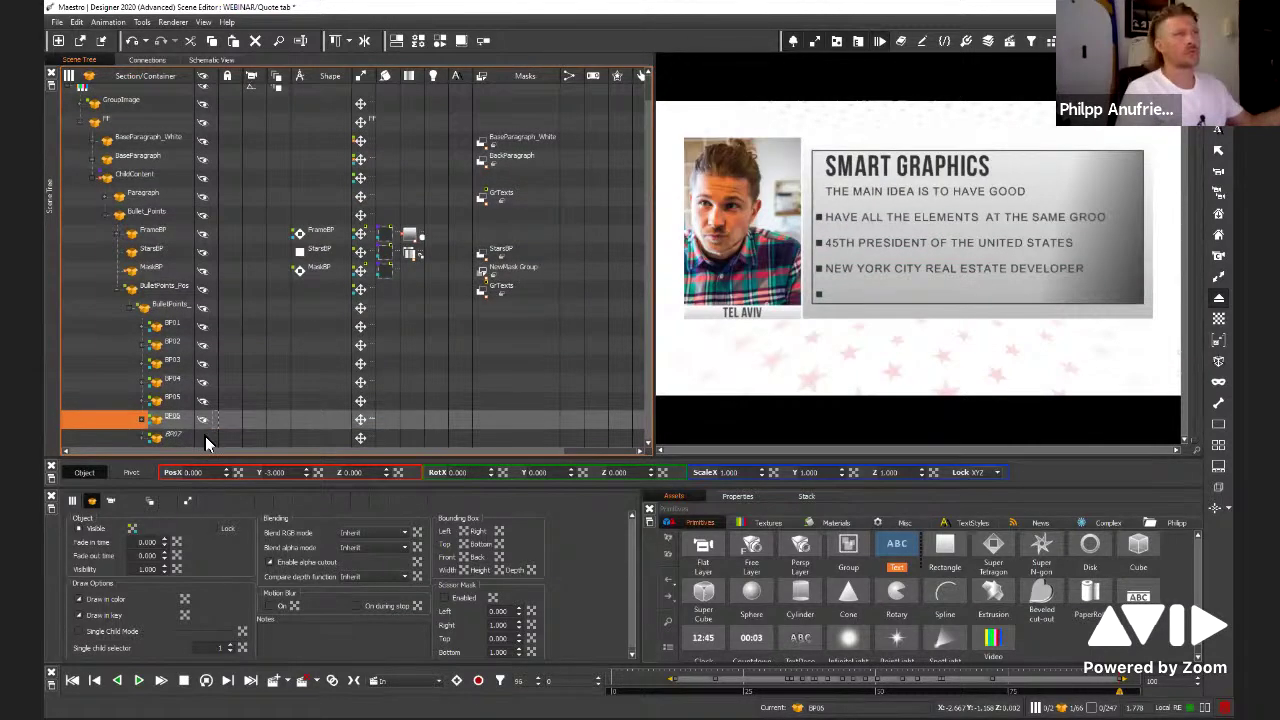
left_click(209, 440)
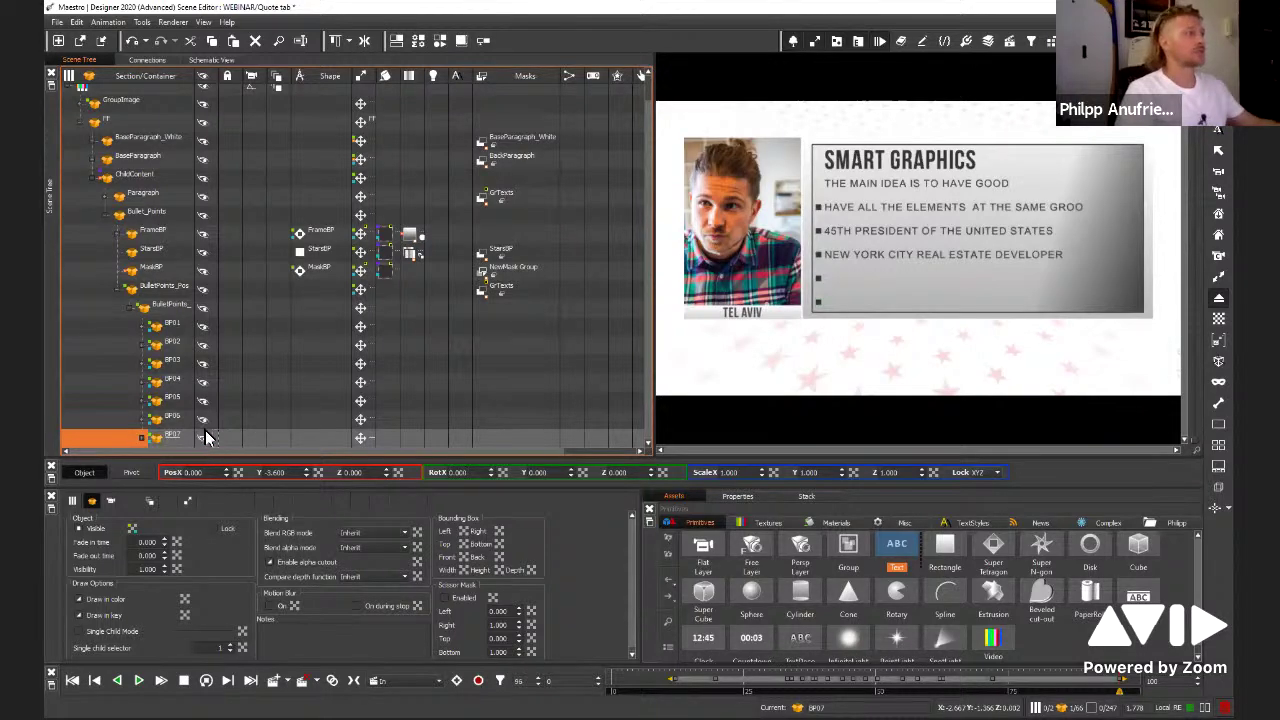
left_click(176, 420)
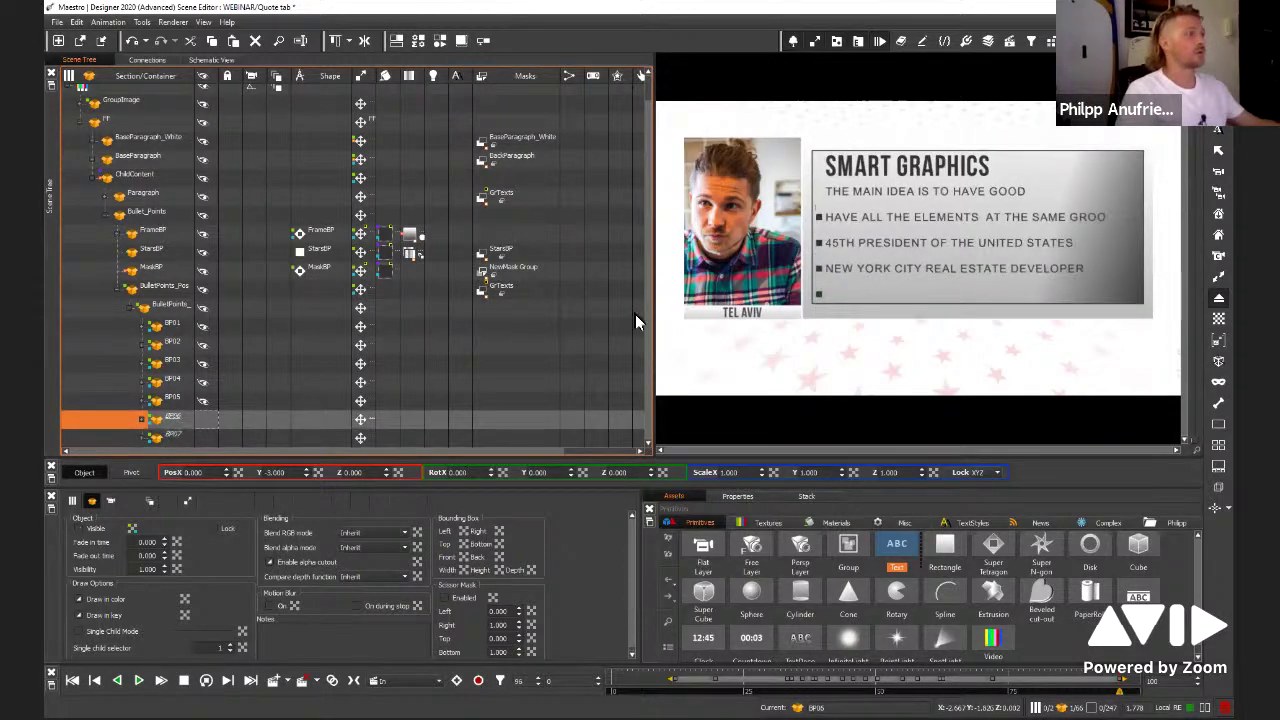
Expand BP06 and enter 'line number 5' as Text06's text
double_click(323, 413)
left_click(299, 420)
left_click(223, 580)
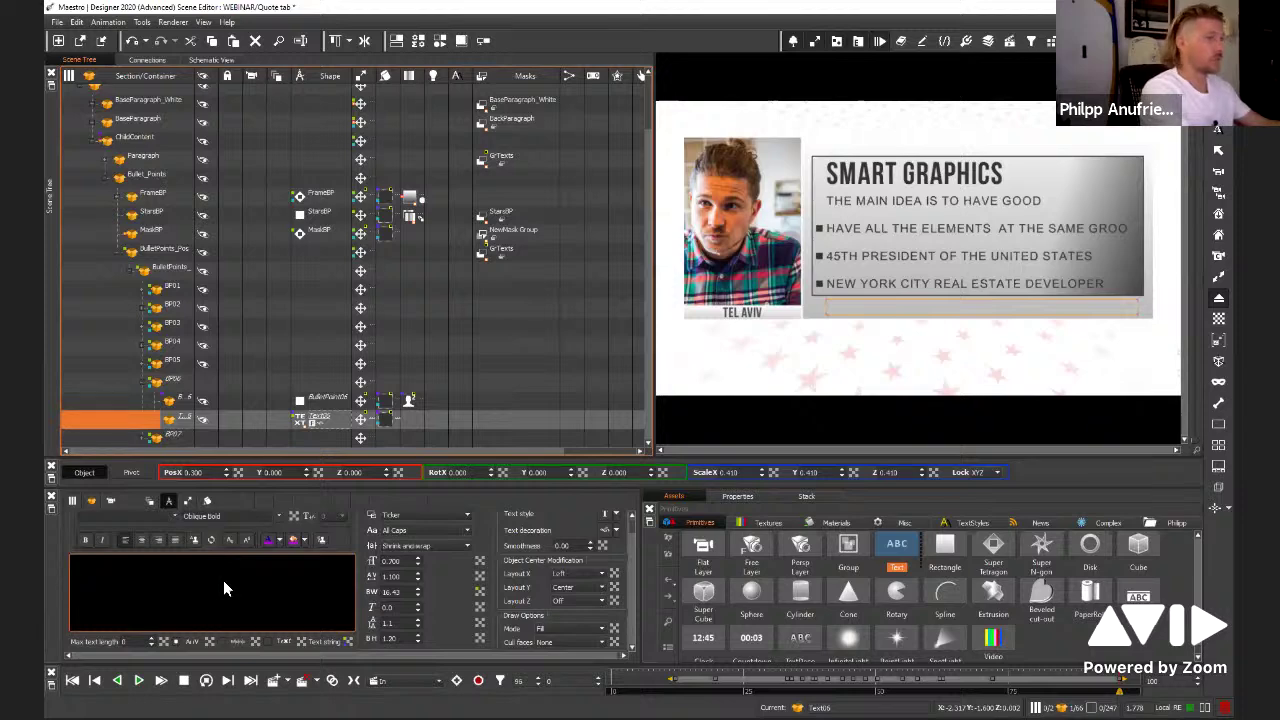
type("line number 5")
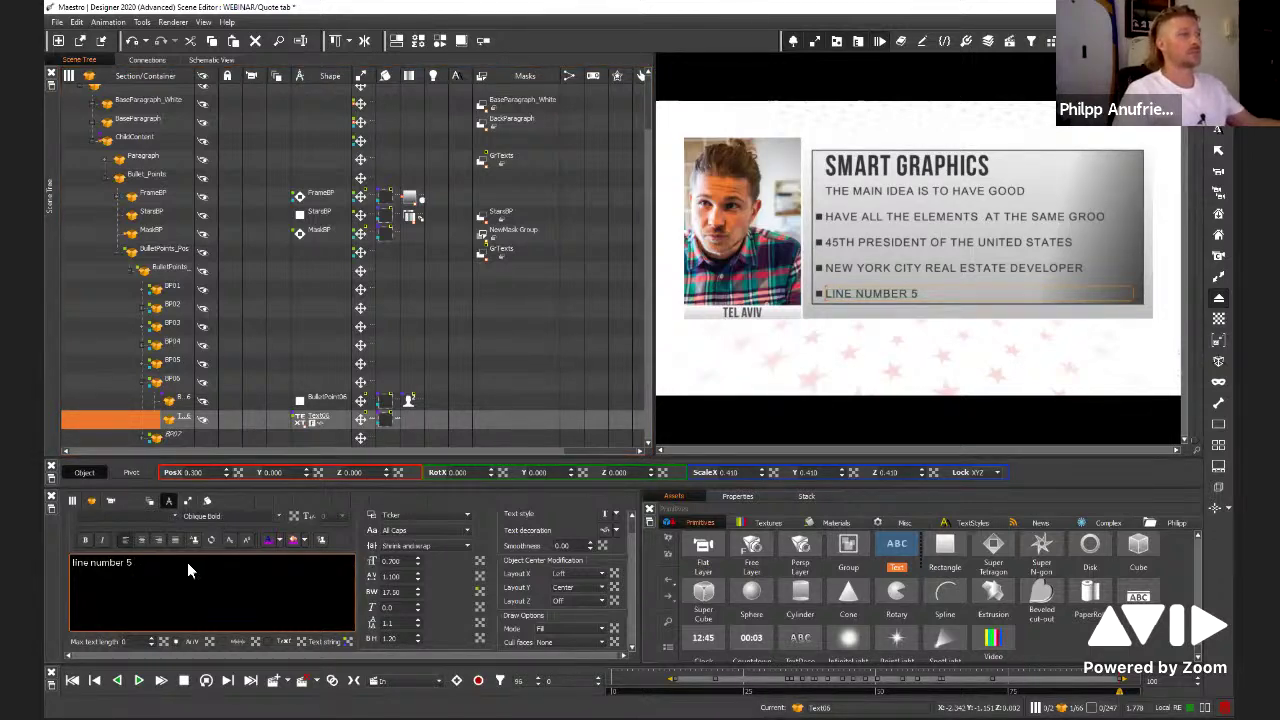
Replace the fifth bullet's 'line number 5' with 'once we do have some'
left_click_drag(187, 562, 72, 562)
key("BackSpace")
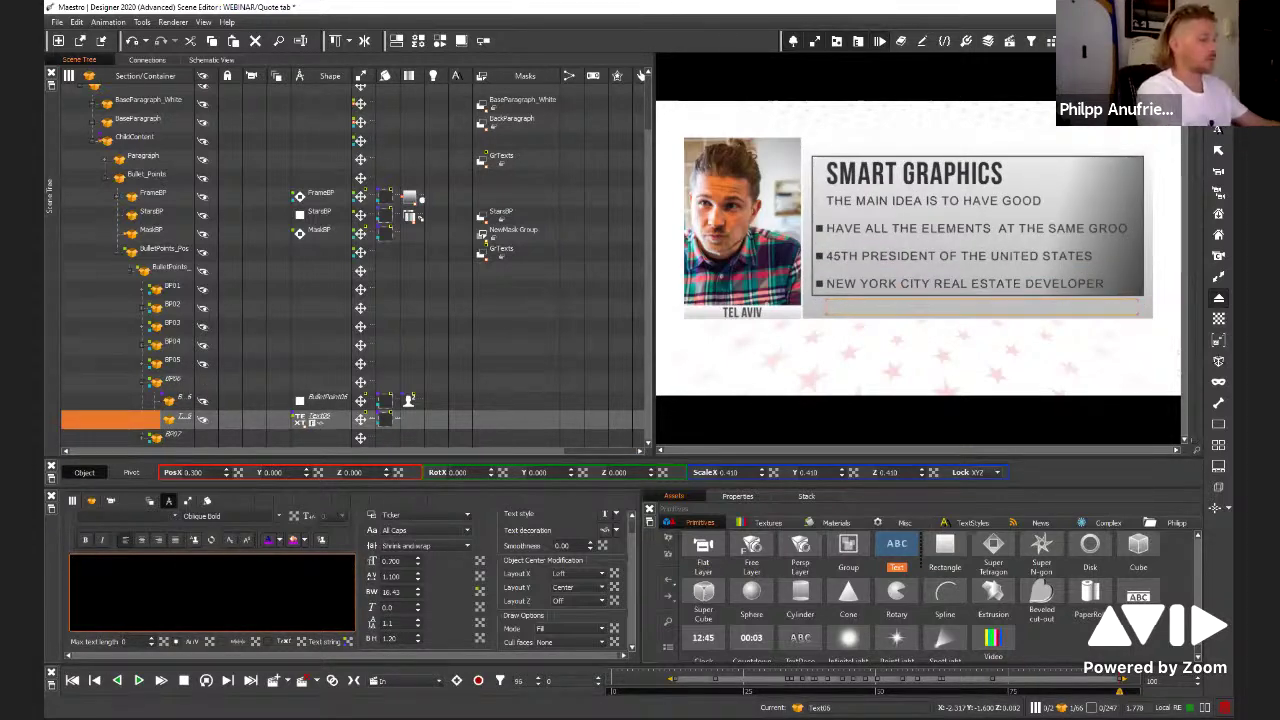
type("once we  do have some")
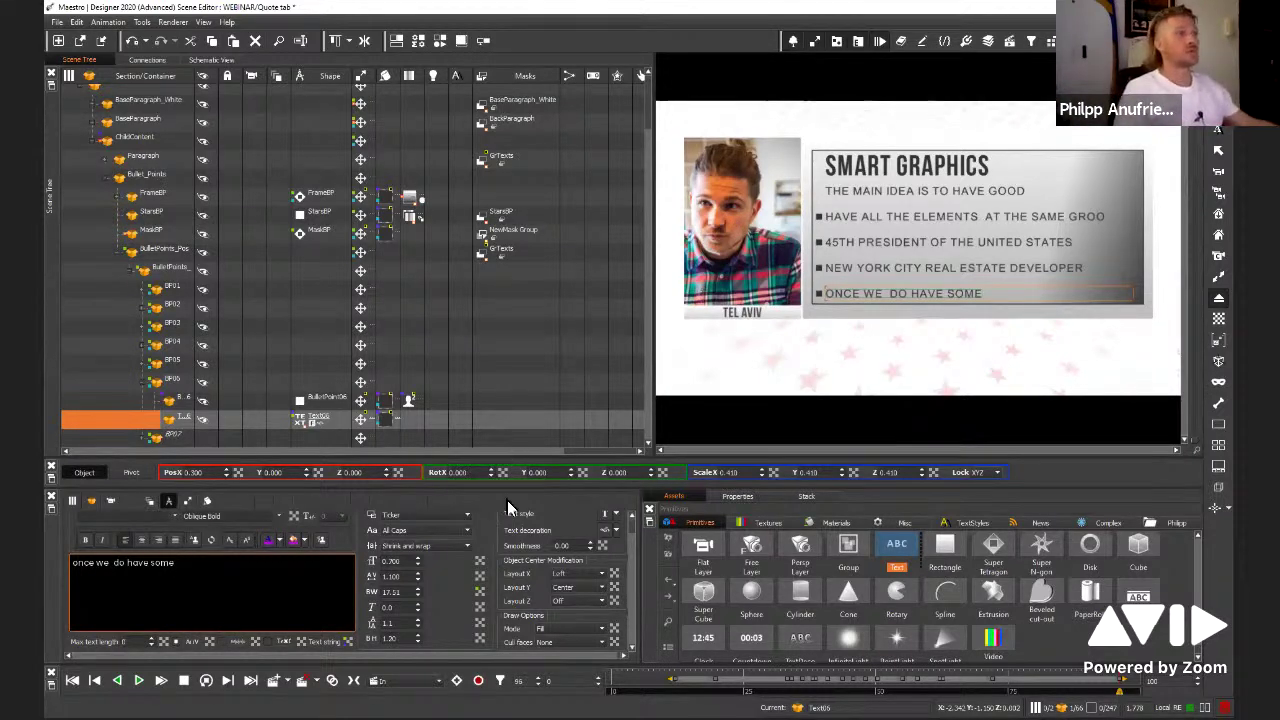
scroll(497, 150, "up", 2)
left_click(408, 122)
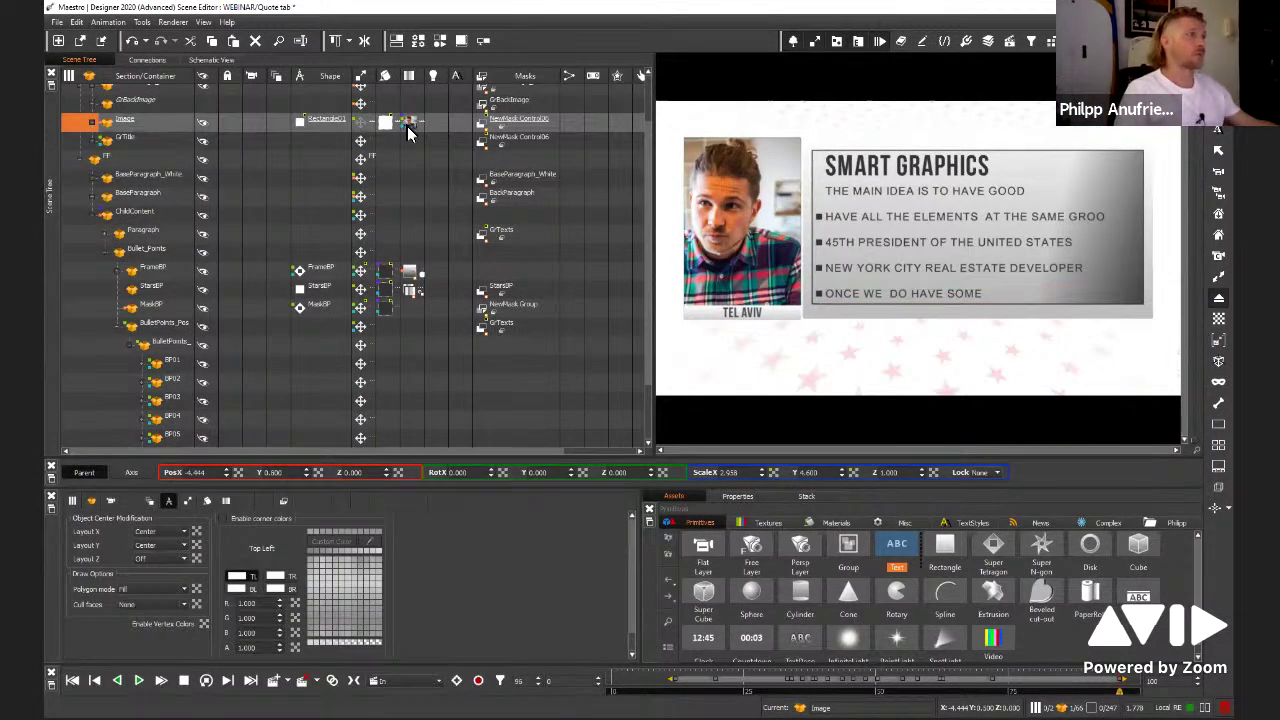
Load got.jpg as the photo's image texture, after checking the title and caption objects
left_click(531, 536)
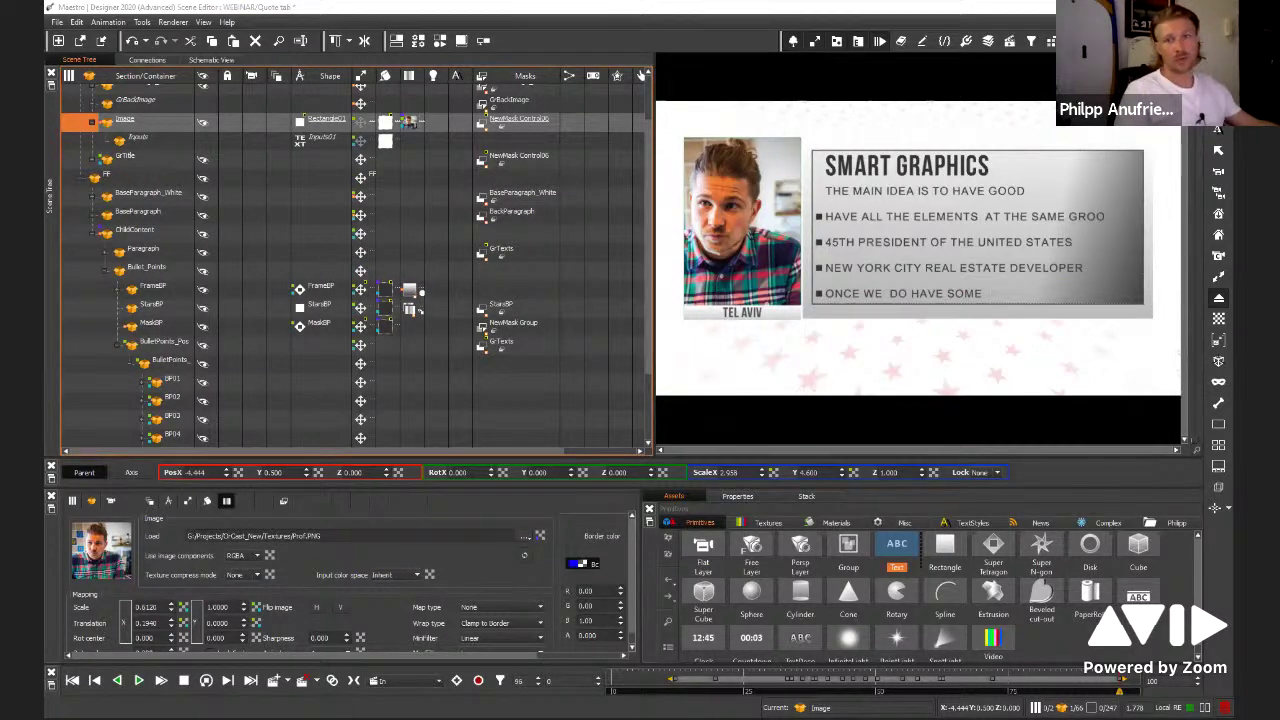
left_click(855, 168)
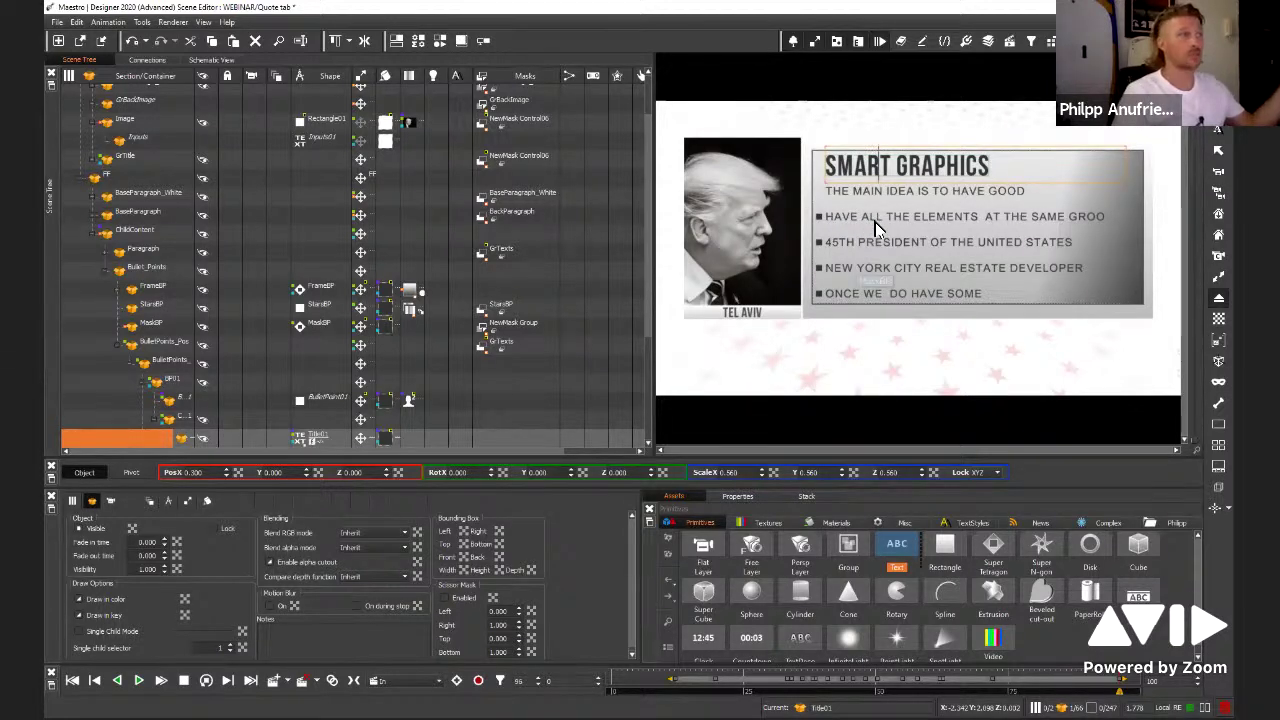
left_click(755, 320)
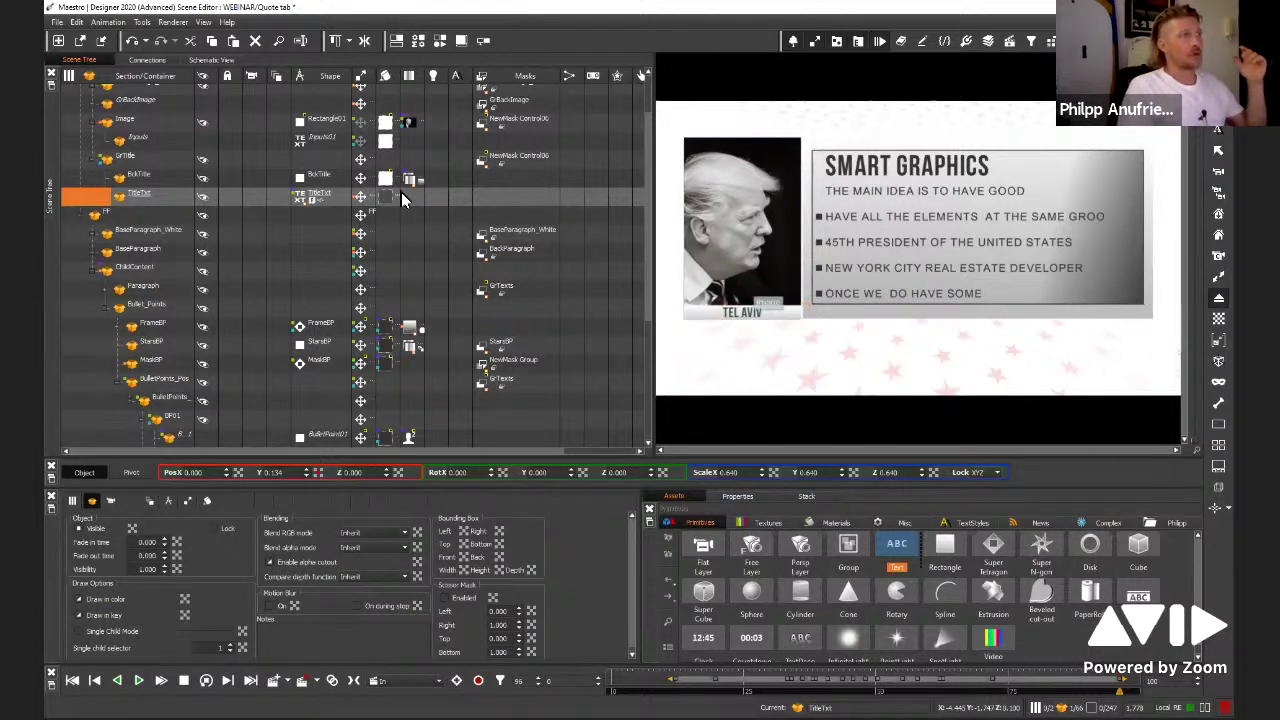
left_click(407, 126)
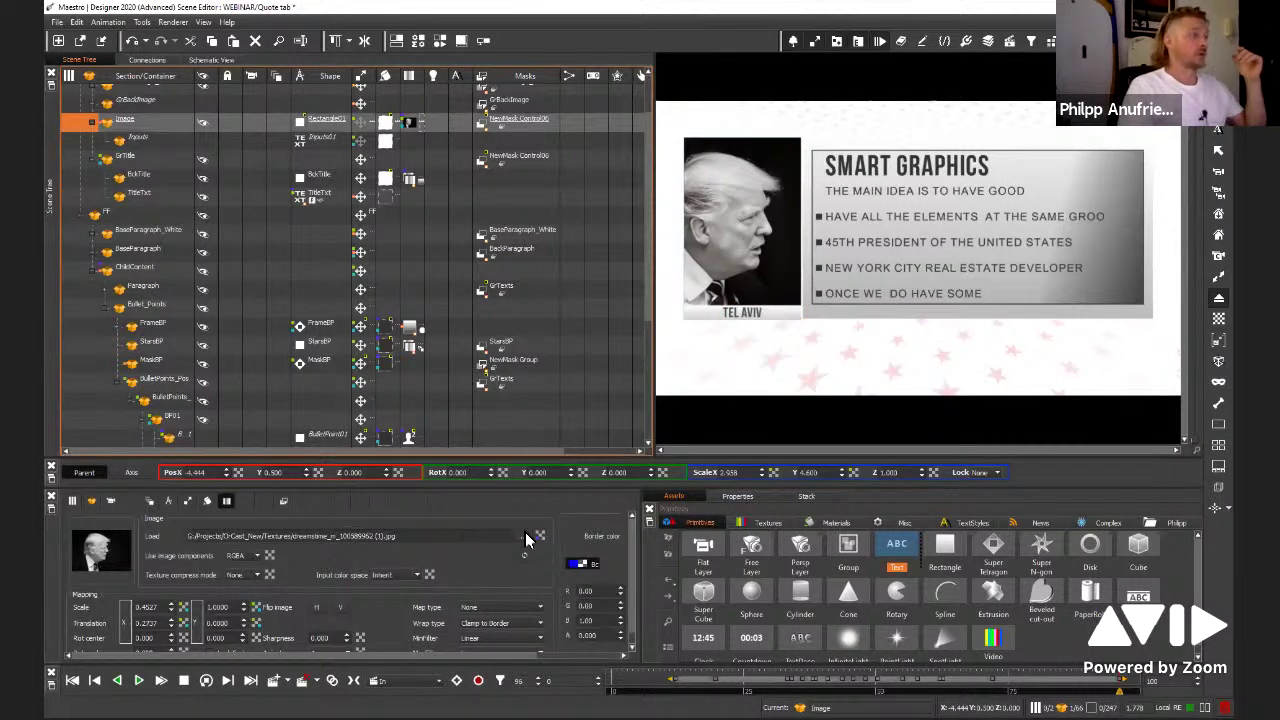
left_click(526, 538)
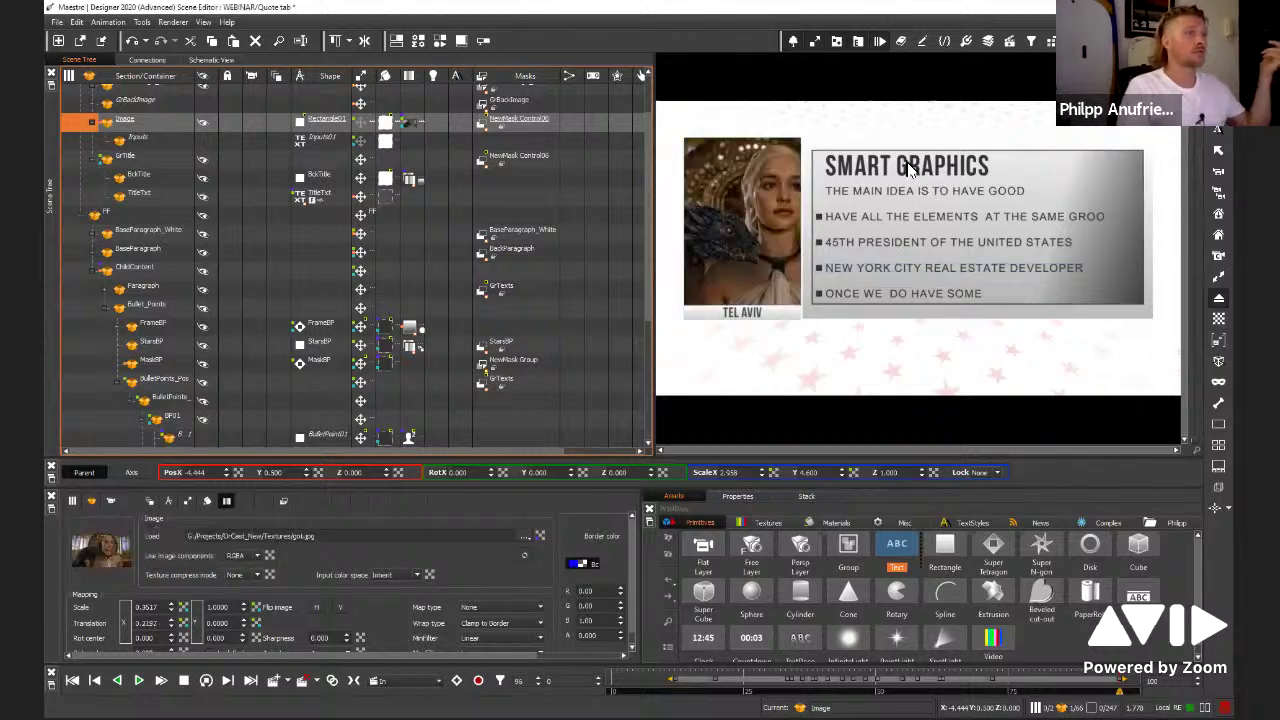
left_click(927, 278)
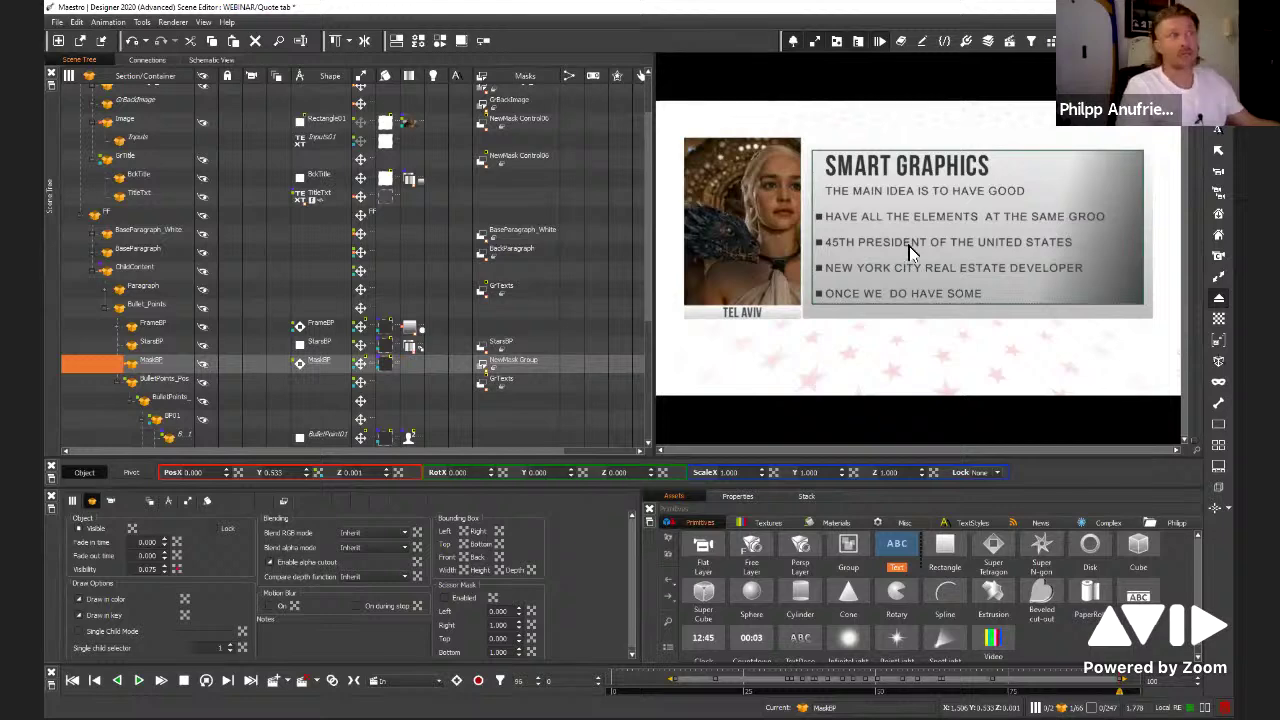
Change the title text from SMART GRAPHICS to 'COMING UP NEXT'
left_click(910, 178)
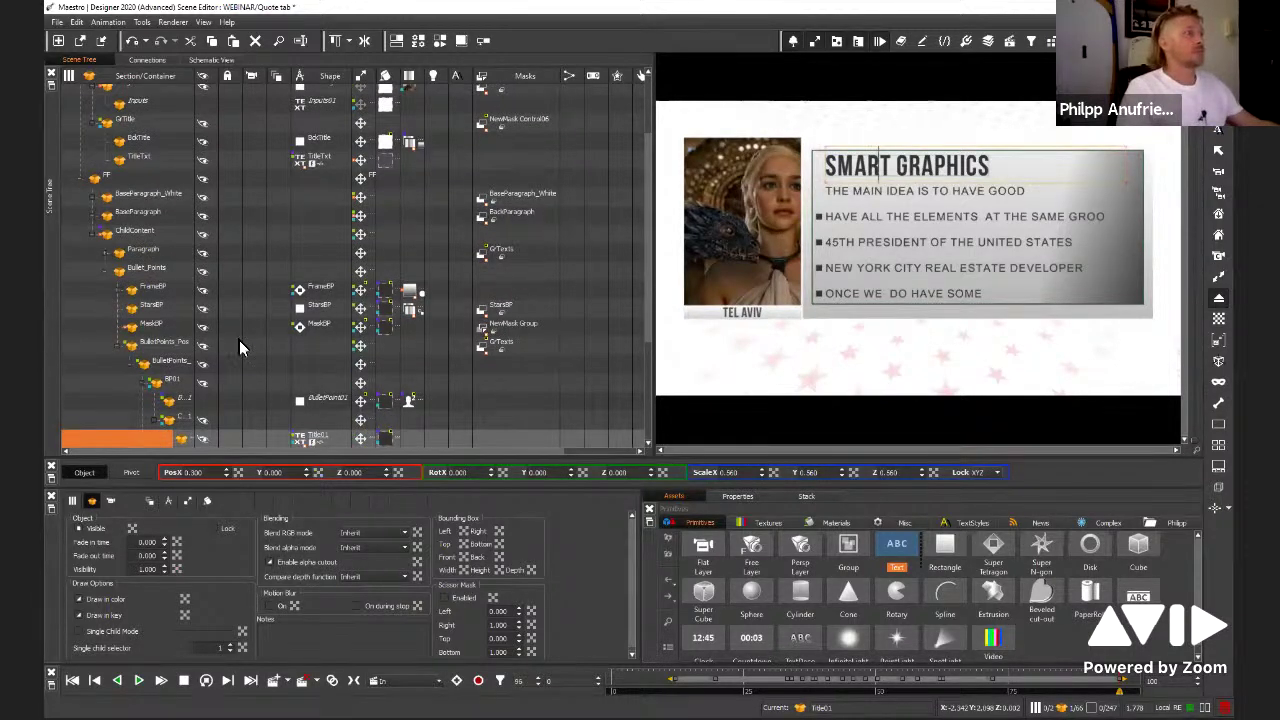
scroll(261, 265, "down", 3)
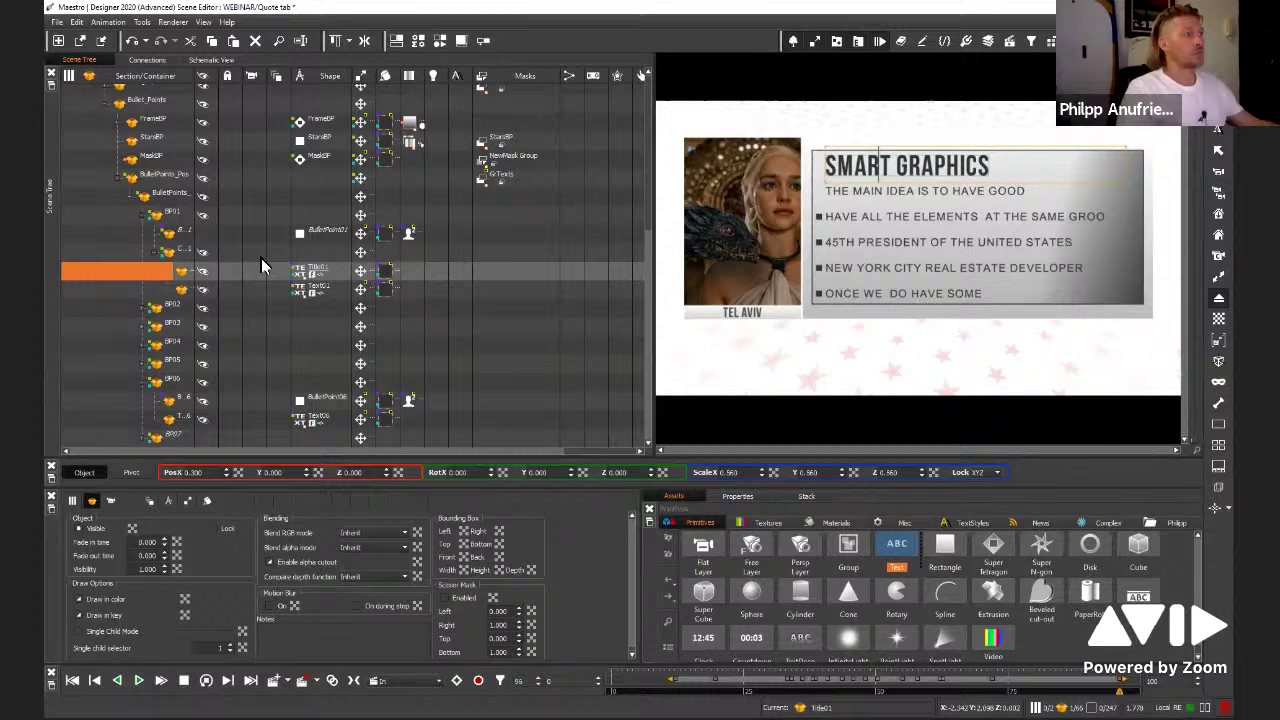
triple_click(257, 568)
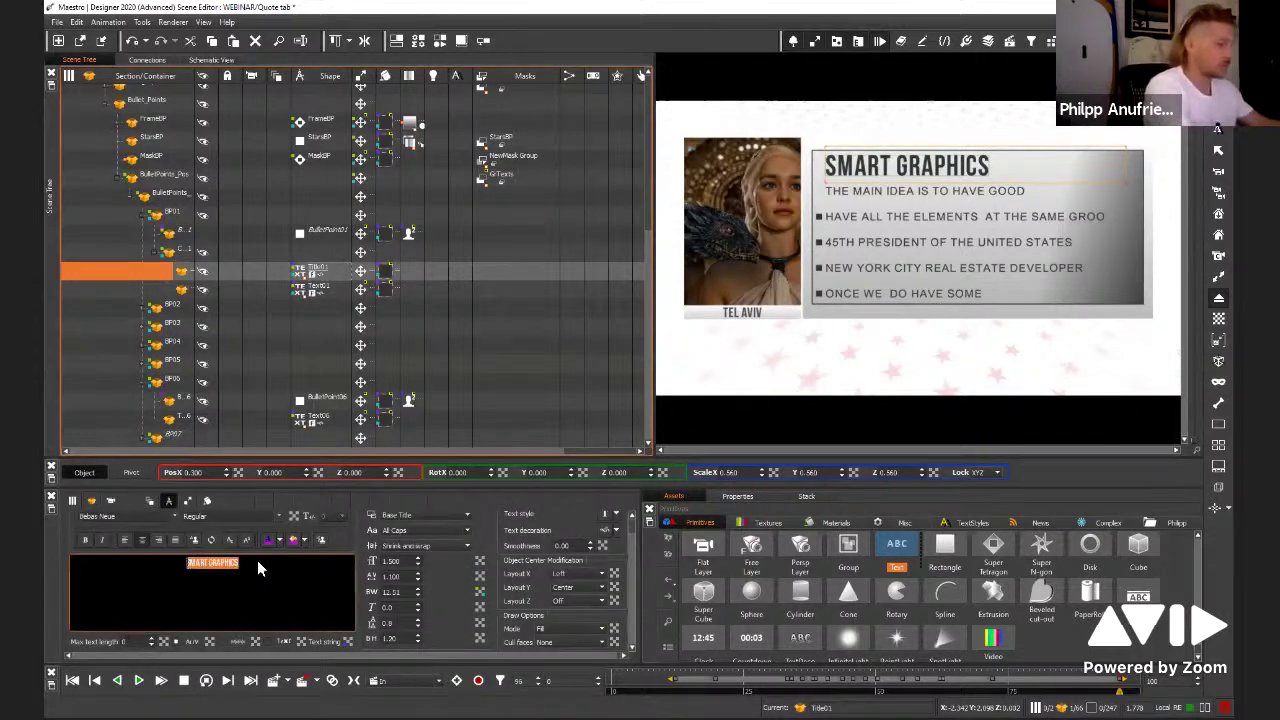
type("COM")
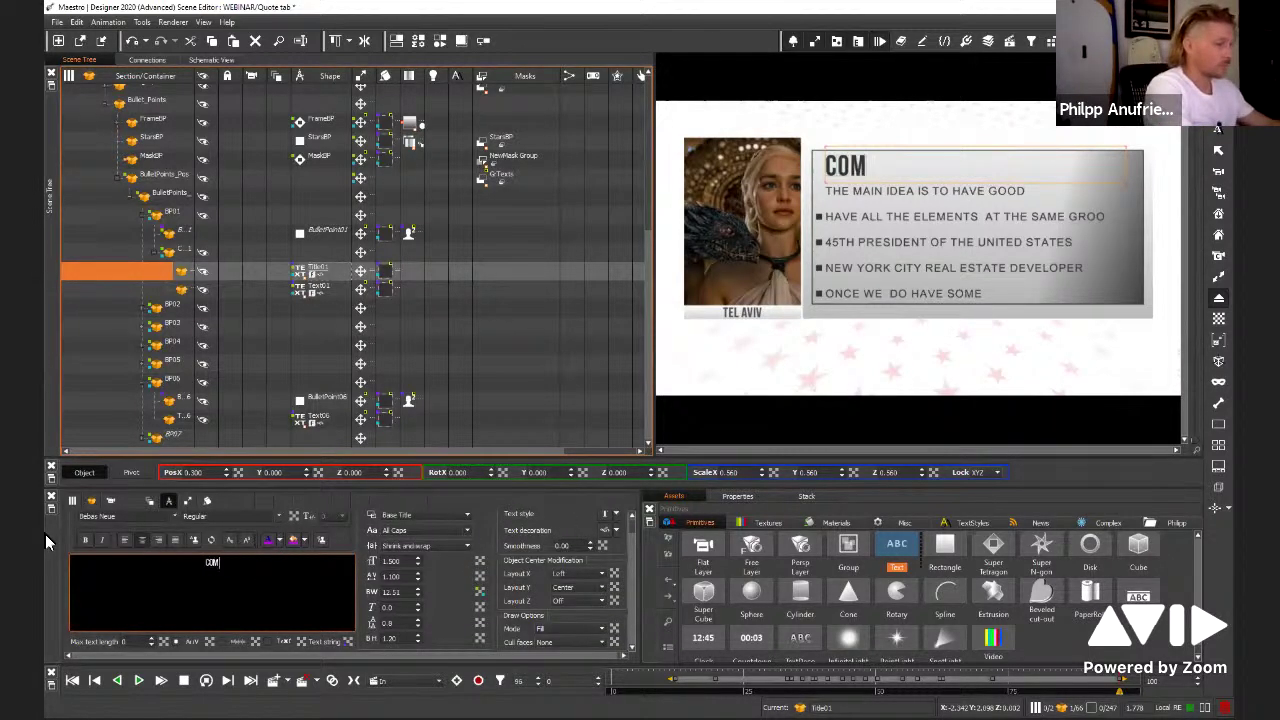
type("ING UP NEXT")
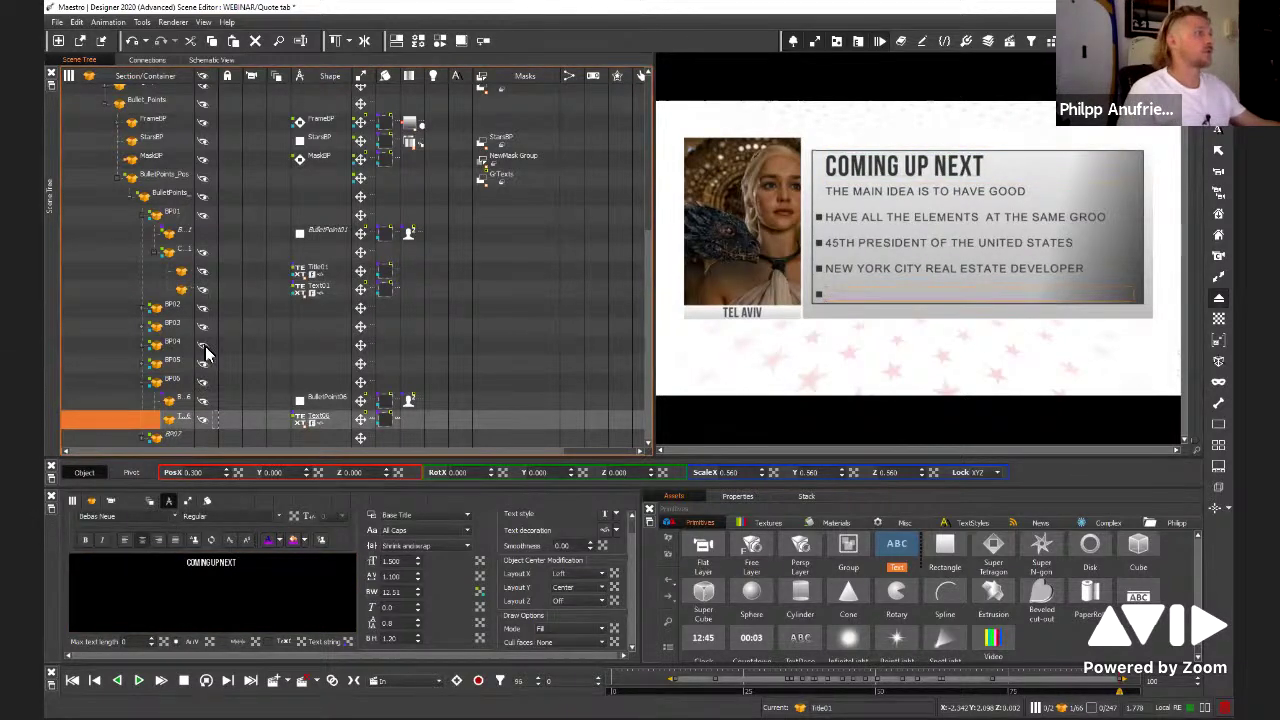
Hide bullet rows BP06 through BP02, then select BulletPoint06 and the paragraph box
left_click(203, 381)
left_click(205, 363)
left_click(206, 345)
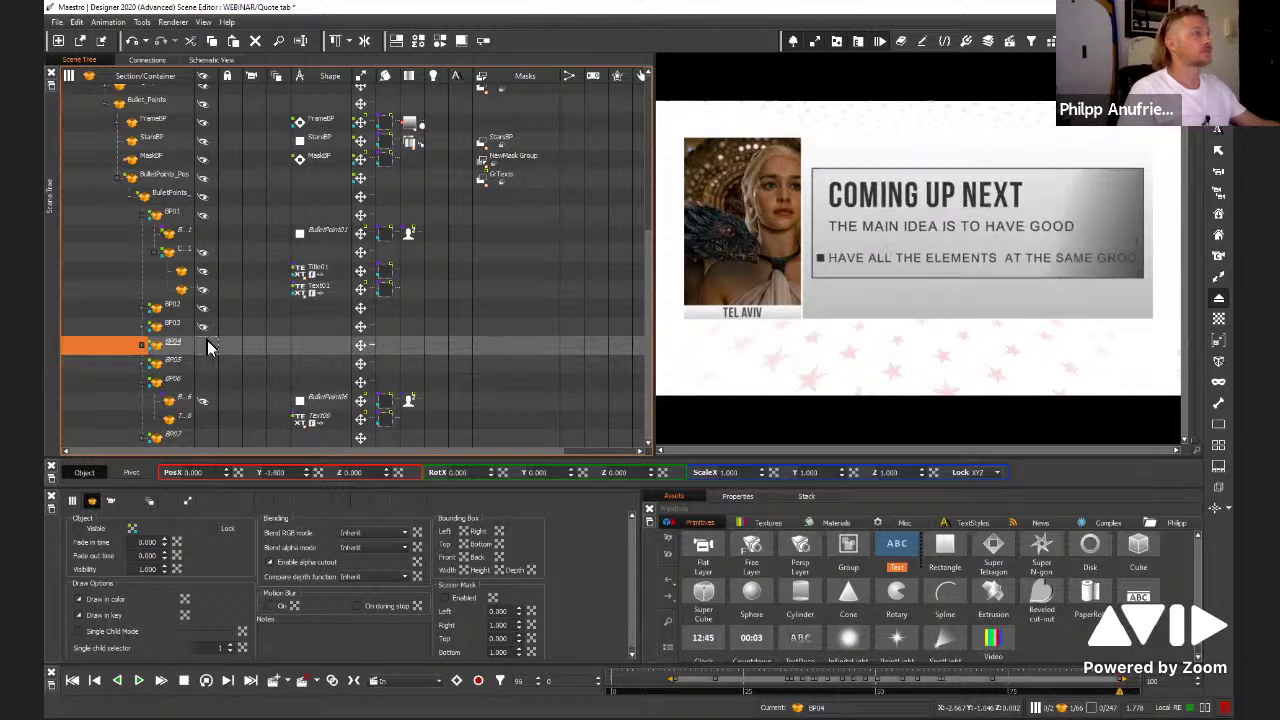
left_click(209, 318)
left_click(205, 306)
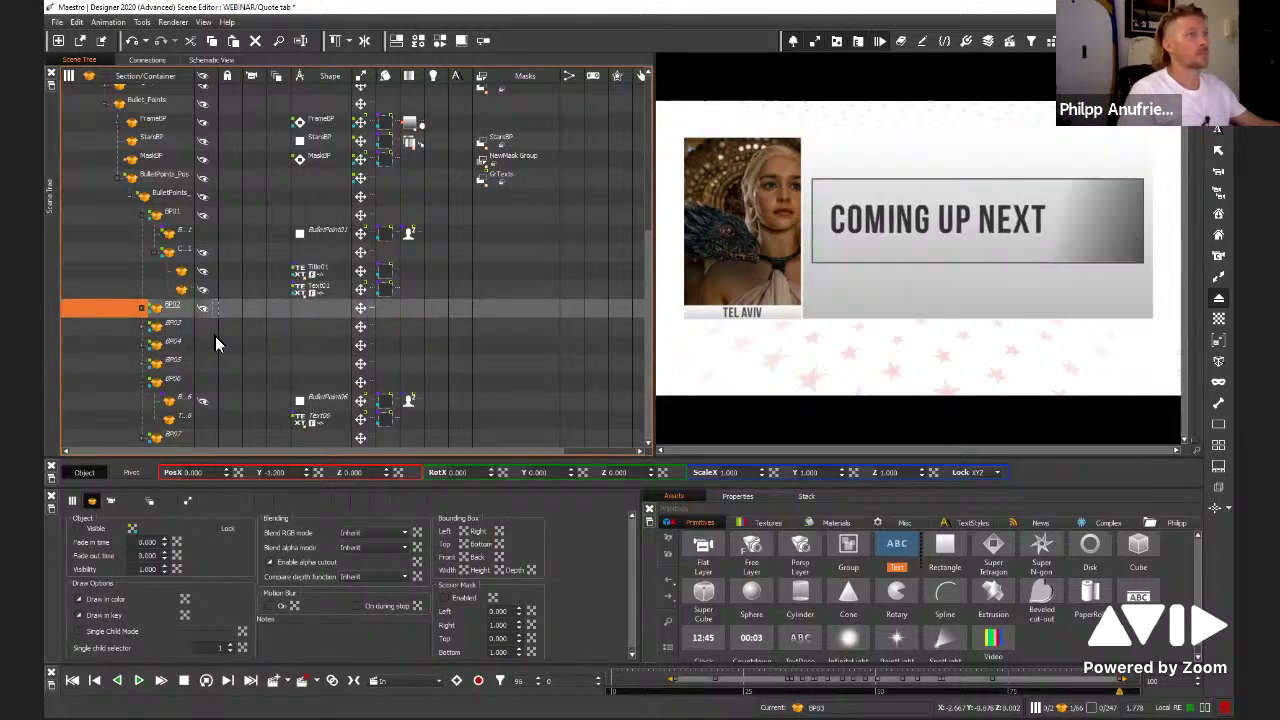
left_click(205, 402)
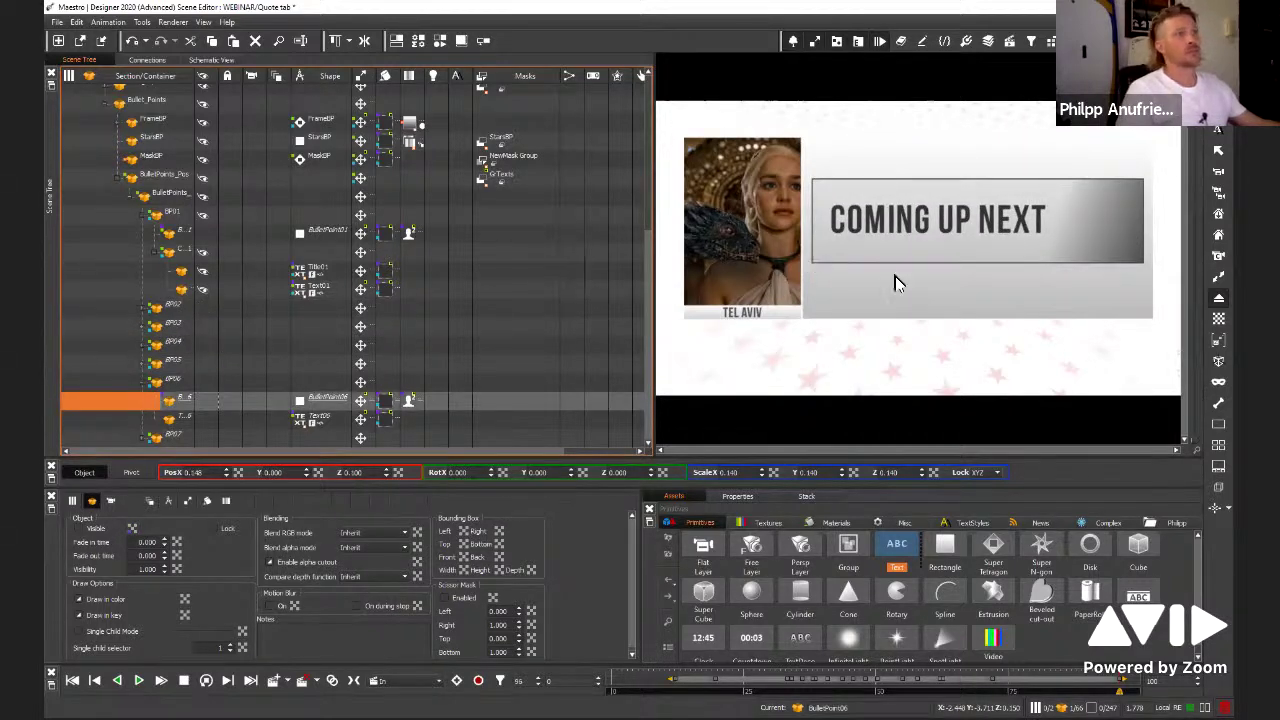
left_click(845, 314)
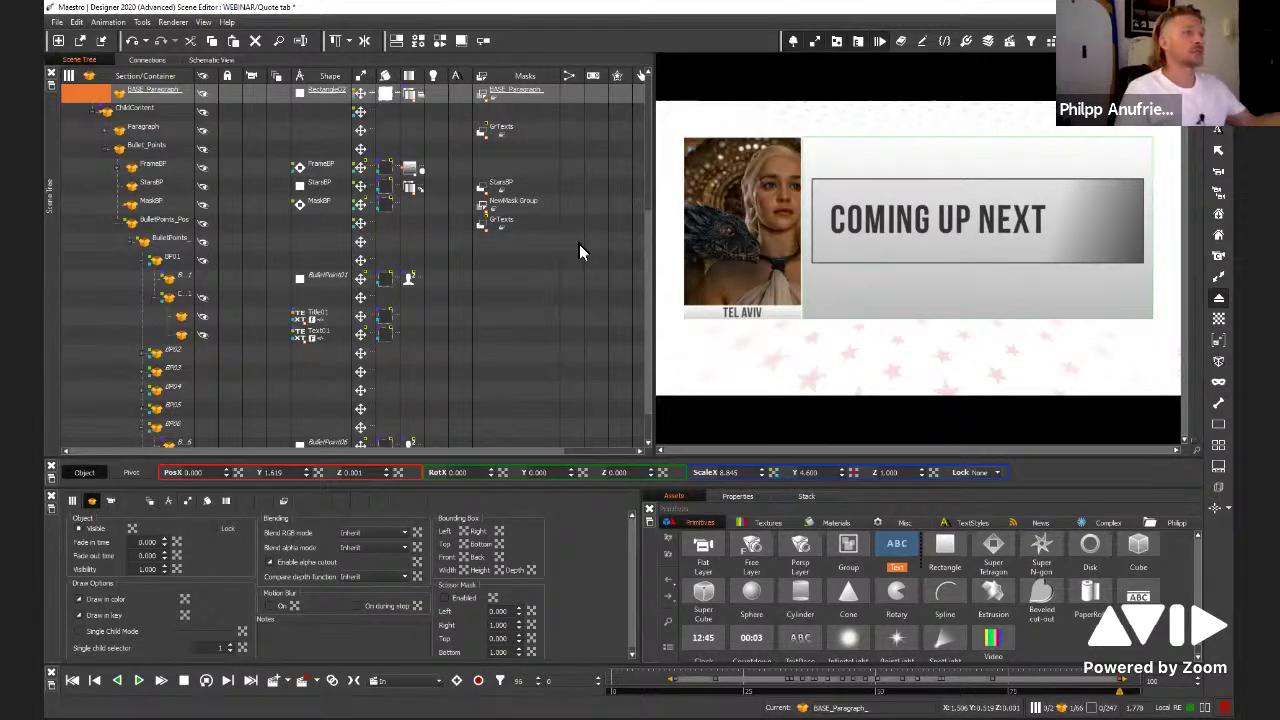
left_click(779, 216)
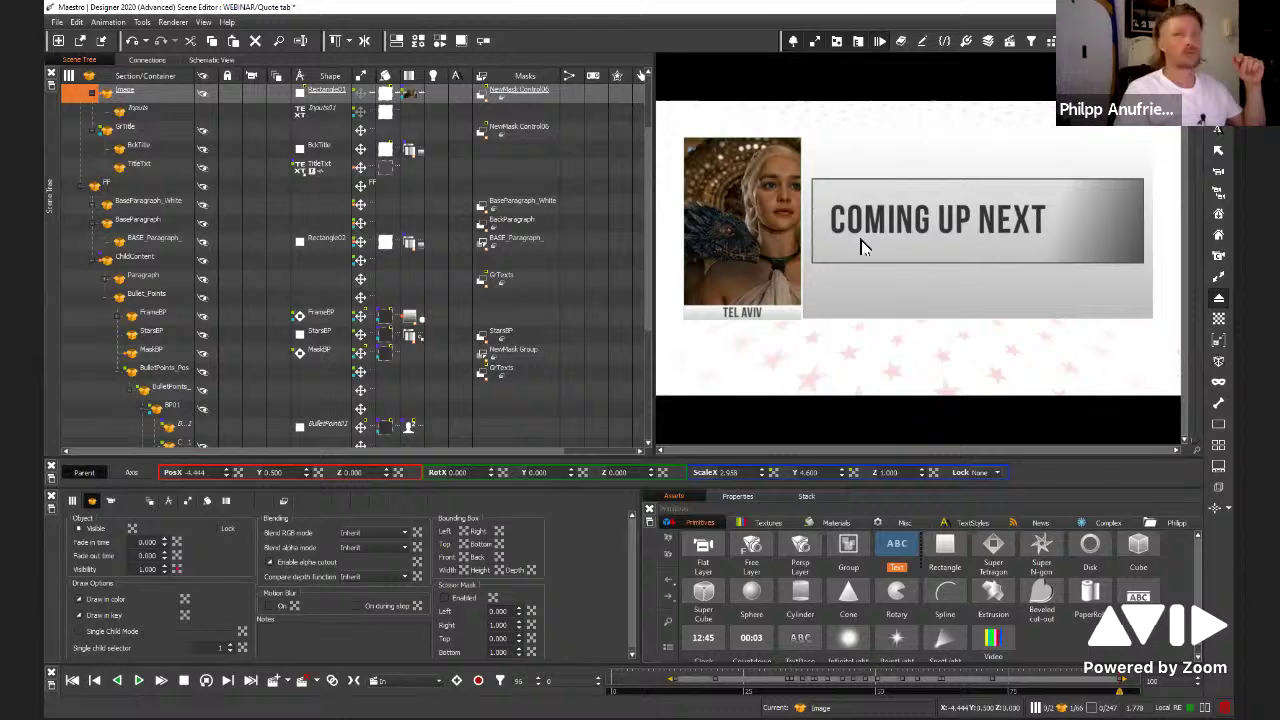
left_click(226, 500)
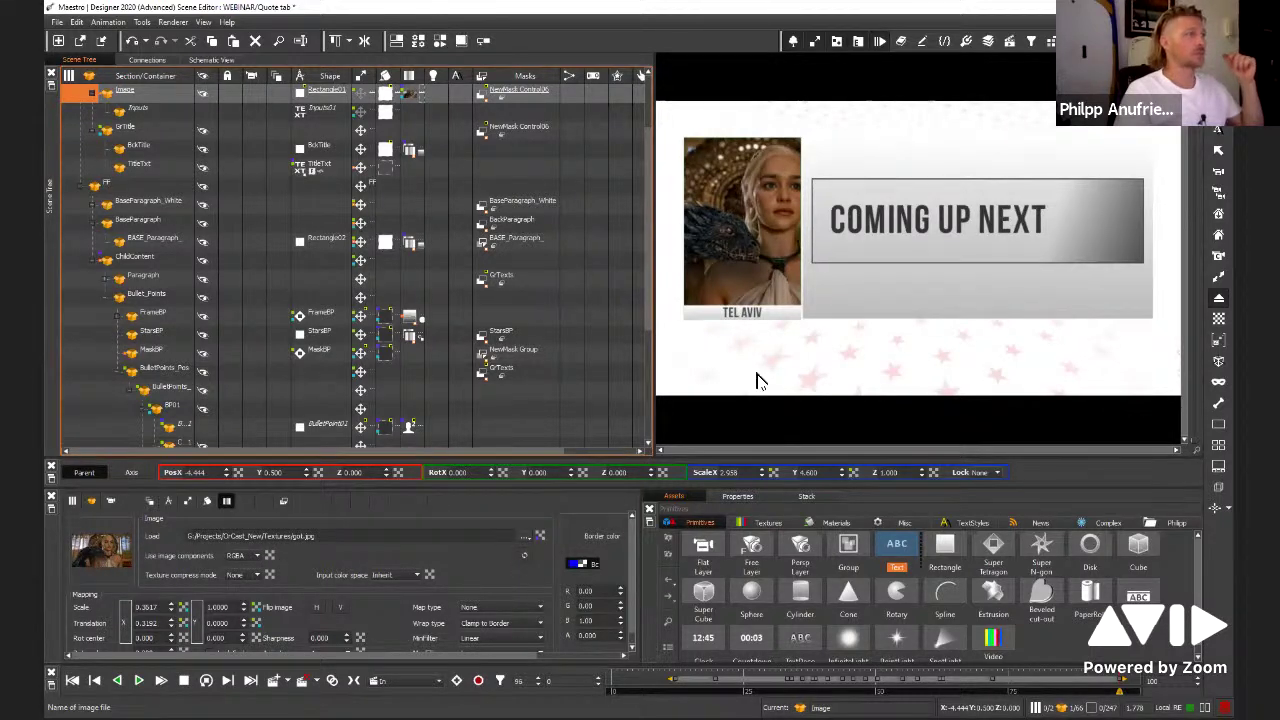
Save the scene and reload Prof.PNG as the photo's texture
key("ctrl+s")
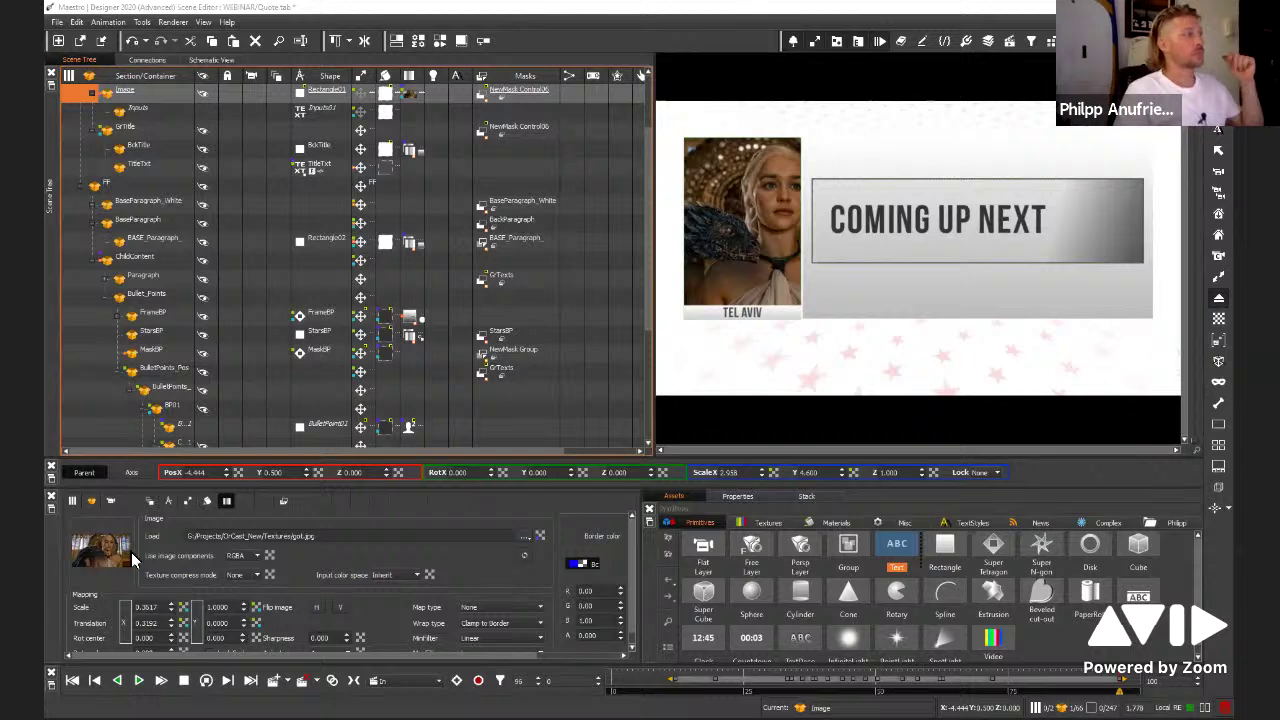
left_click(90, 542)
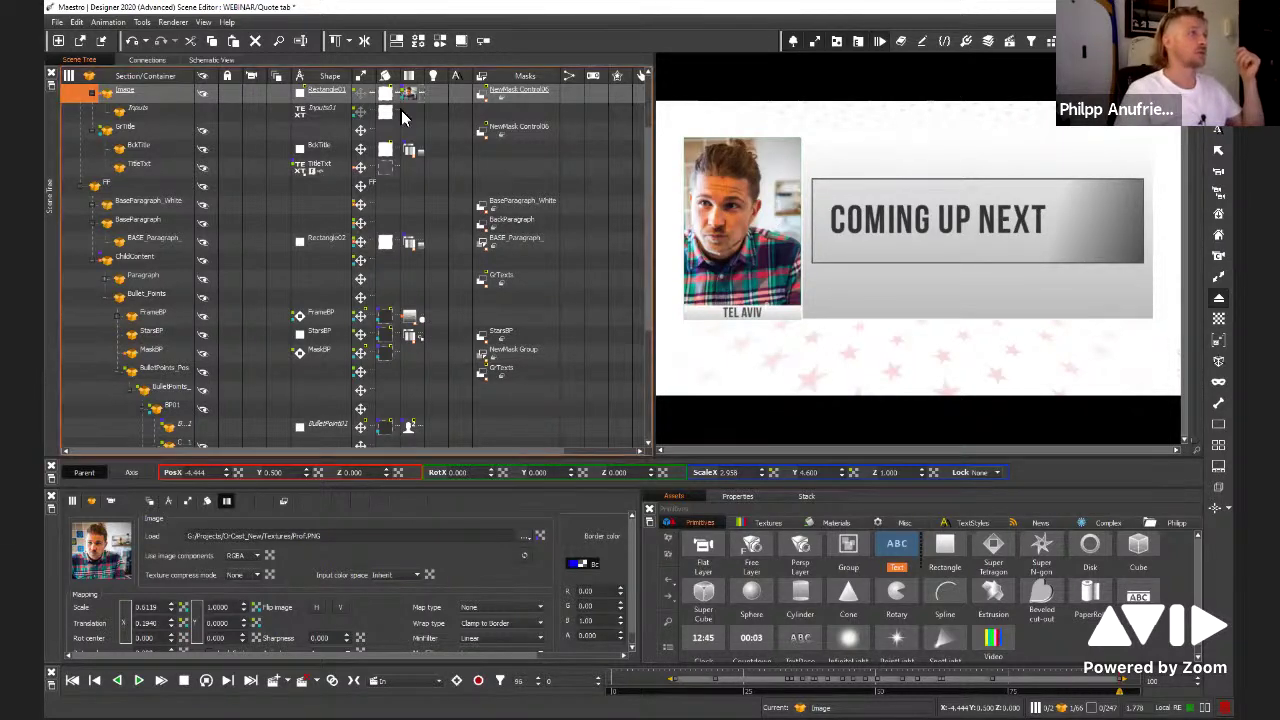
left_click(147, 60)
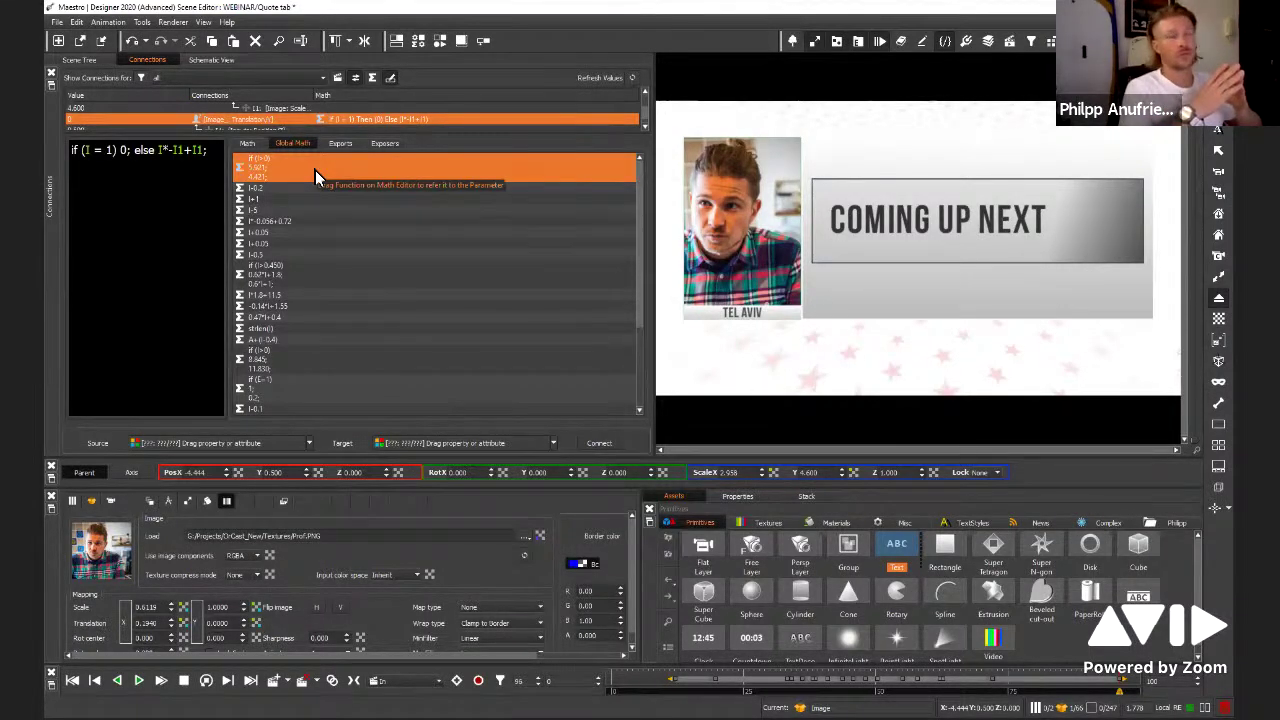
left_click(77, 62)
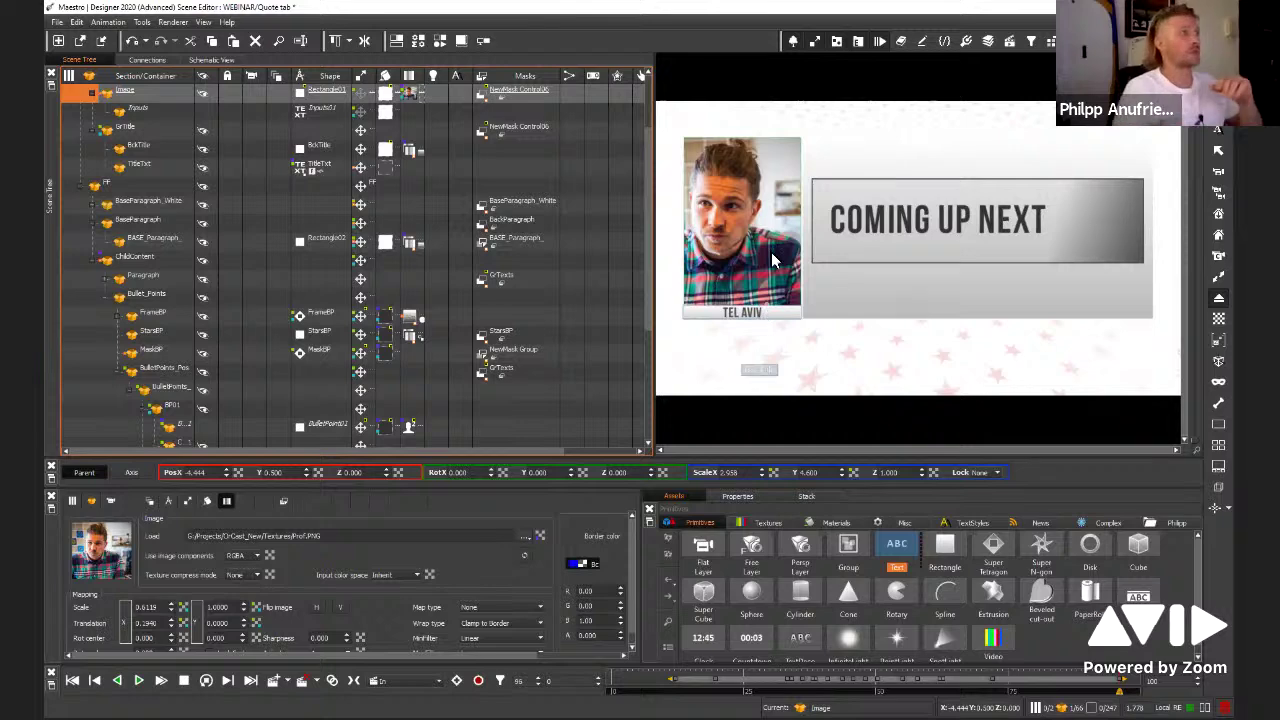
scroll(205, 197, "up", 1)
scroll(205, 197, "up", 1)
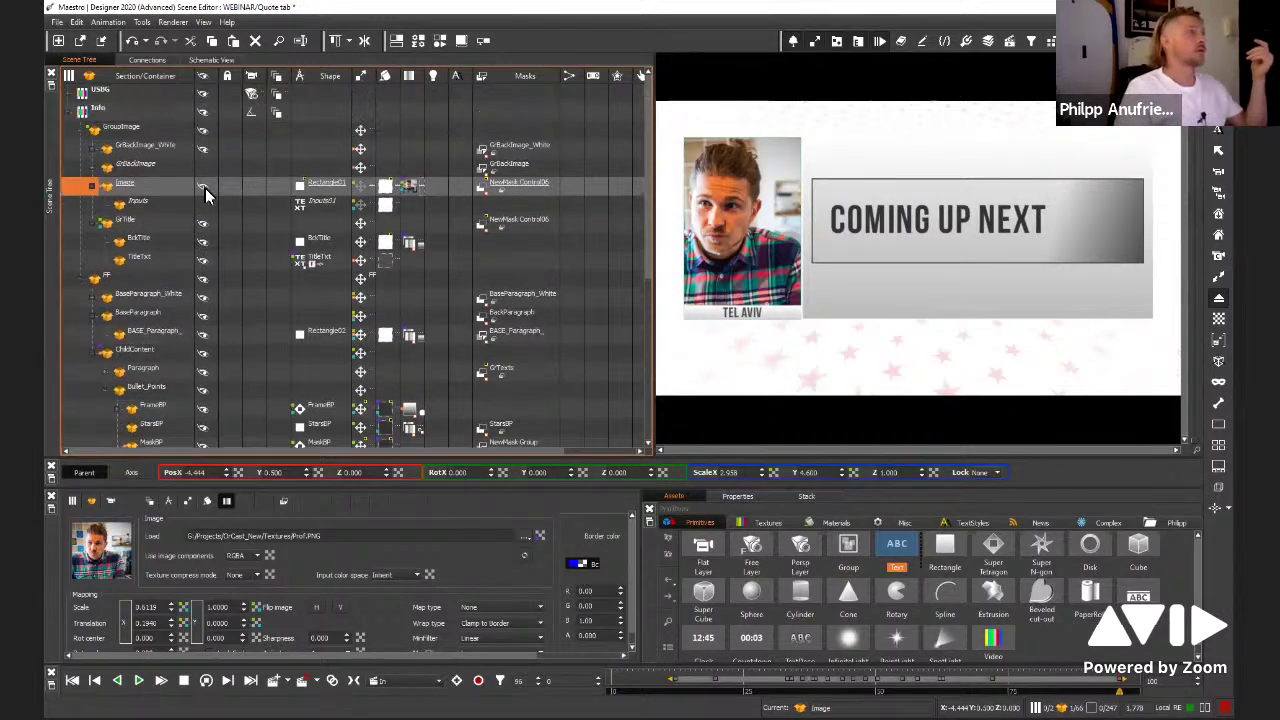
left_click(203, 183)
left_click(203, 183)
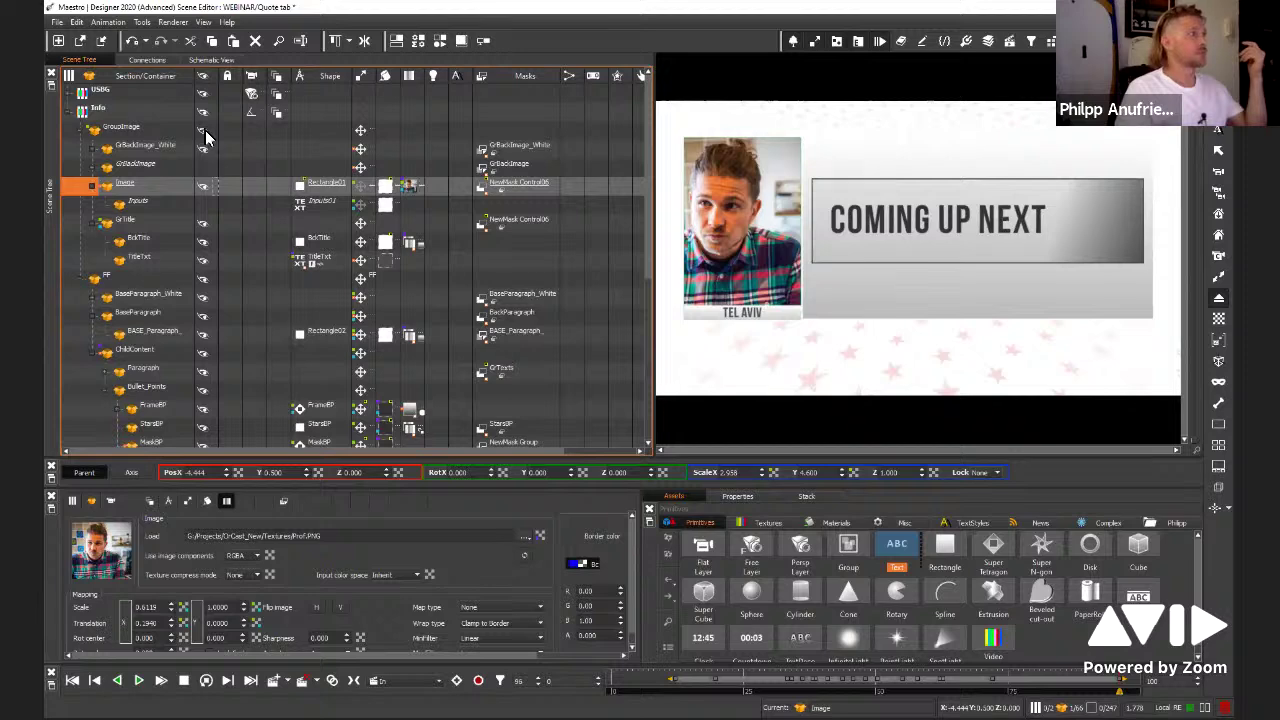
left_click(208, 130)
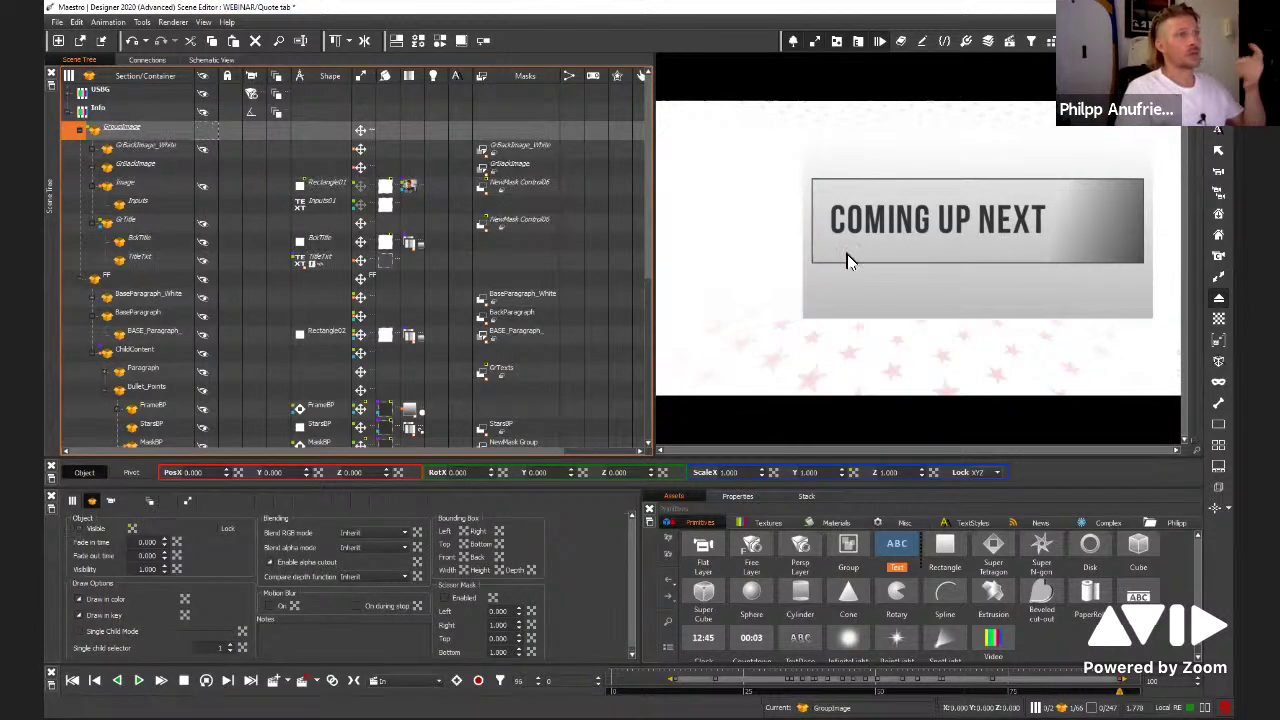
left_click(204, 150)
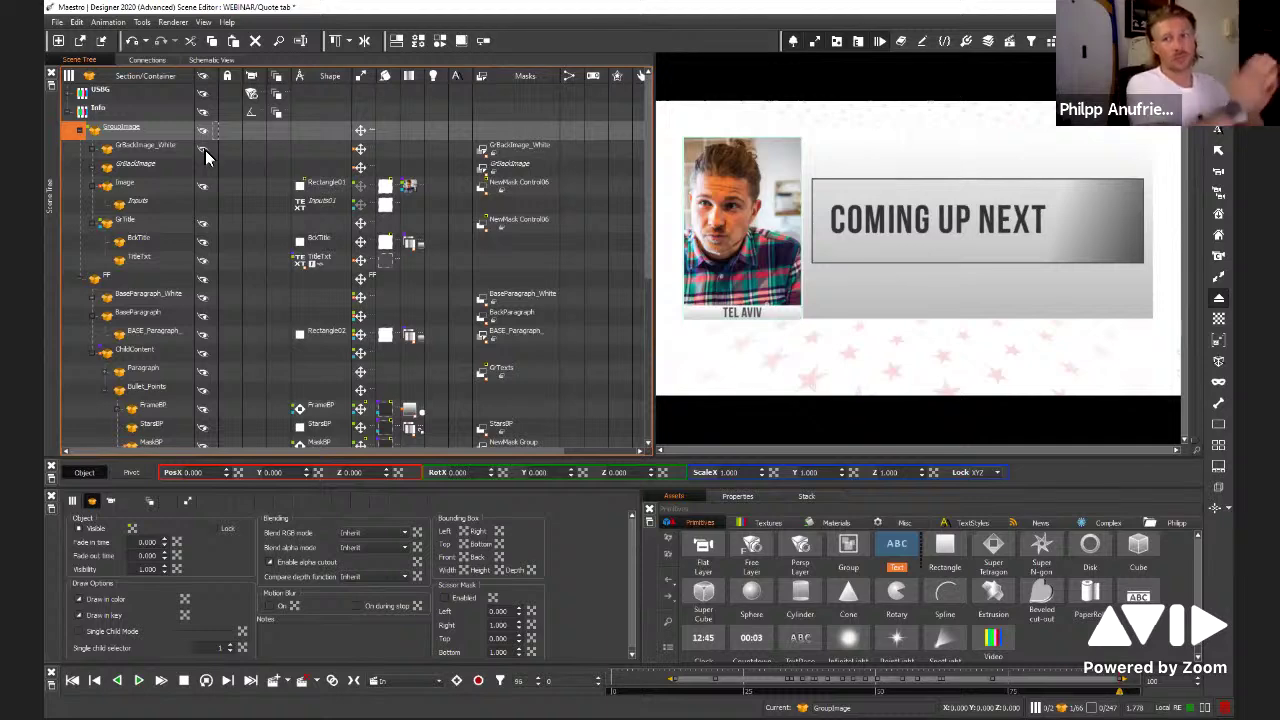
key("Down")
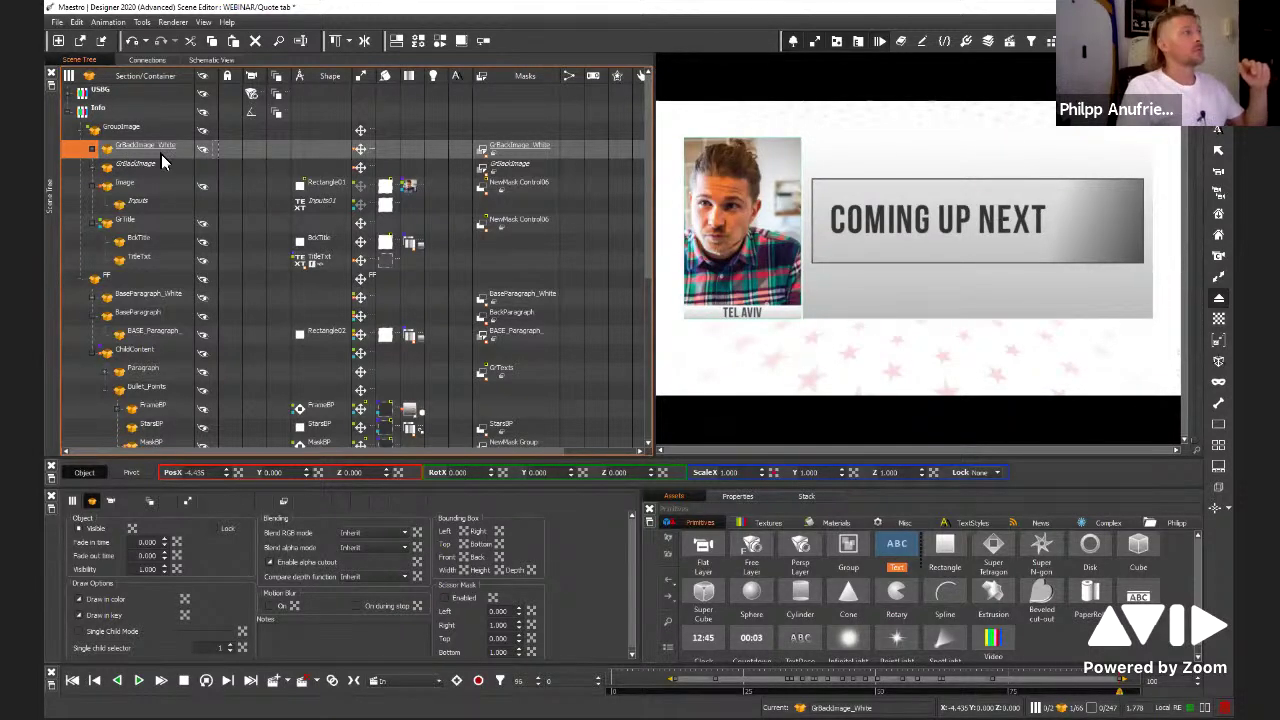
left_click(140, 127)
Try a red image, then grey 1.PNG, as the BASE_Paragraph background texture, saving the scene
left_click(152, 147)
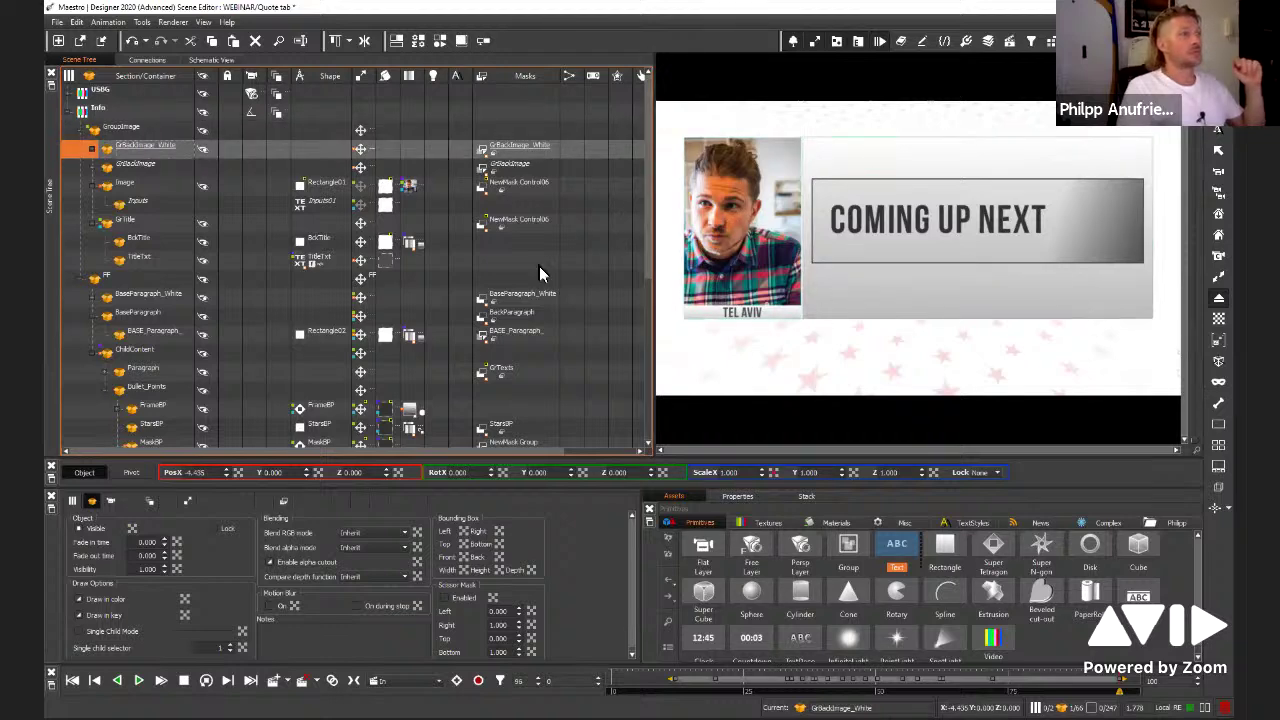
left_click(410, 331)
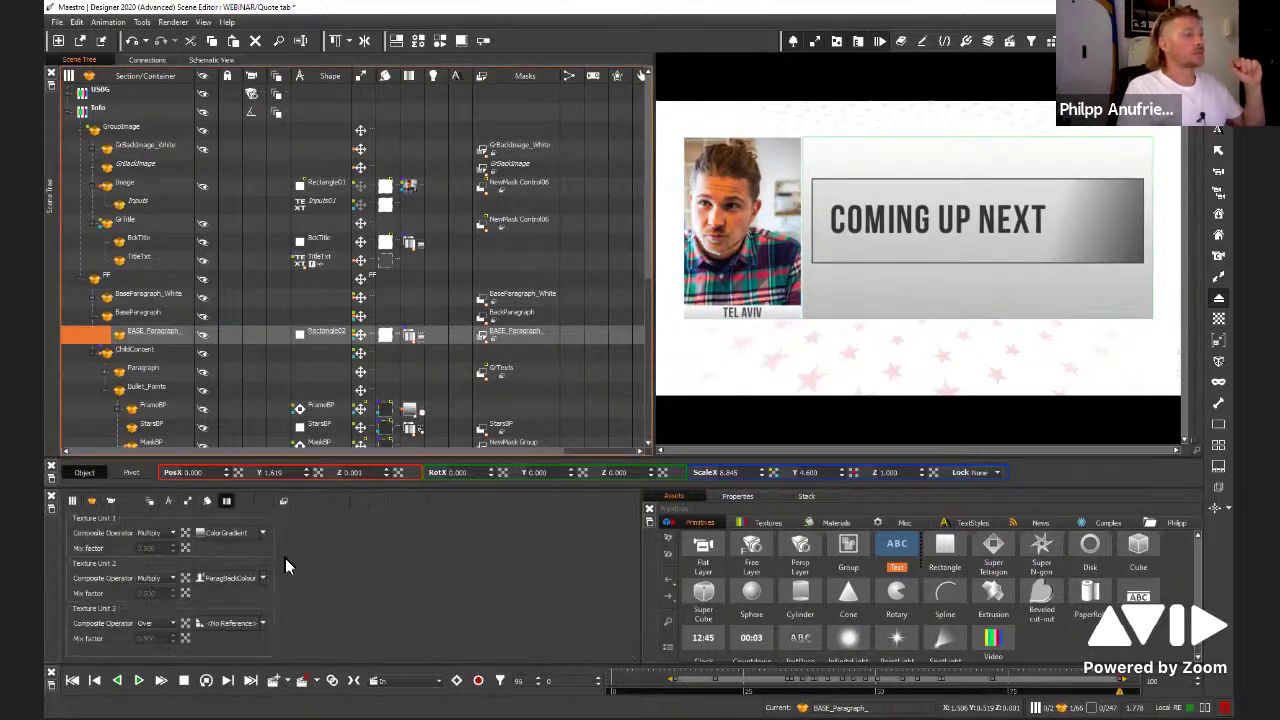
left_click(235, 578)
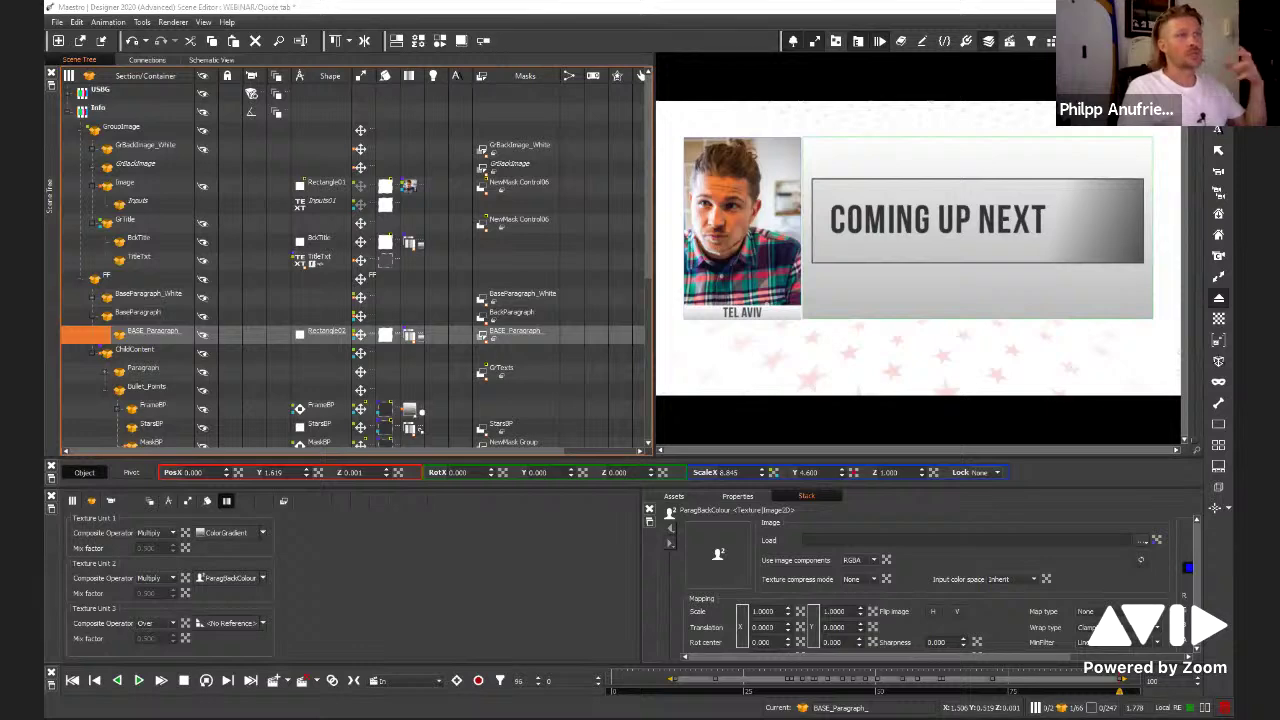
double_click(1059, 292)
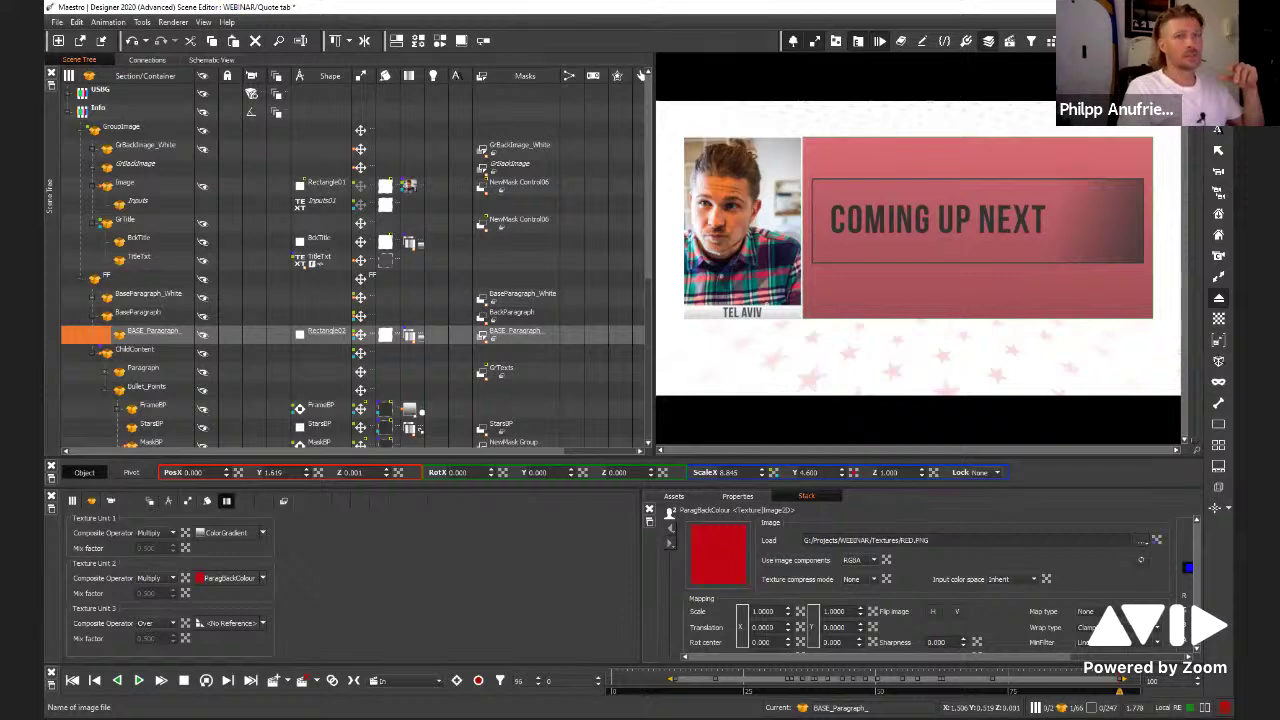
key("ctrl+s")
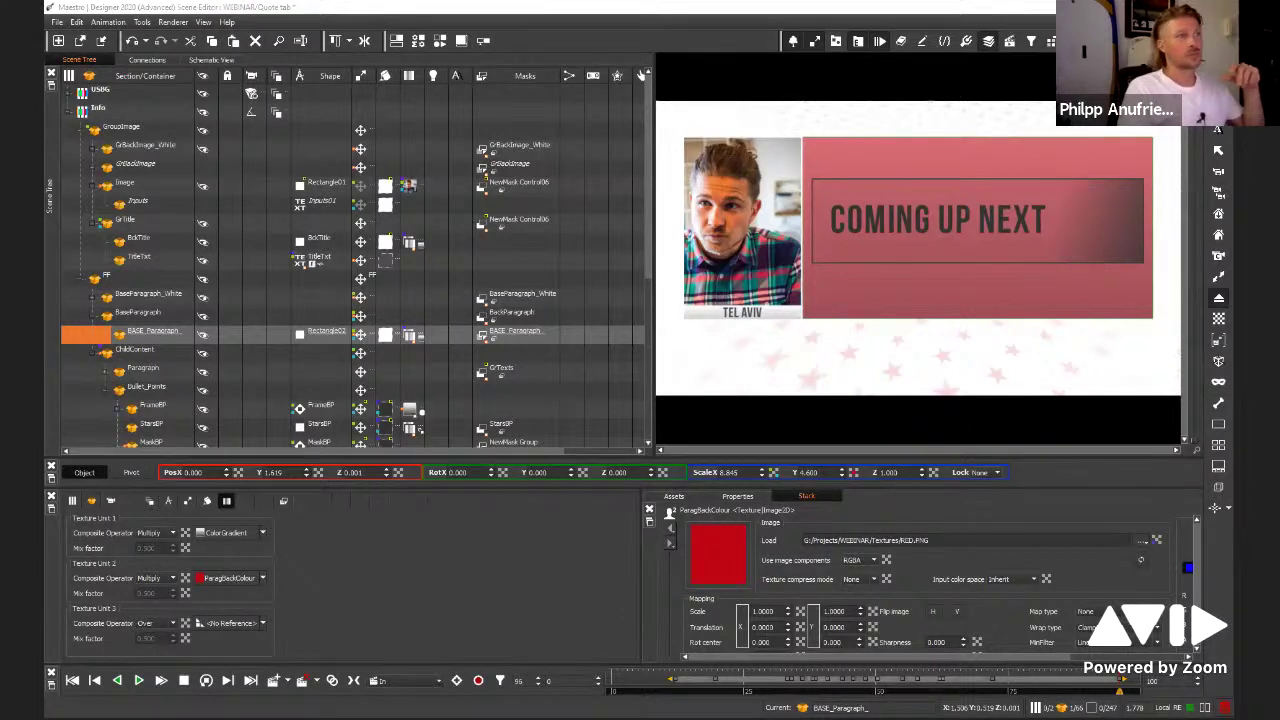
left_click(1156, 542)
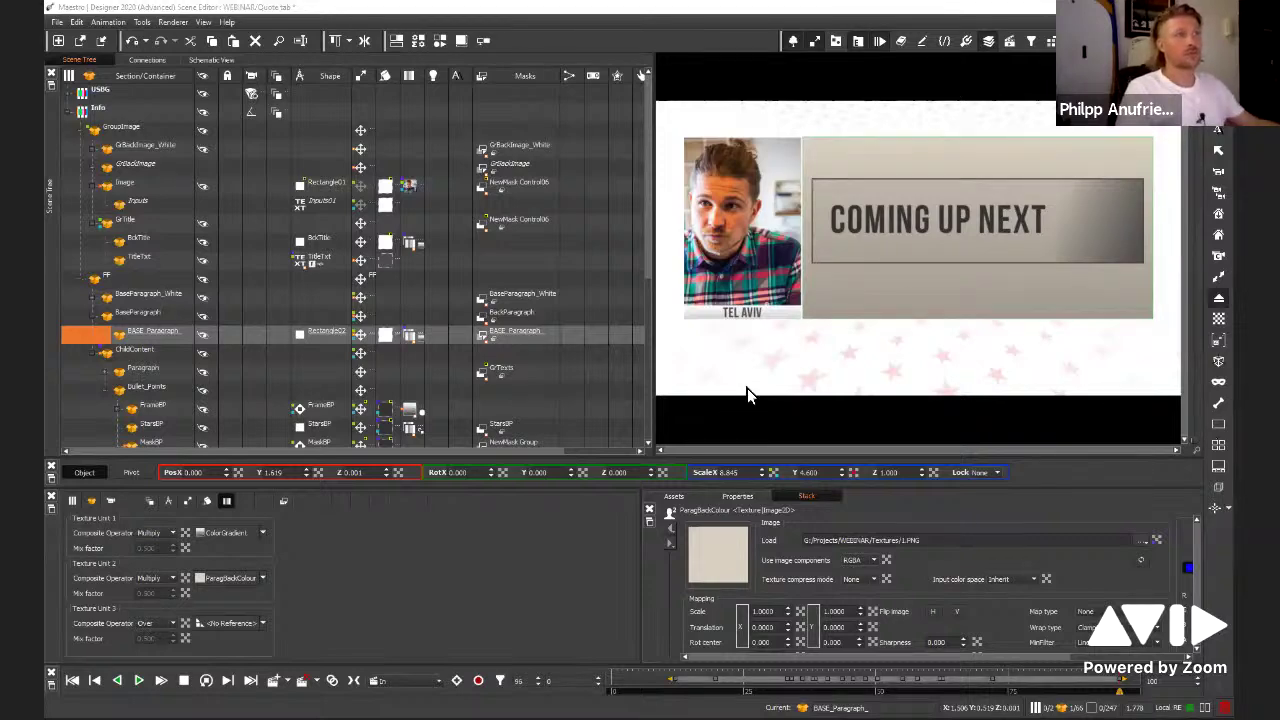
Give the title background the Lemon texture and blend texture unit 2 as Mix
left_click(786, 320)
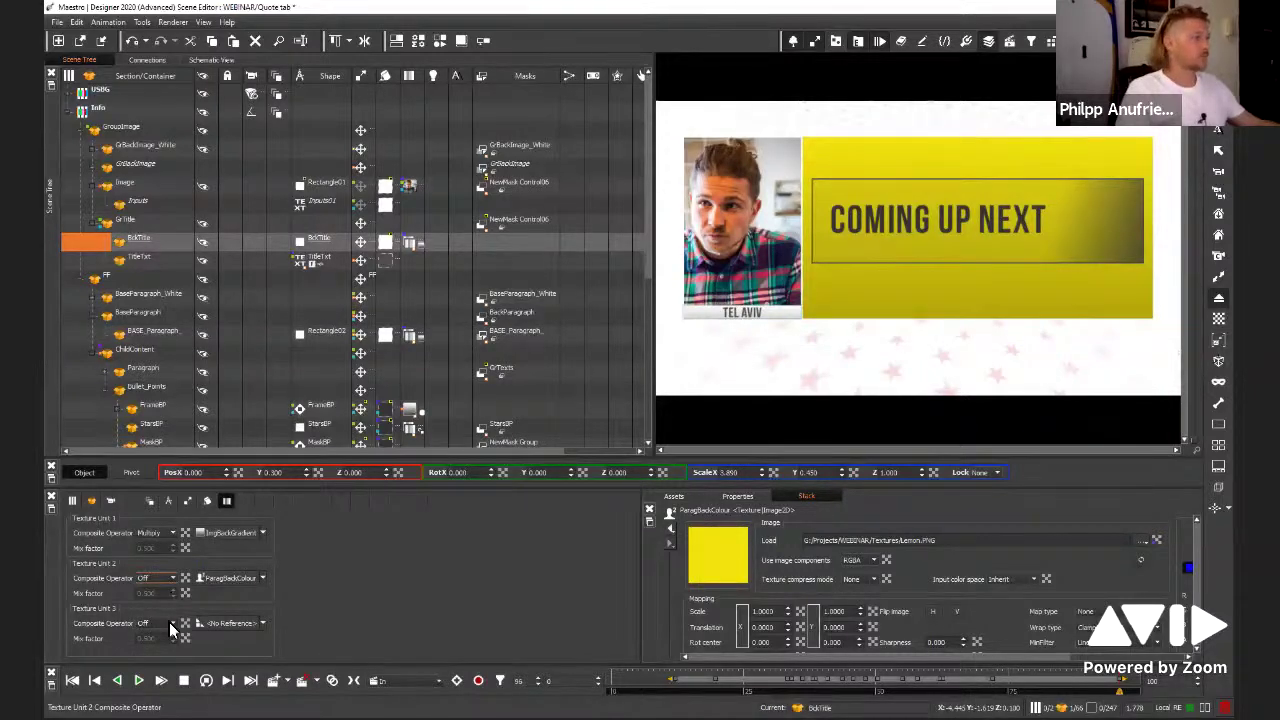
left_click(172, 578)
left_click(150, 597)
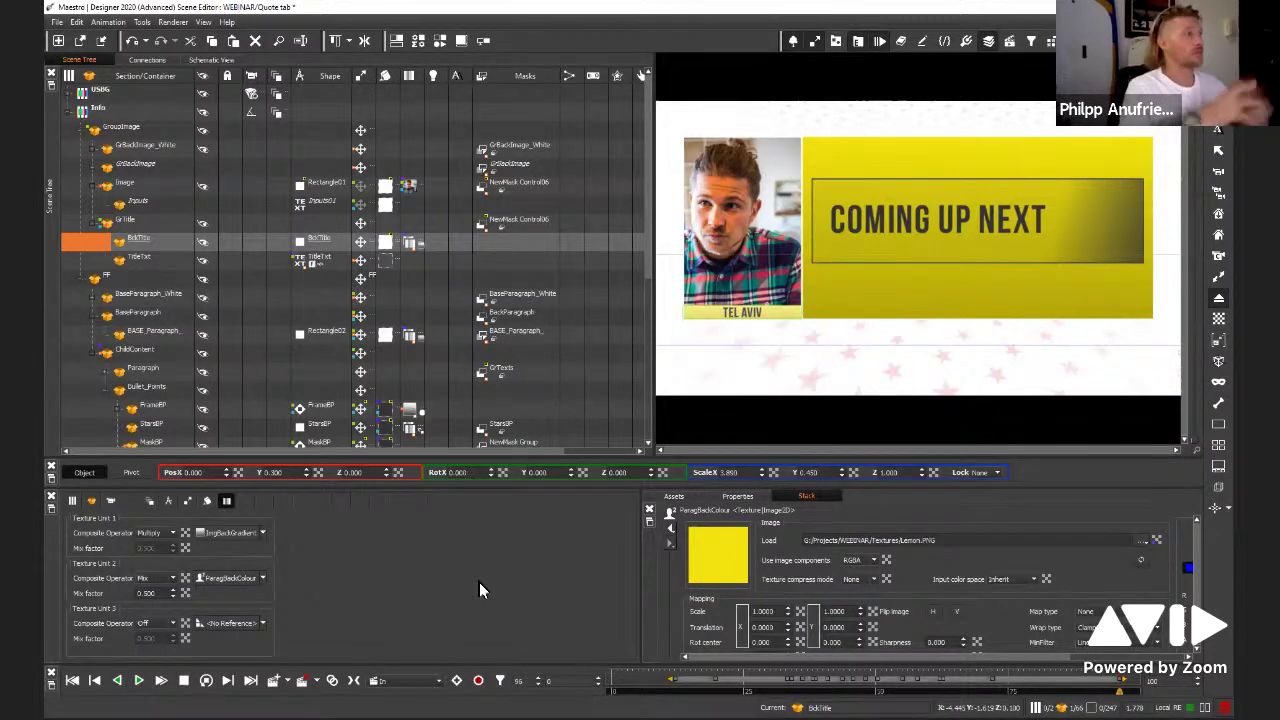
Open the Results_Sports scene without saving changes to the current Quote tab scene
left_click(58, 23)
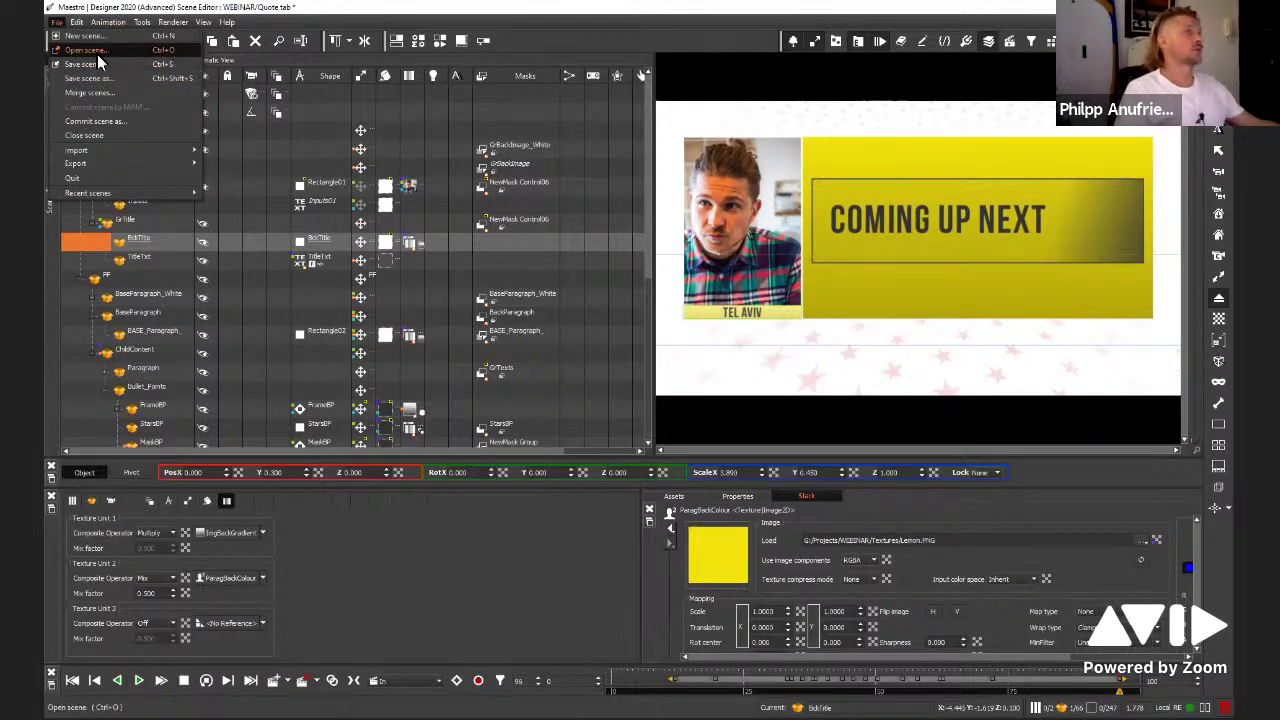
key("Return")
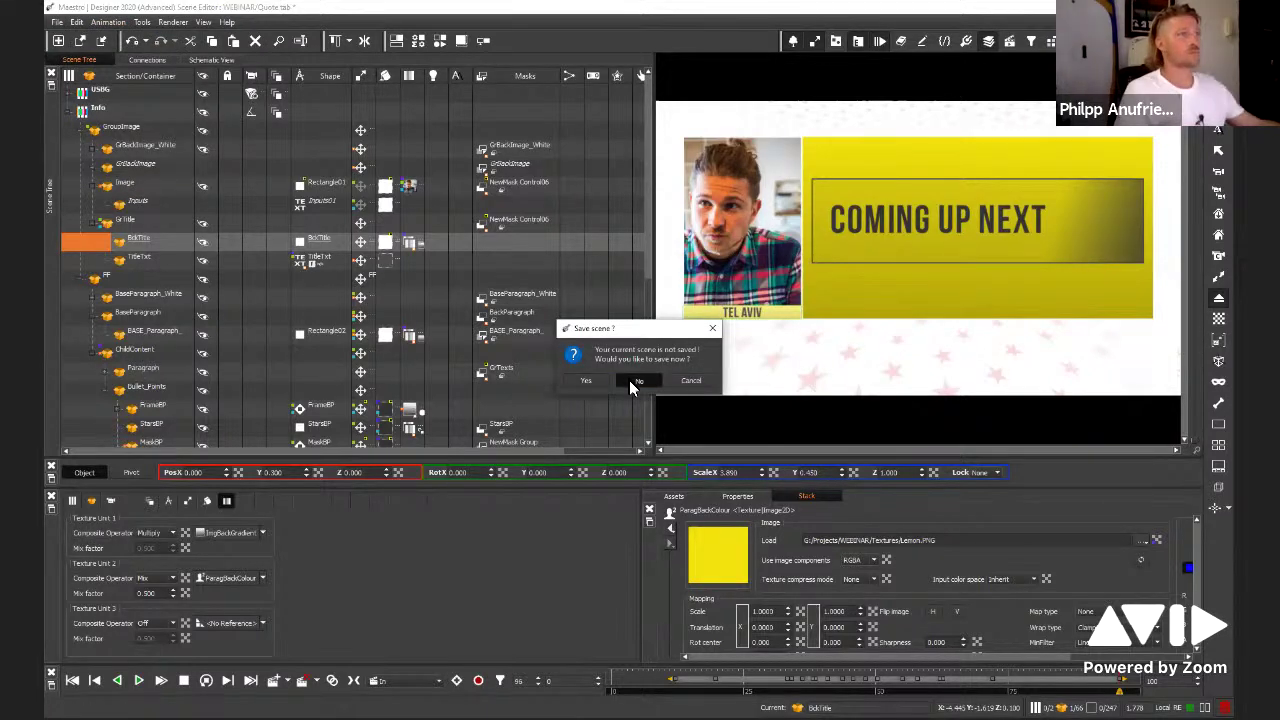
left_click(632, 386)
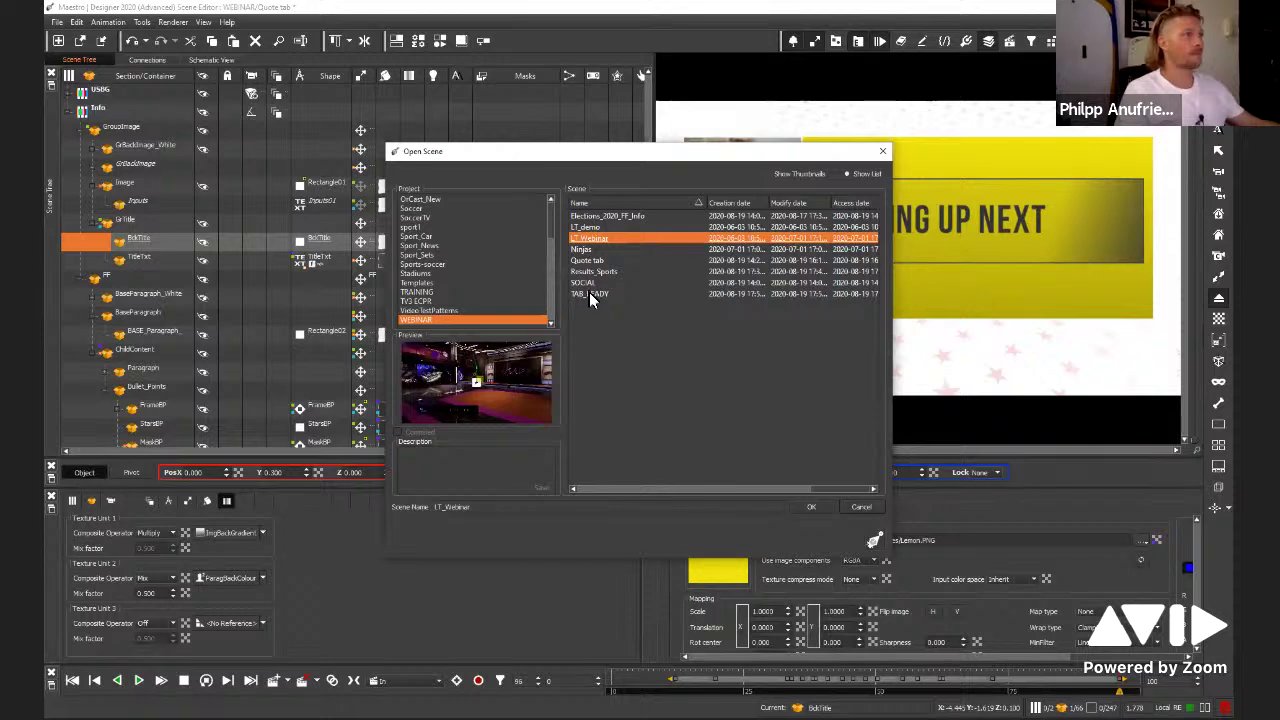
left_click(588, 293)
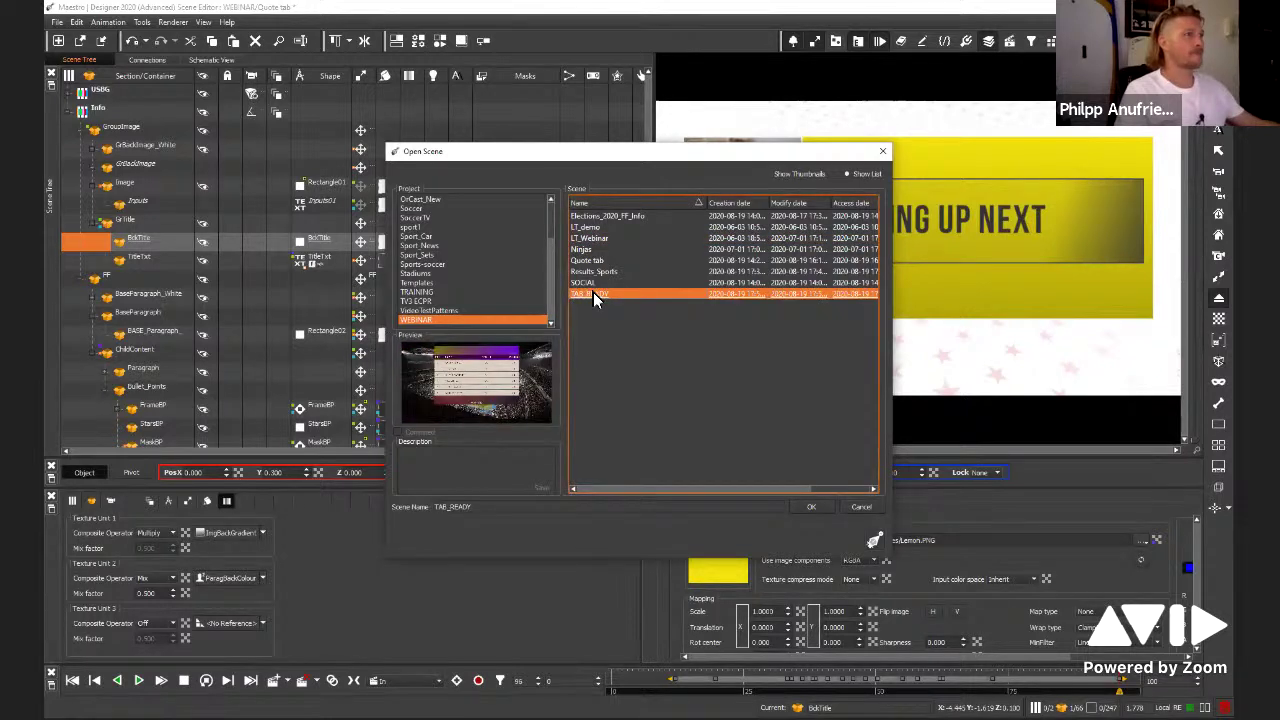
left_click(582, 284)
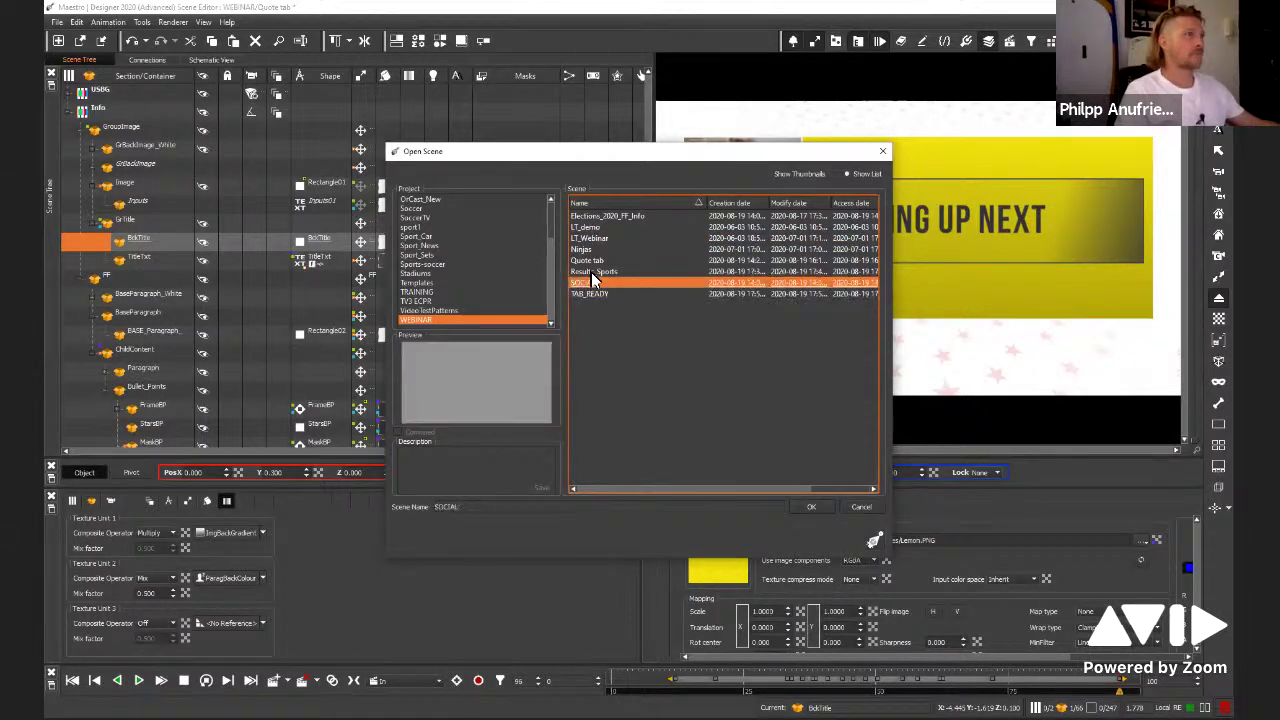
left_click(594, 274)
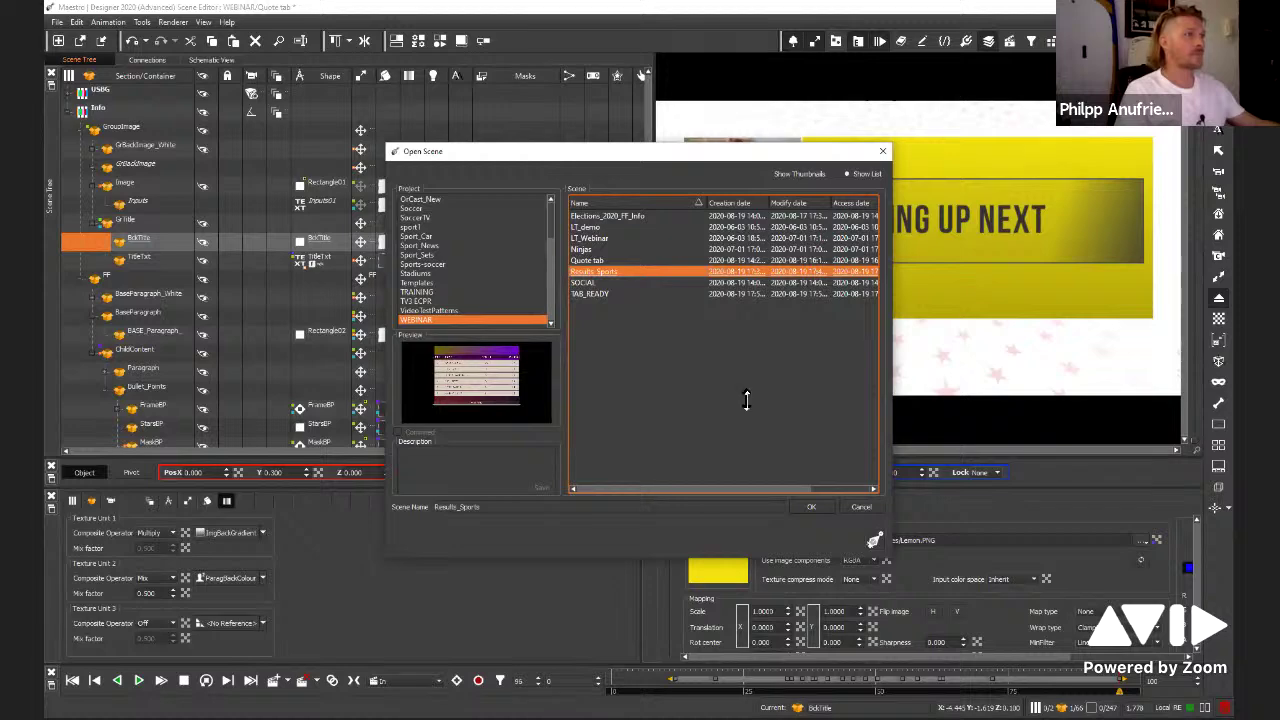
left_click(809, 506)
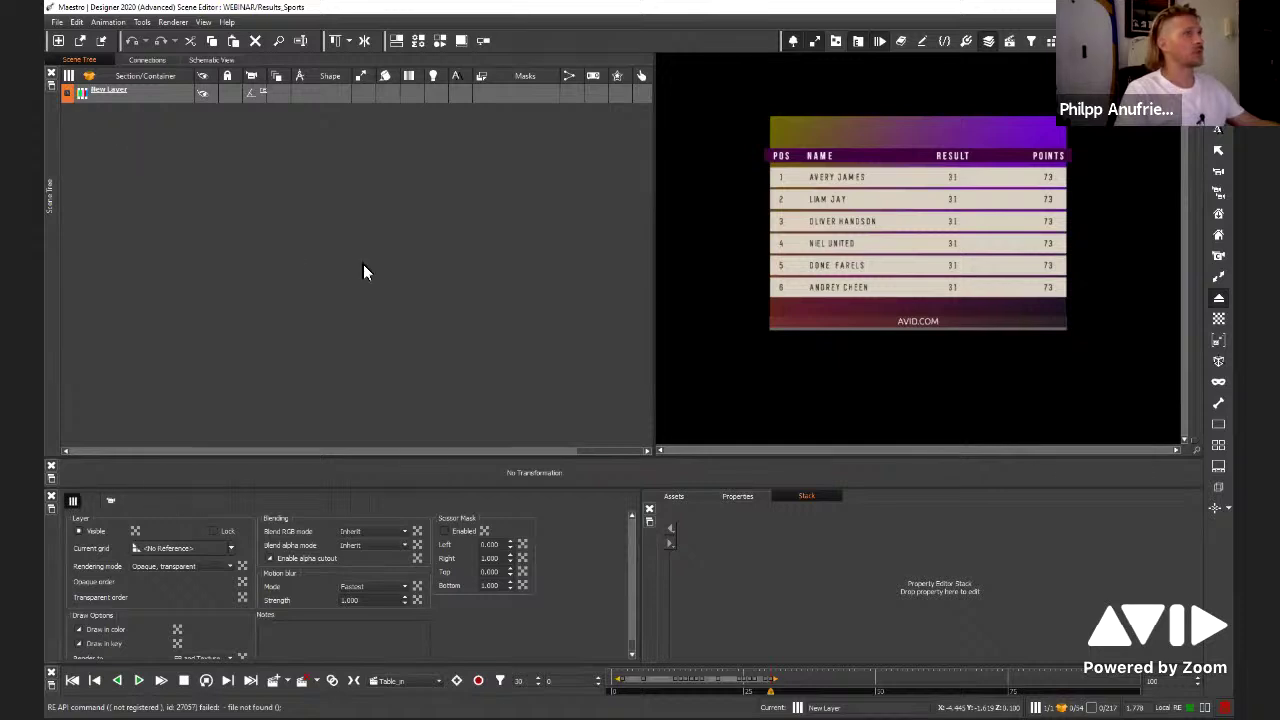
left_click(237, 250)
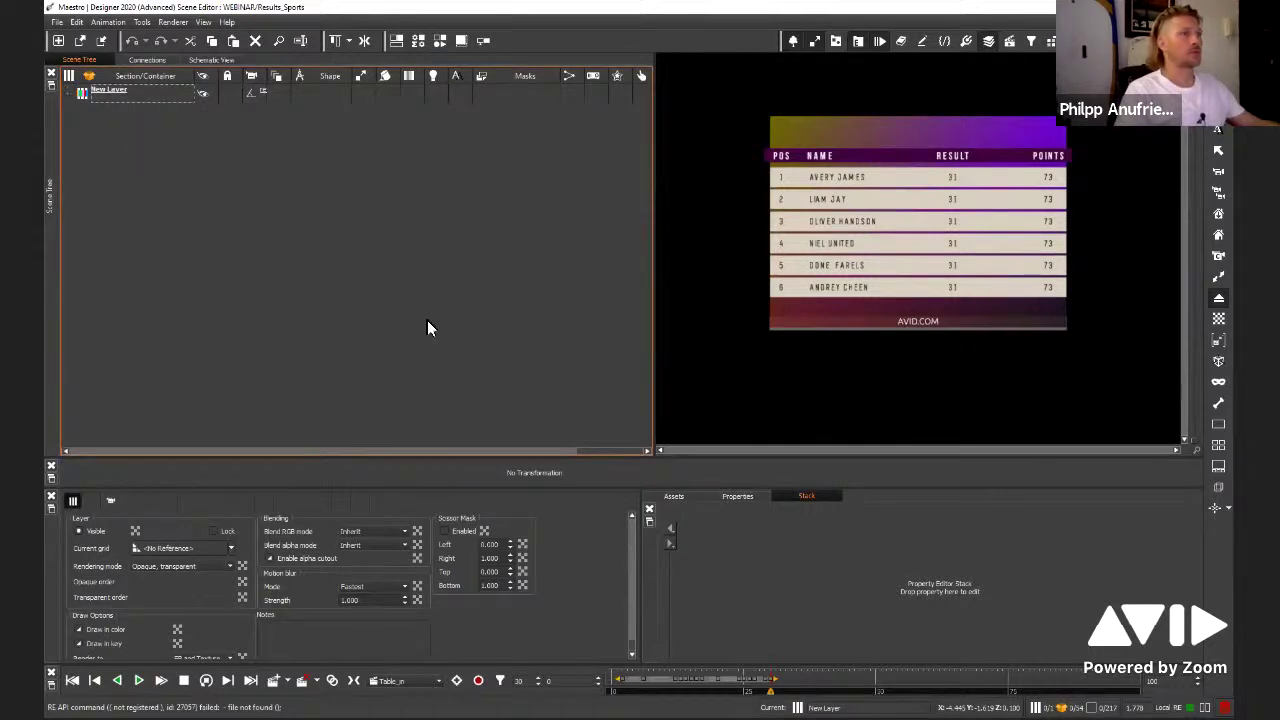
Add a Rectangle primitive under New Layer and move it to the top, above Table_body
left_click(67, 94)
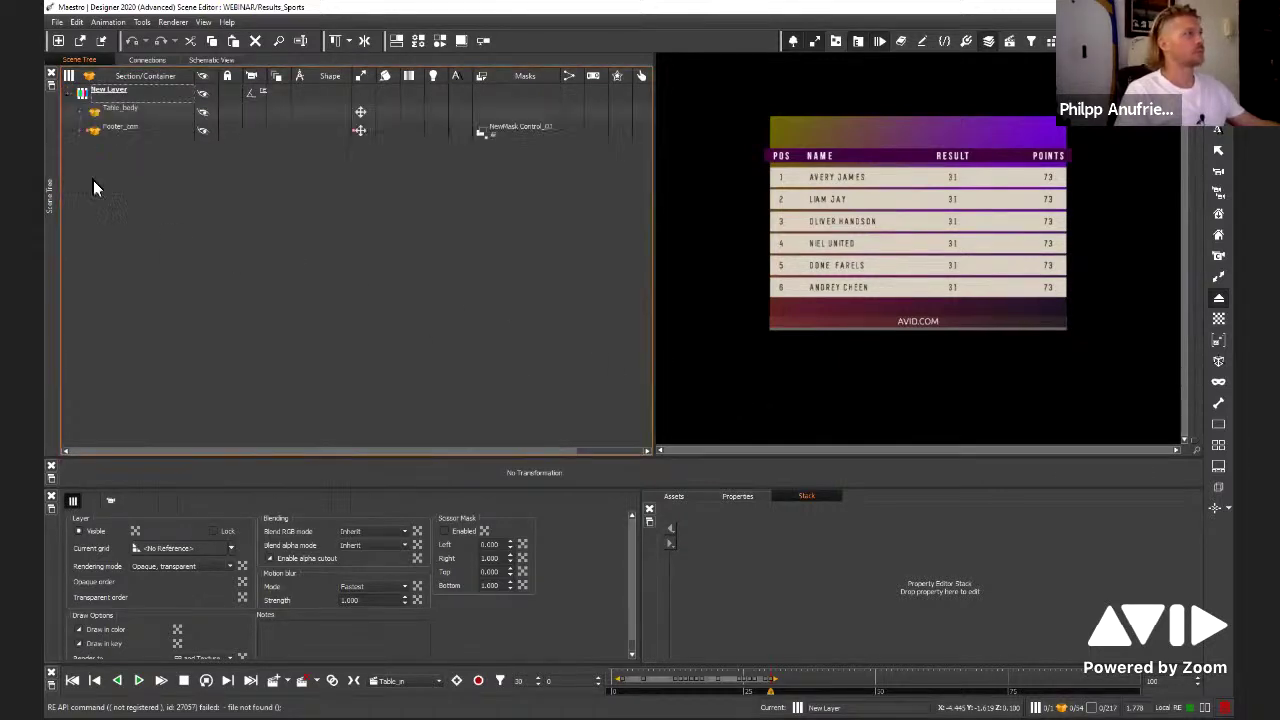
left_click(685, 497)
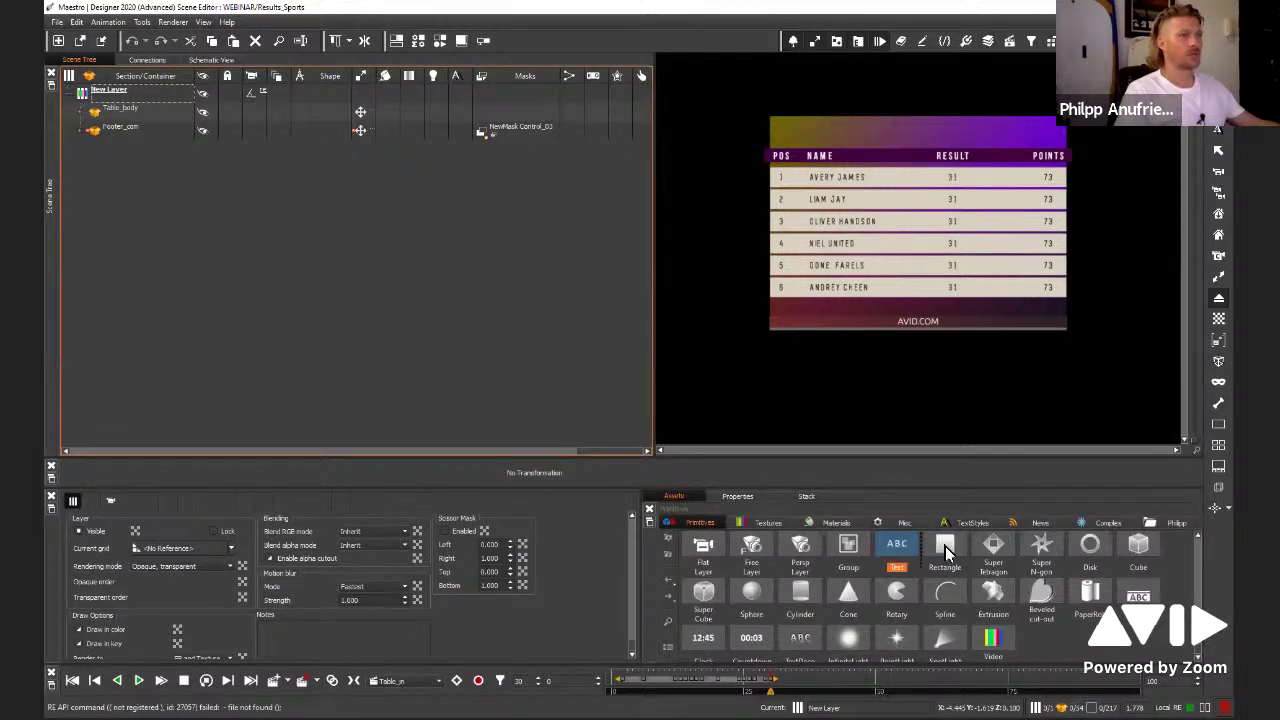
left_click_drag(948, 550, 500, 130)
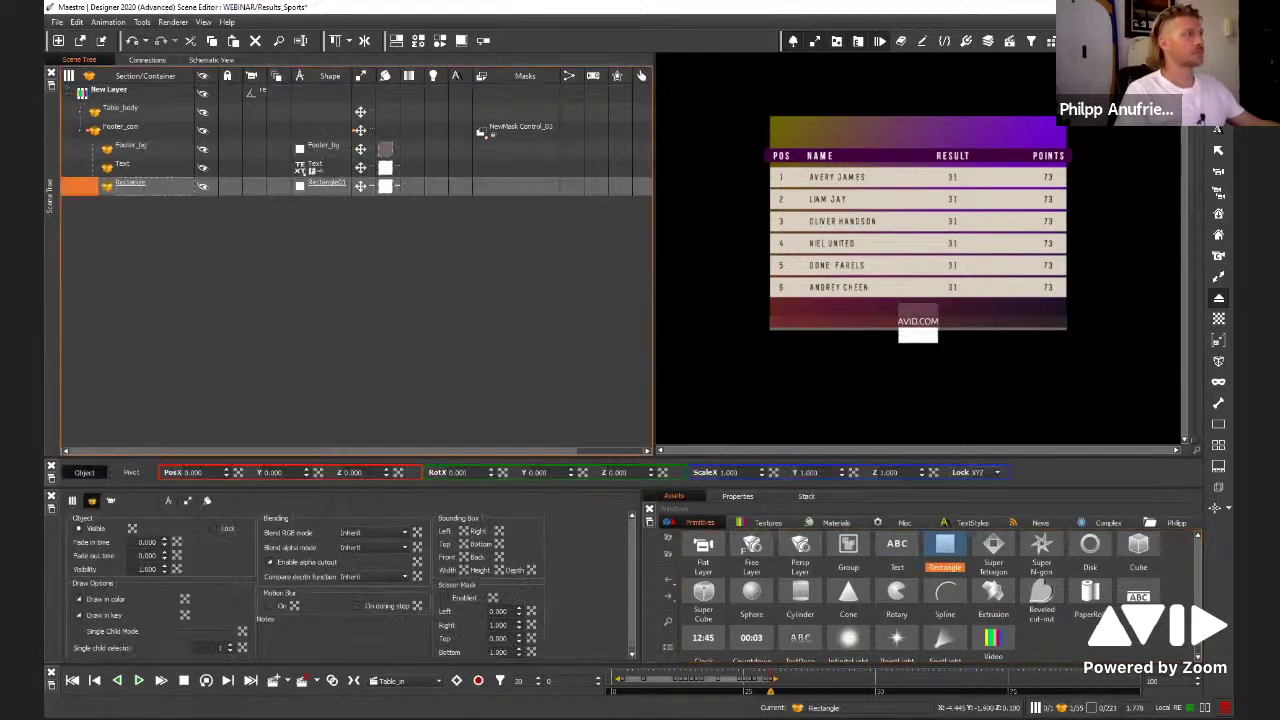
left_click_drag(119, 184, 155, 102)
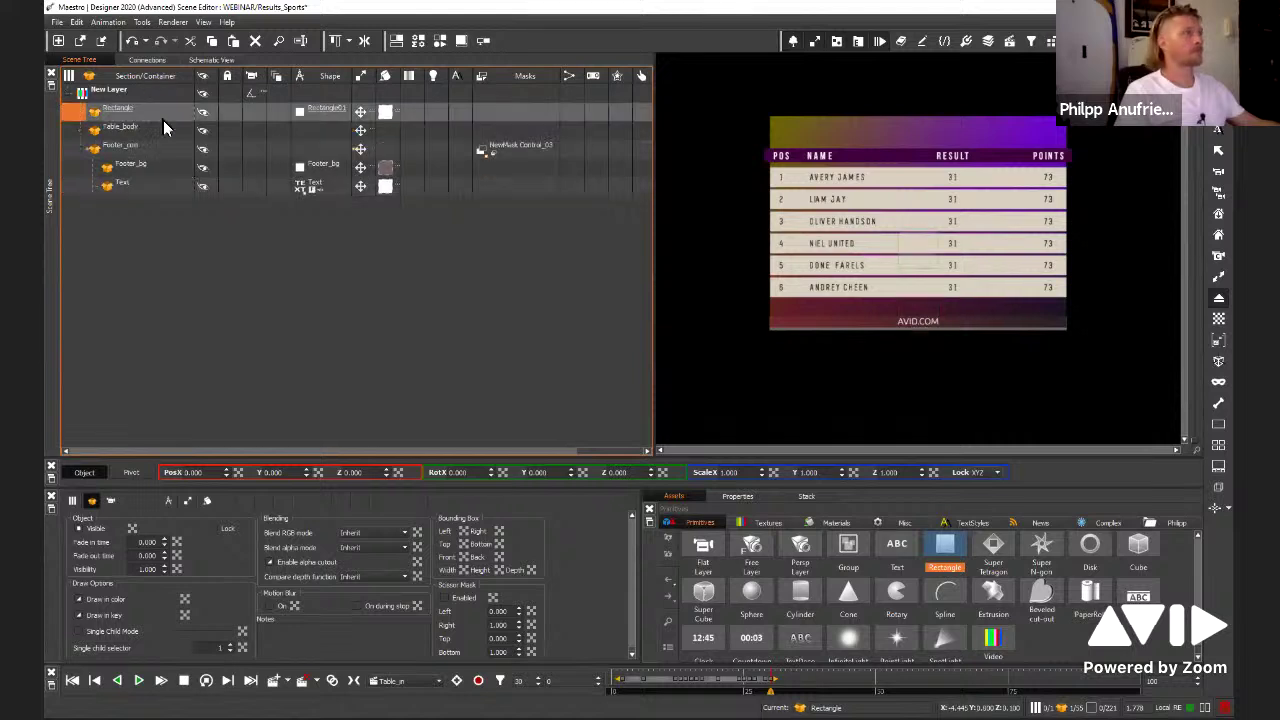
Give the Rectangle a new empty Image texture
right_click(407, 117)
mouse_move(455, 122)
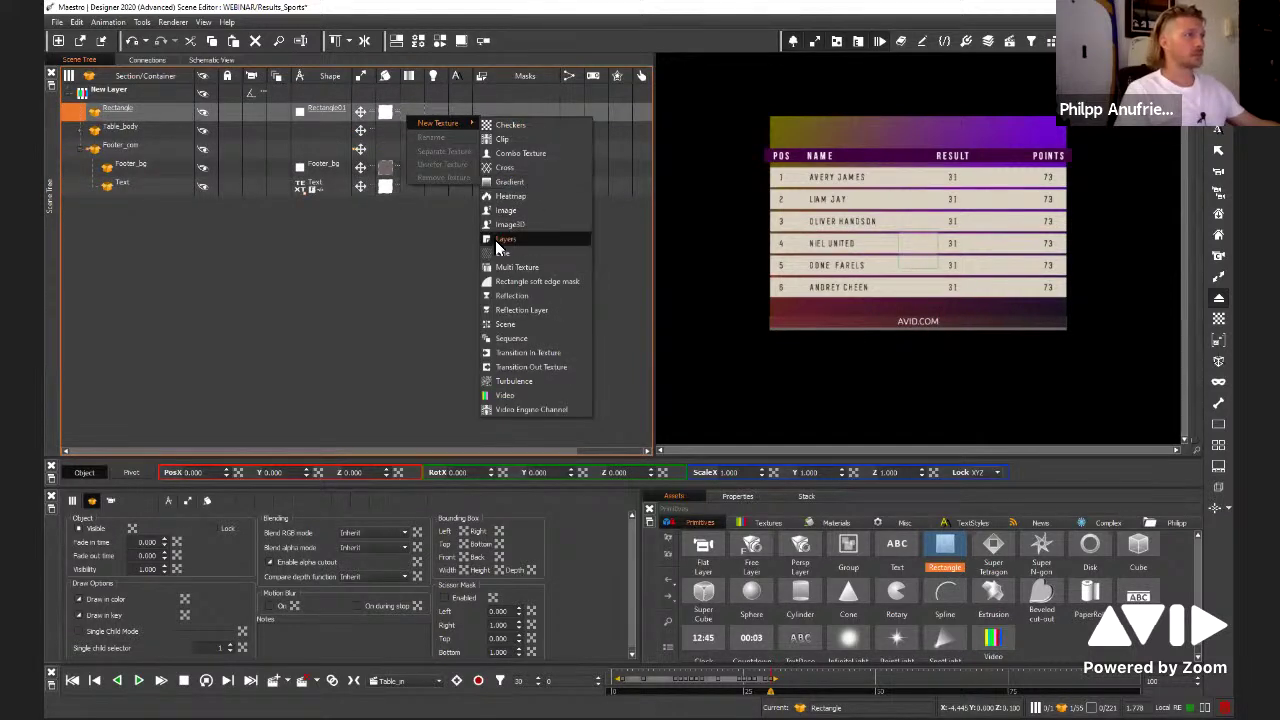
left_click(512, 211)
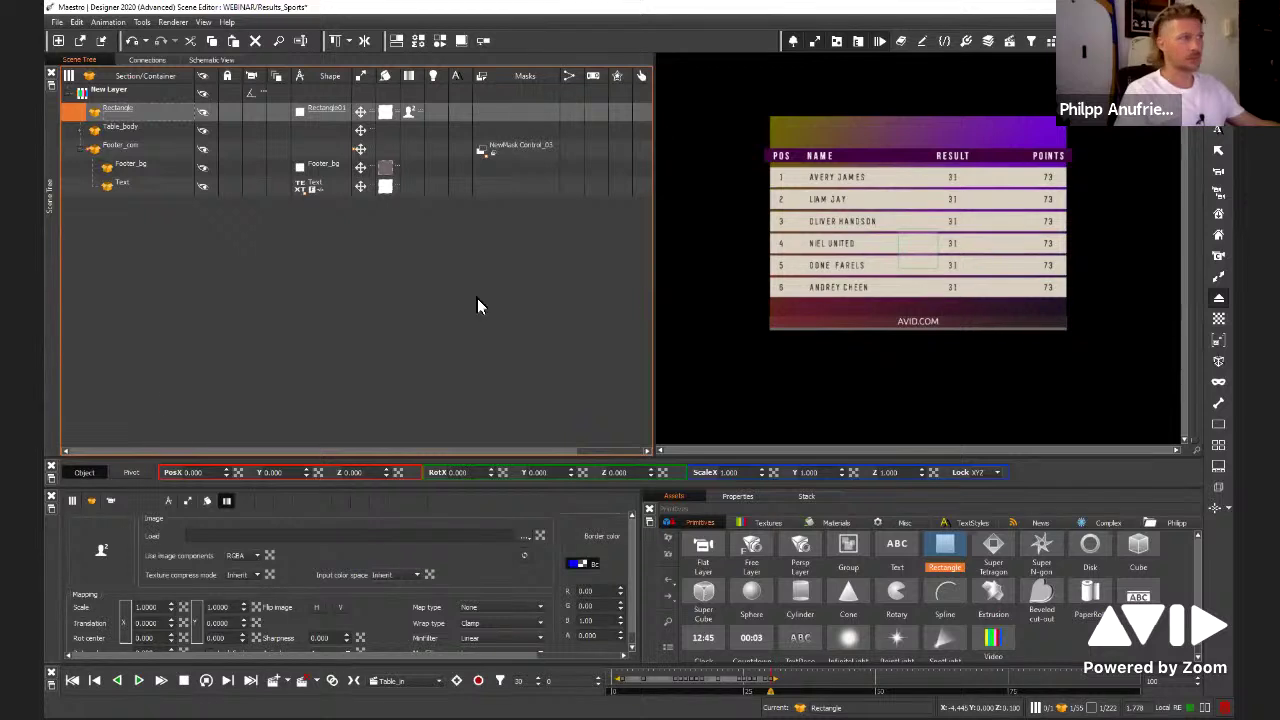
Apply the preview.jpg stadium image to the Rectangle's image texture
left_click_drag(405, 116, 408, 148)
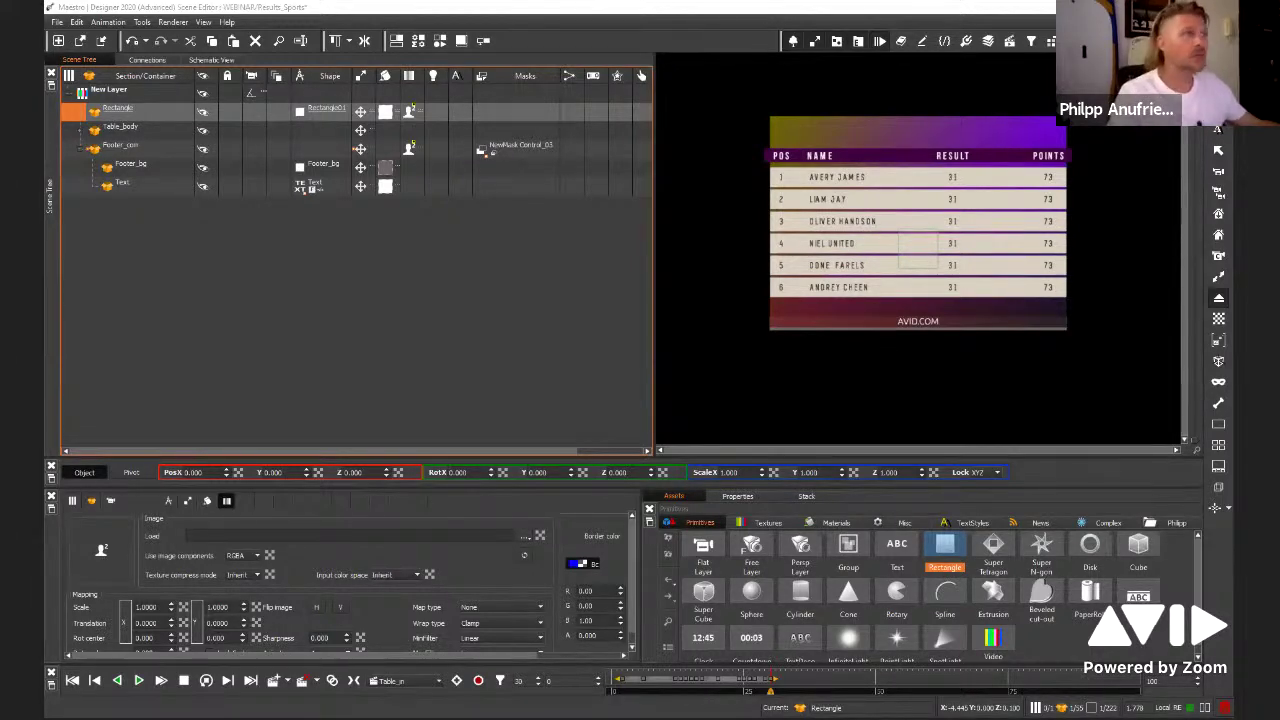
left_click_drag(399, 184, 410, 120)
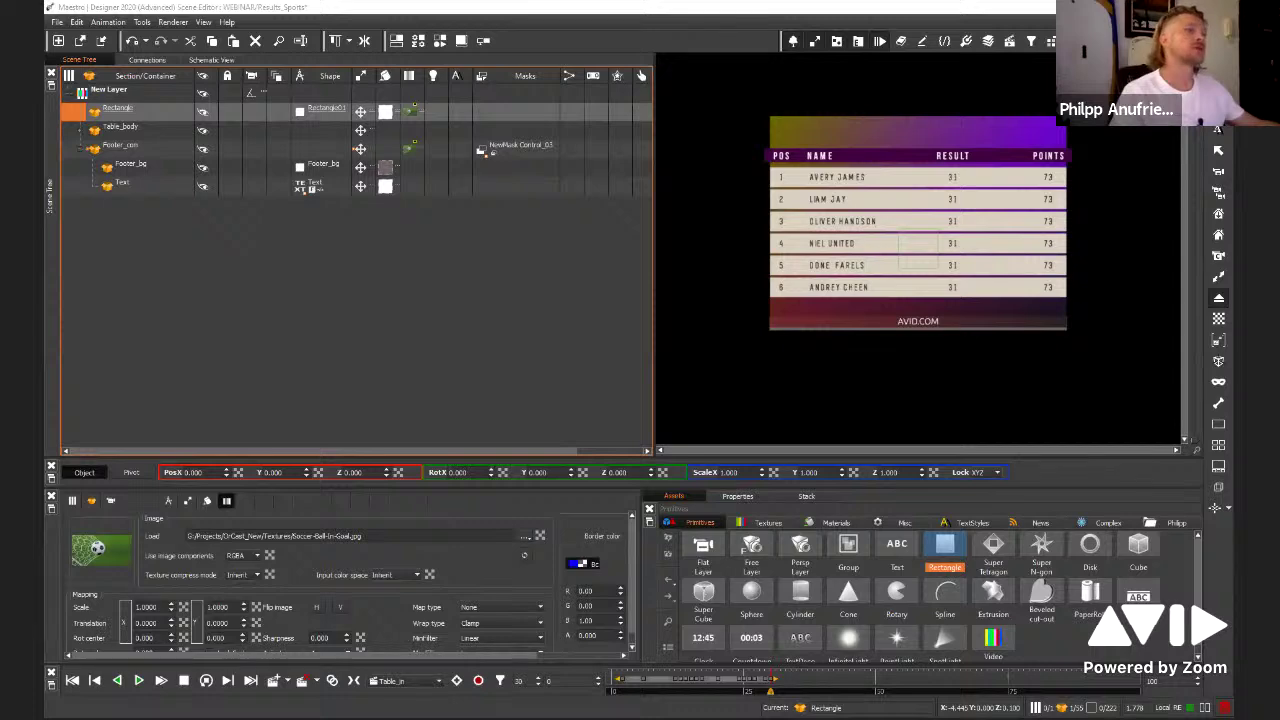
left_click_drag(842, 472, 905, 50)
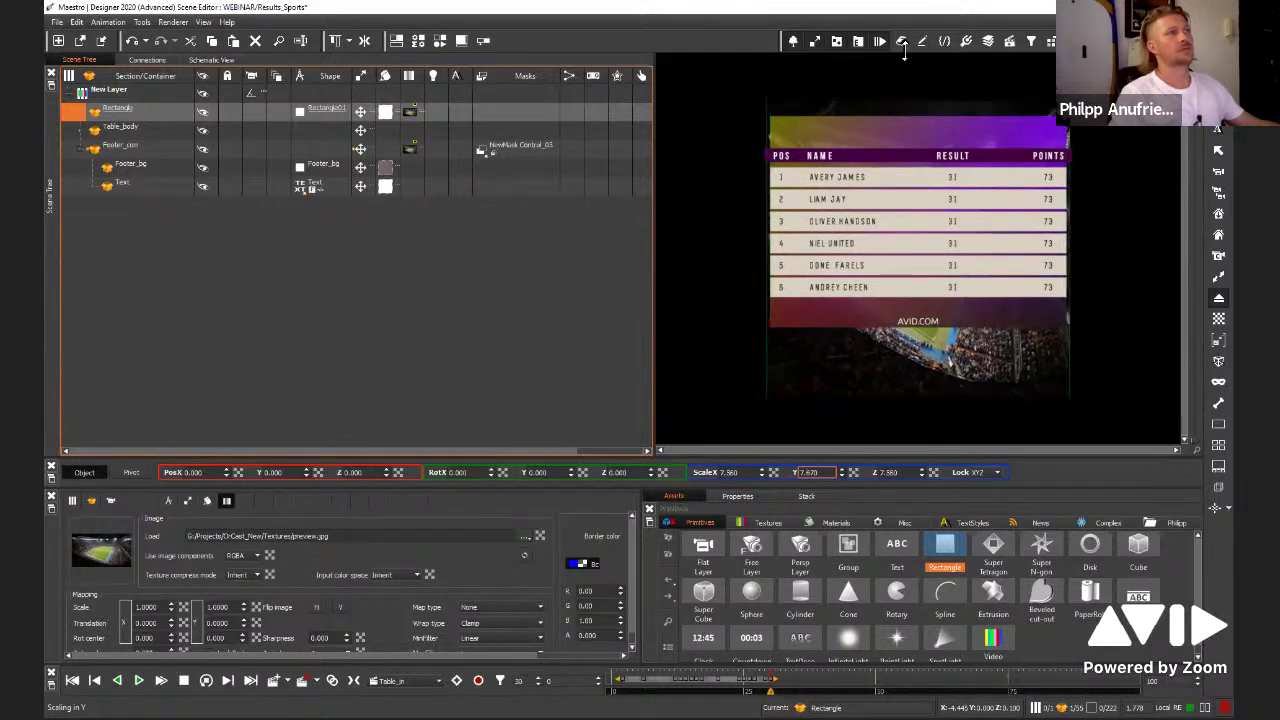
Set scale Lock to None and scale the Rectangle to 13.560 × 7.679 to fill the frame
left_click(996, 473)
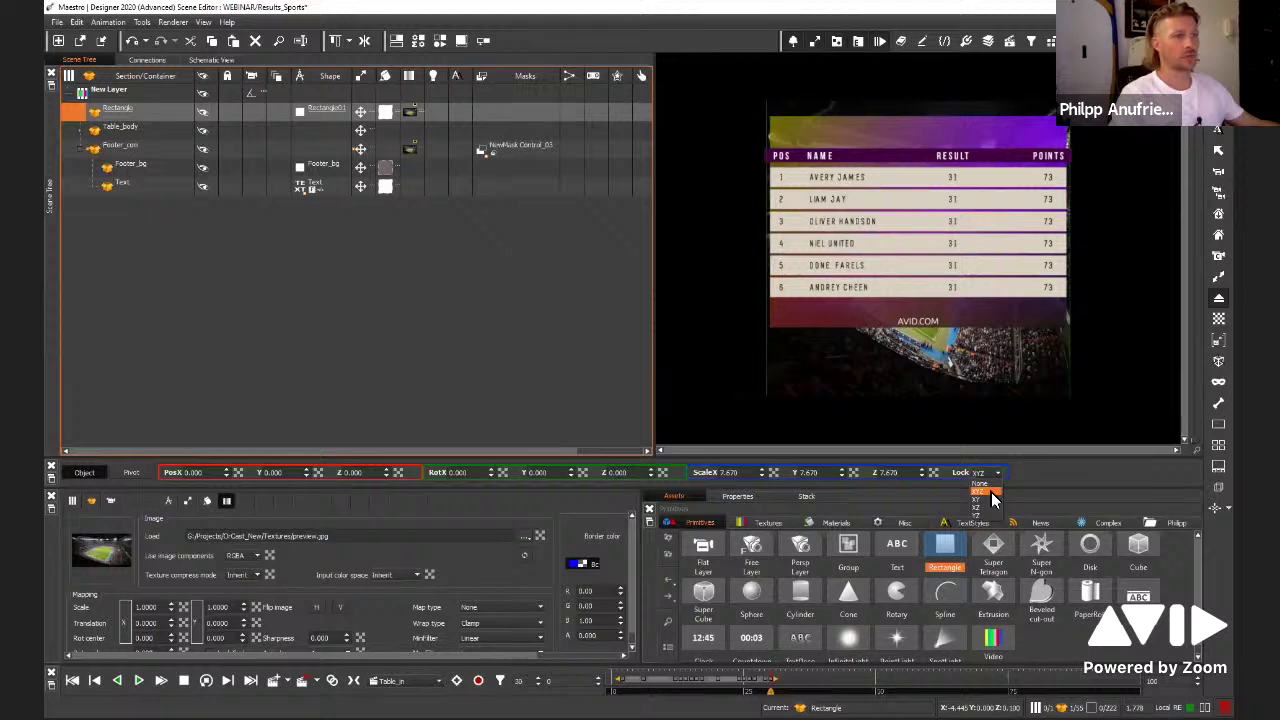
left_click(991, 493)
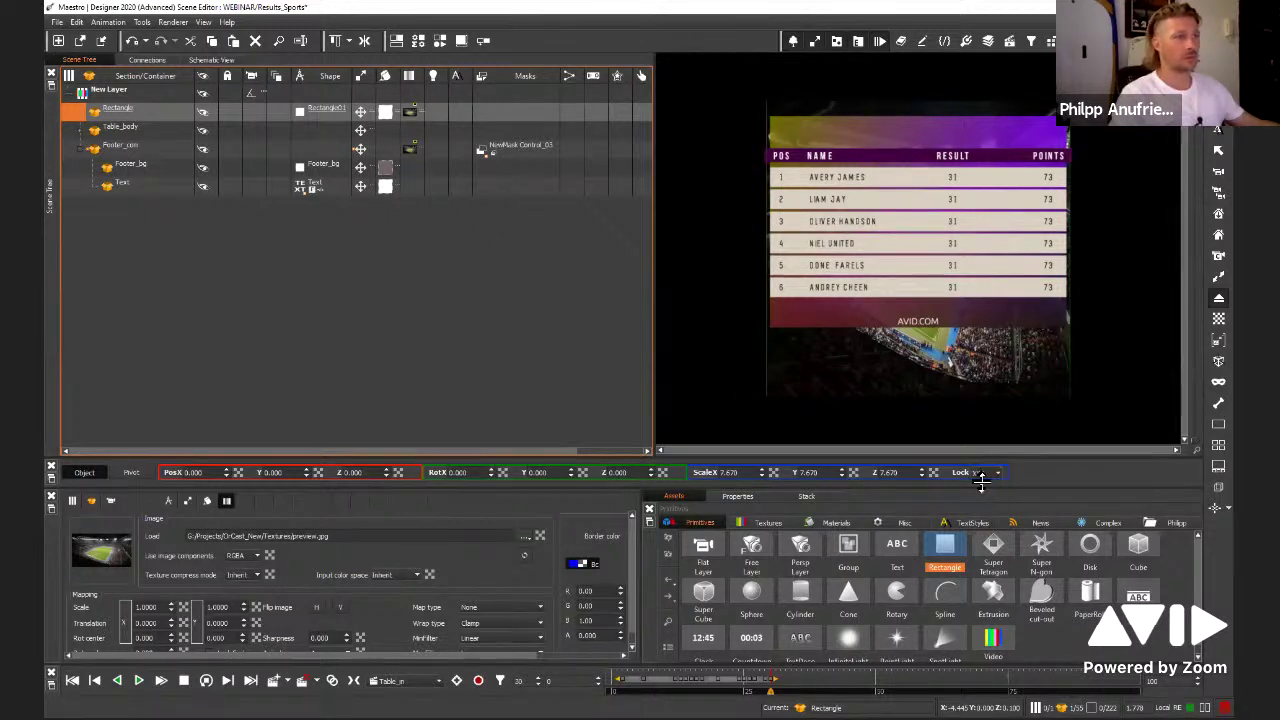
left_click_drag(762, 473, 906, 637)
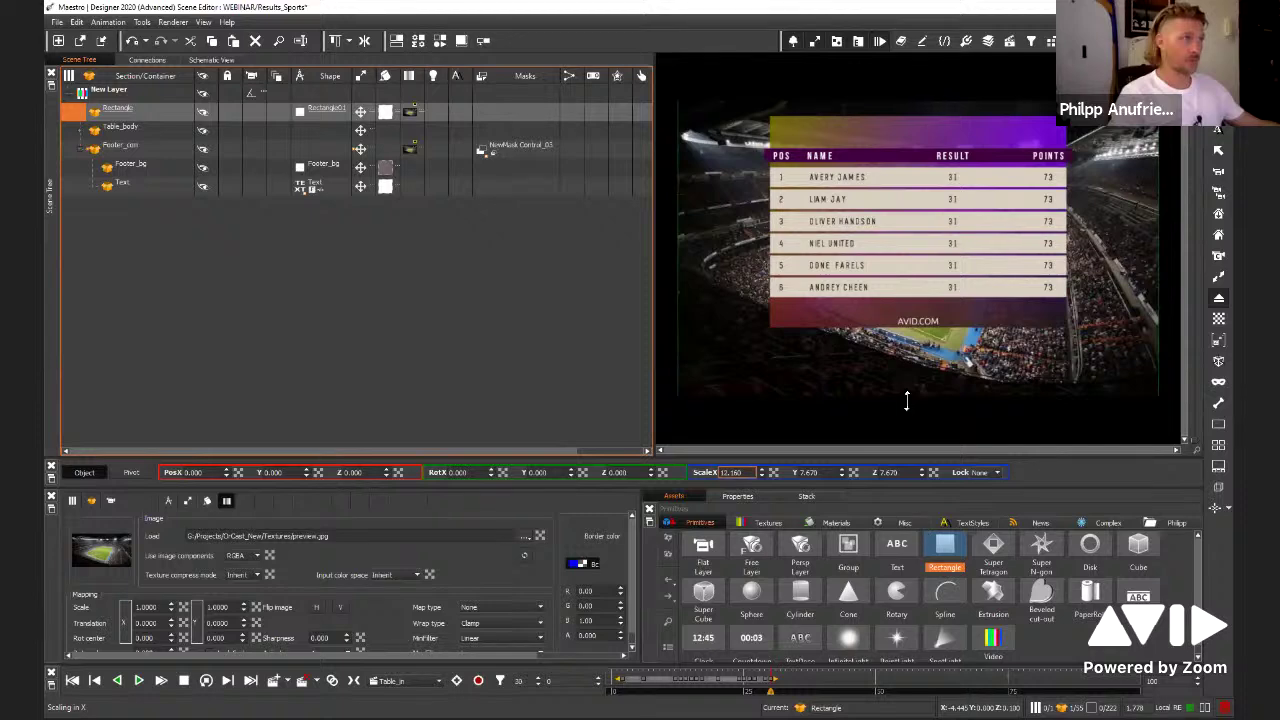
left_click_drag(906, 402, 913, 148)
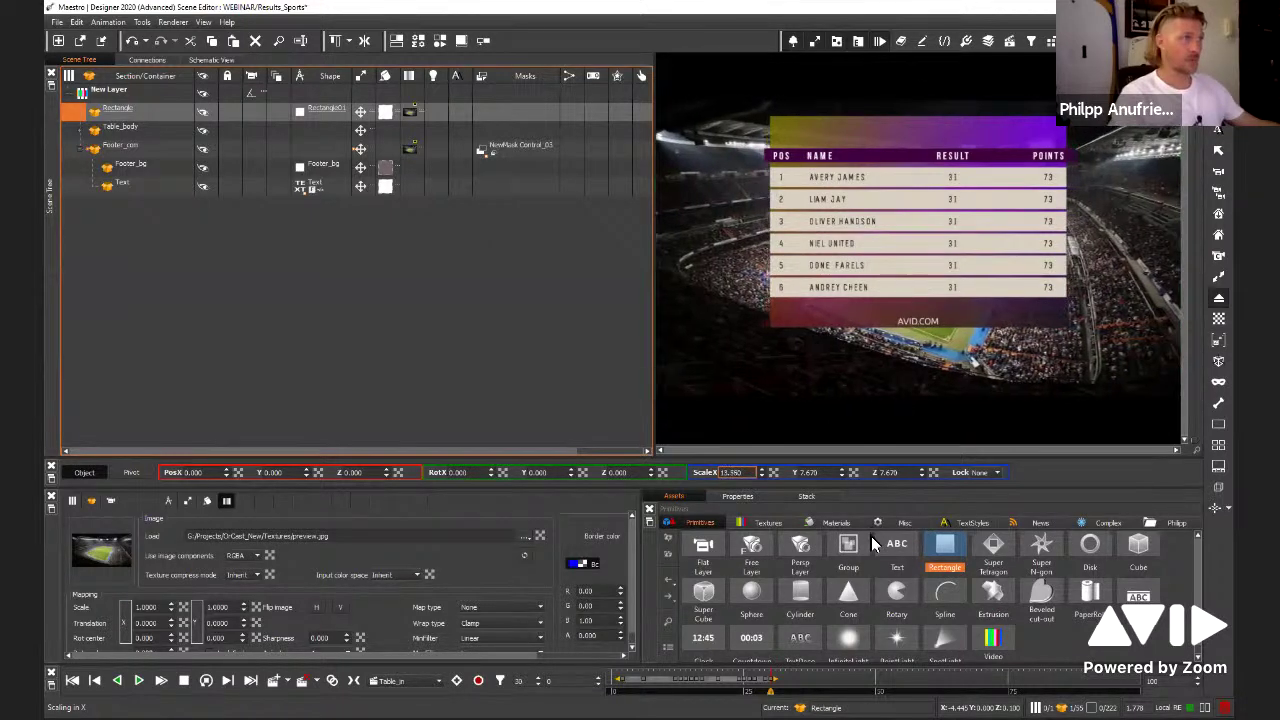
left_click(571, 325)
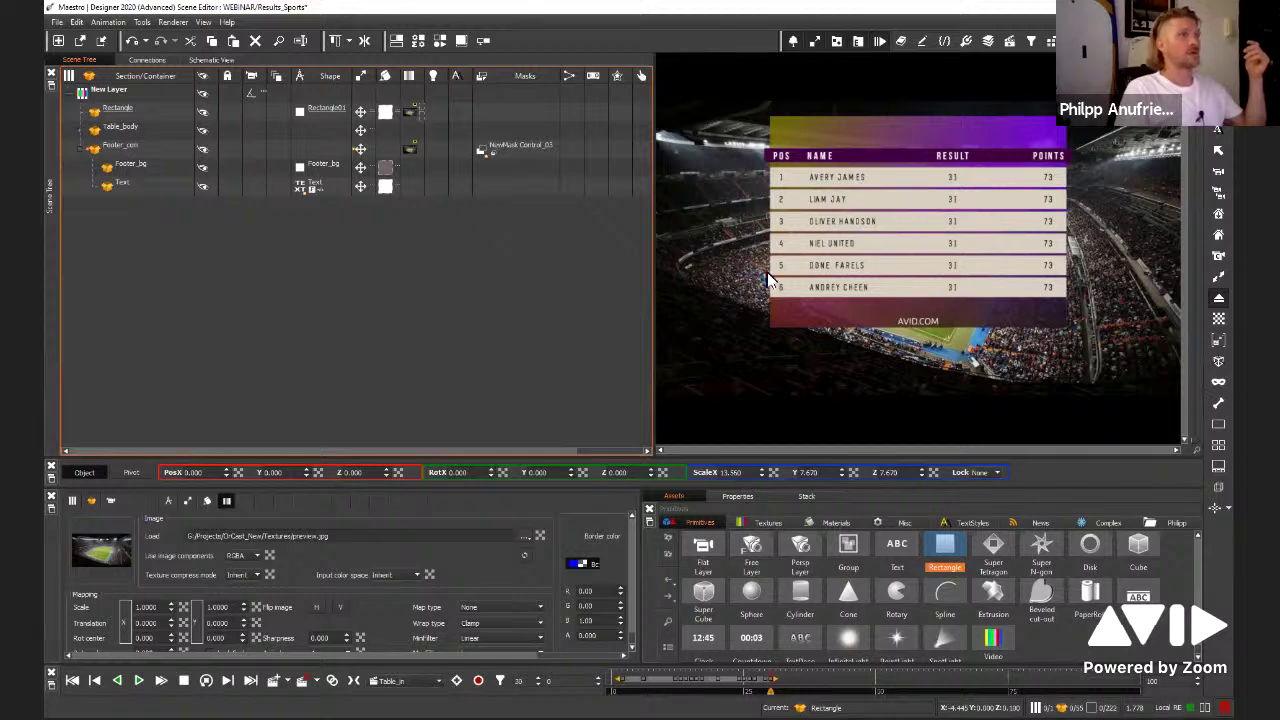
Select Row_07 from its last-name text and view its connections in the Connections tab
left_click(823, 286)
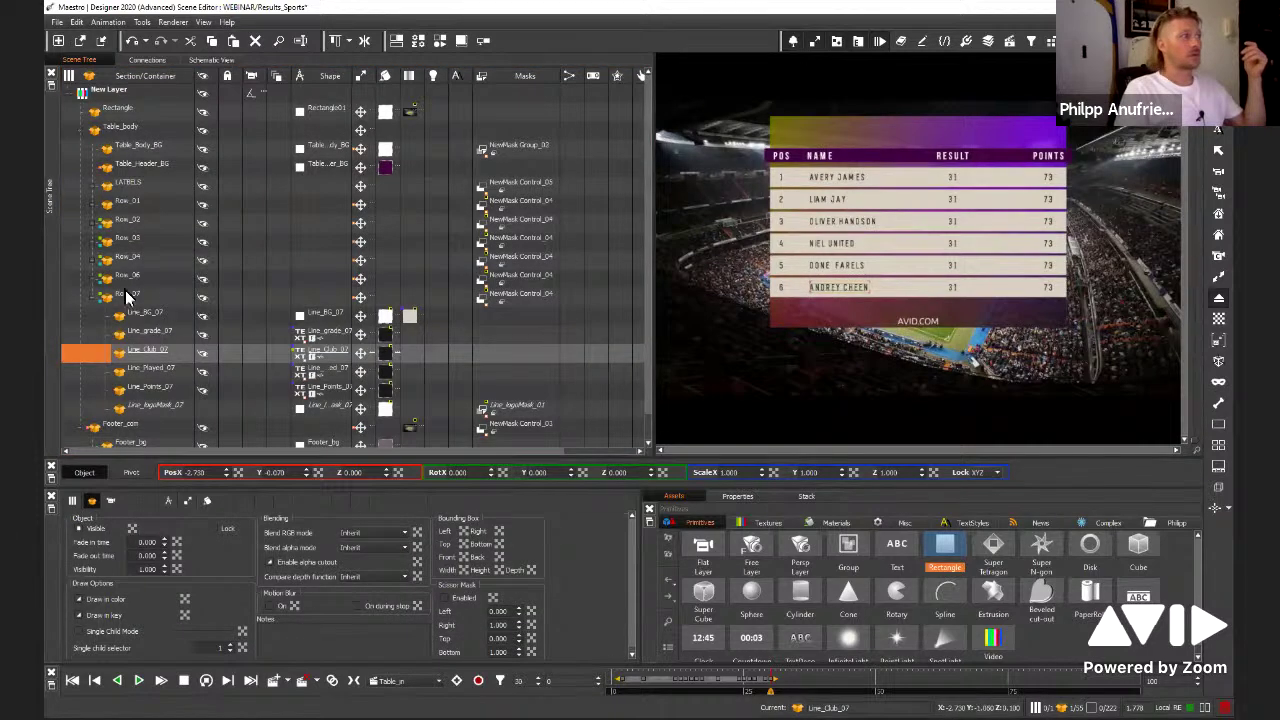
left_click(92, 295)
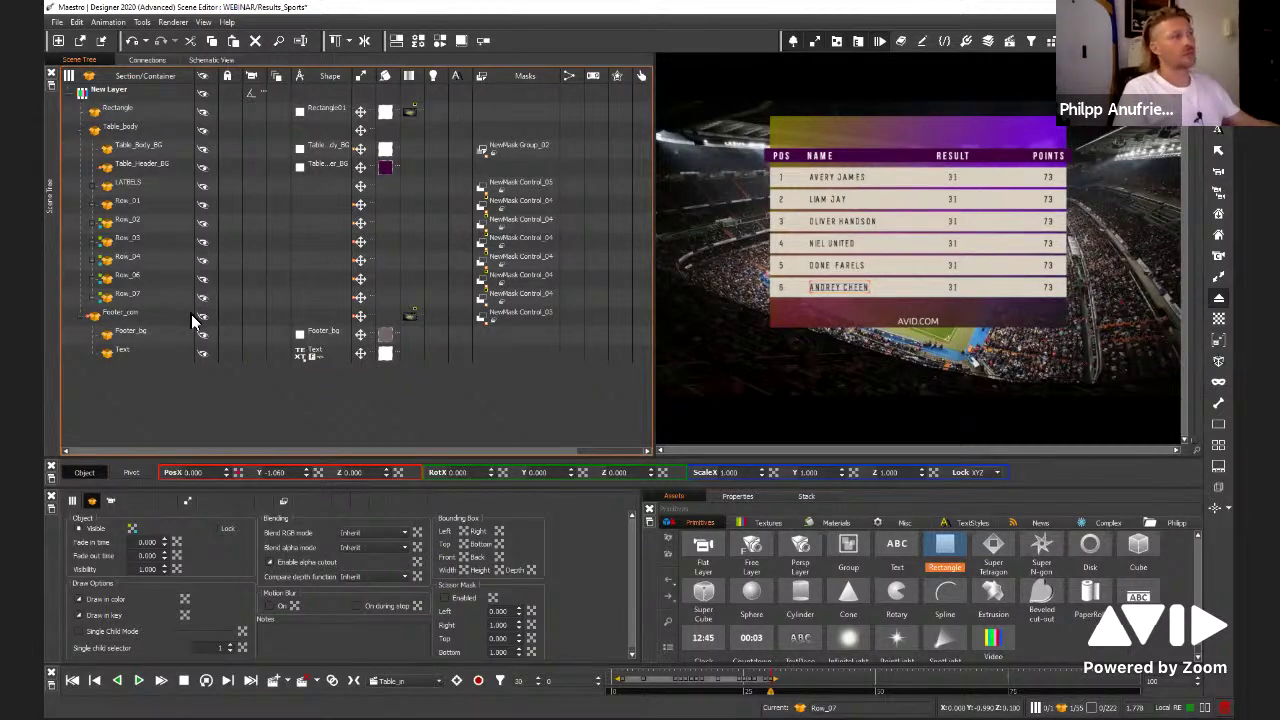
left_click(147, 59)
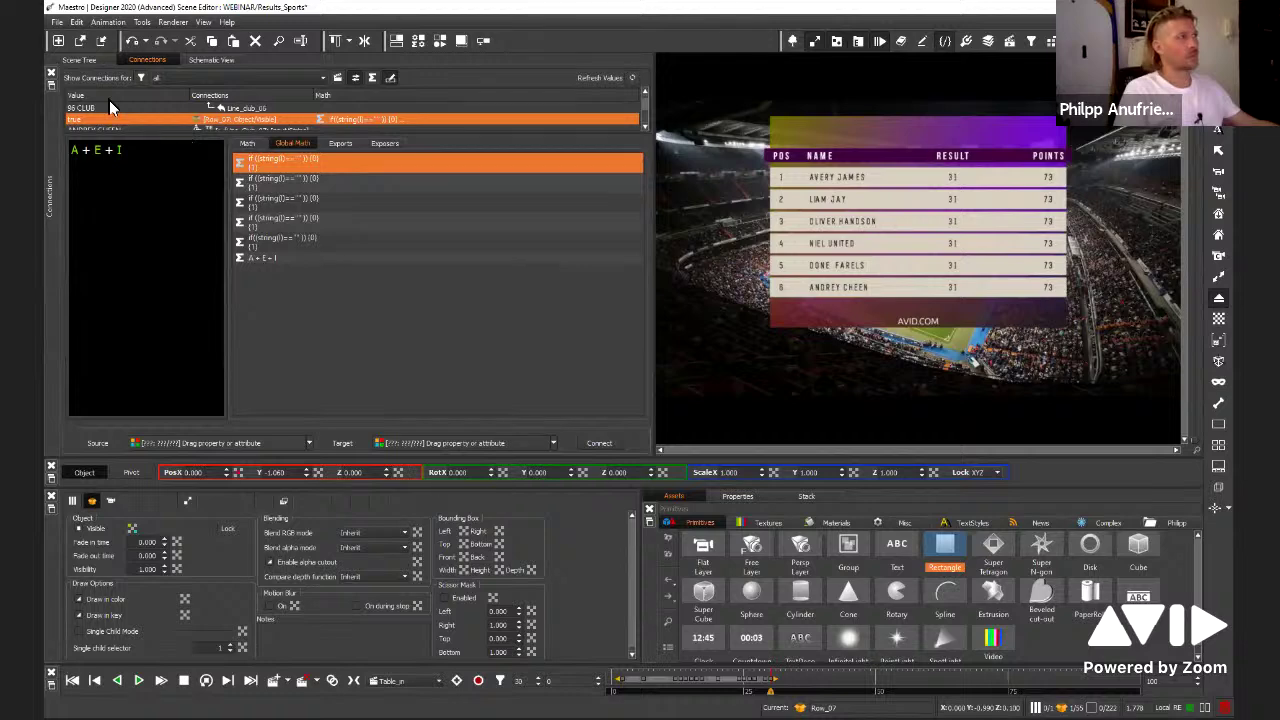
Toggle Row_07 and Row_06 visibility off and on, then expand Row_07 and select Line_Club_07
left_click(231, 118)
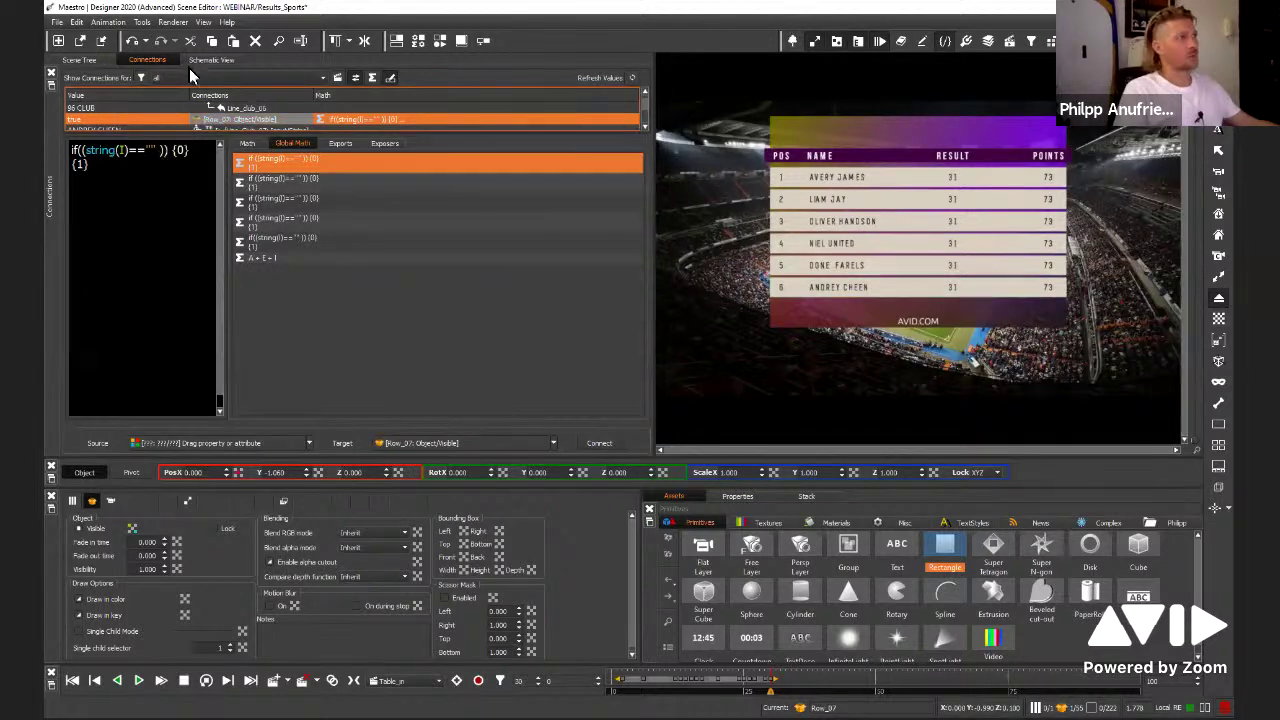
left_click(88, 59)
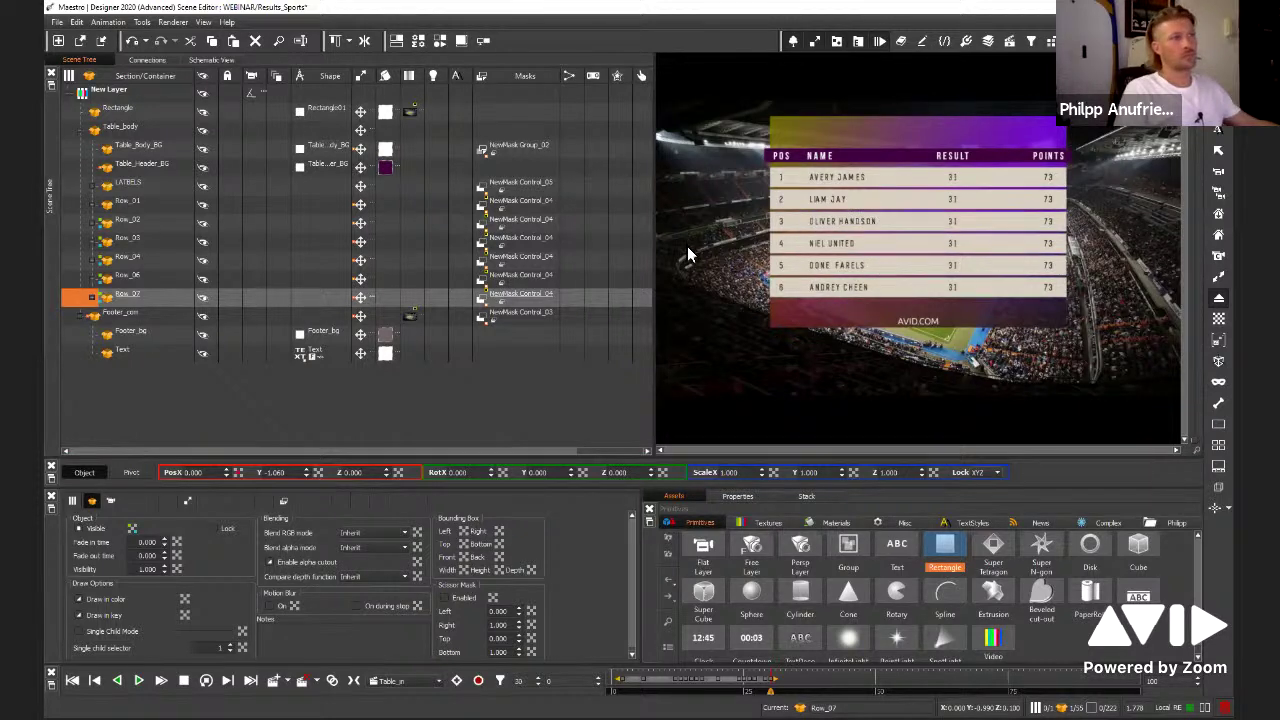
left_click(203, 297)
left_click(209, 278)
left_click(209, 278)
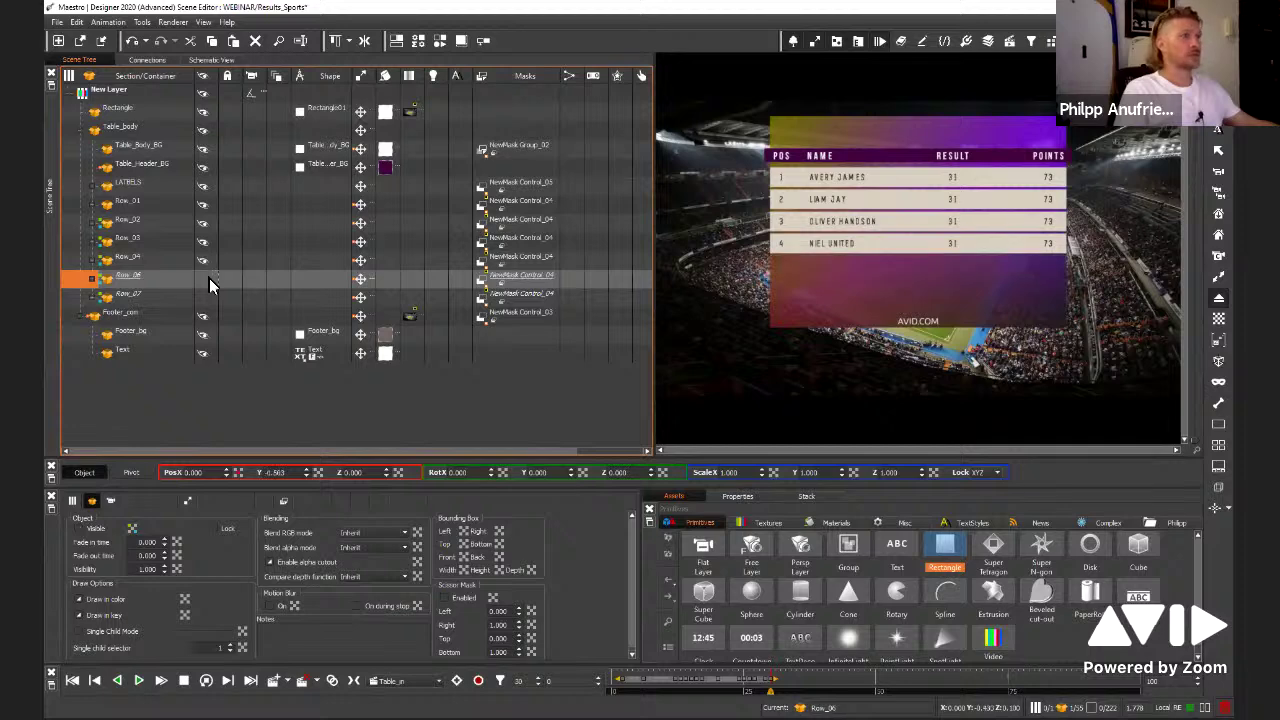
left_click(209, 278)
left_click(203, 297)
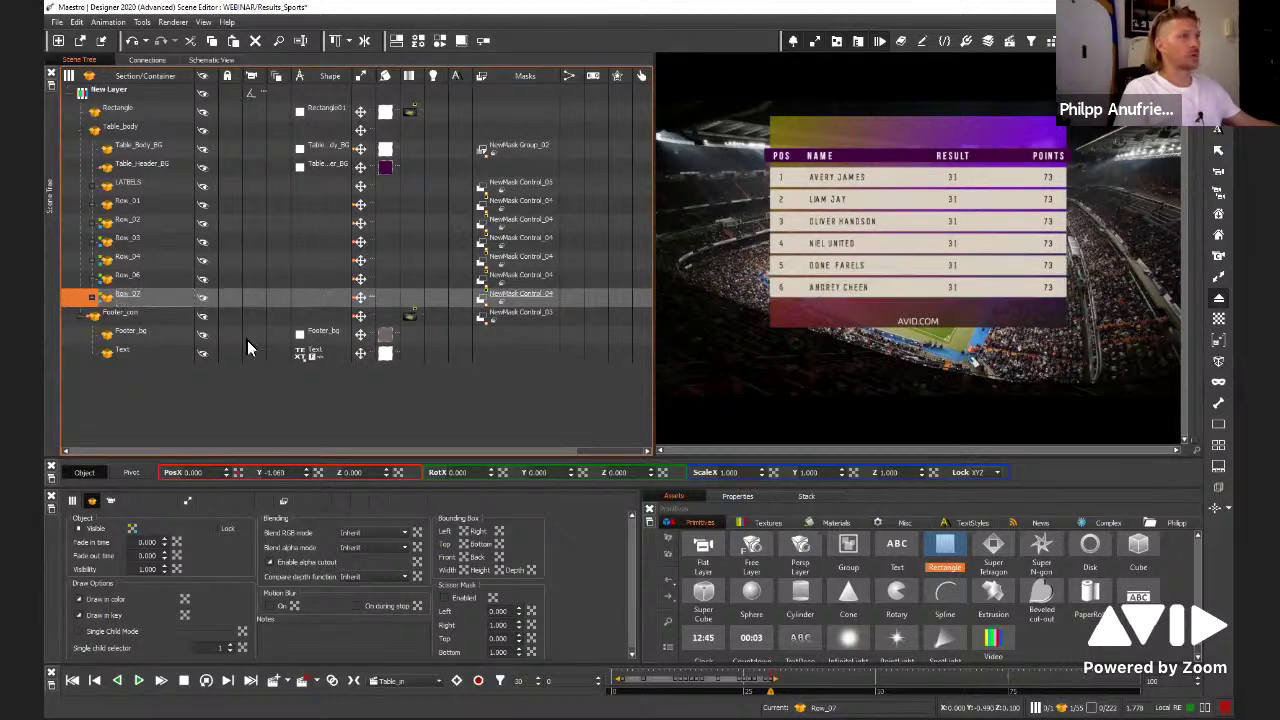
left_click(821, 288)
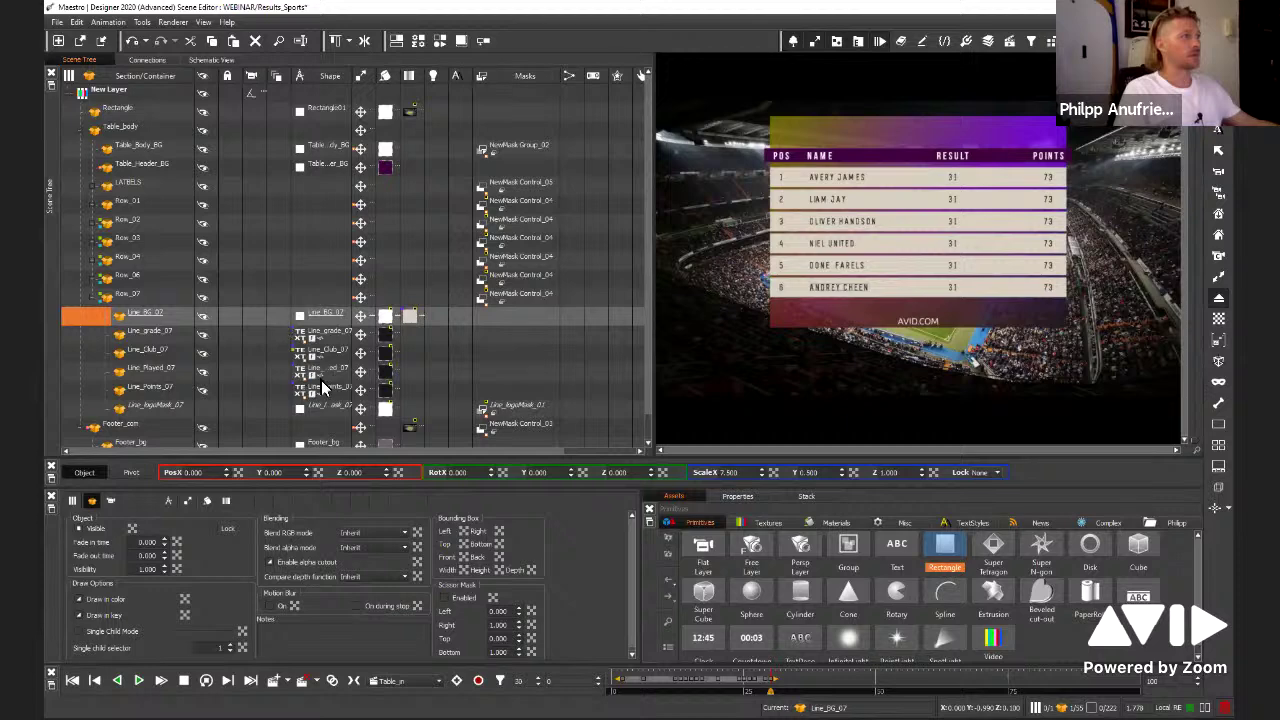
left_click(306, 354)
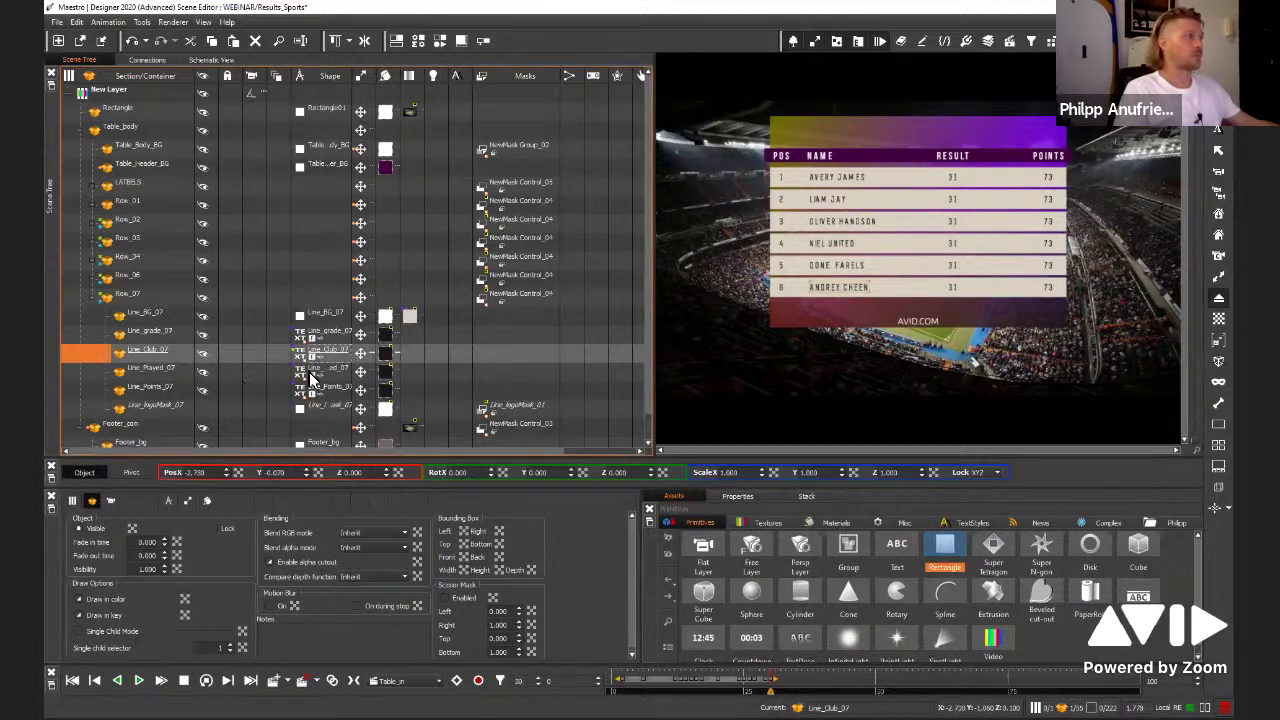
left_click(306, 356)
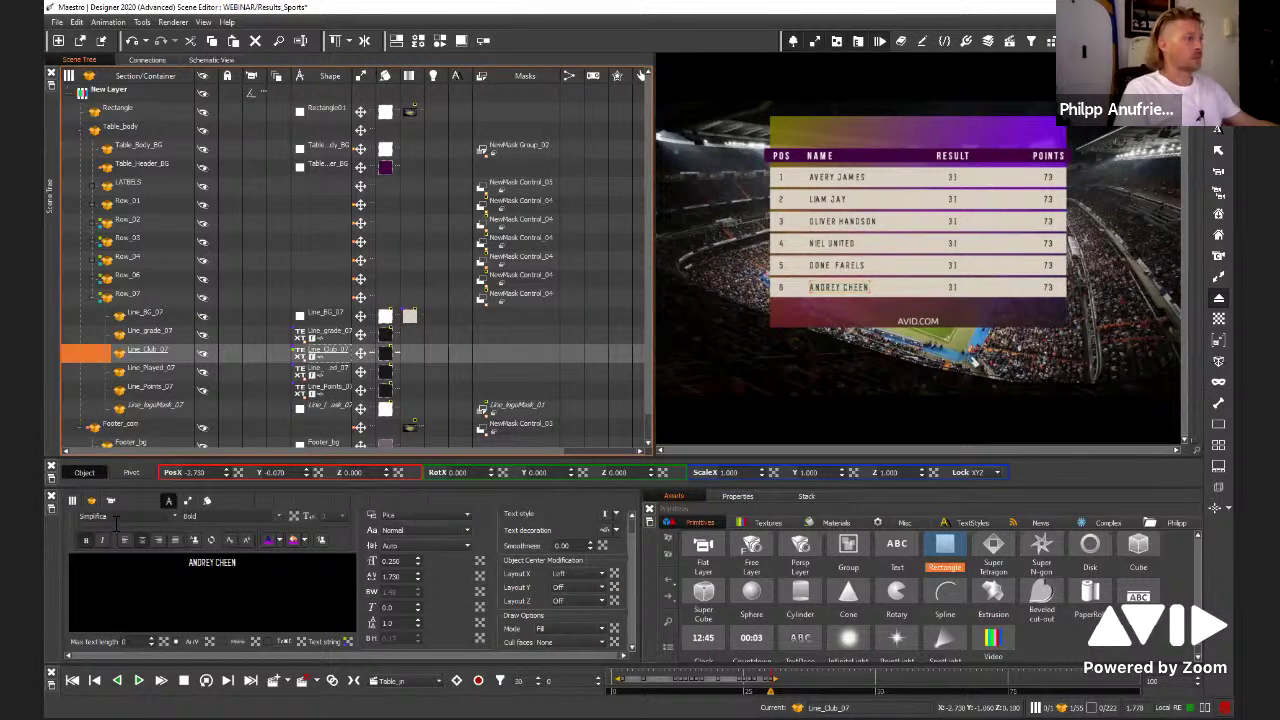
key("ctrl+a")
key("Delete")
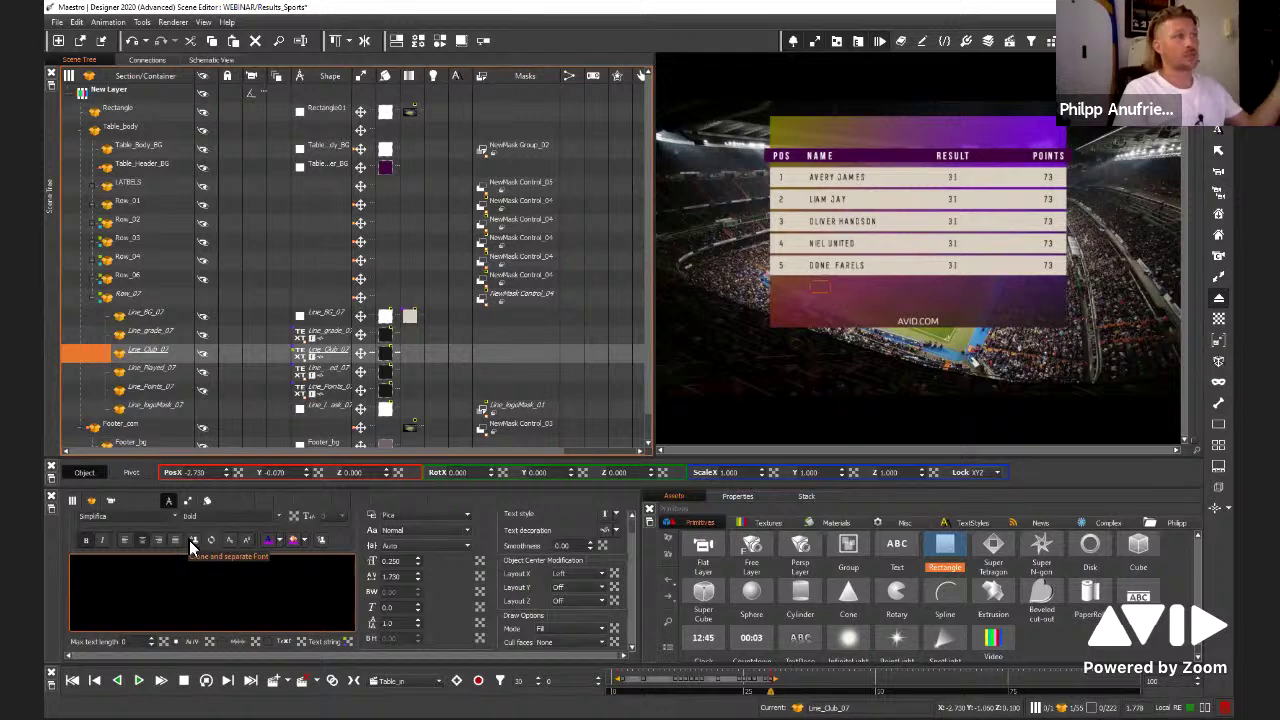
type("sdfsdfsdf")
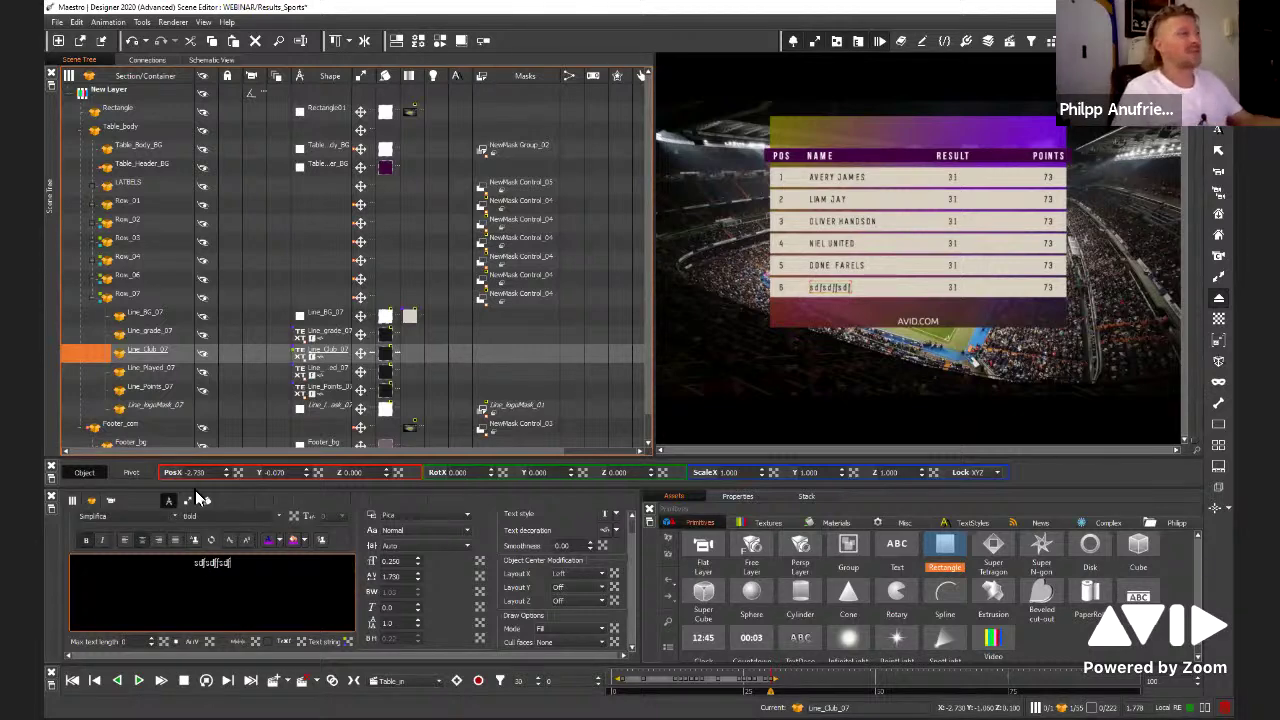
left_click(201, 297)
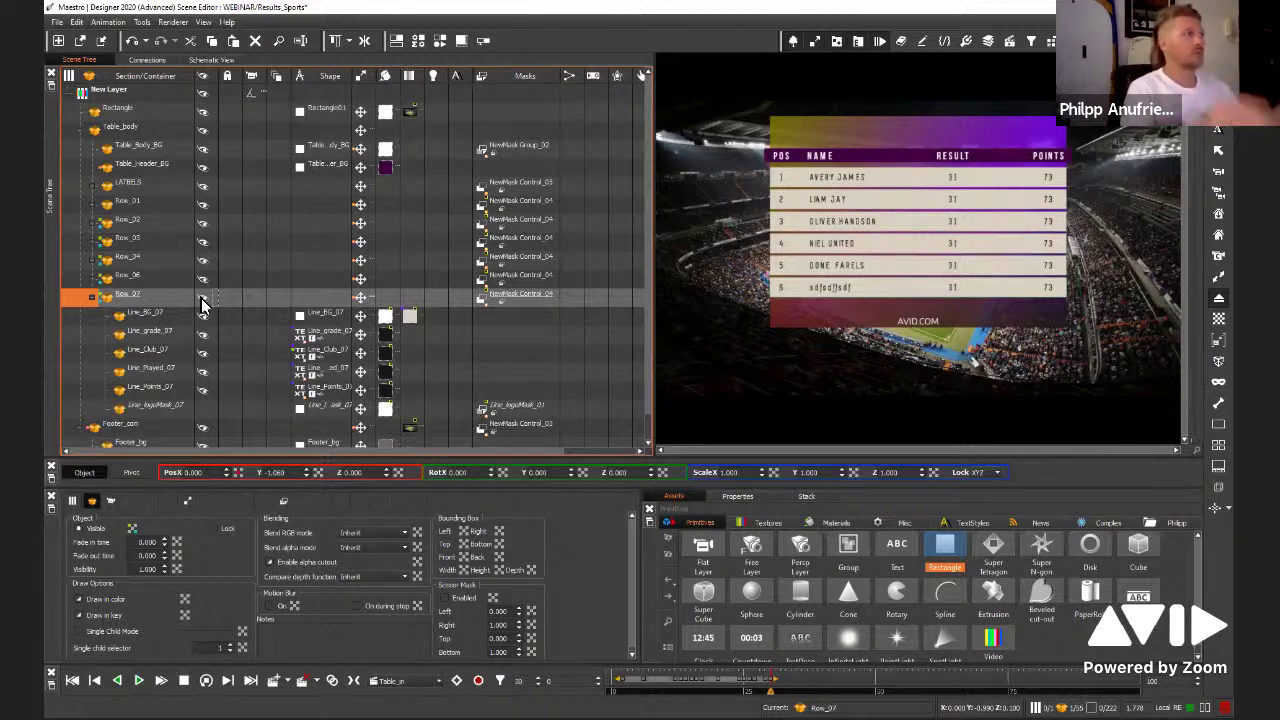
left_click(99, 302)
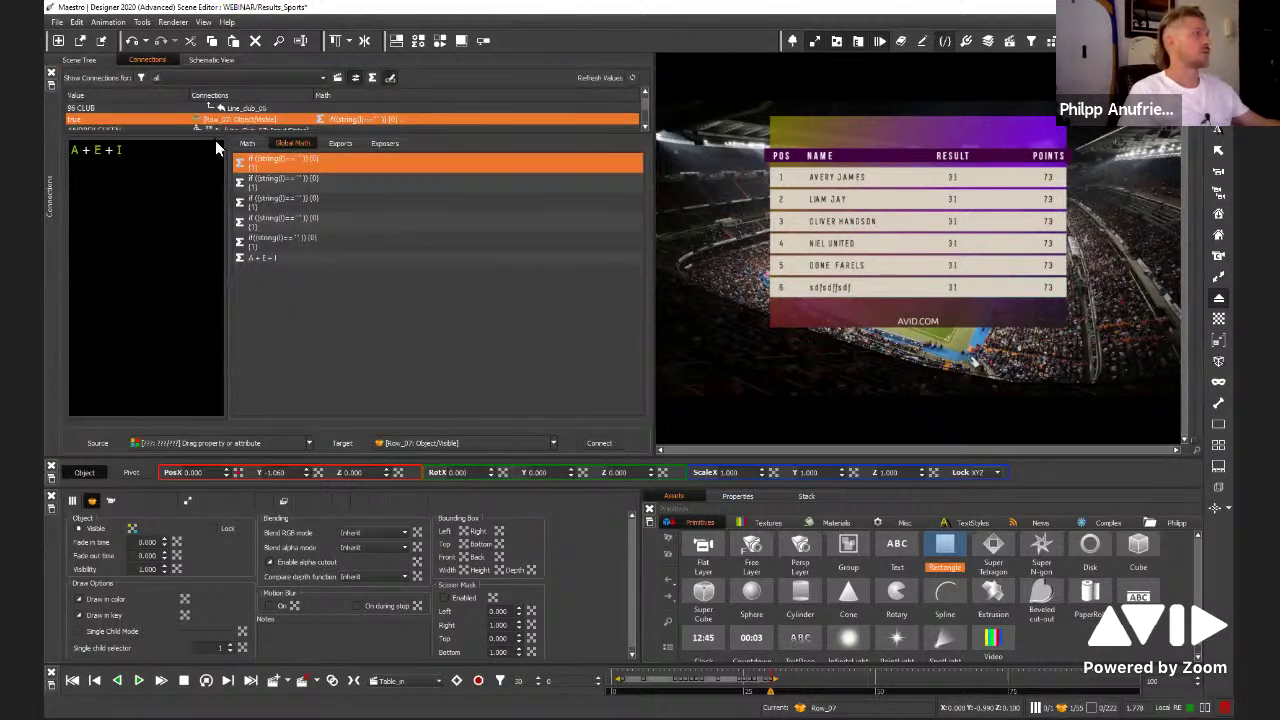
left_click_drag(217, 138, 228, 390)
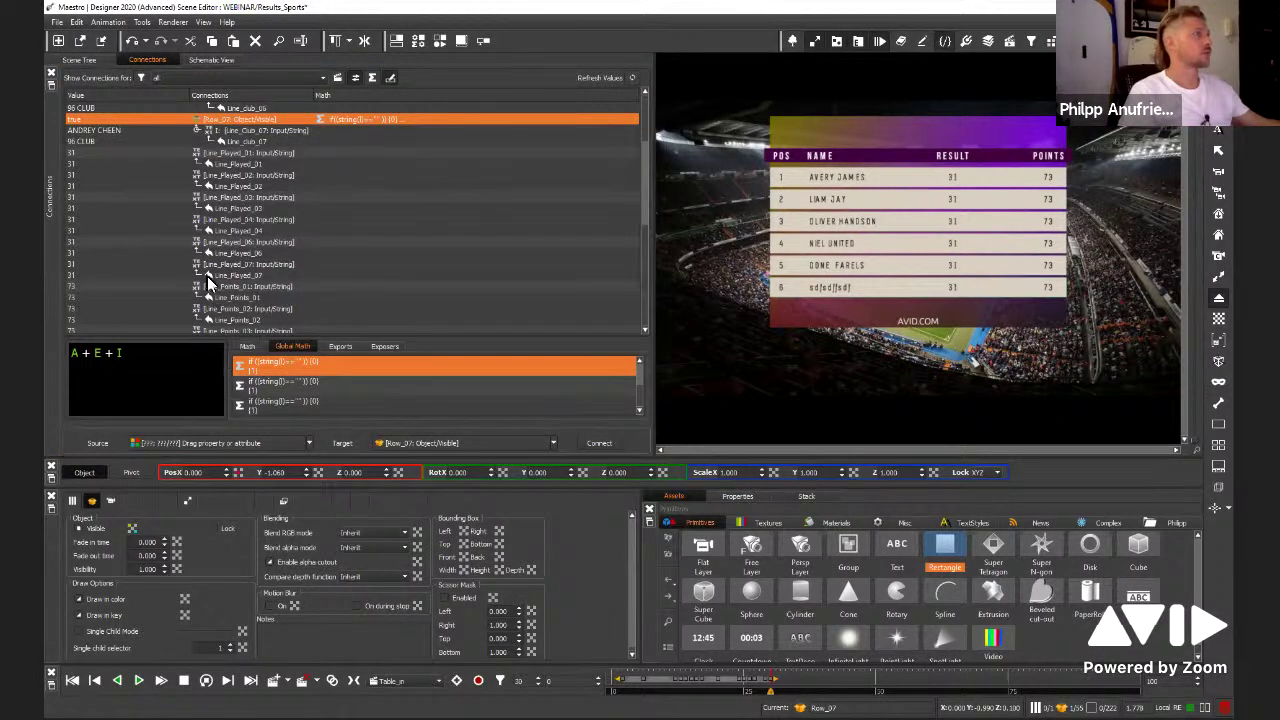
right_click(207, 118)
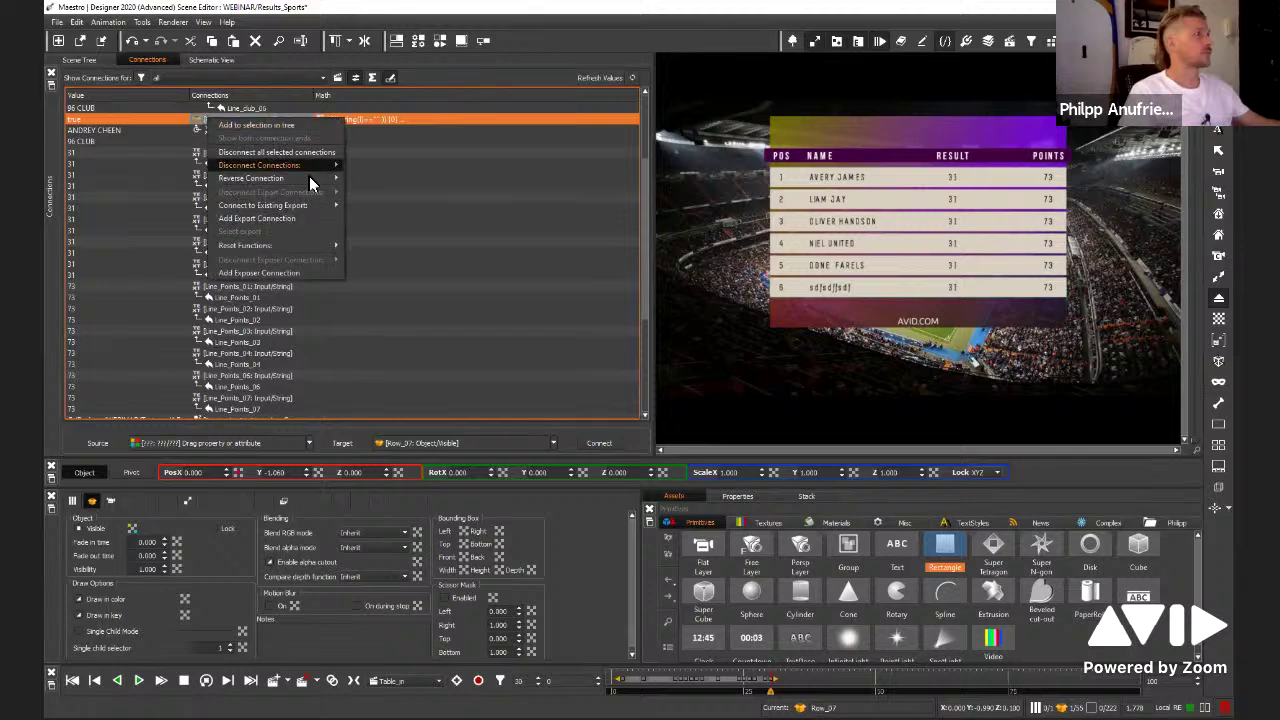
mouse_move(290, 187)
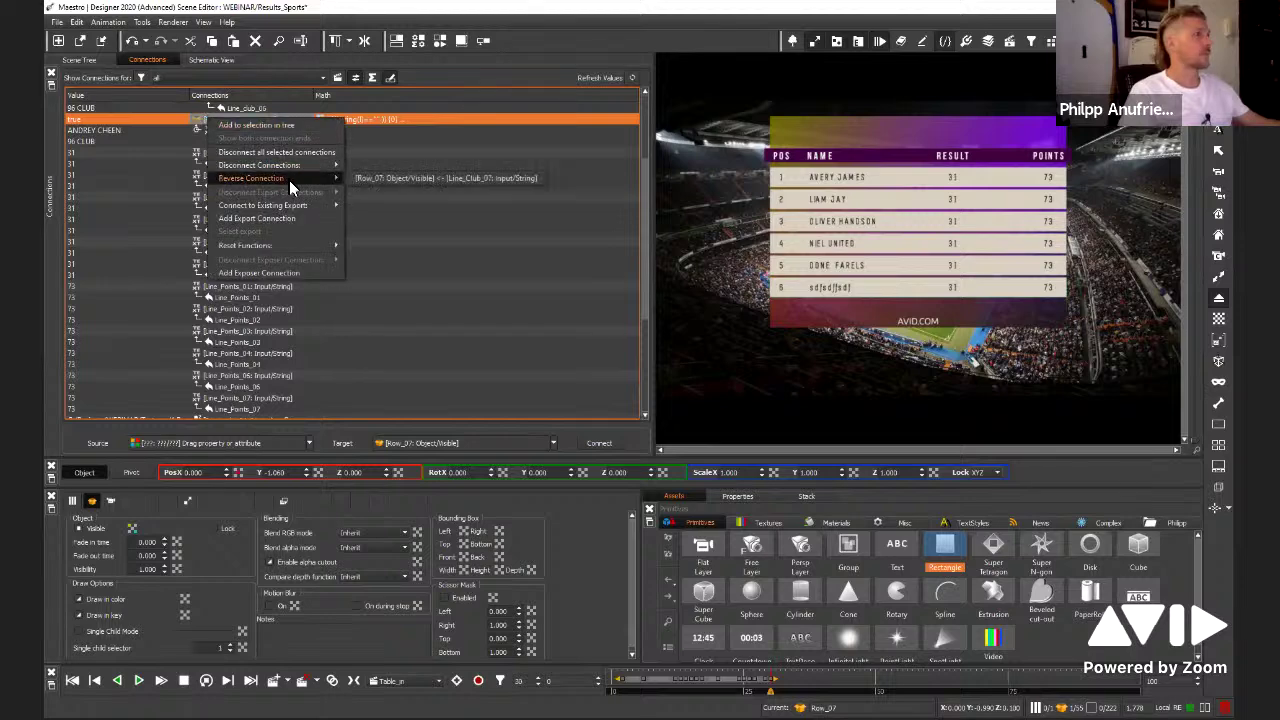
left_click(410, 178)
left_click(219, 60)
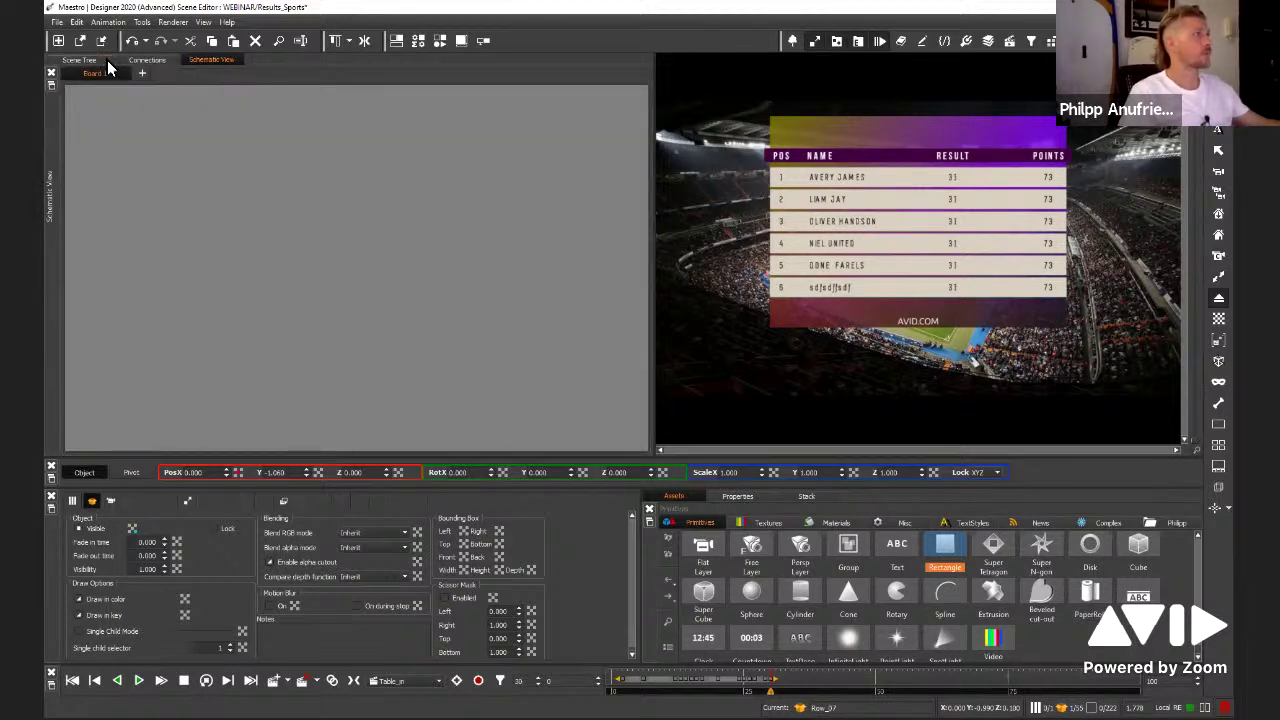
left_click(107, 60)
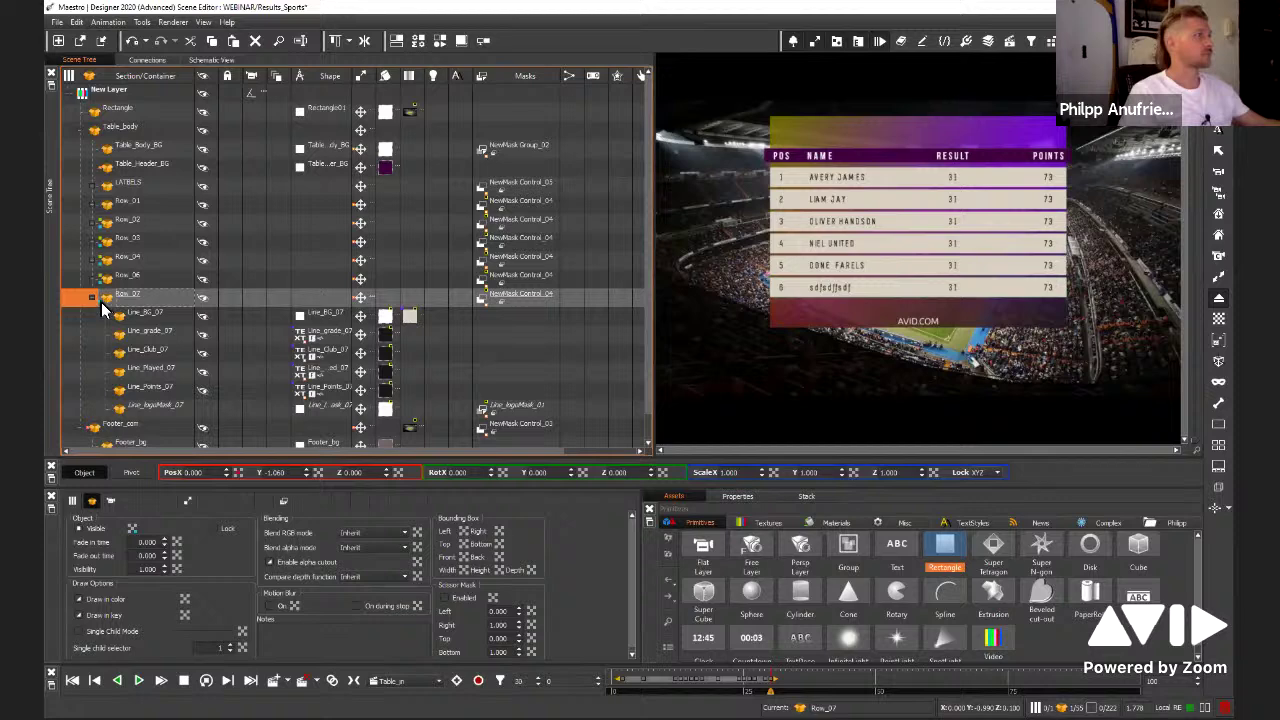
left_click(147, 60)
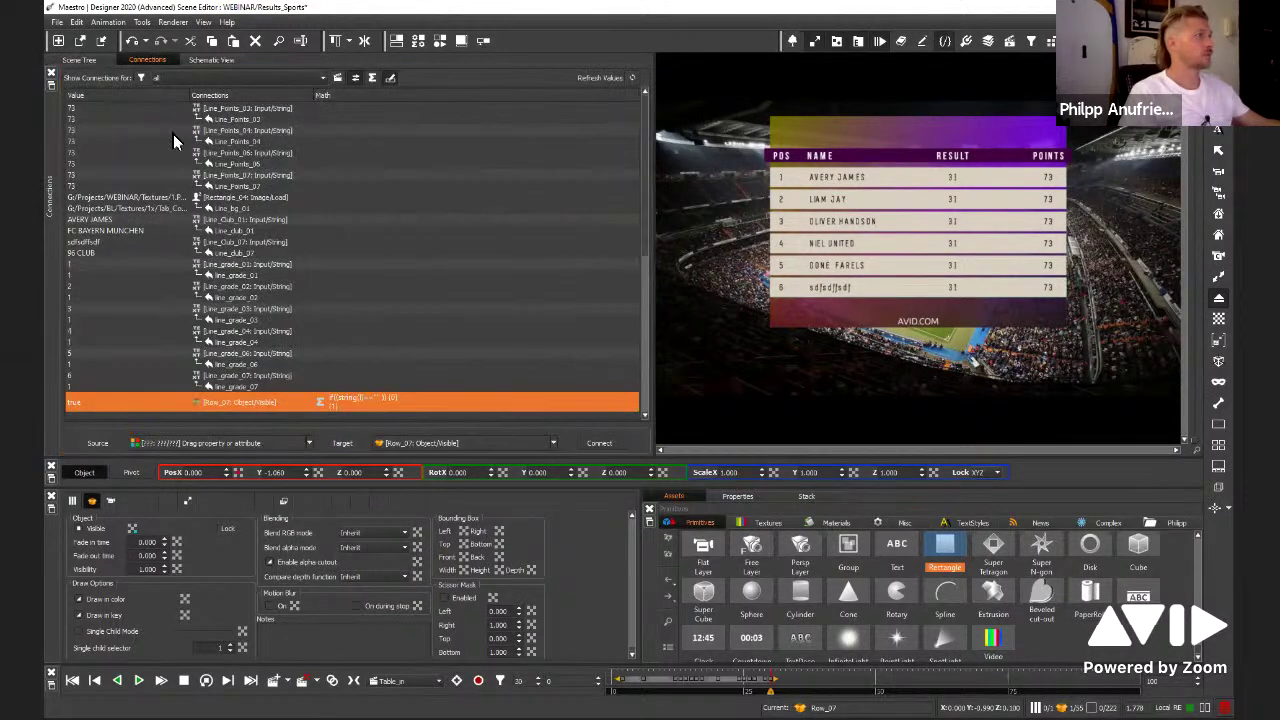
left_click(212, 60)
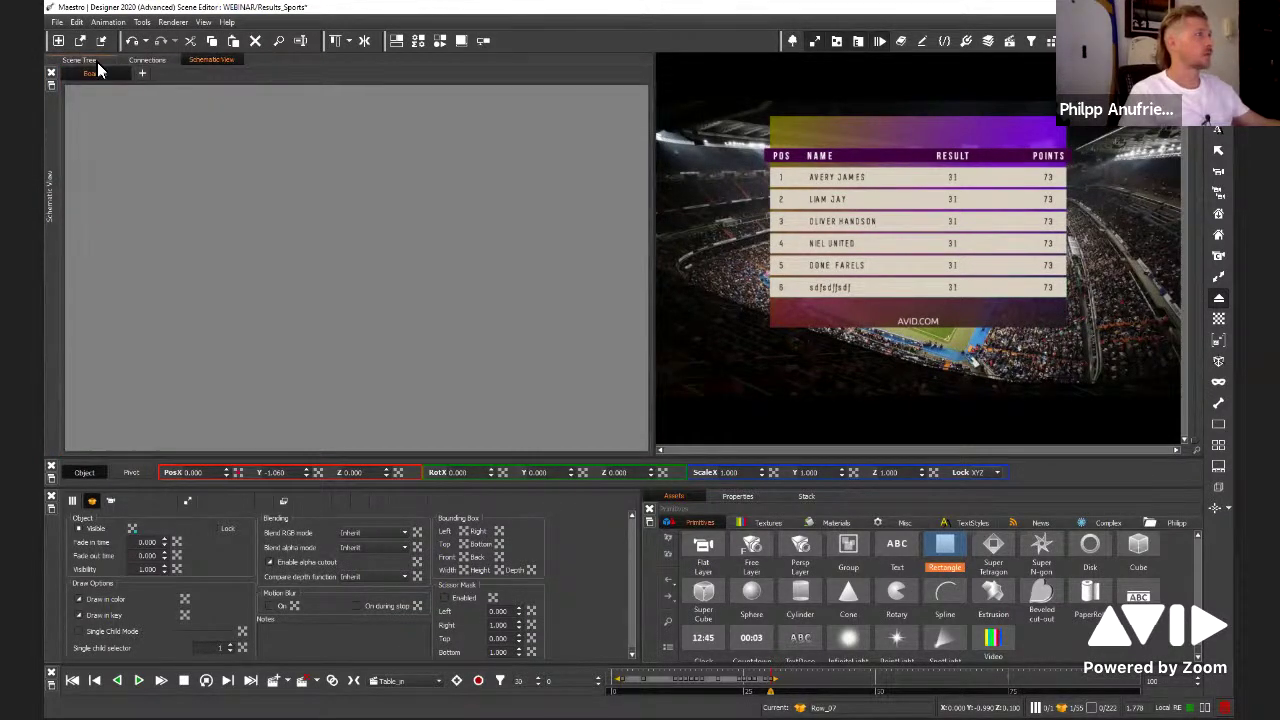
left_click(97, 62)
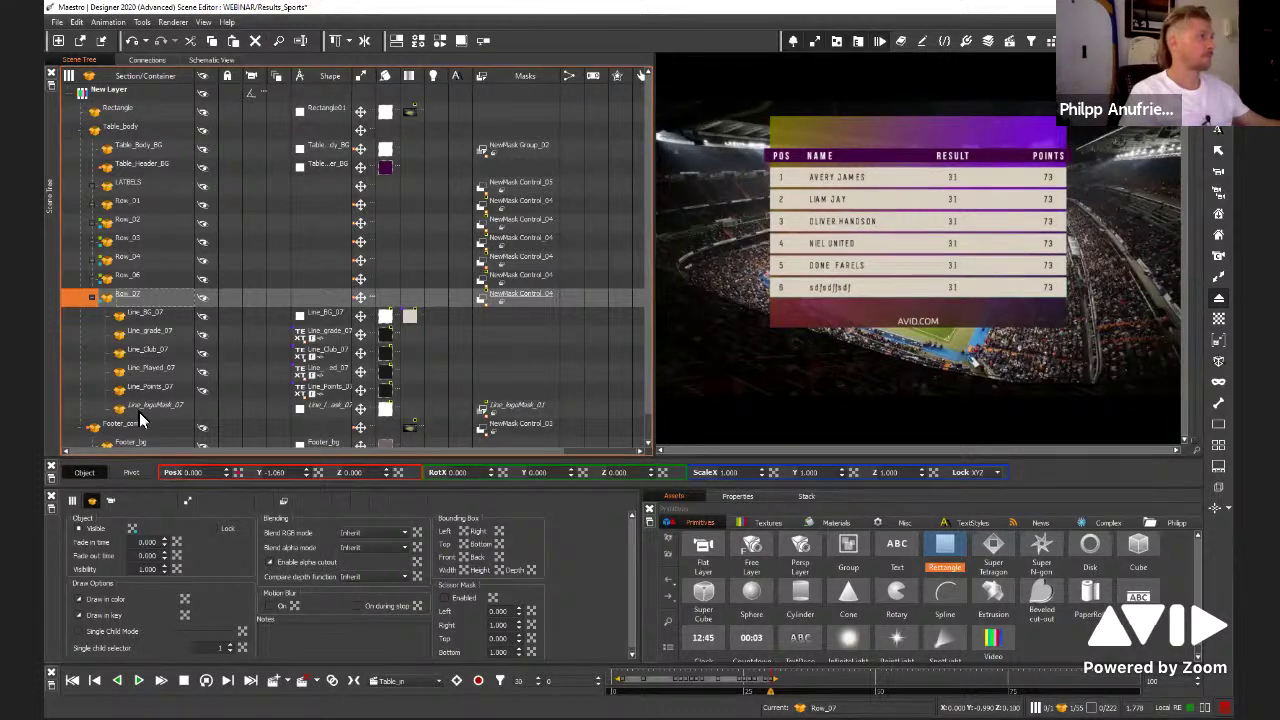
key("ctrl+Tab")
left_click_drag(170, 402, 184, 206)
right_click(163, 266)
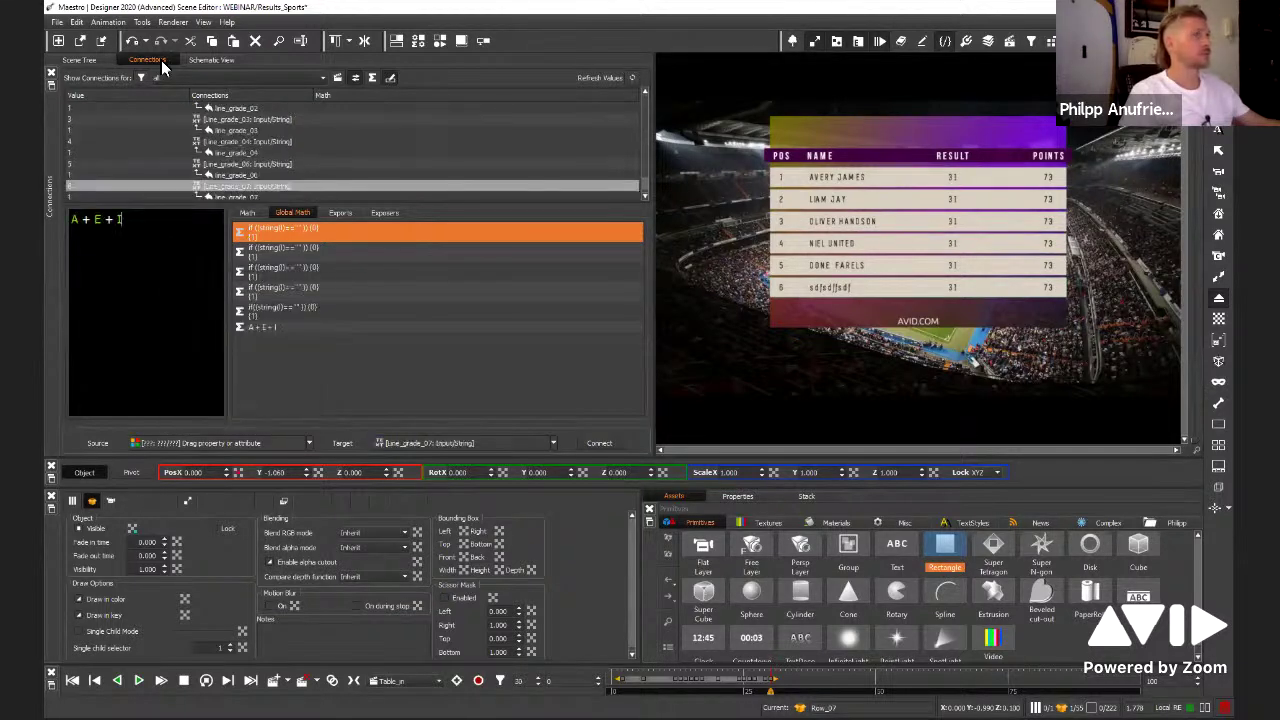
left_click(211, 59)
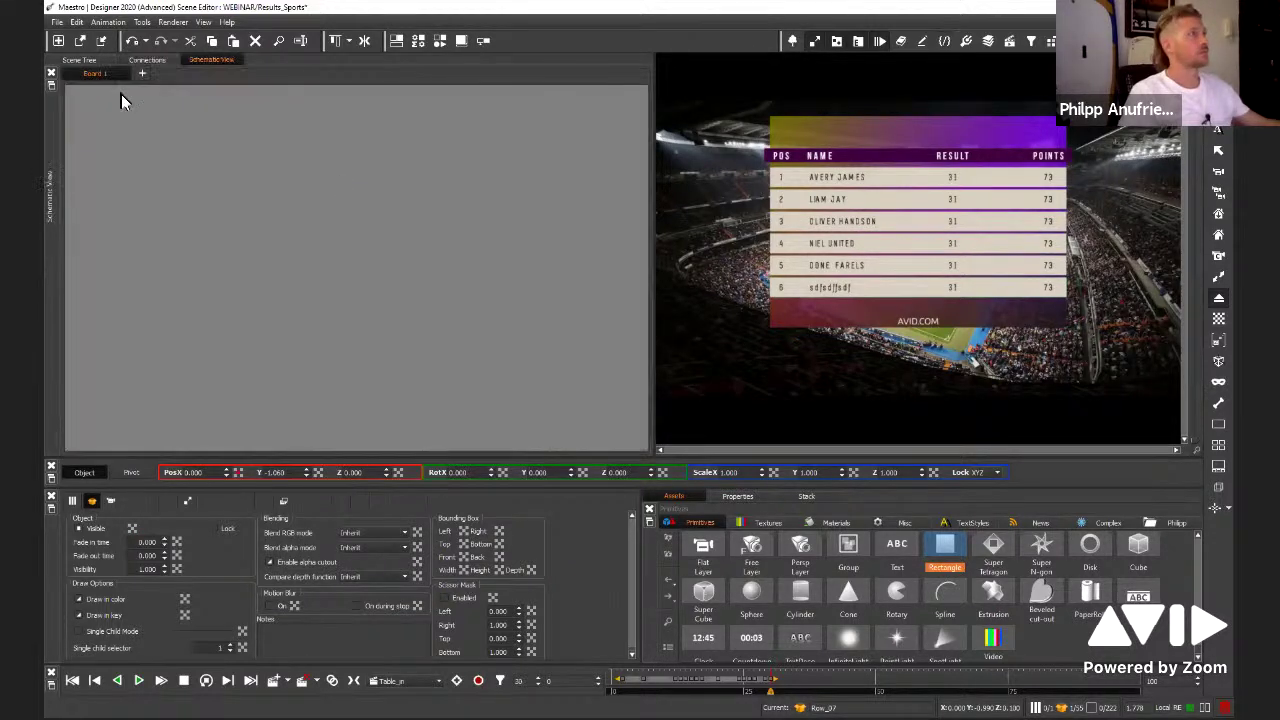
left_click(95, 61)
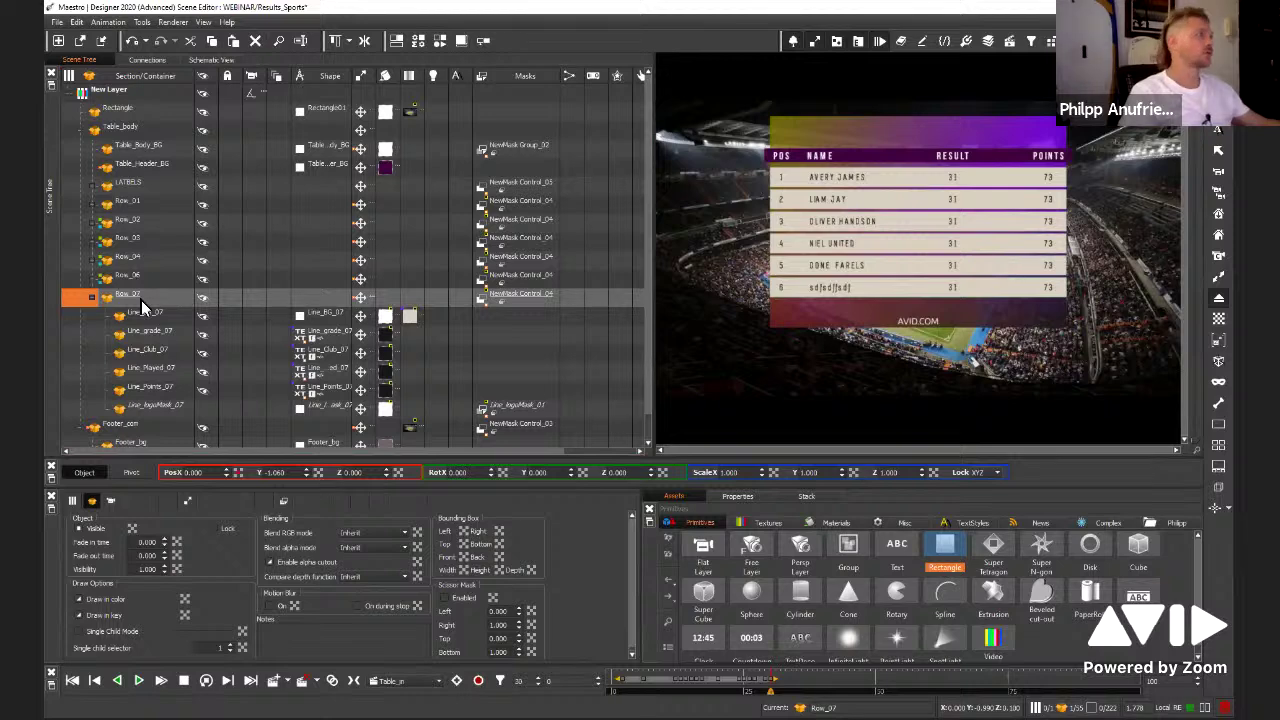
left_click(833, 292)
left_click(783, 306)
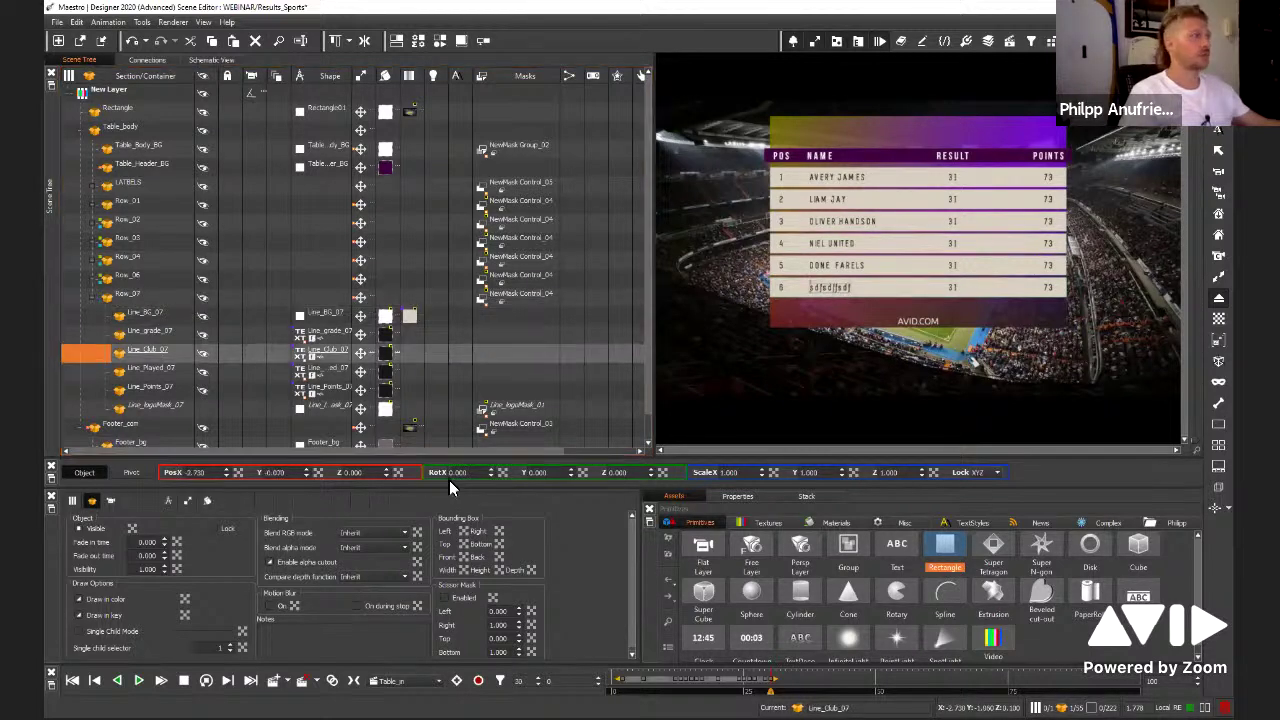
left_click(302, 354)
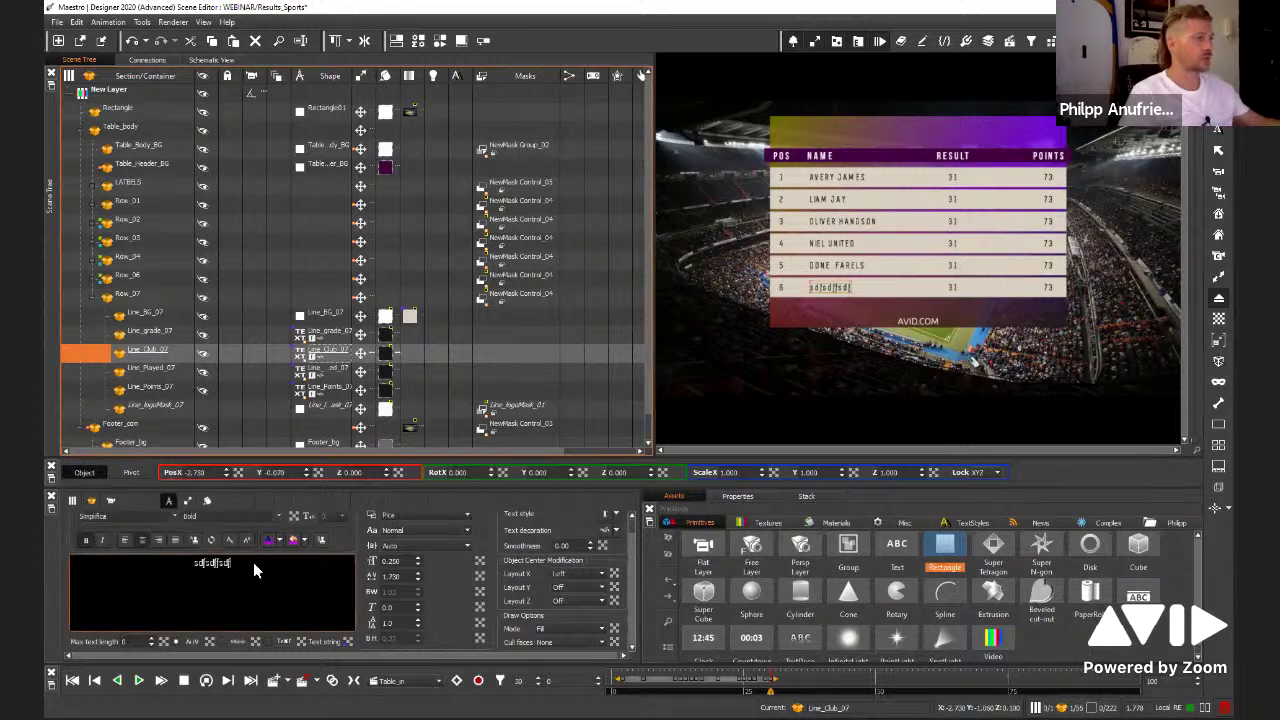
key("ctrl+a")
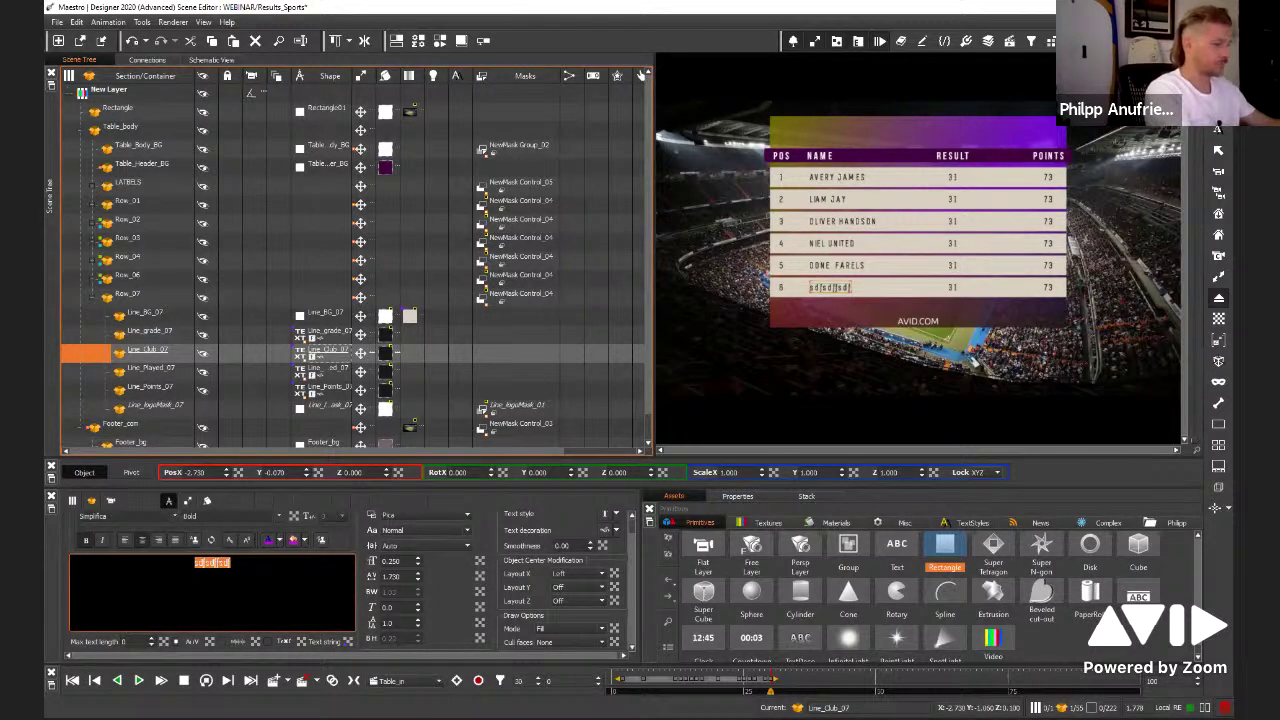
type("james")
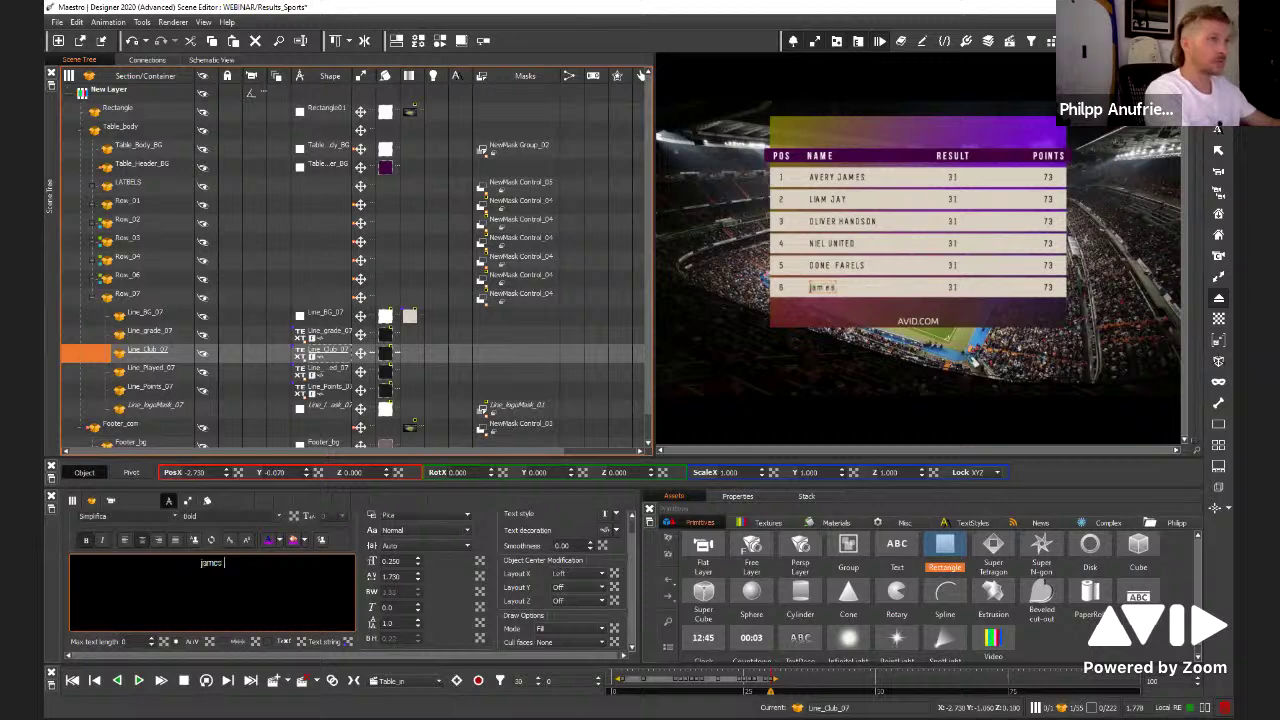
key("BackSpace")
key("BackSpace")
key("BackSpace")
key("BackSpace")
key("BackSpace")
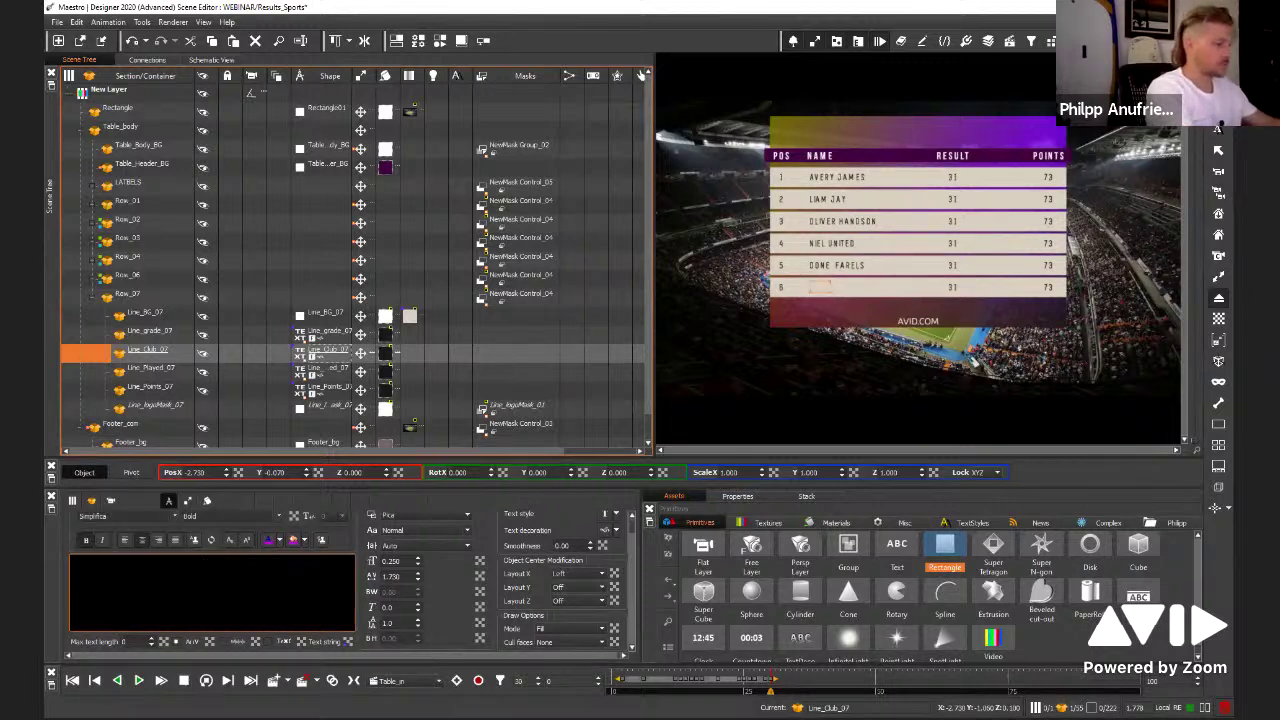
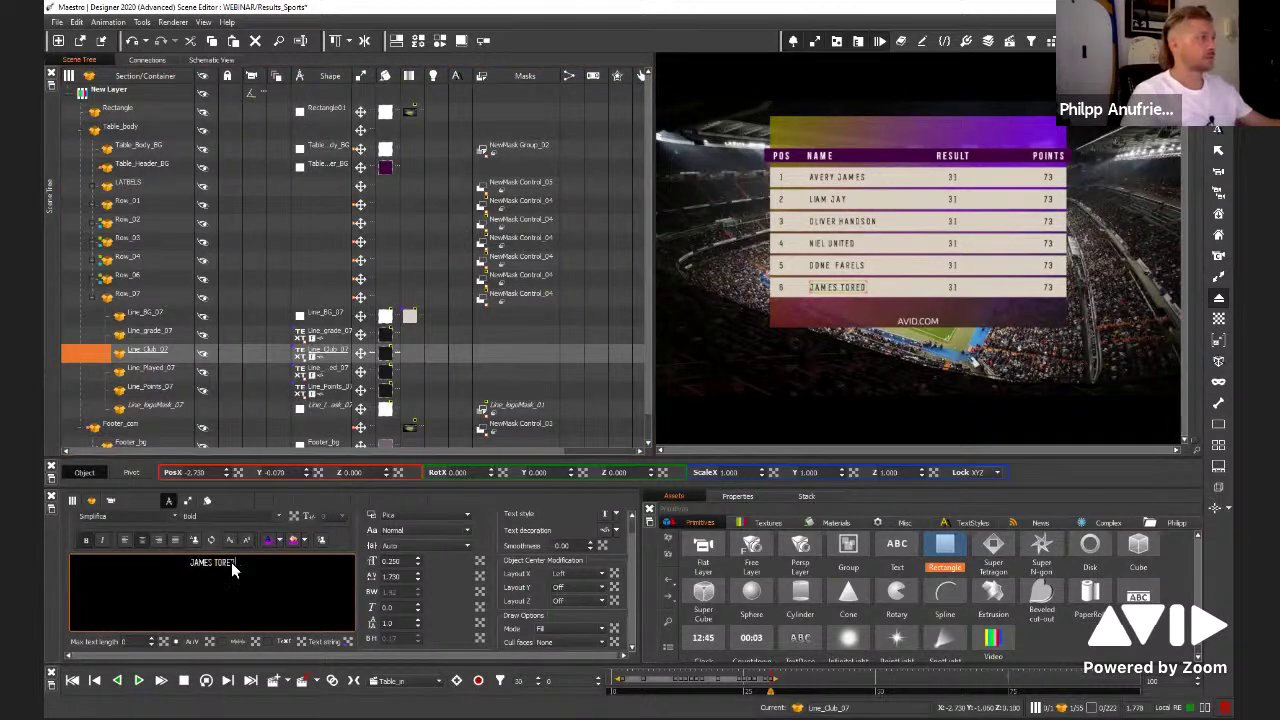
left_click(845, 314)
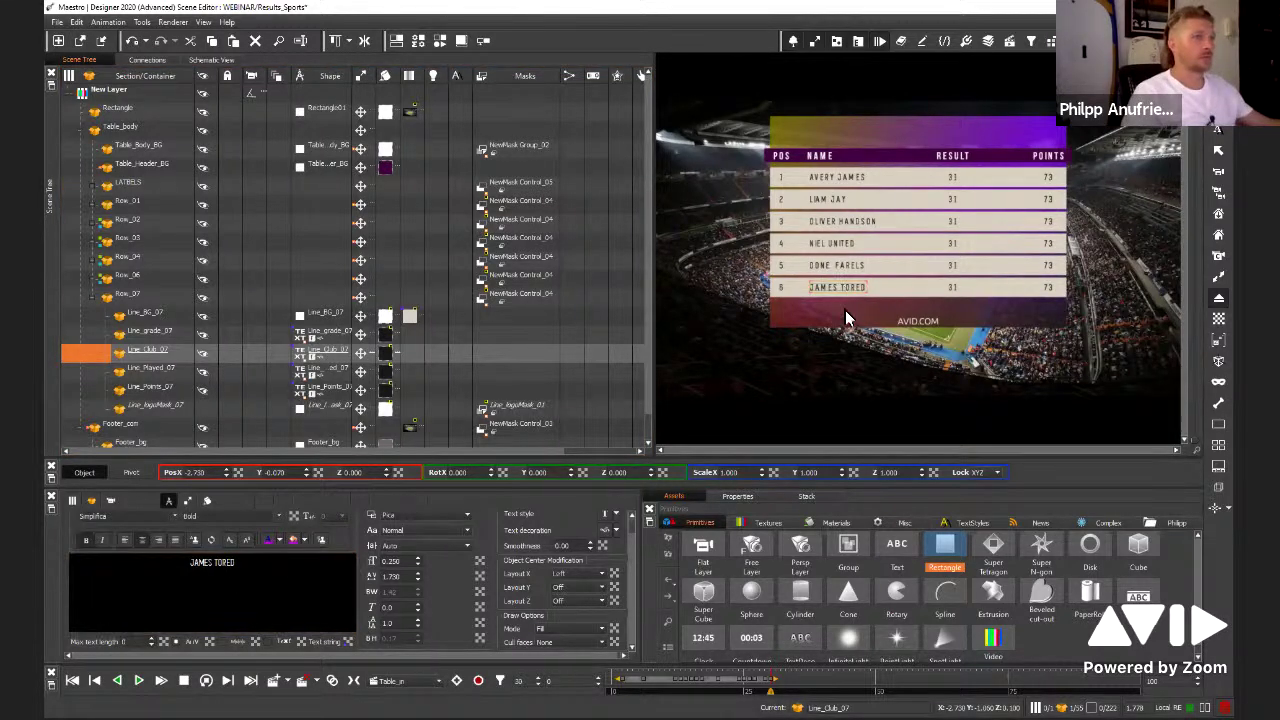
left_click(845, 312)
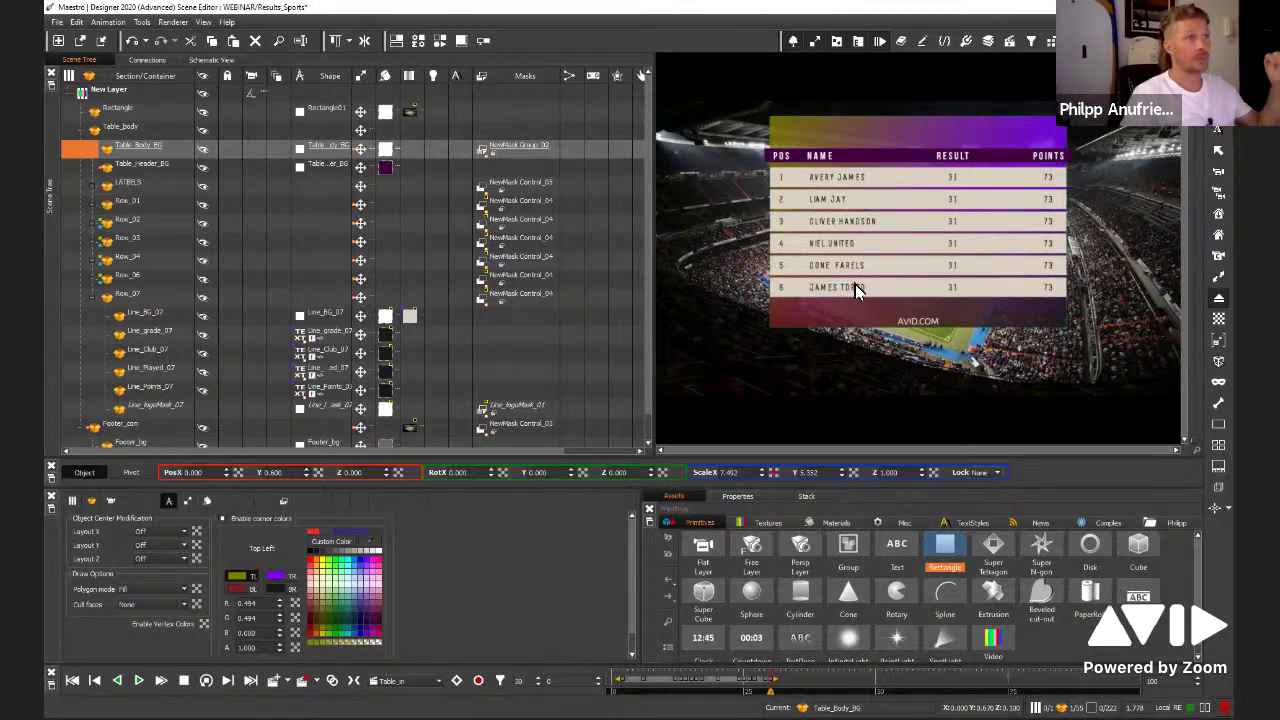
Turn Row_07's Visible checkbox off and back on
left_click(855, 284)
left_click(123, 298)
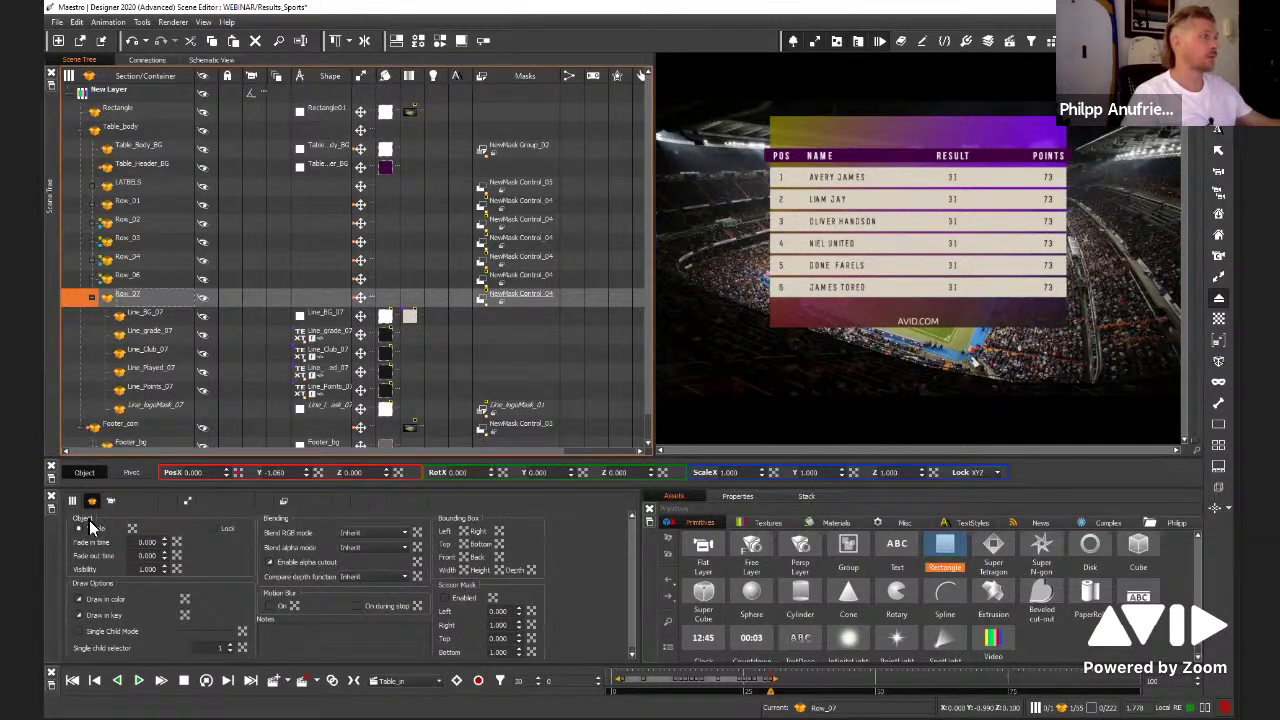
left_click(78, 528)
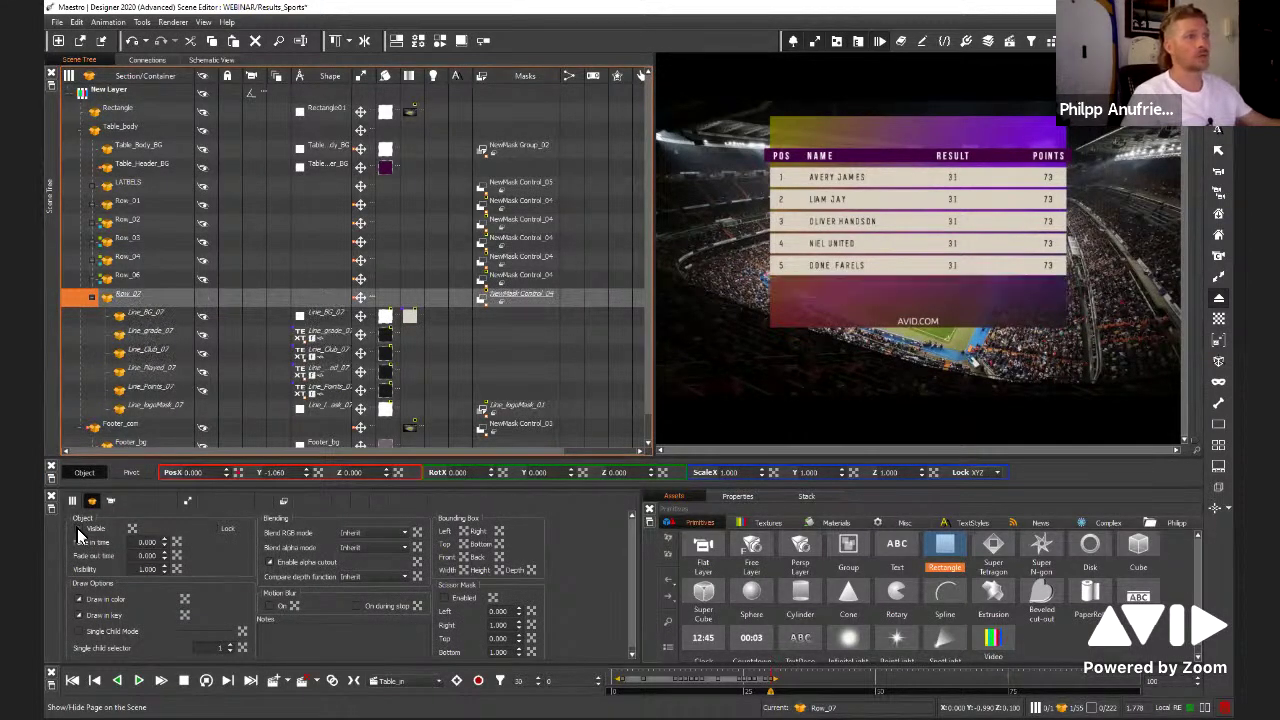
left_click(114, 296)
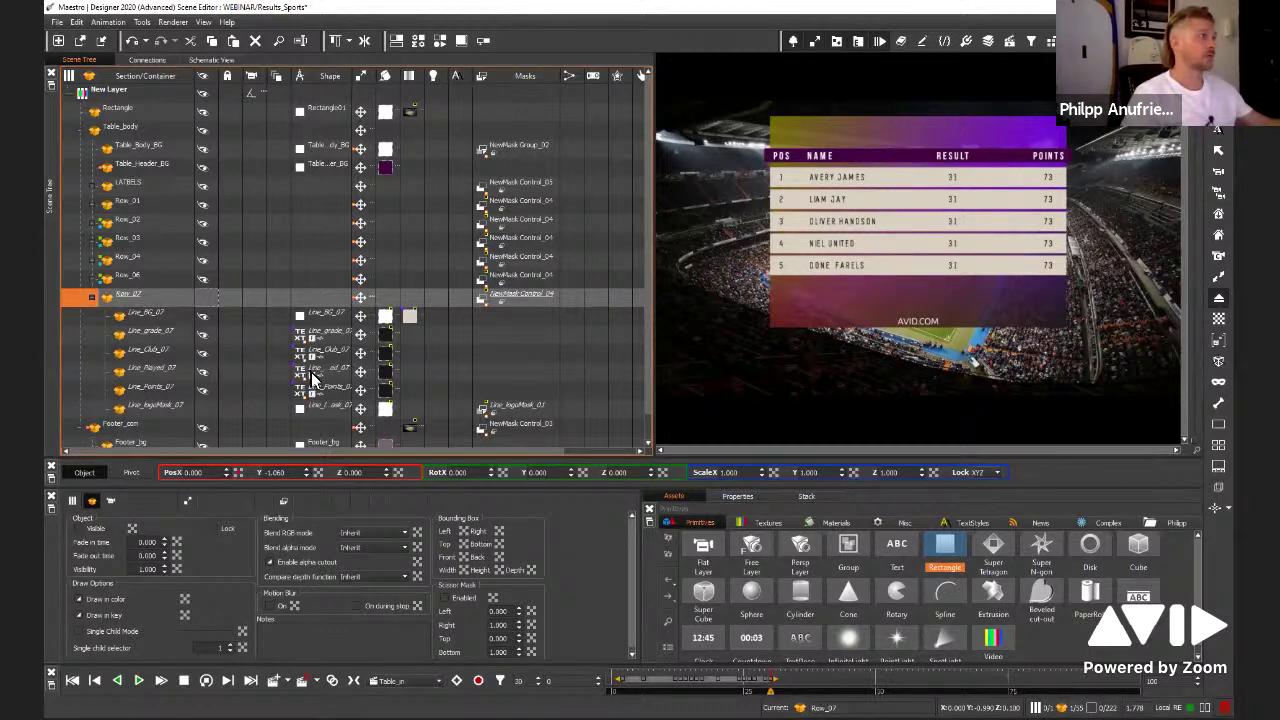
left_click(203, 298)
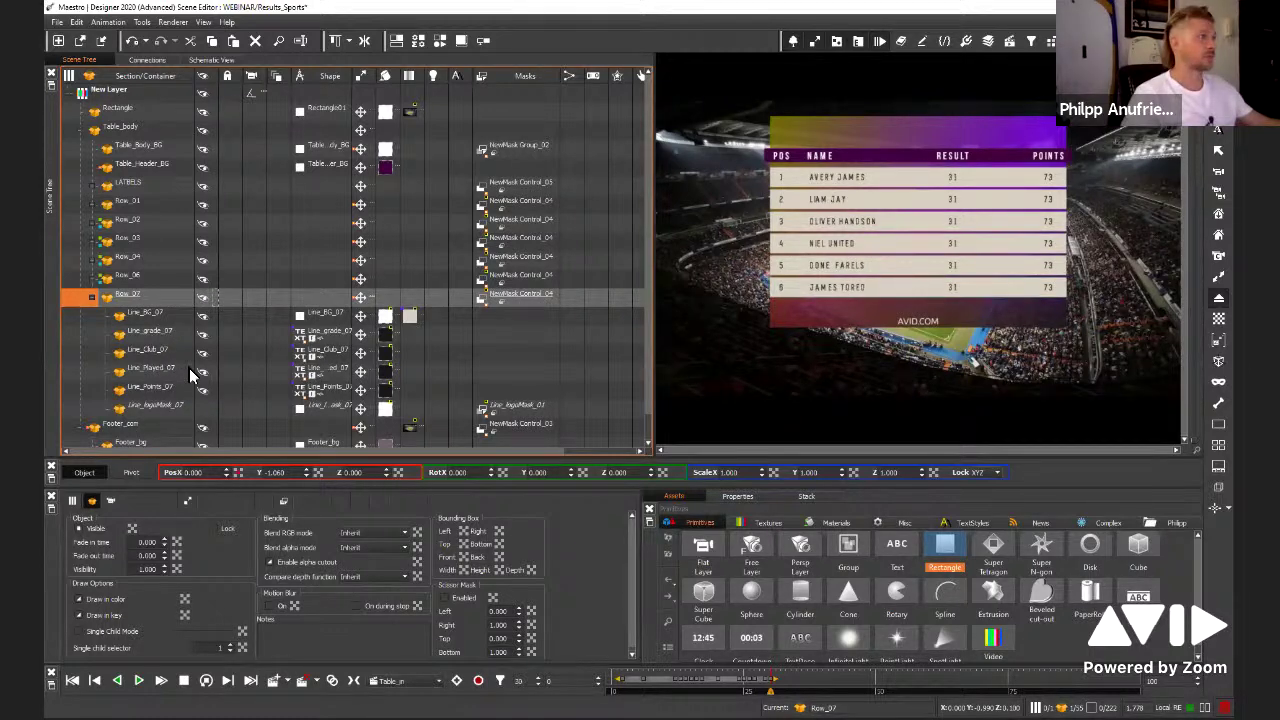
Select Line_Club_07 and bring up its text string properties
left_click(201, 368)
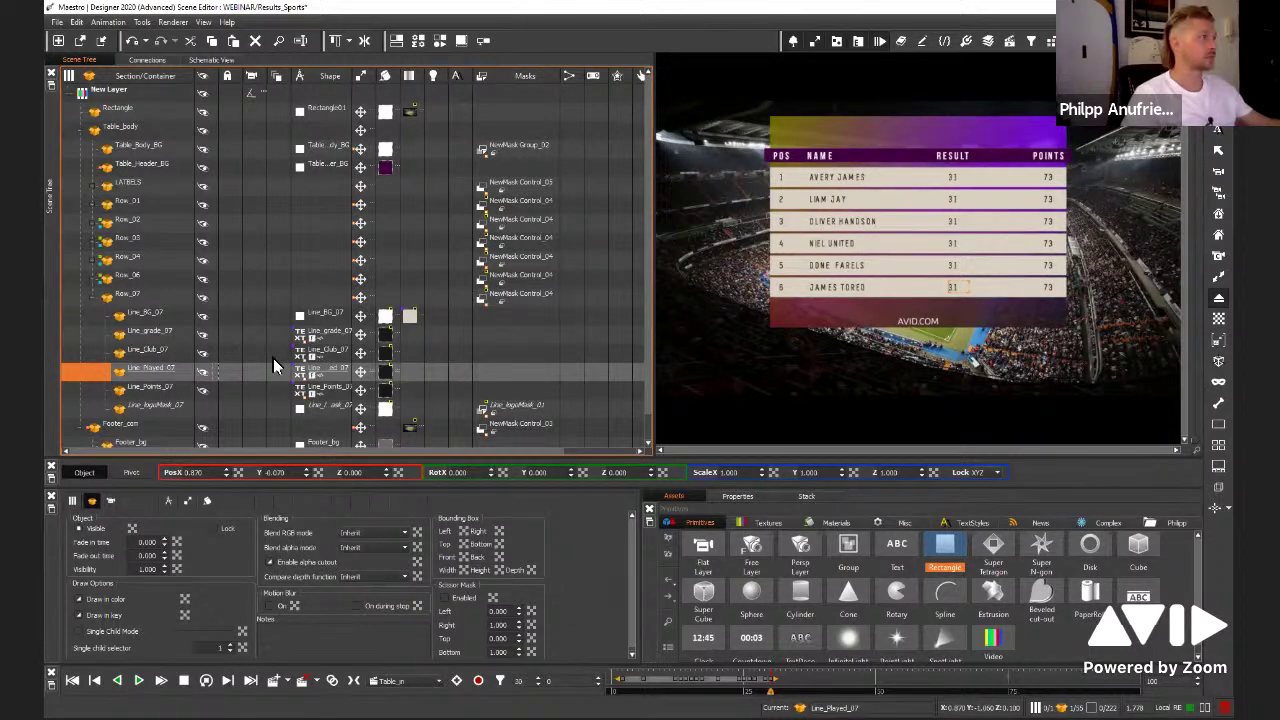
left_click(203, 351)
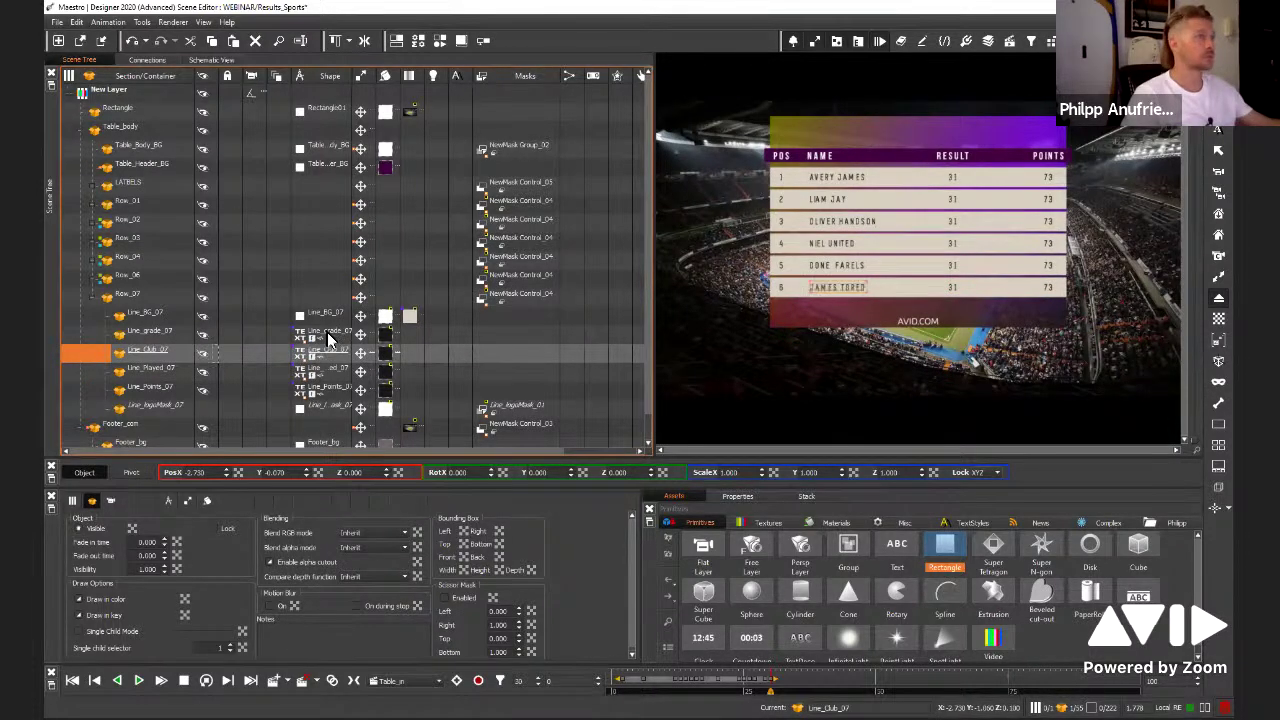
left_click(297, 362)
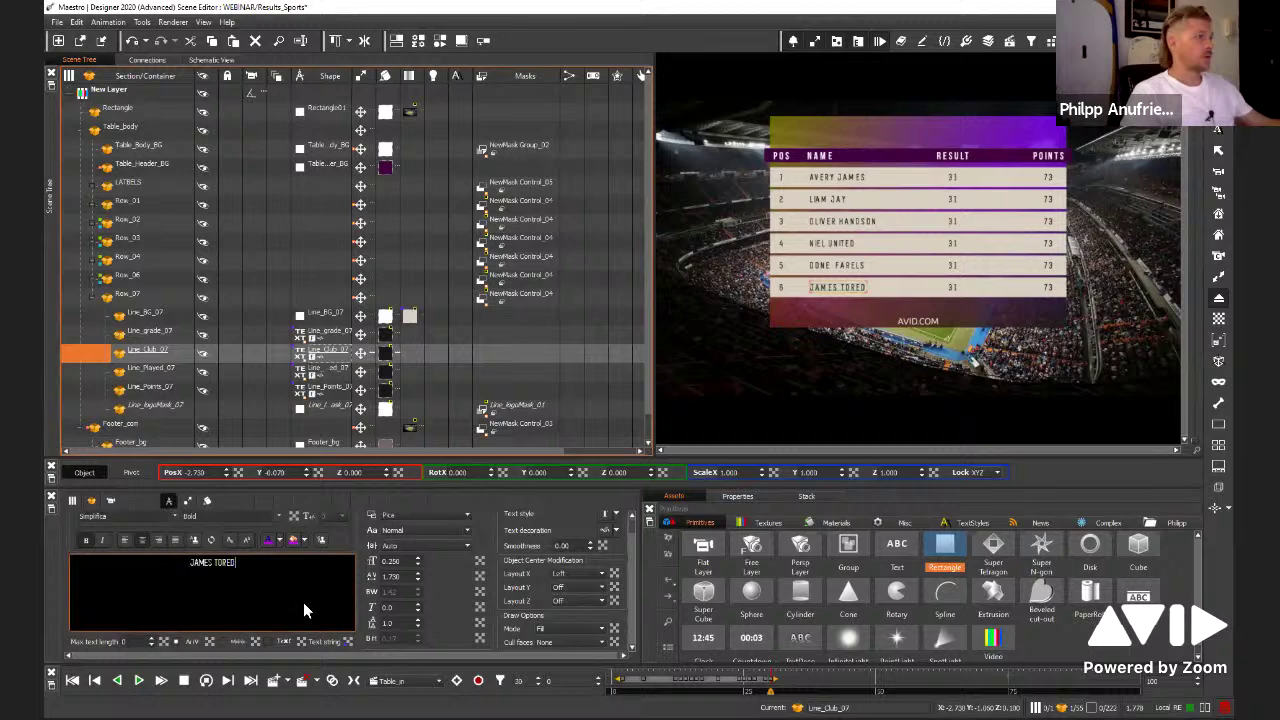
right_click(345, 638)
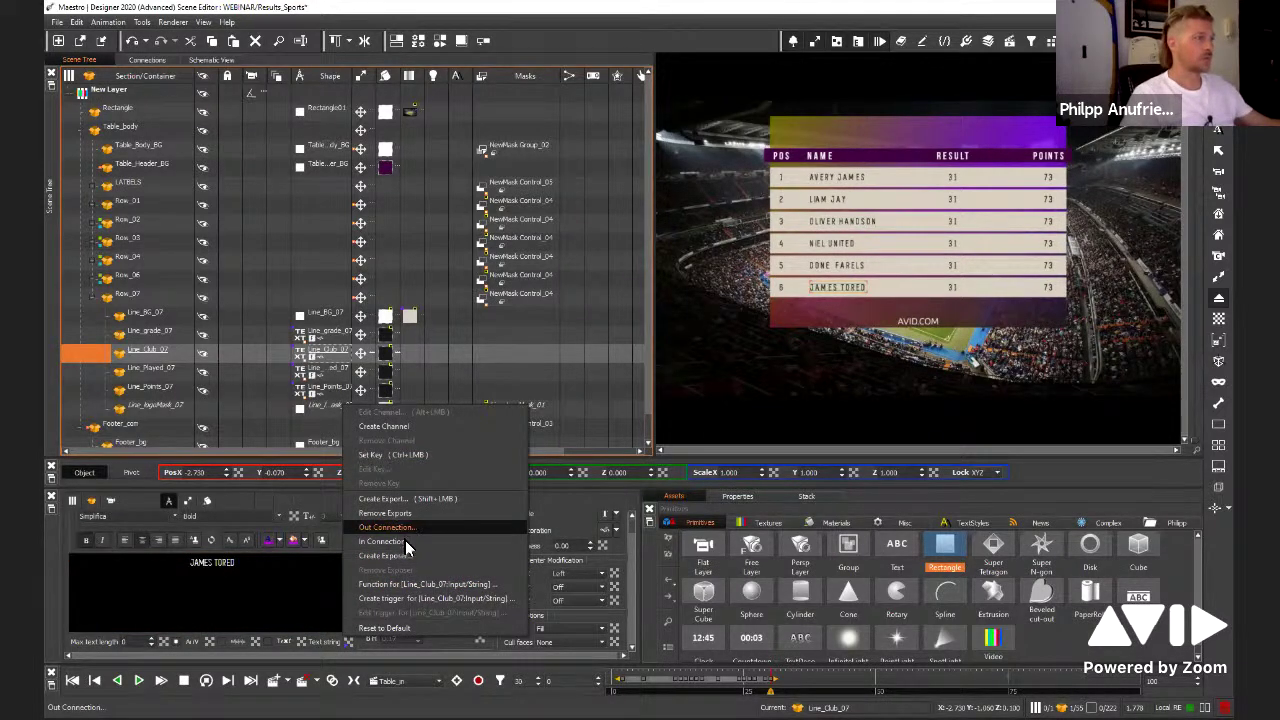
Mark Line_Club_07's Text string as Out Connection and Row_07's Visible as In Connection
left_click(383, 541)
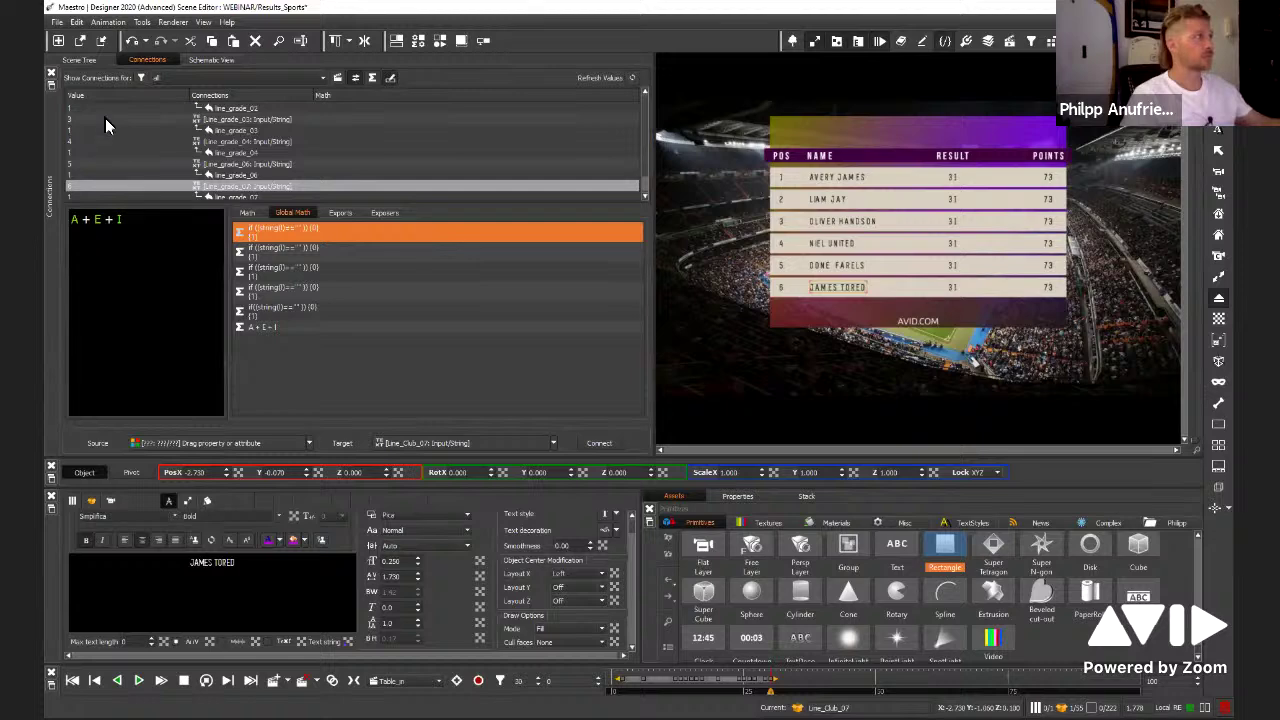
left_click(91, 60)
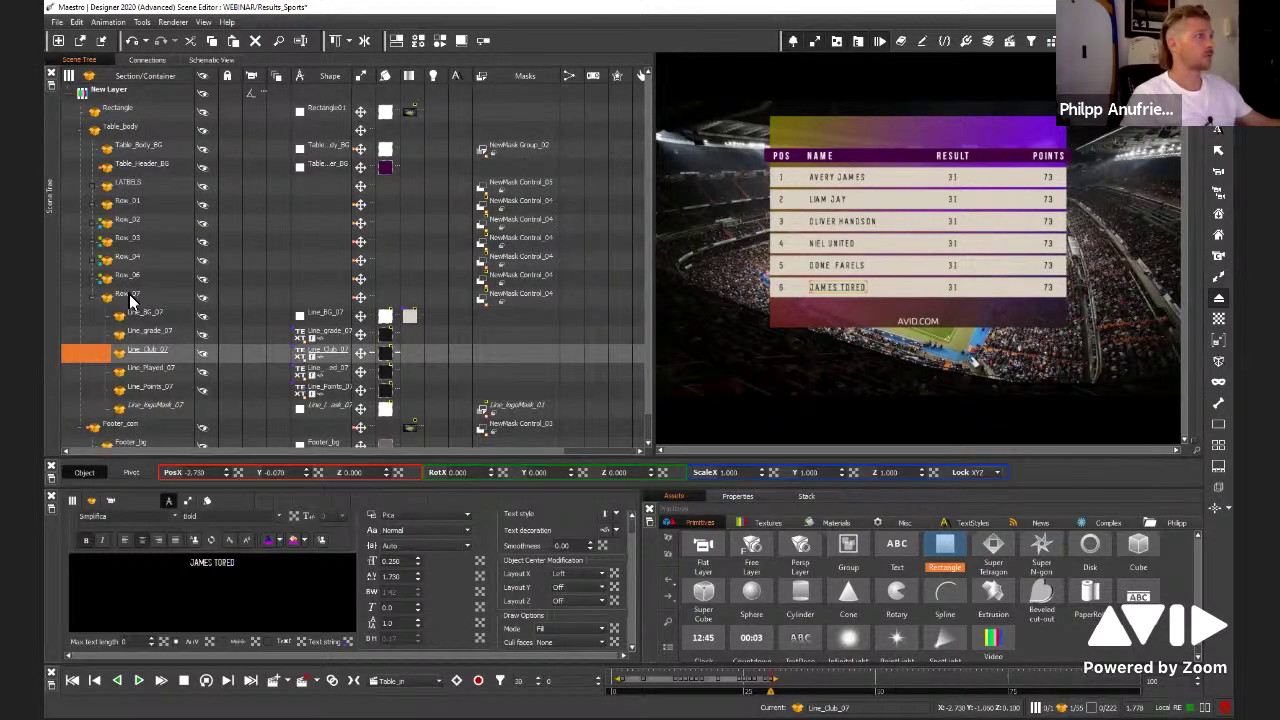
left_click(125, 297)
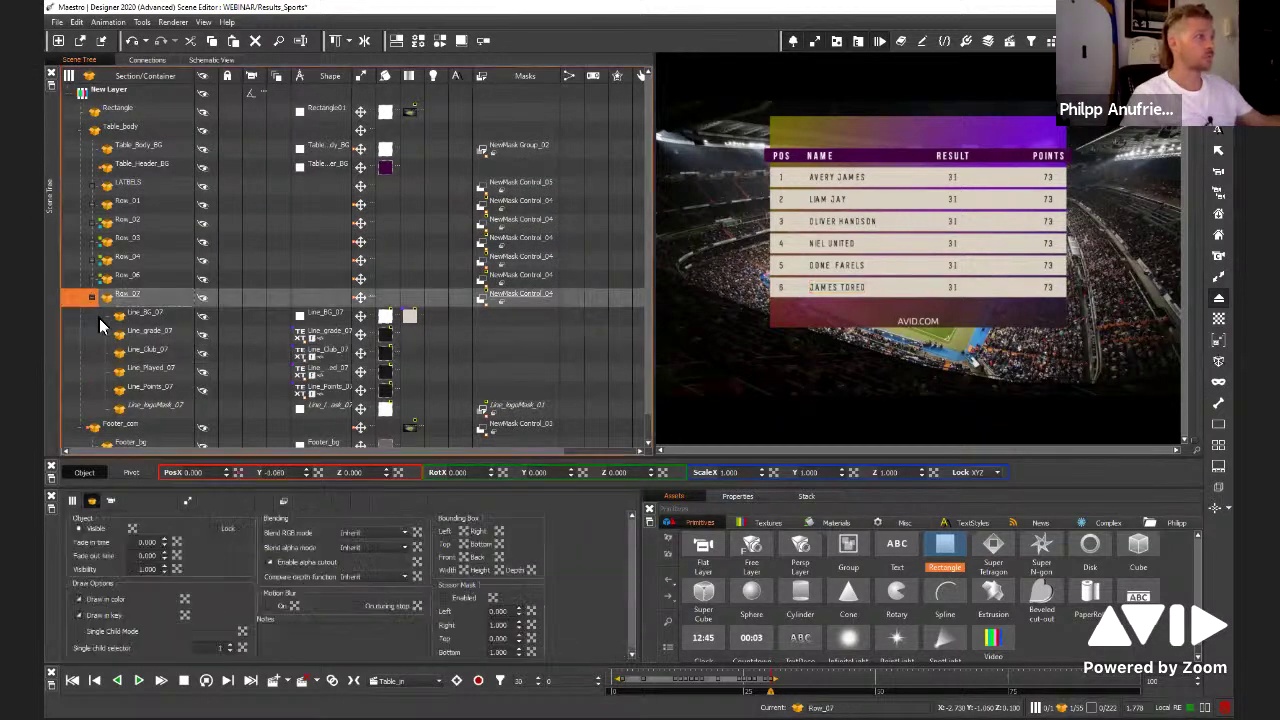
right_click(133, 528)
left_click(170, 428)
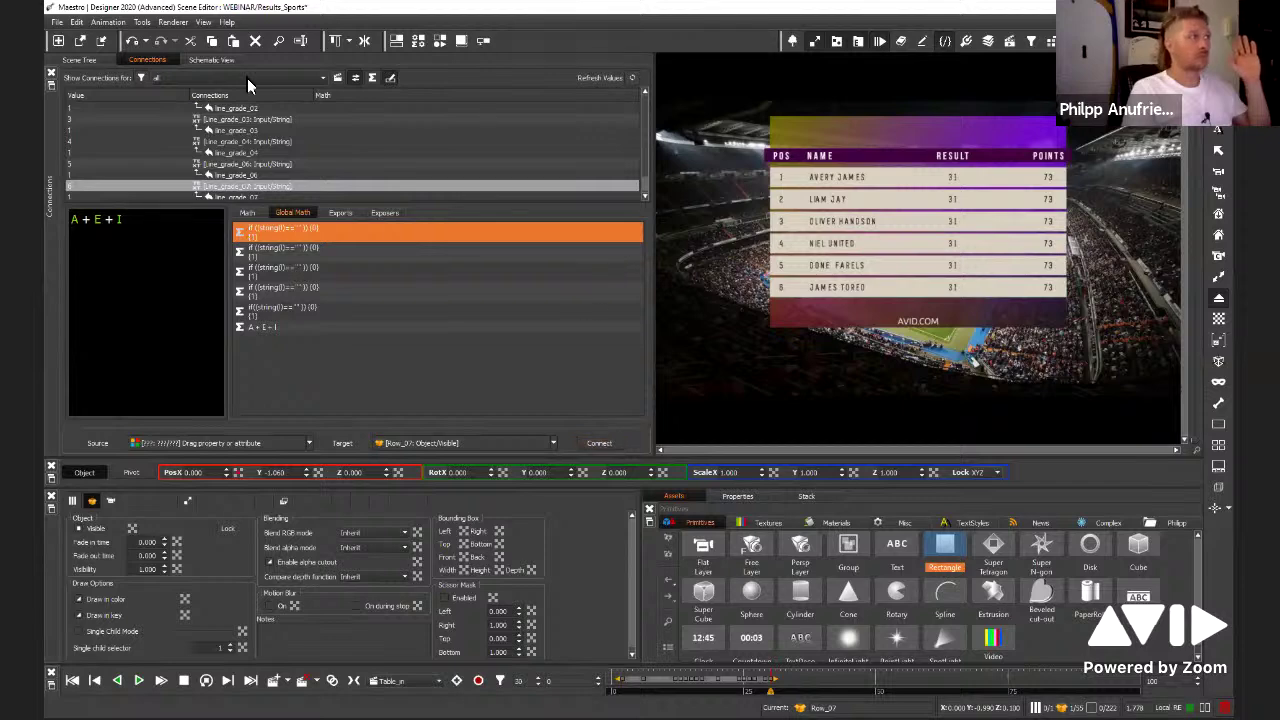
Reassign the name text string as source and Row_07 Visible as target, then Connect via global math expression
left_click(124, 296)
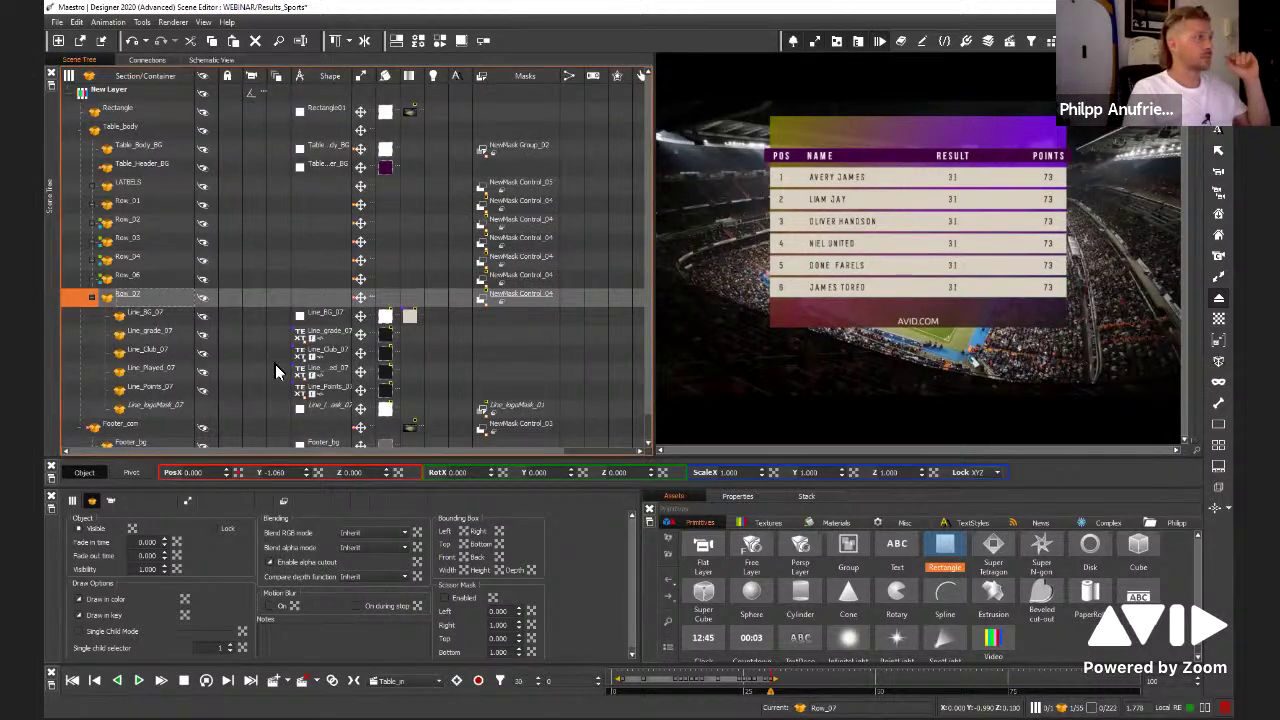
left_click(205, 354)
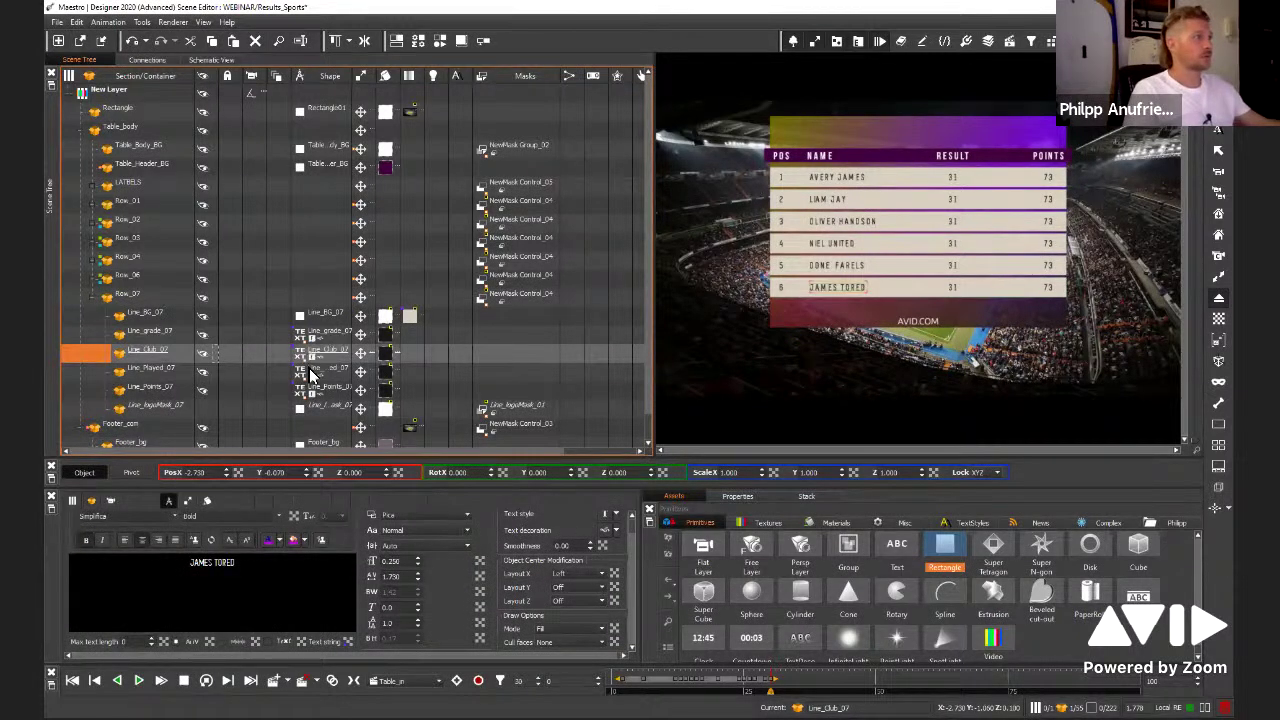
right_click(352, 640)
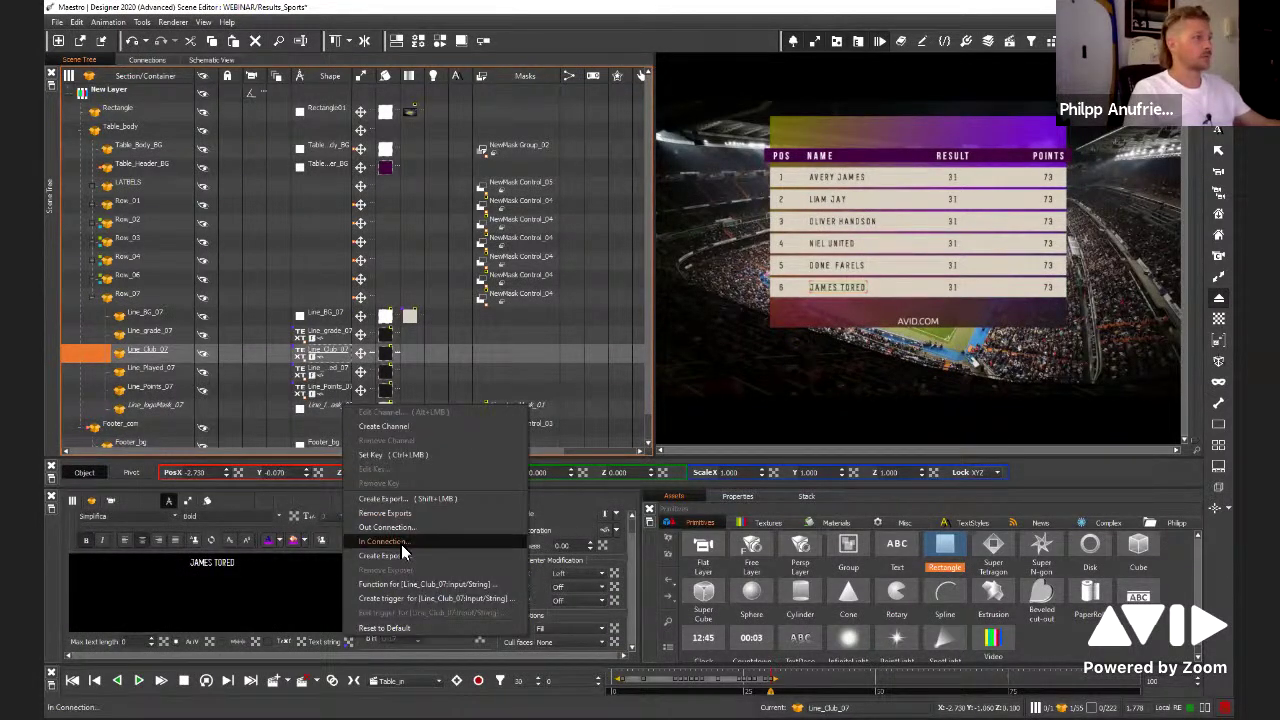
left_click(405, 527)
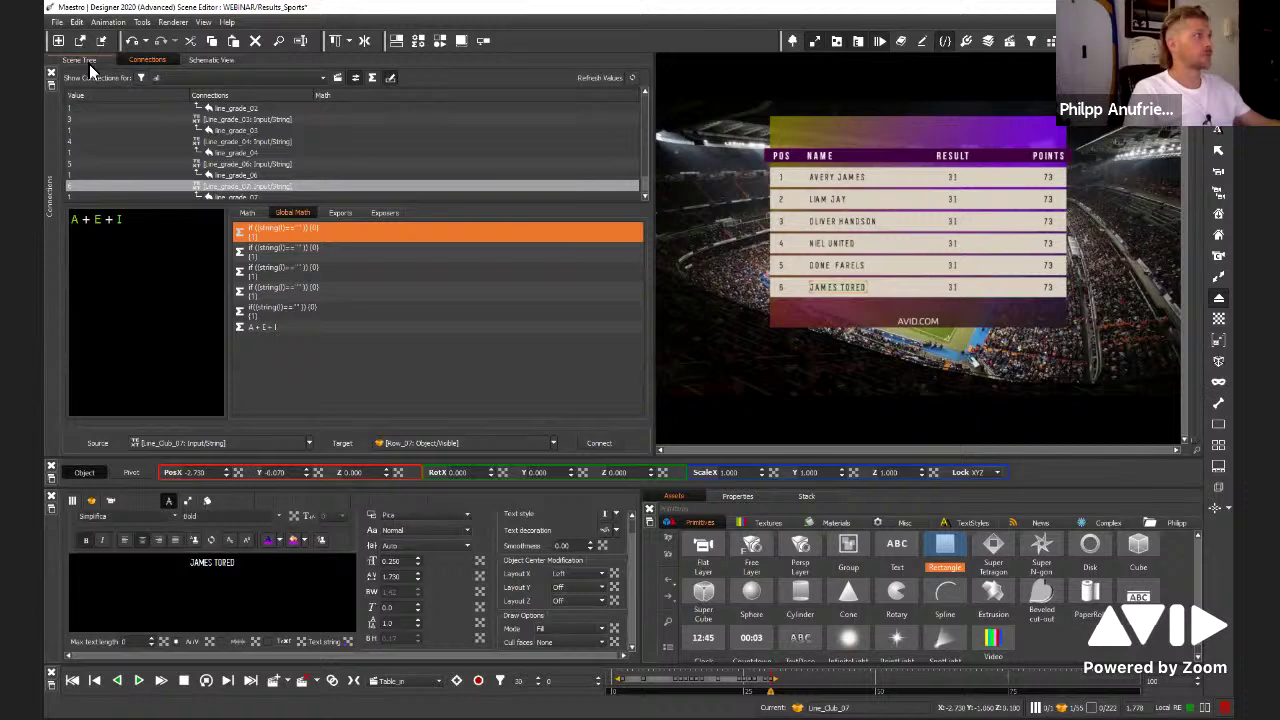
left_click(80, 60)
left_click(131, 296)
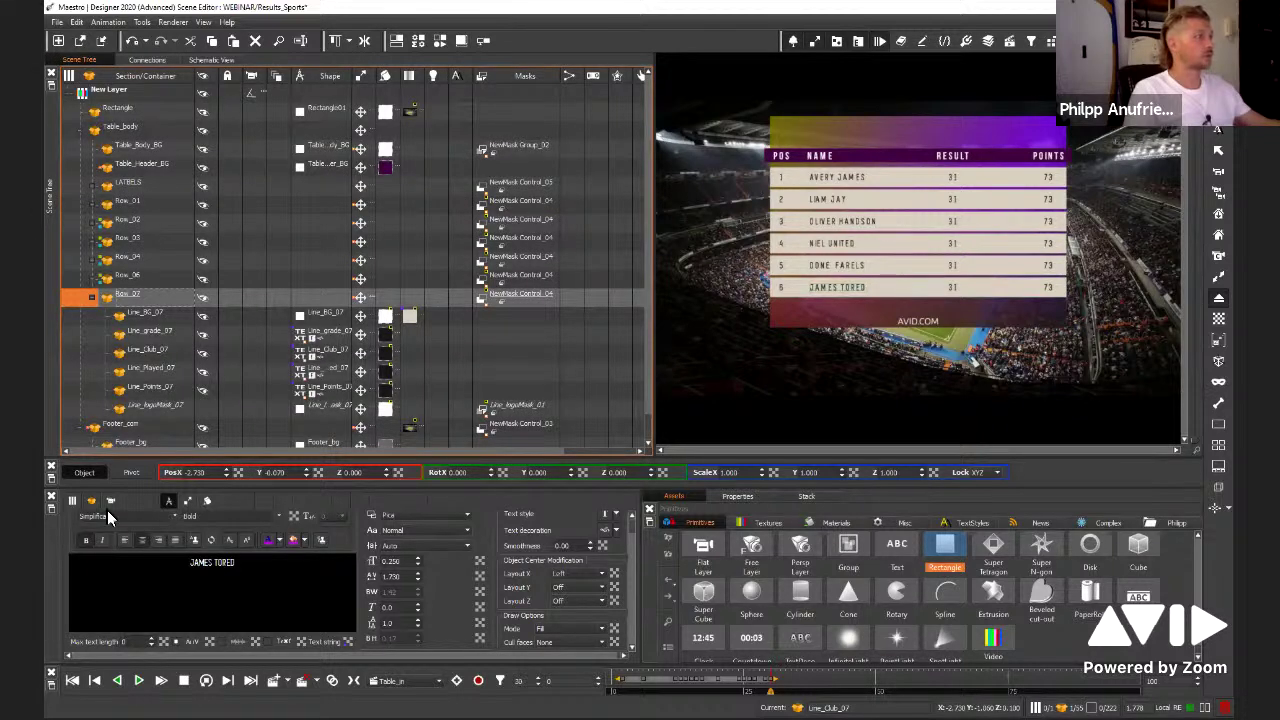
left_click(92, 500)
right_click(136, 528)
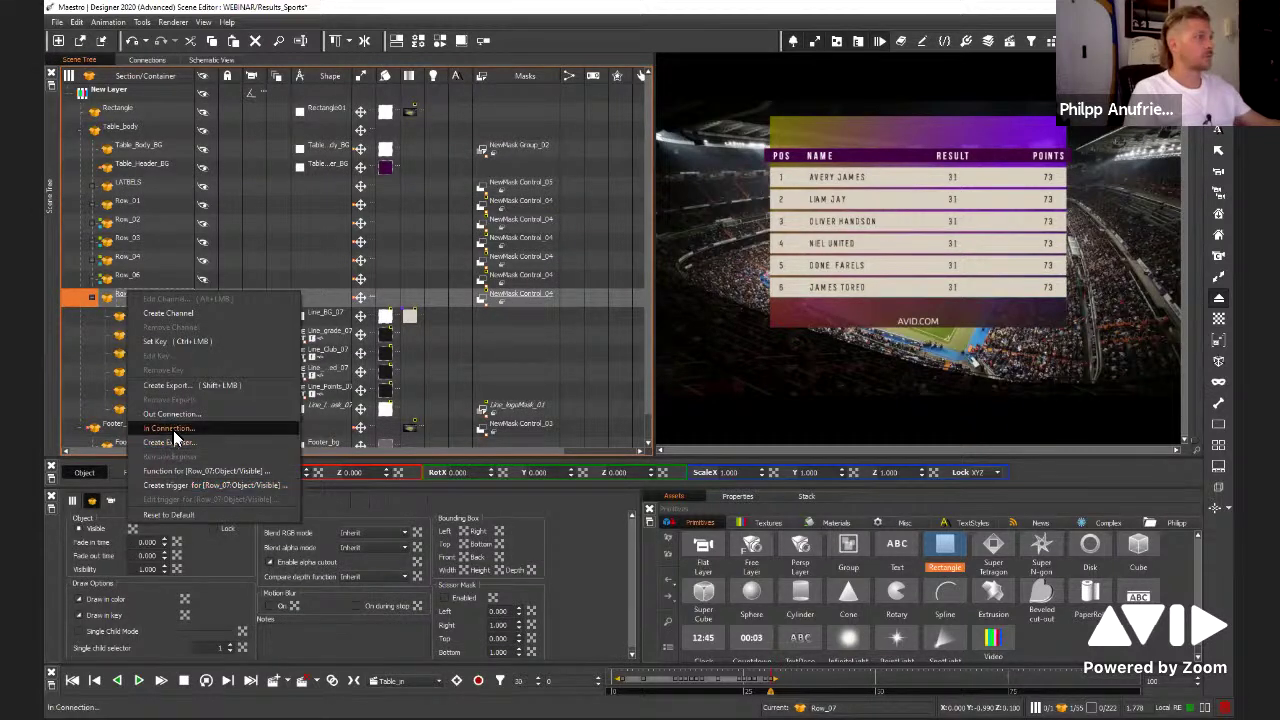
left_click(168, 428)
left_click(597, 443)
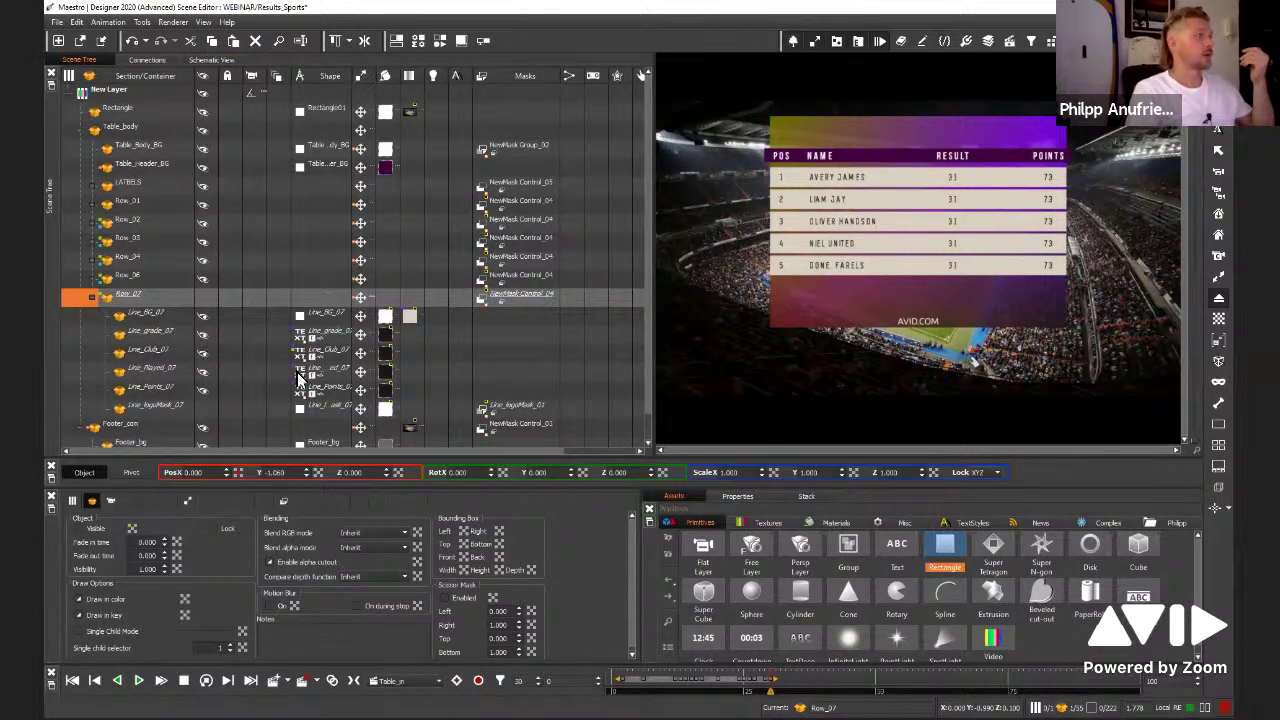
Clear the Line_Club_07 name to confirm row 7 hides, then type test letters Z44 and PH
left_click(301, 360)
left_click(300, 350)
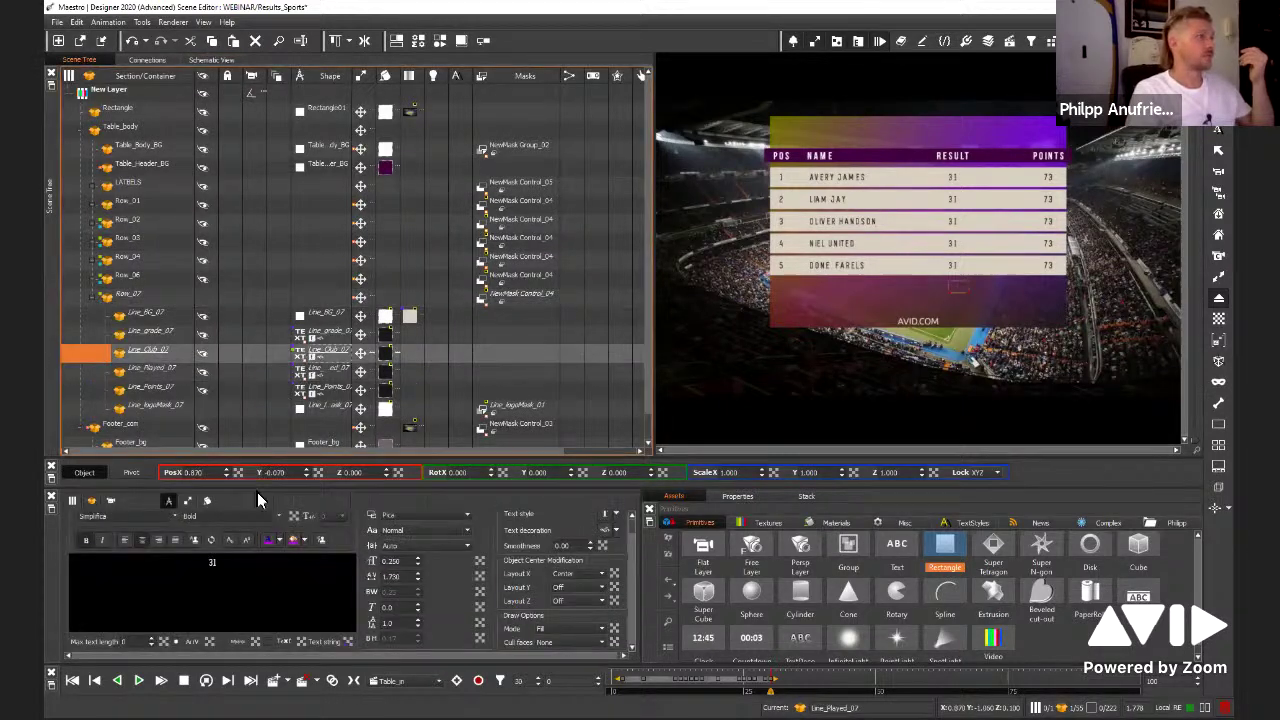
triple_click(249, 564)
key("BackSpace")
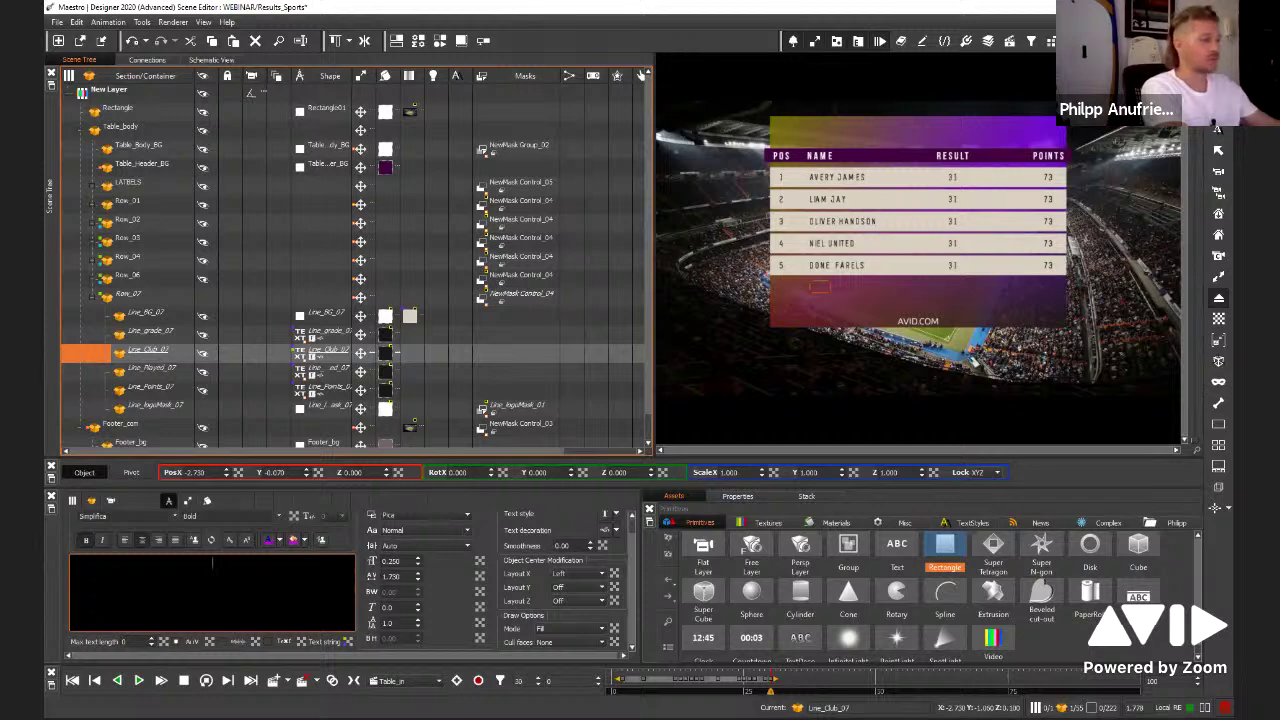
type("Z445")
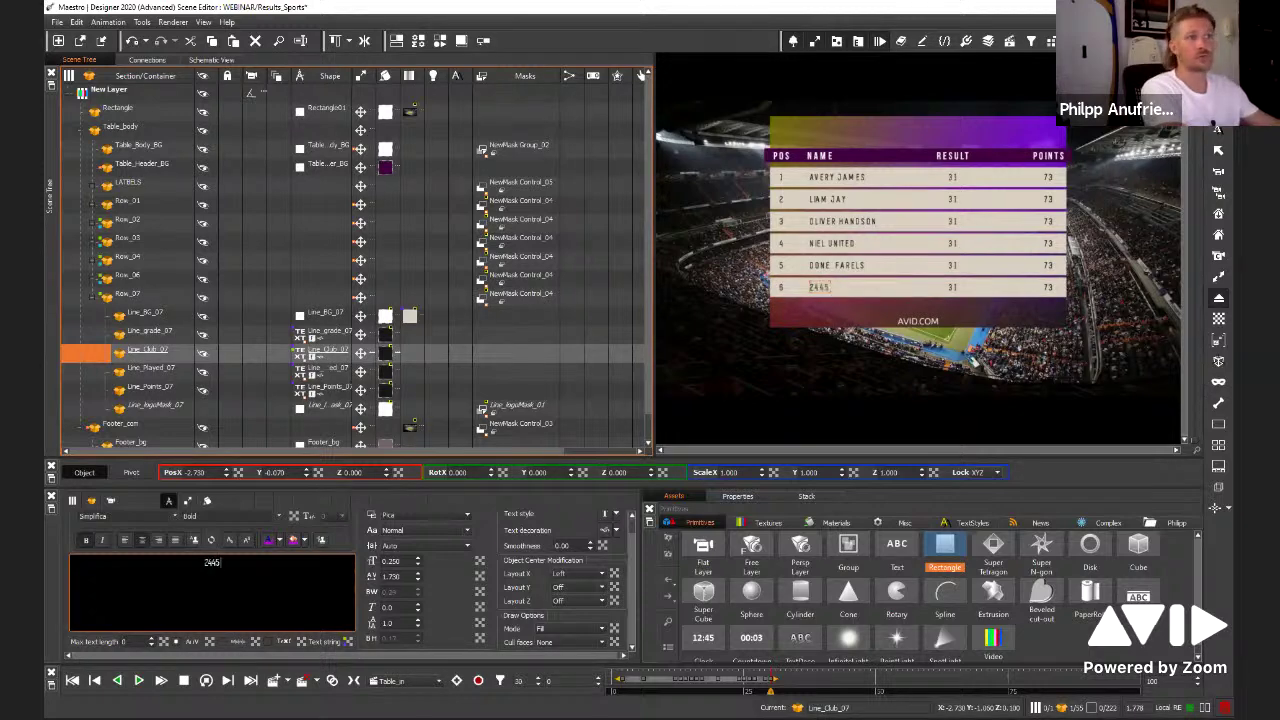
key("BackSpace")
key("BackSpace")
key("BackSpace")
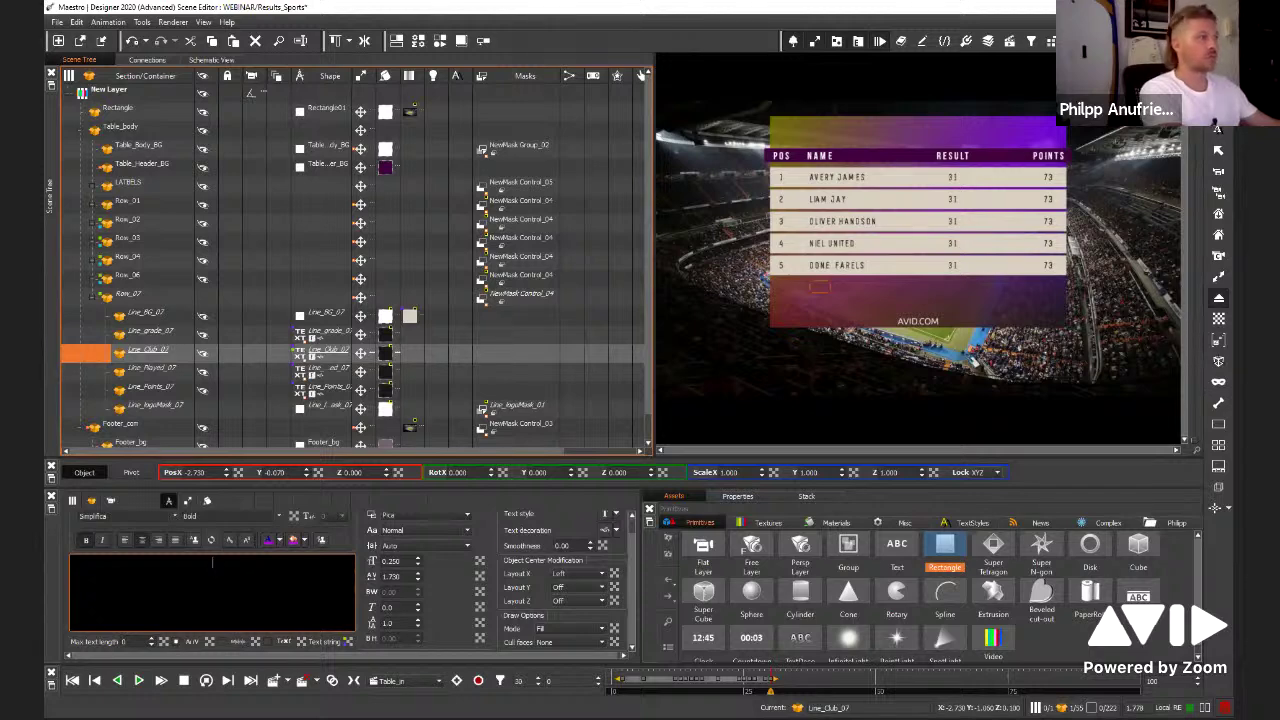
key("BackSpace")
key("BackSpace")
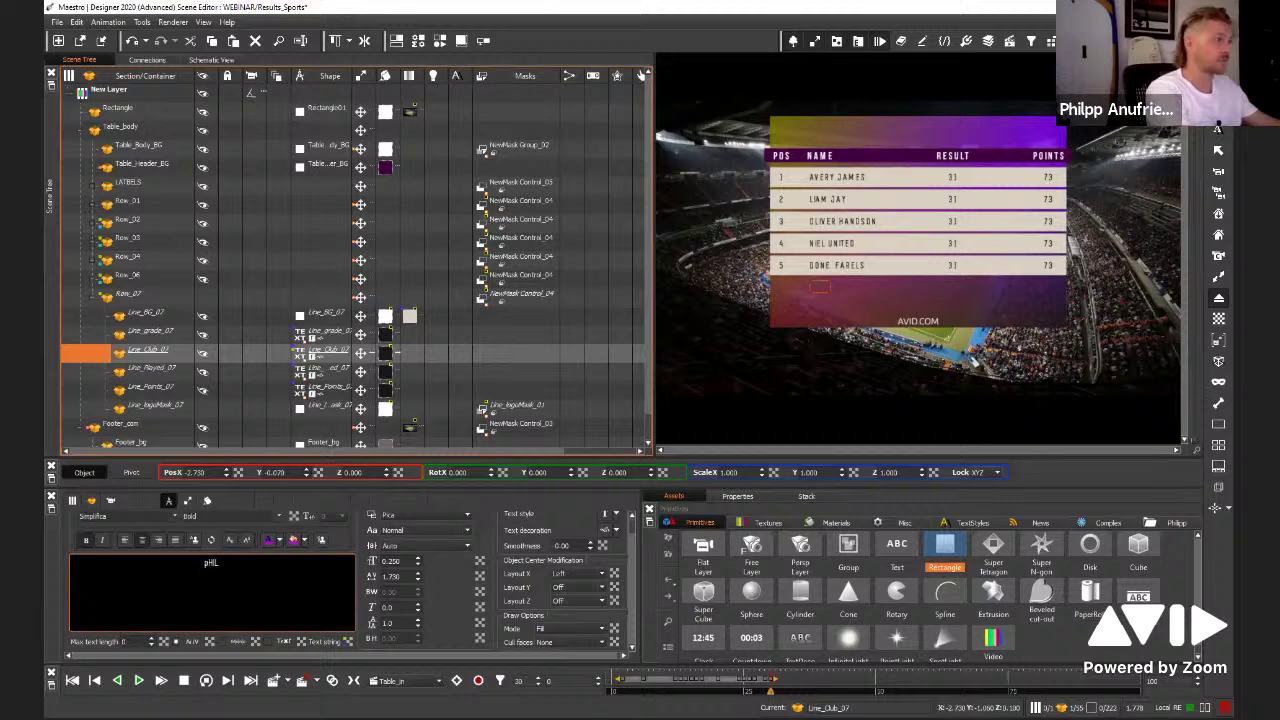
type("PHI")
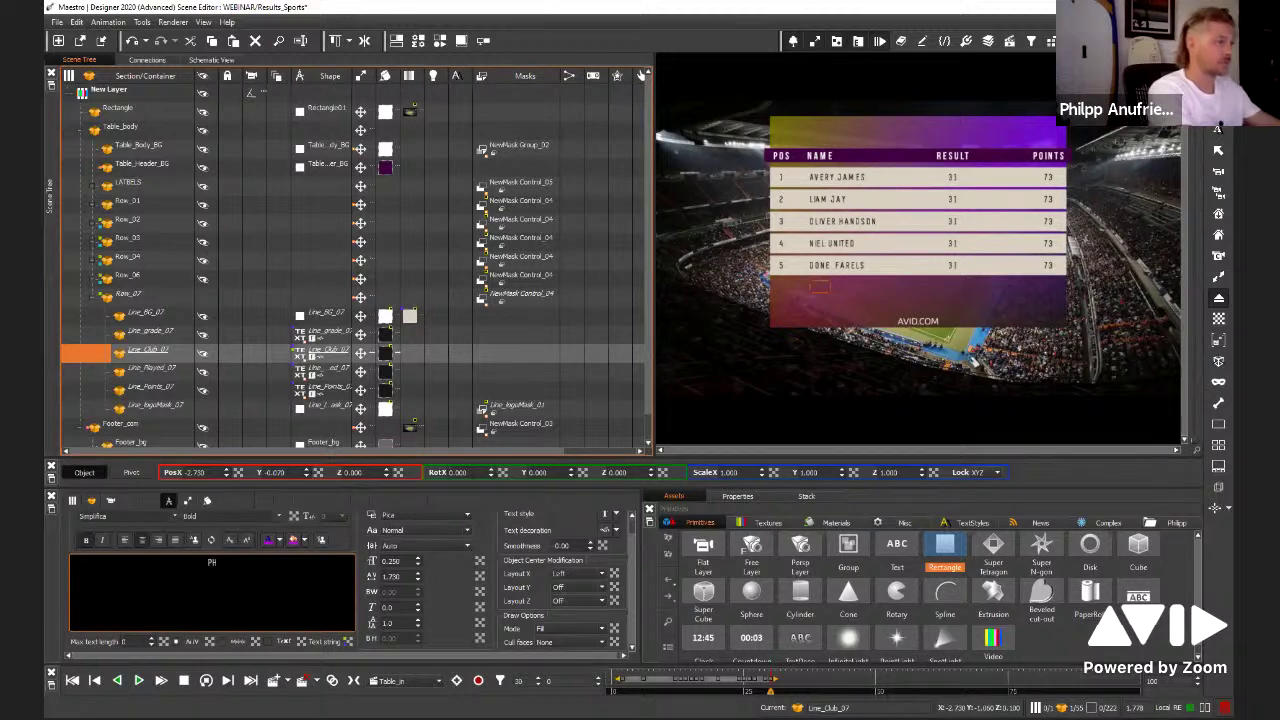
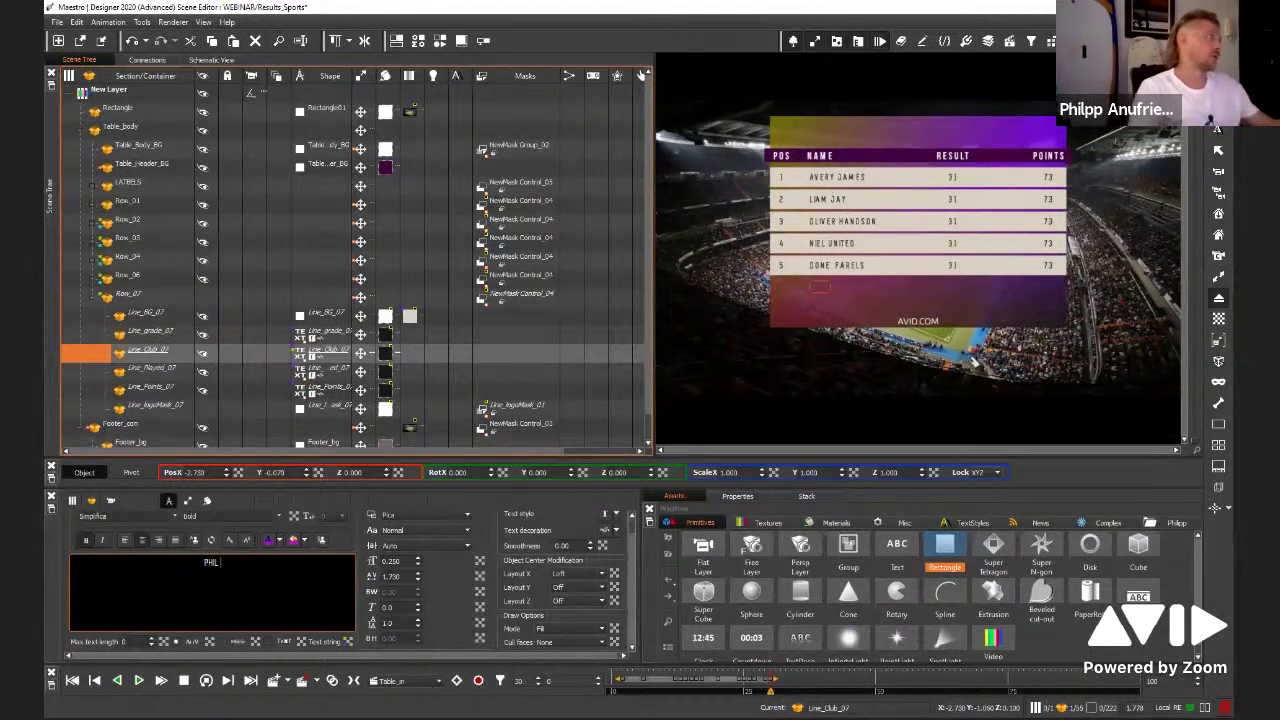
Select the parent Row_07 container in the Scene Tree instead of Line_Club_07
left_click(128, 296)
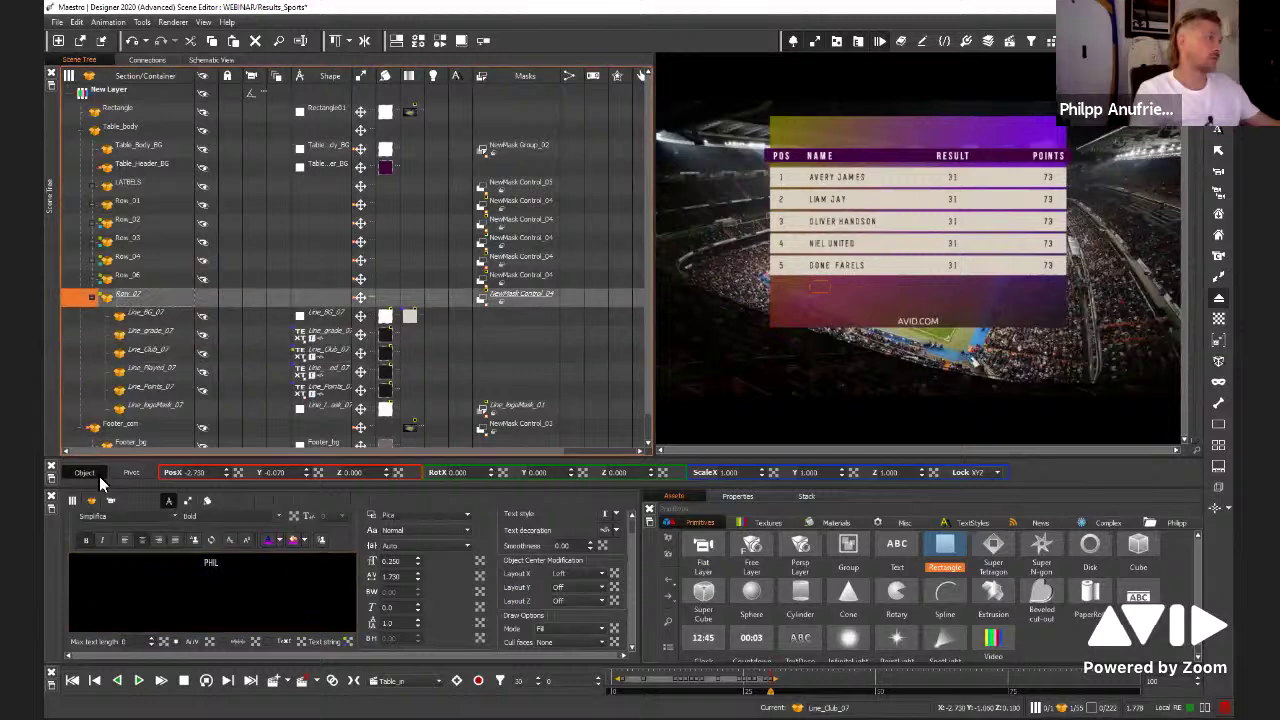
Create a Function for Row_07's Object Visible property and start an if() expression
right_click(112, 526)
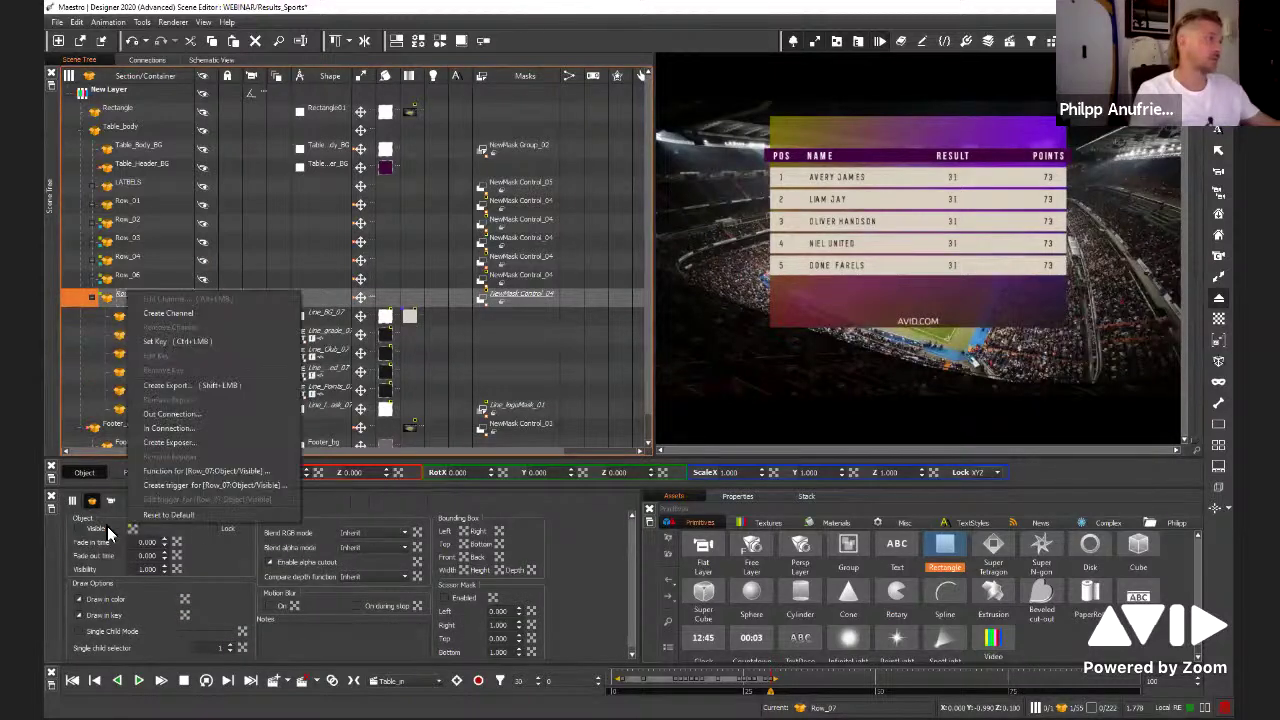
left_click(191, 470)
key("ctrl+a")
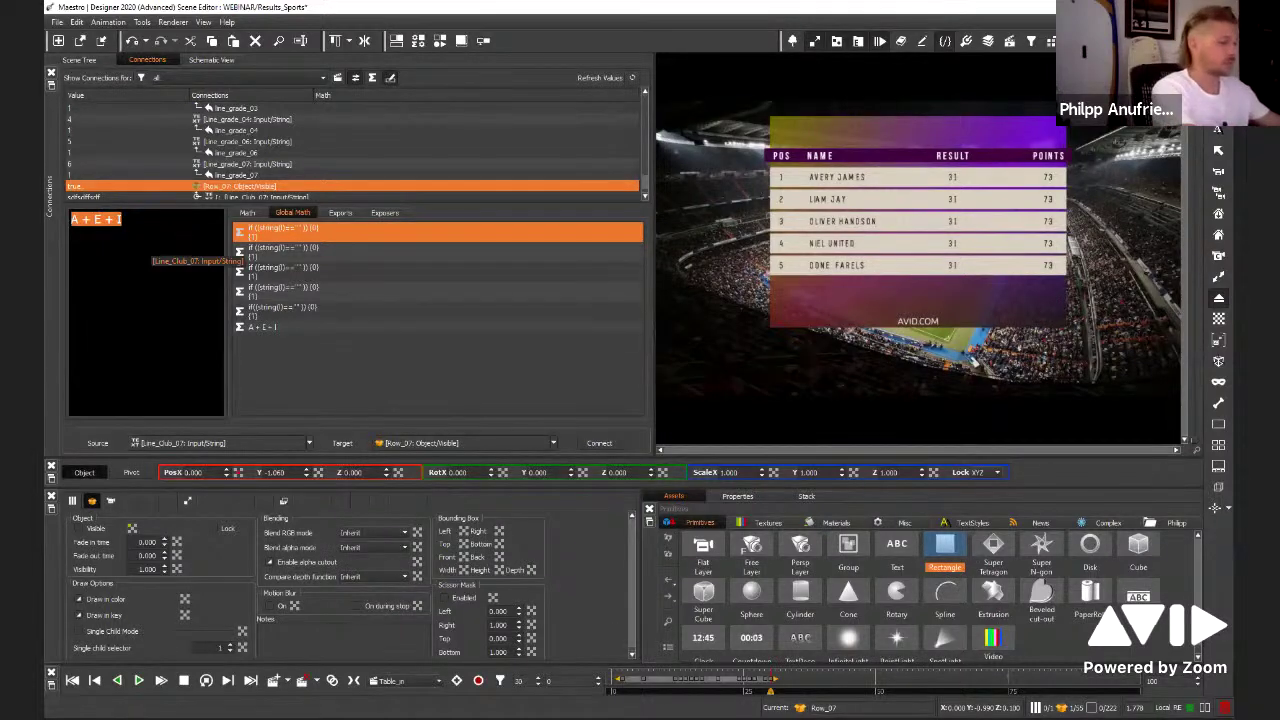
type("if")
key("BackSpace")
key("BackSpace")
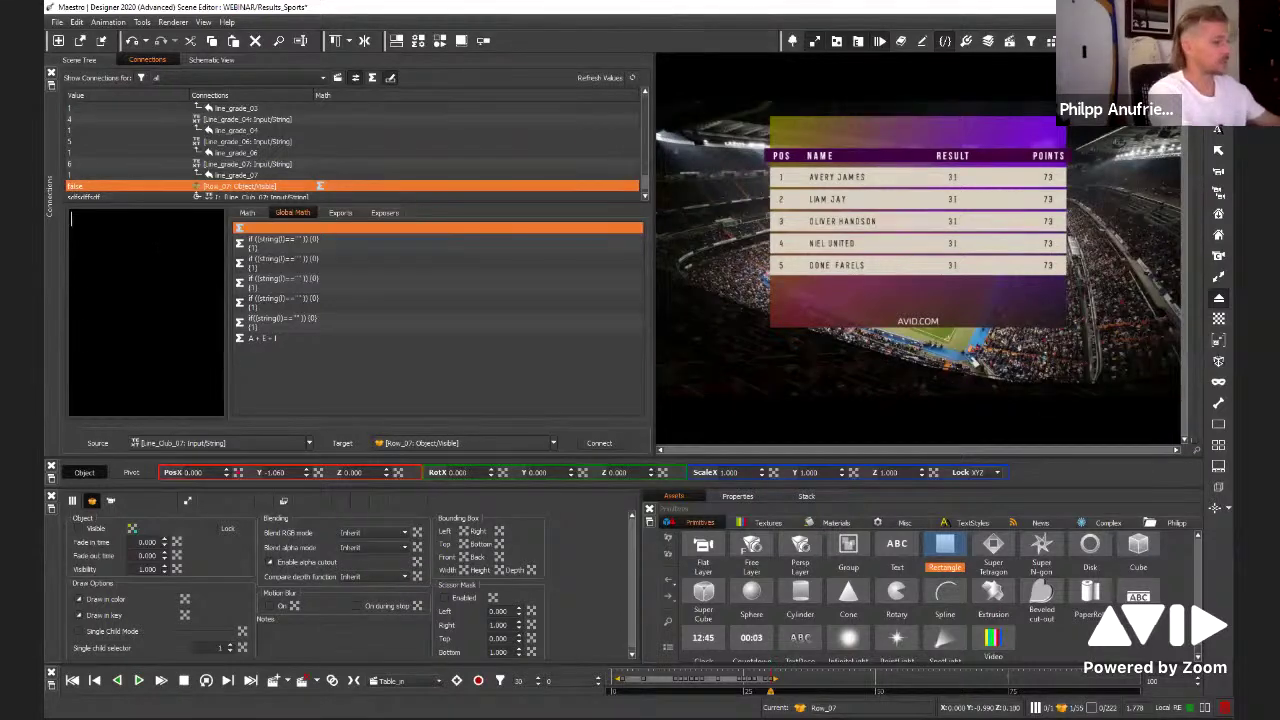
type("if")
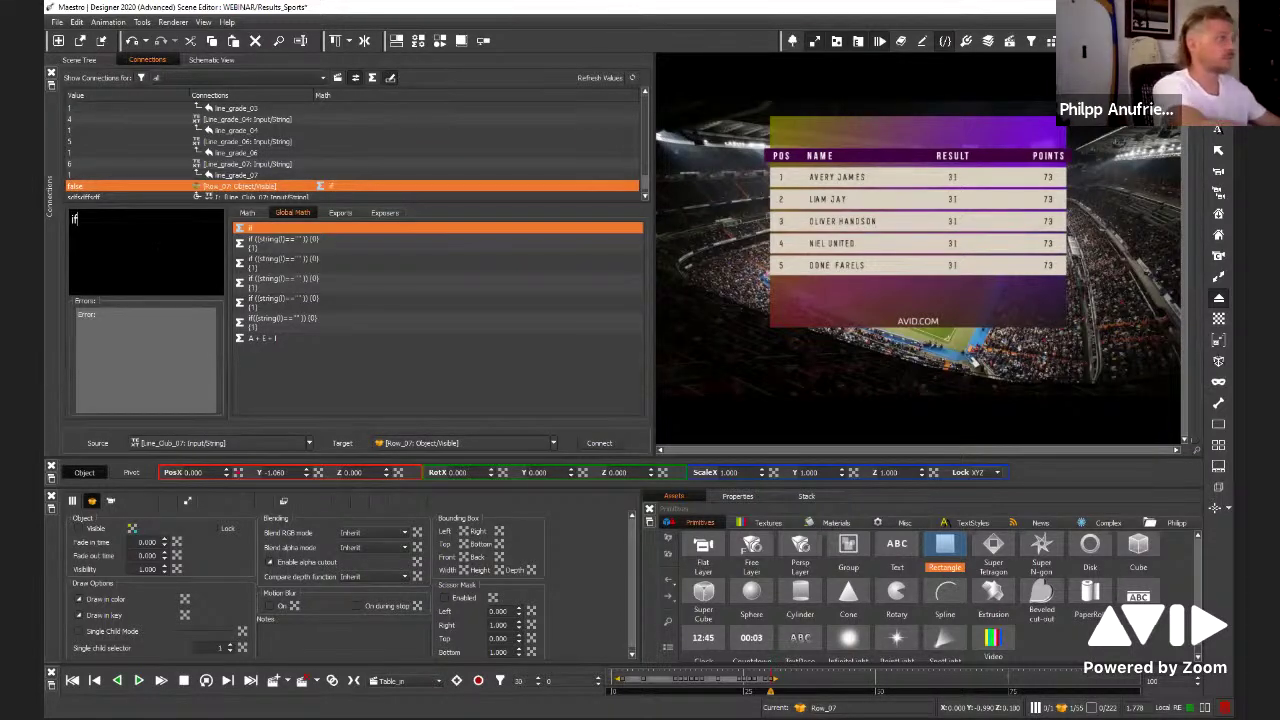
type("()")
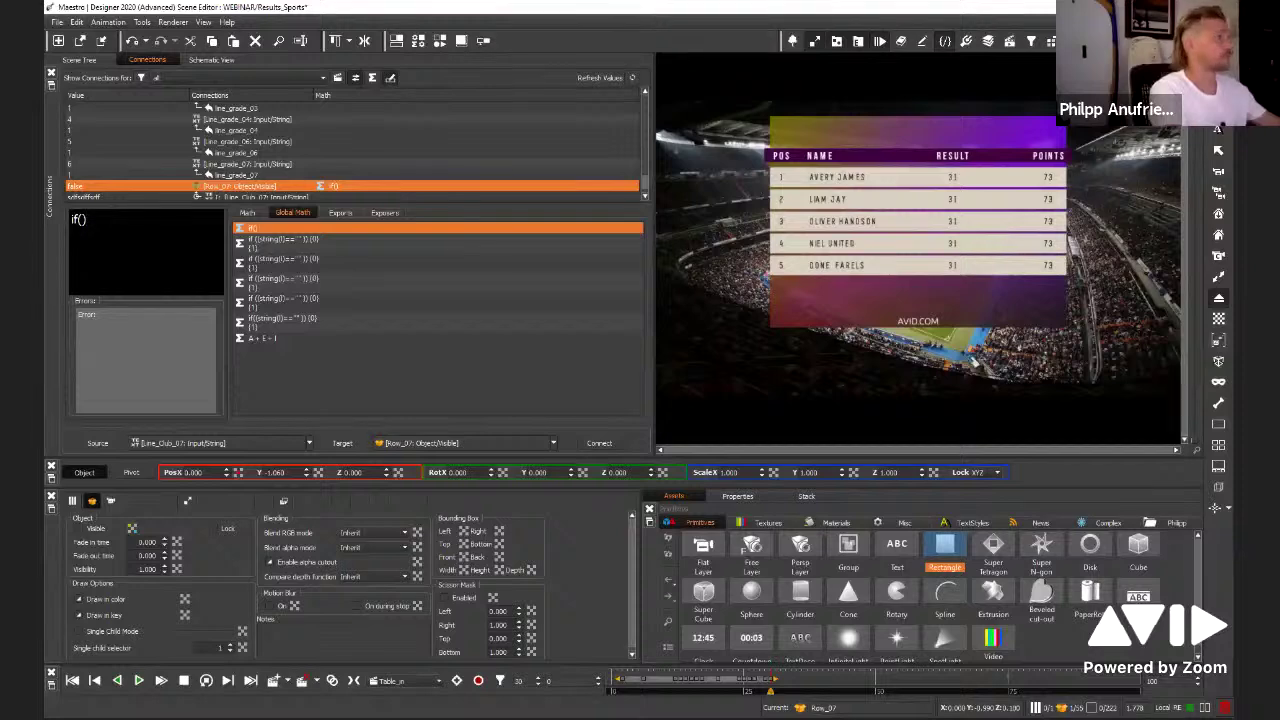
key("Left")
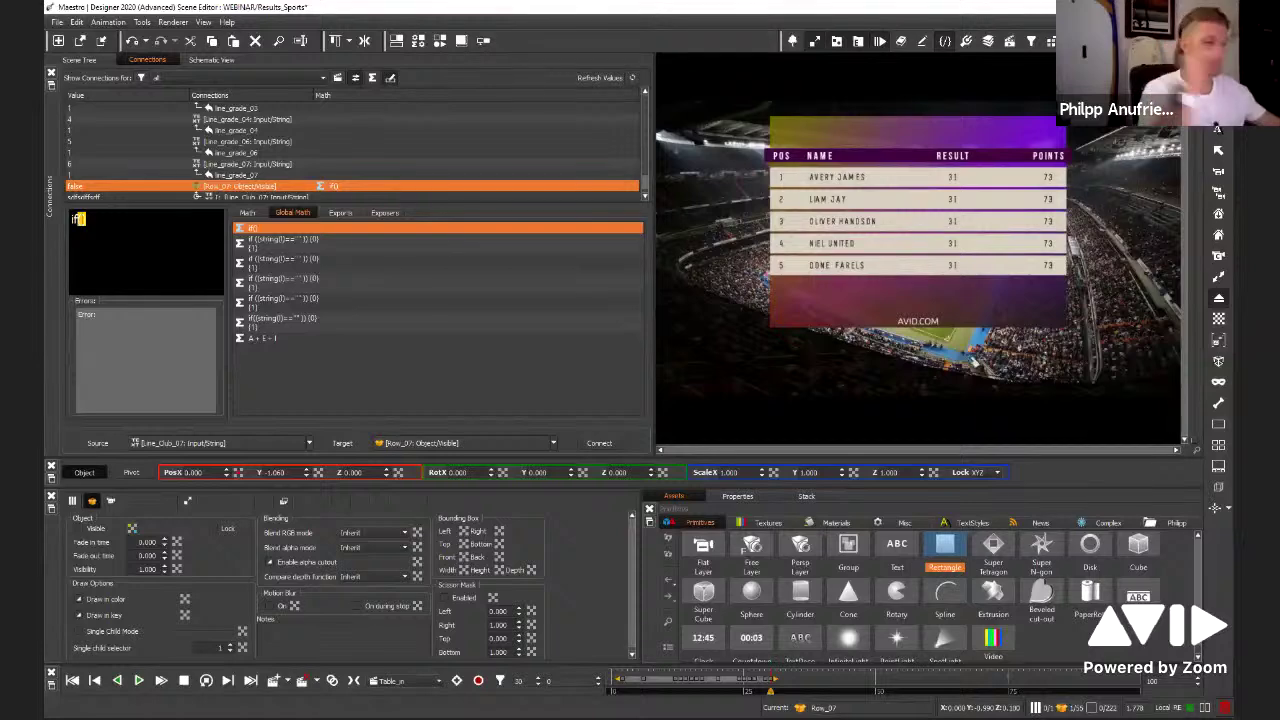
Complete the expression as if(string(I)==""){0}{1} so empty text hides the row
type("str")
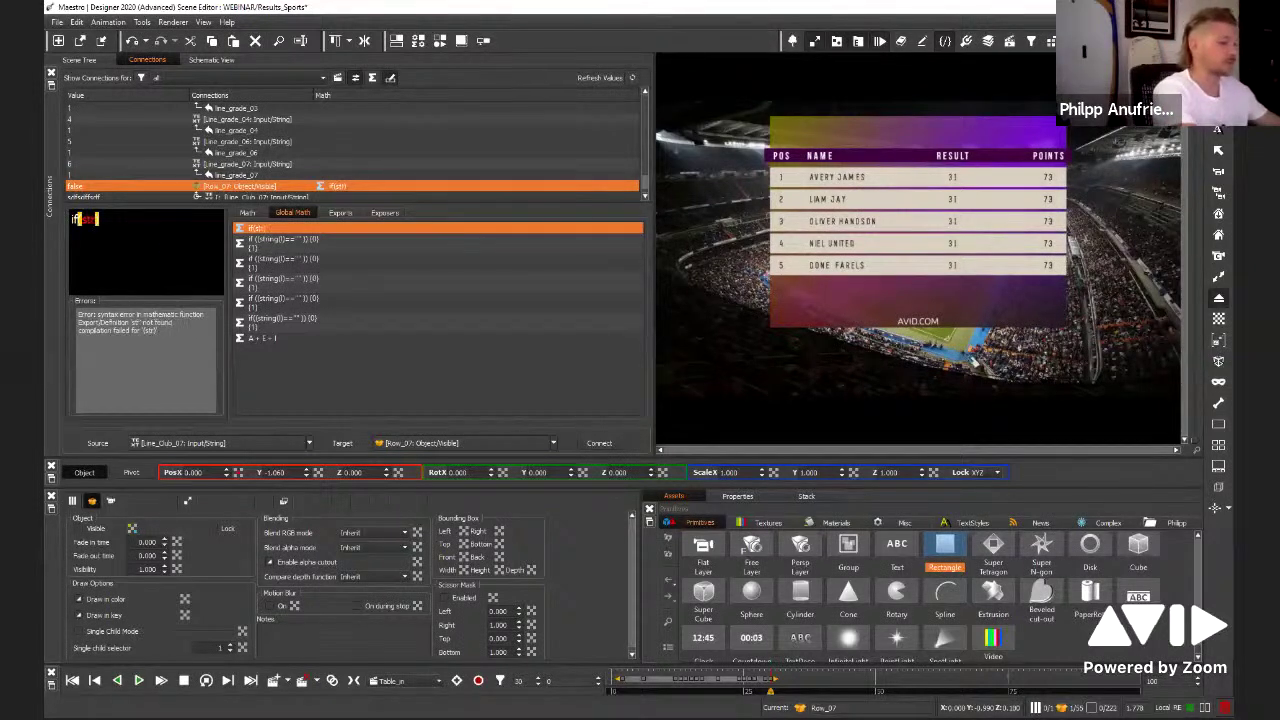
type("ing(")
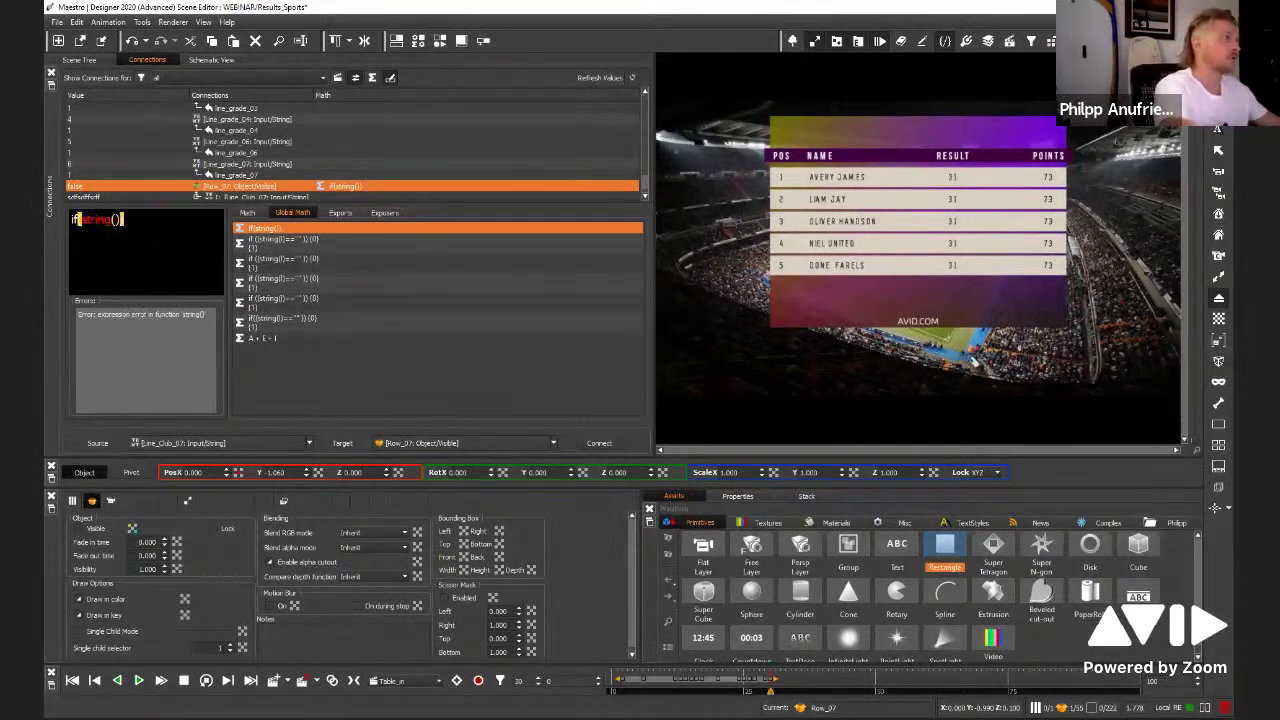
type(")")
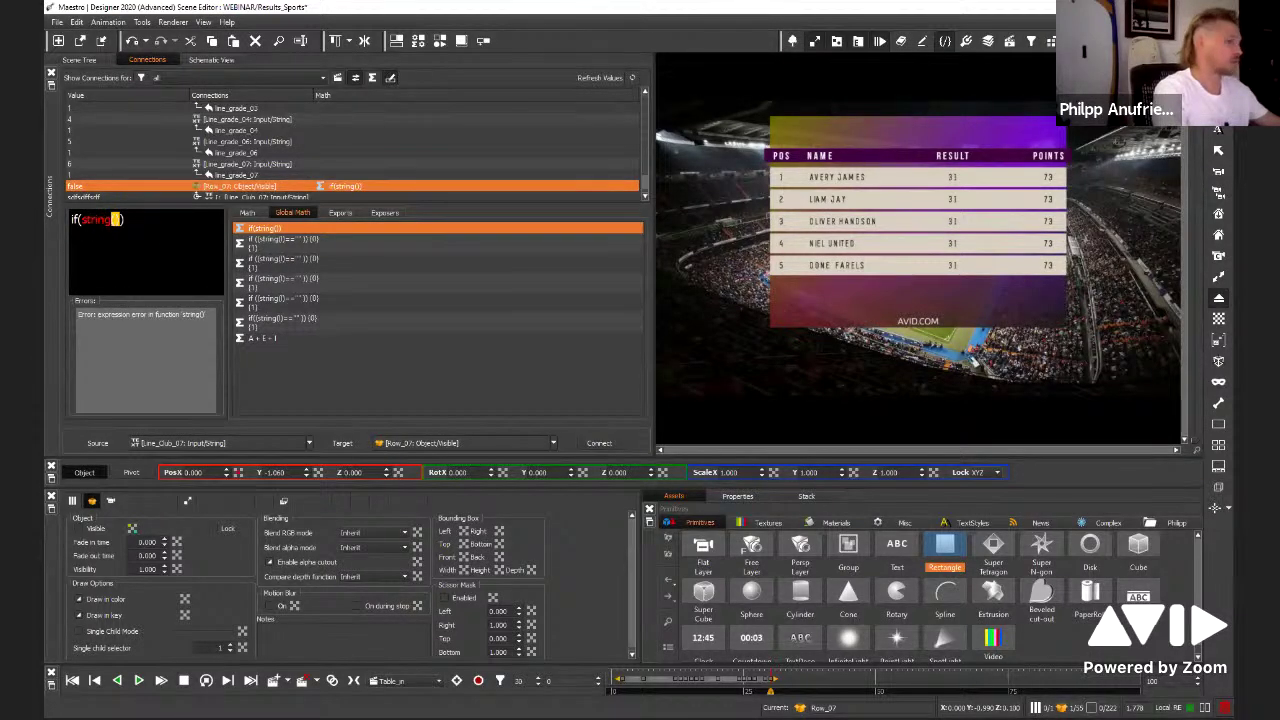
type(")")
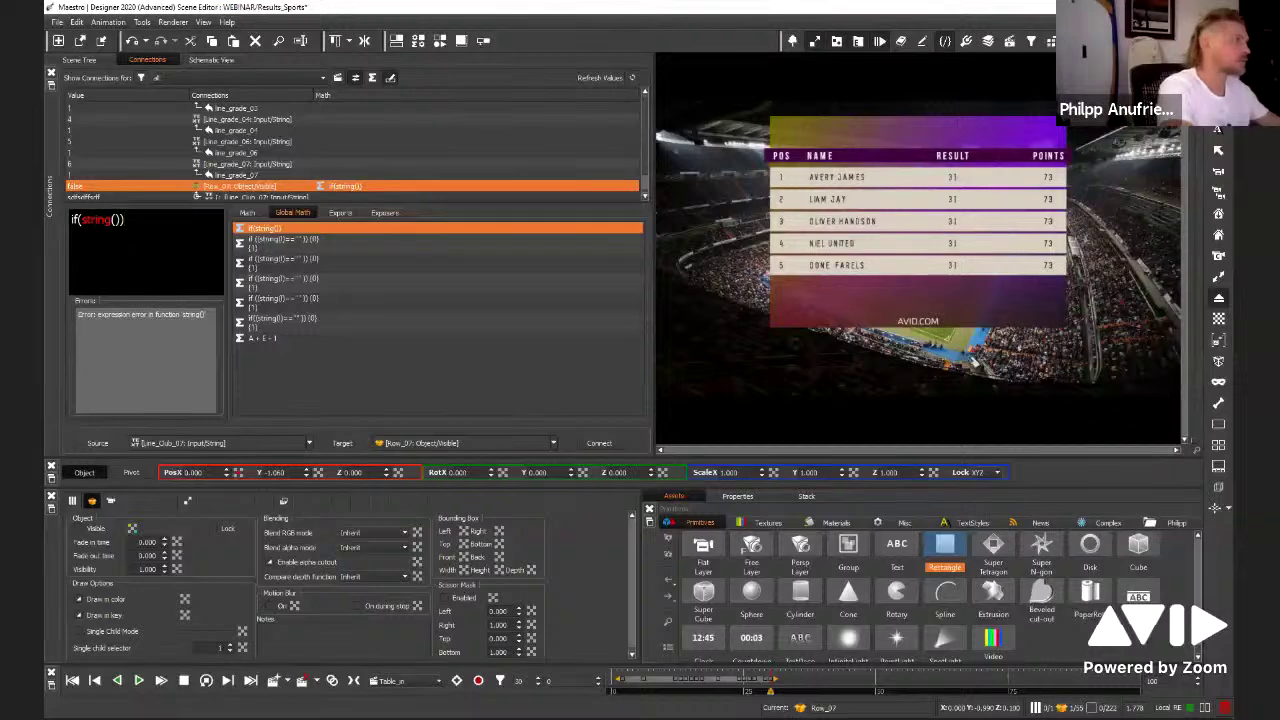
key("BackSpace")
key("BackSpace")
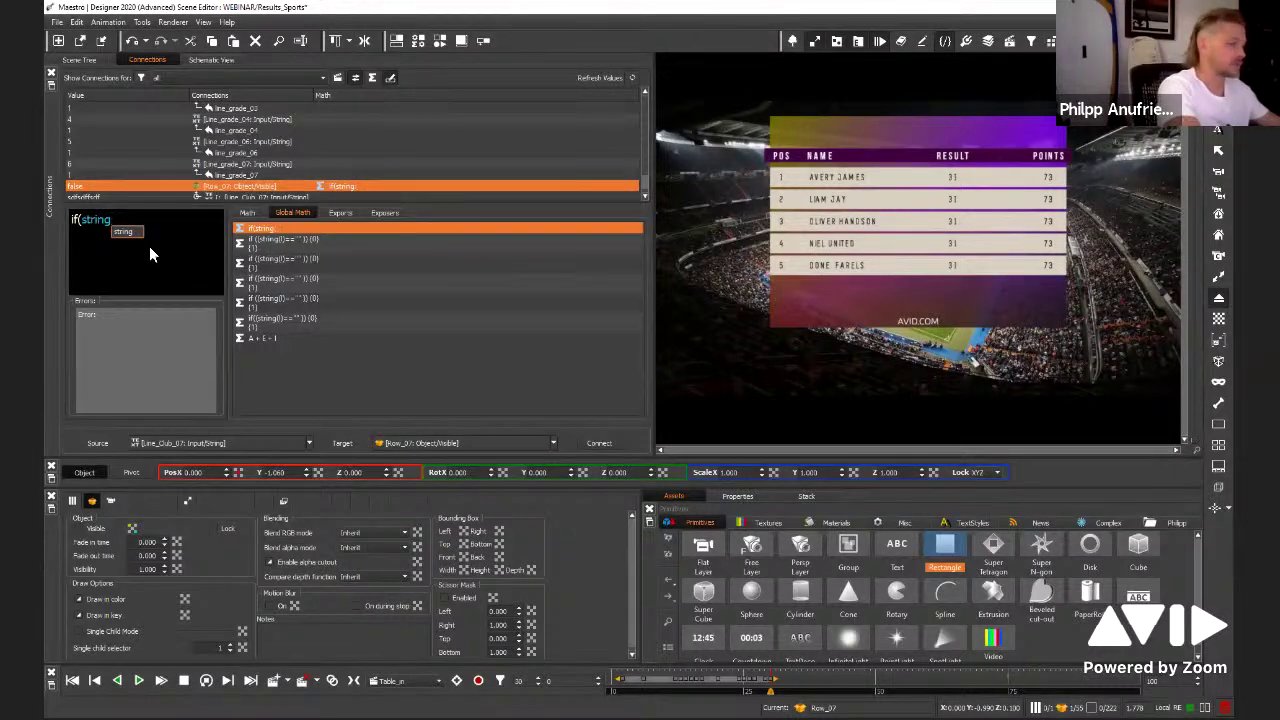
type("(")
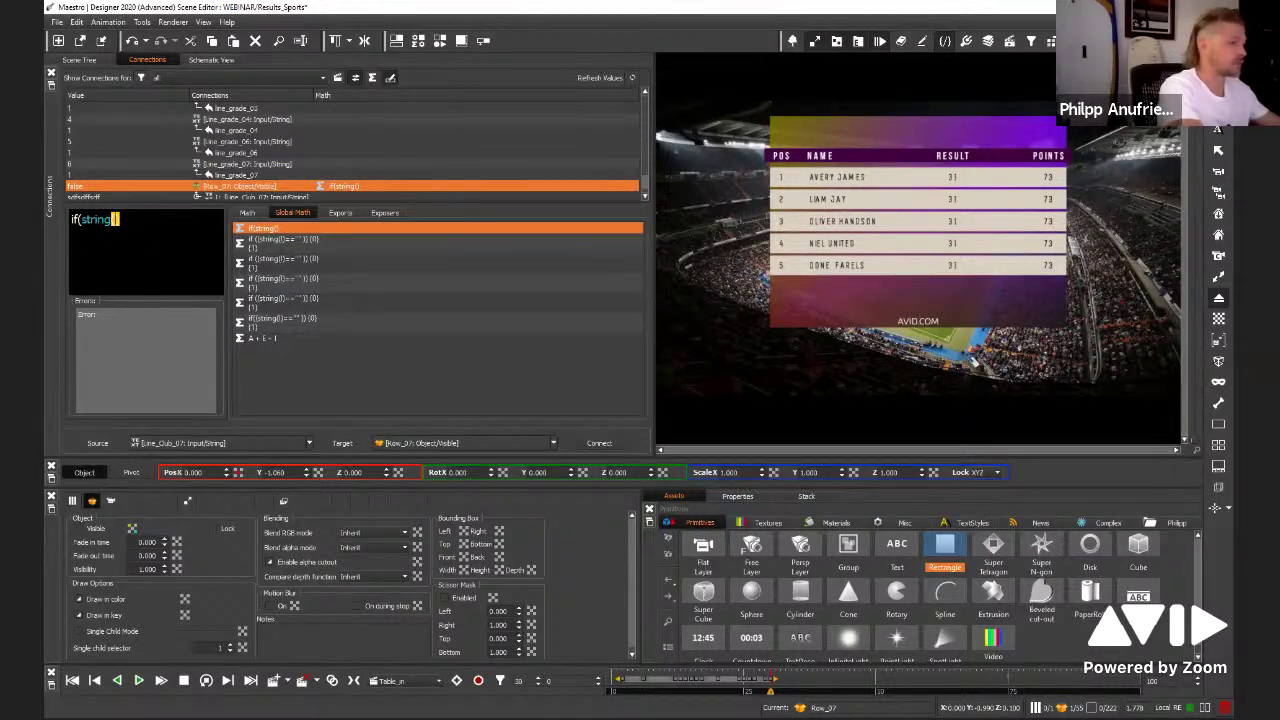
type(")")
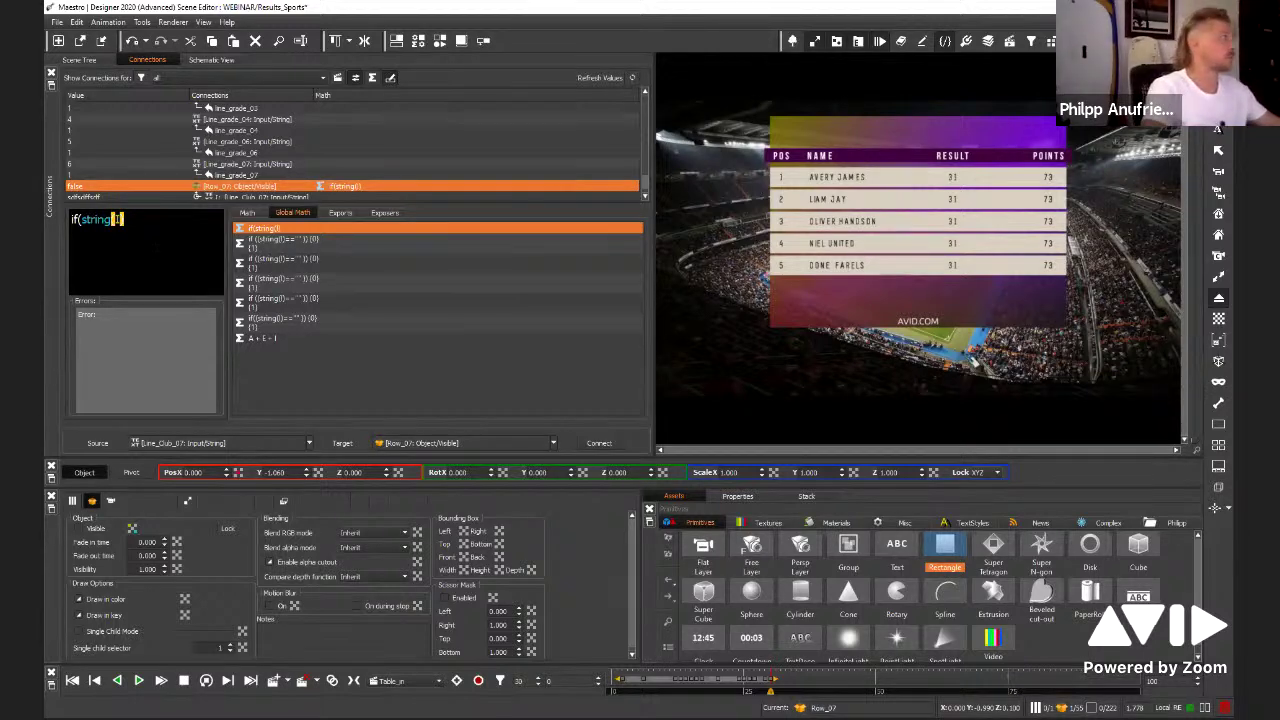
type("=")
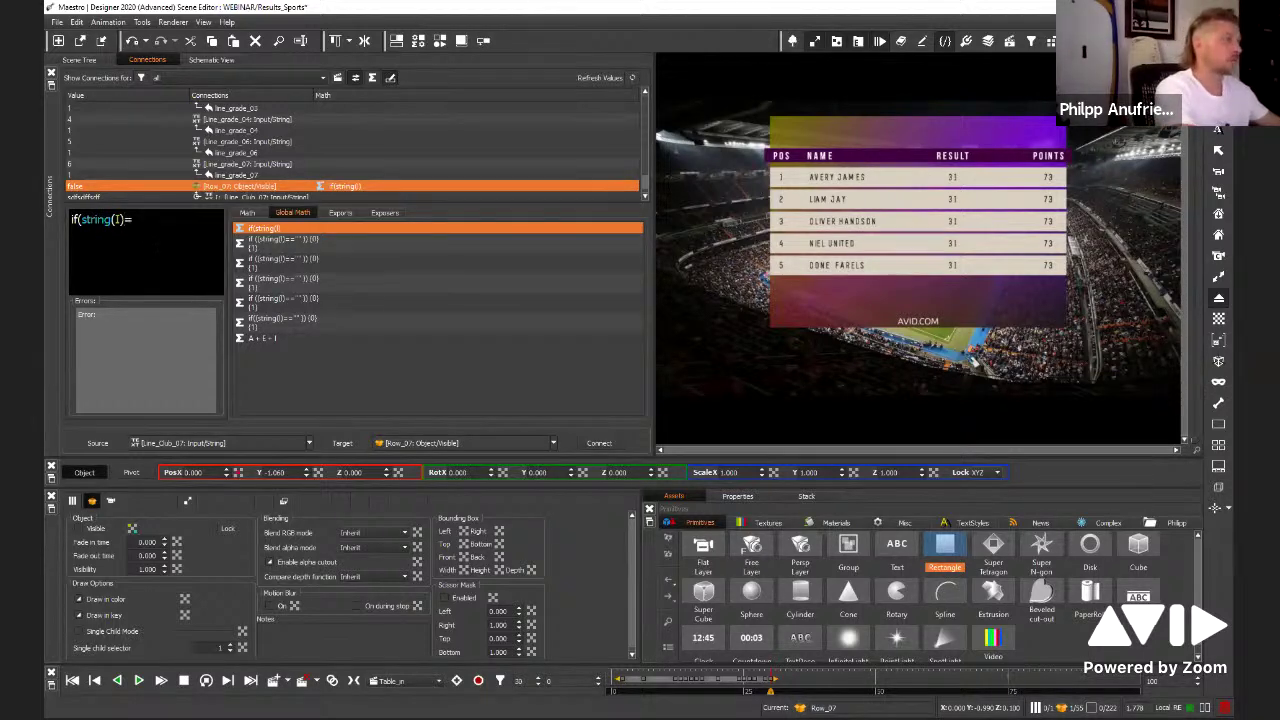
type("=\"\"")
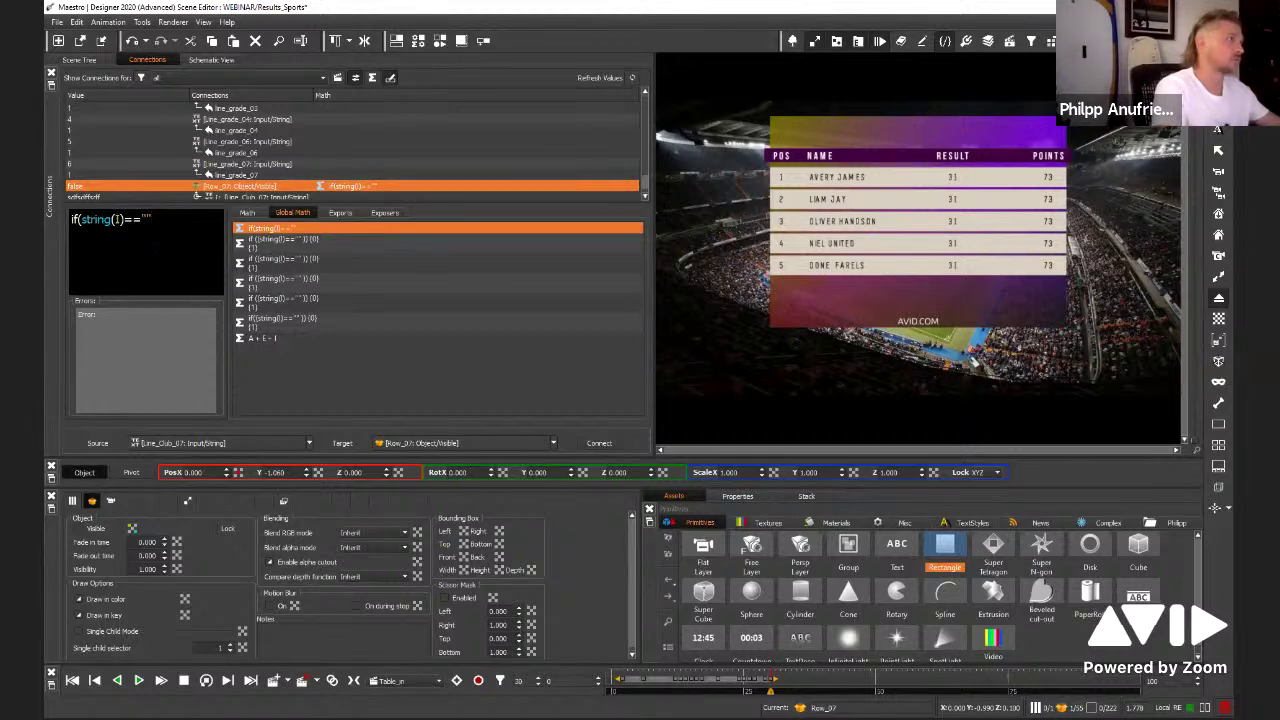
type("2s")
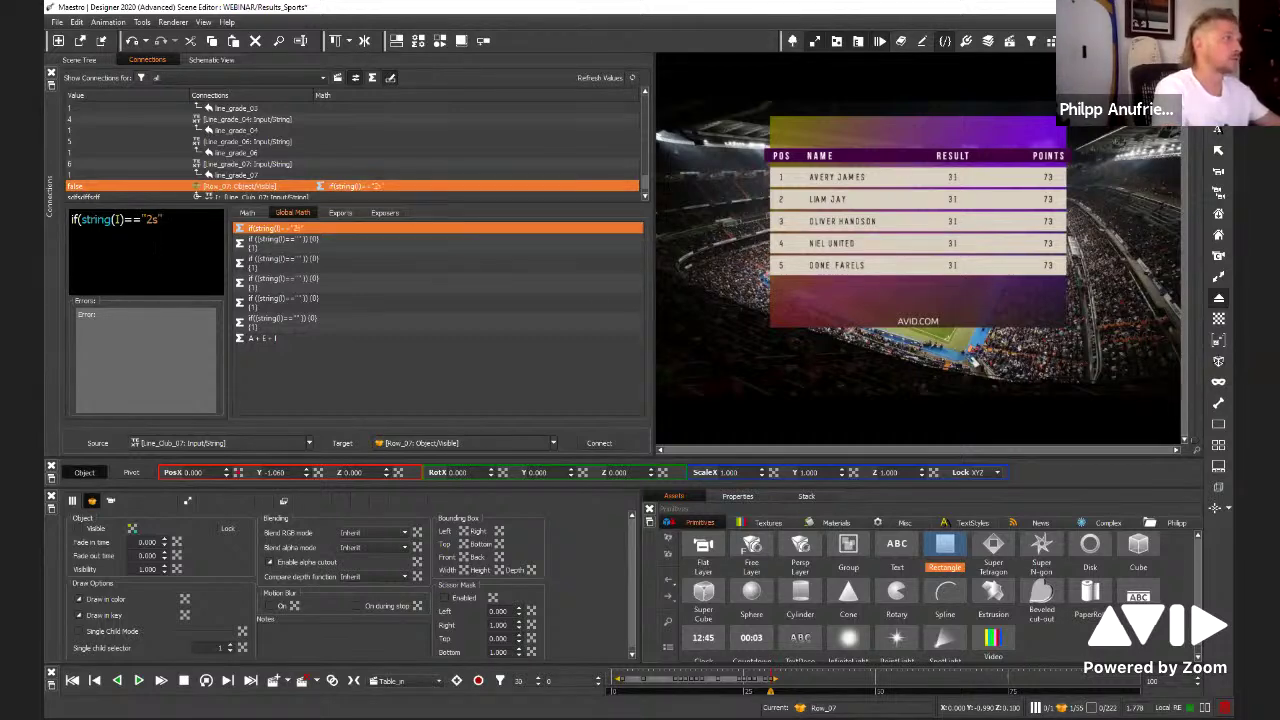
key("BackSpace")
key("BackSpace")
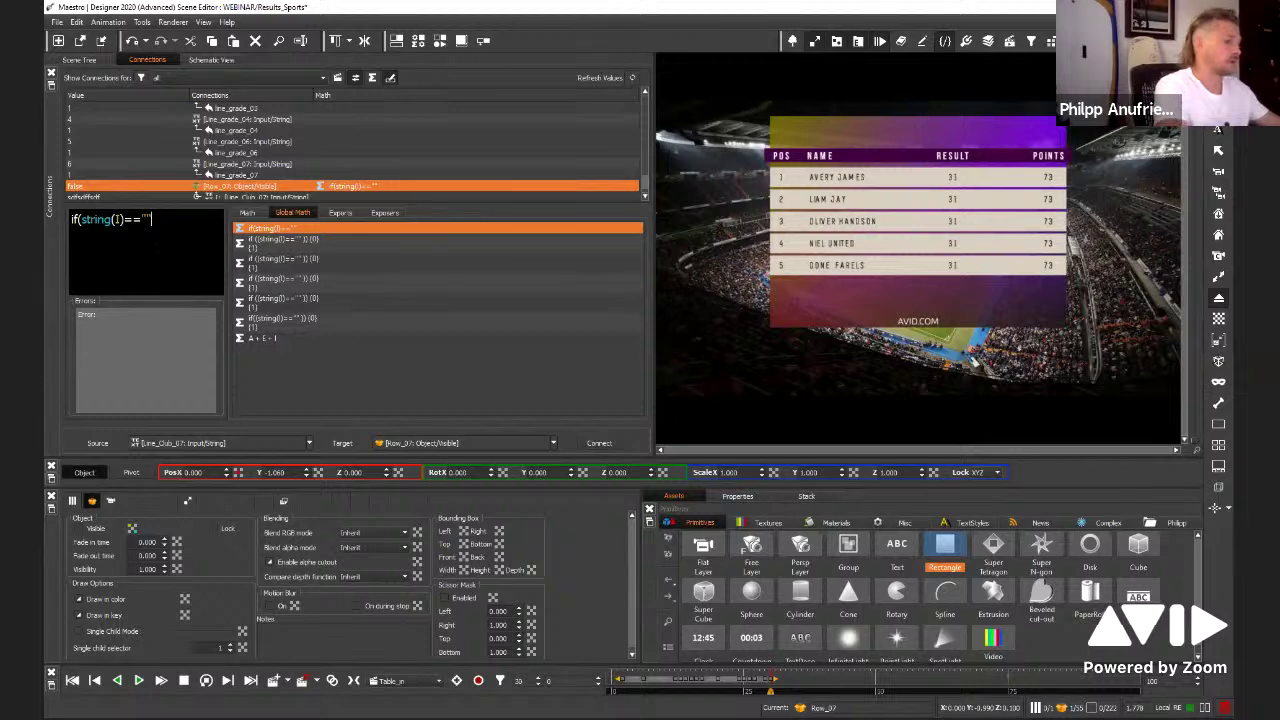
type("))")
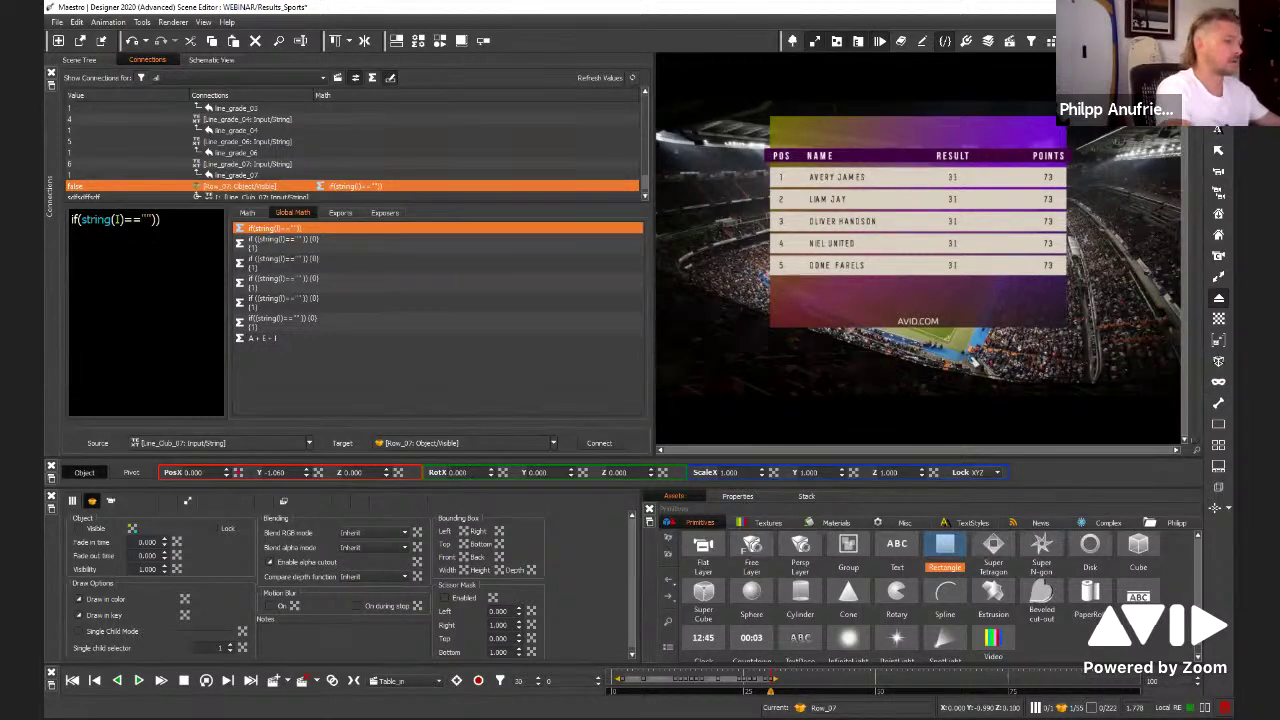
type("{}")
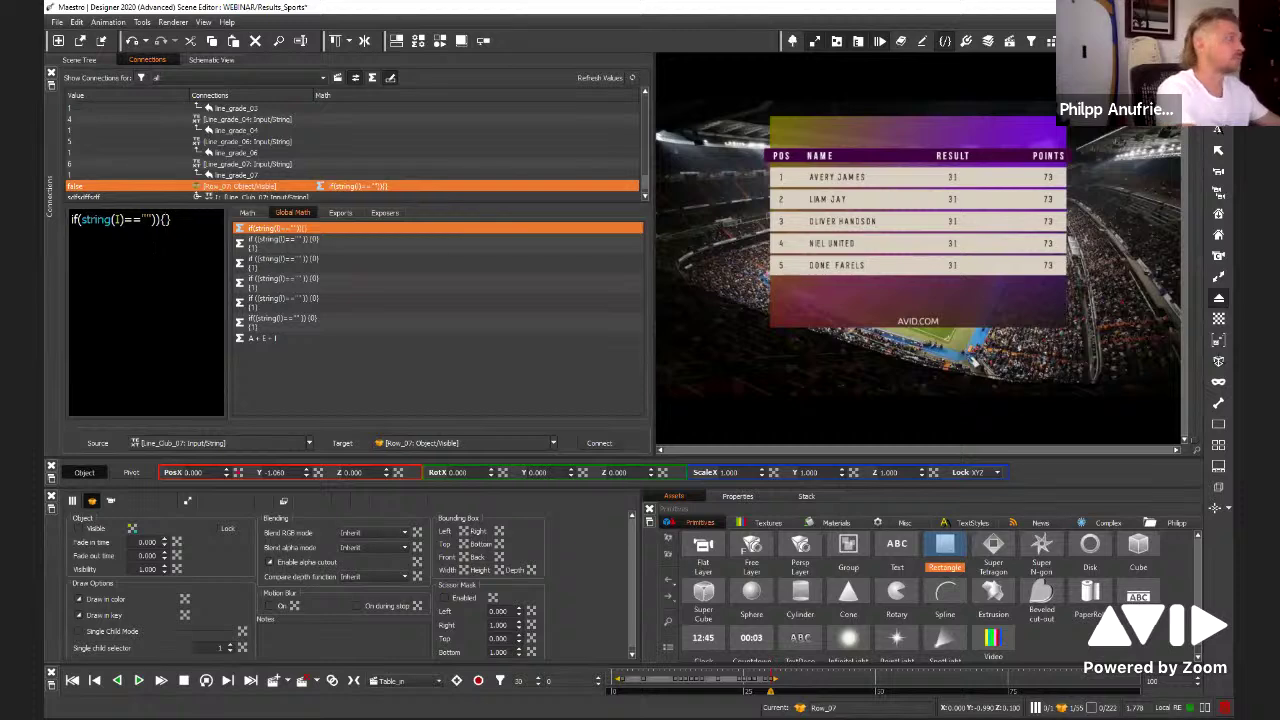
type("0")
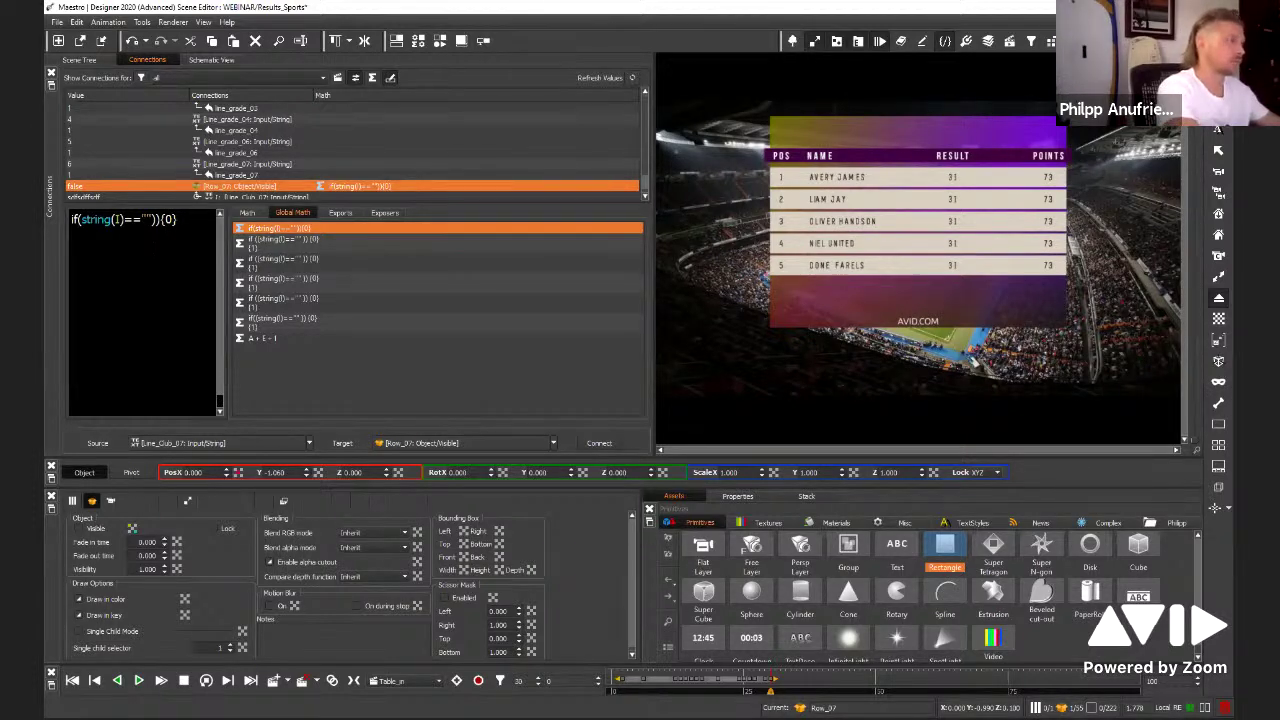
key("Return")
type("{")
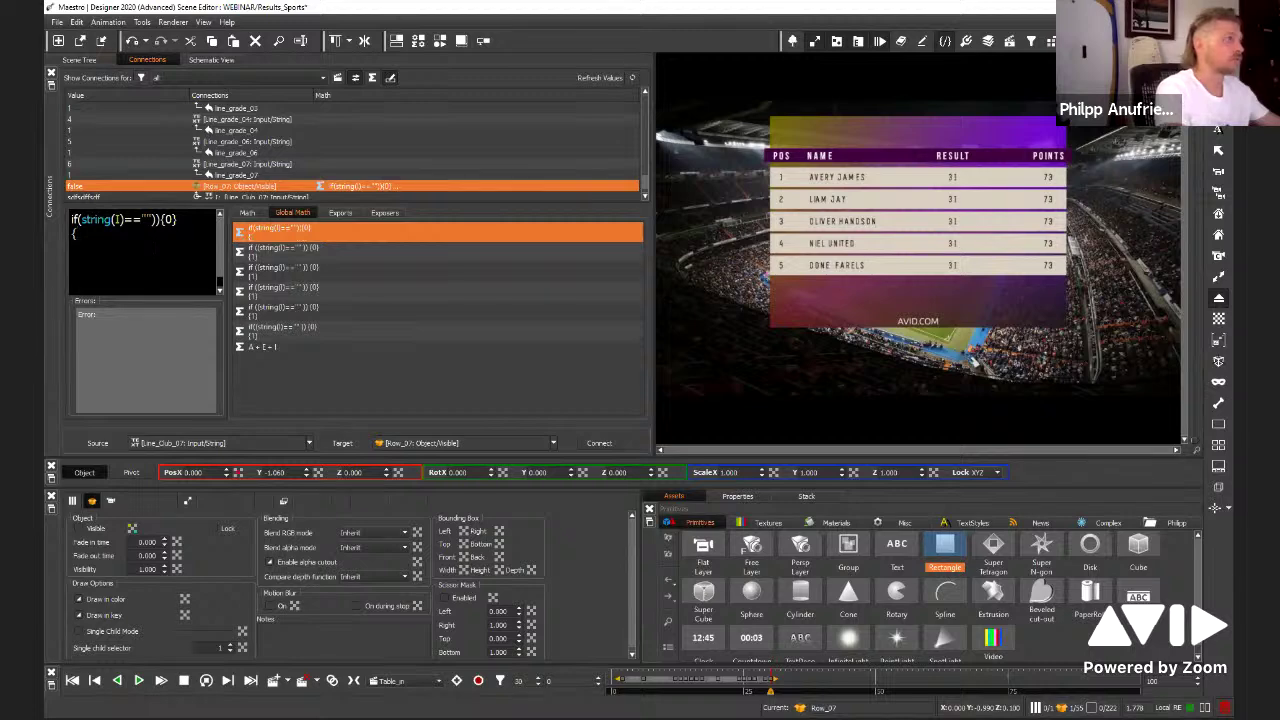
type("0}")
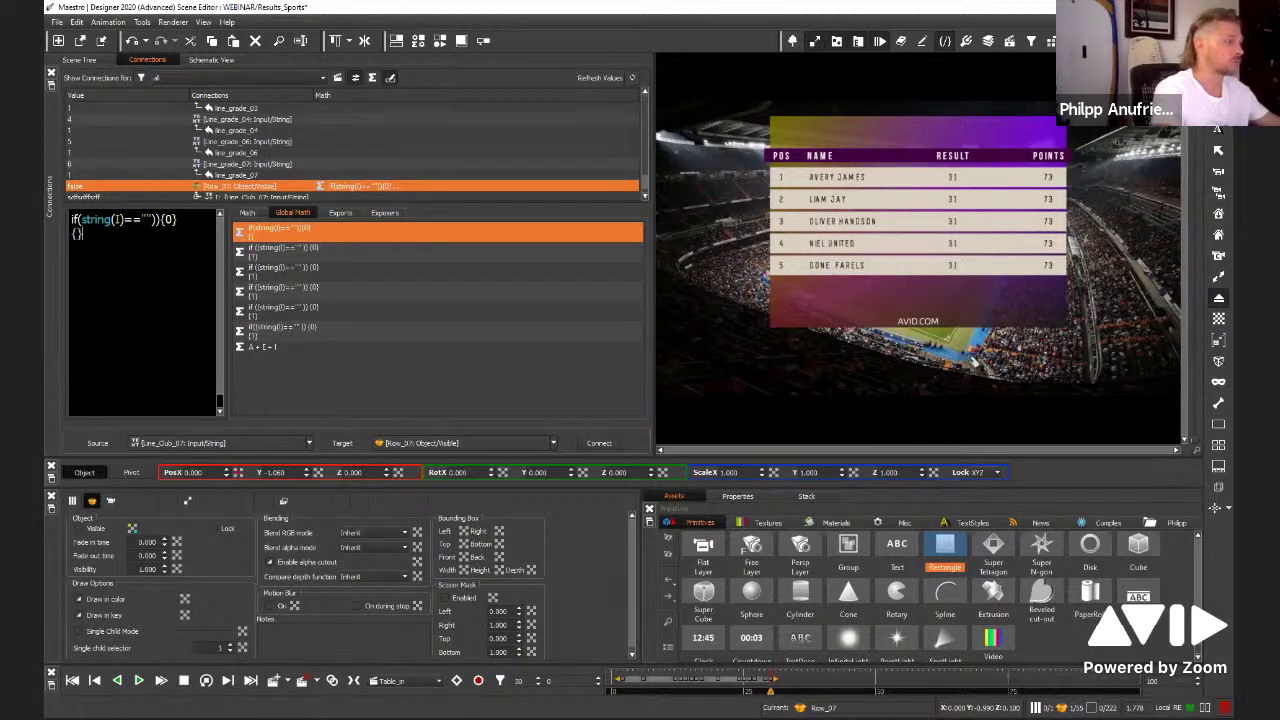
type(" {1")
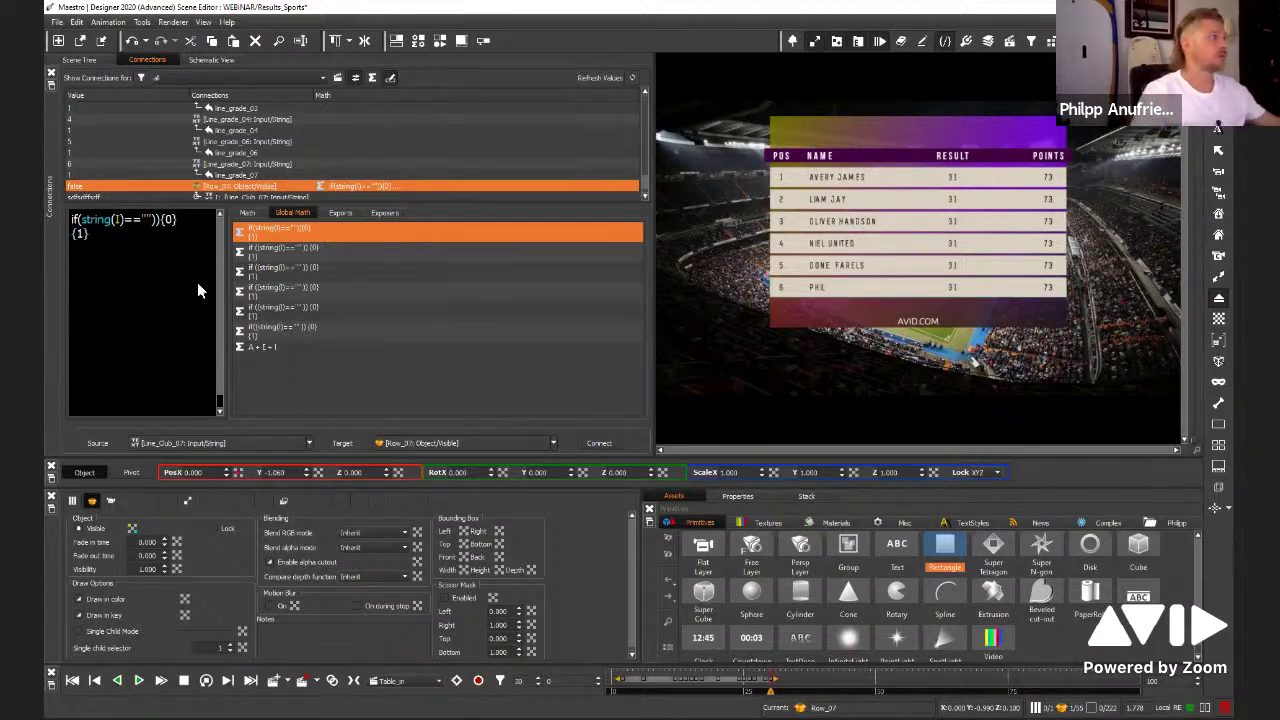
left_click_drag(236, 297, 384, 297)
Zoom the expression, highlight its 0 (empty text) and 1 (otherwise) results, then return to the Scene Tree
scroll(220, 300, "up", 5)
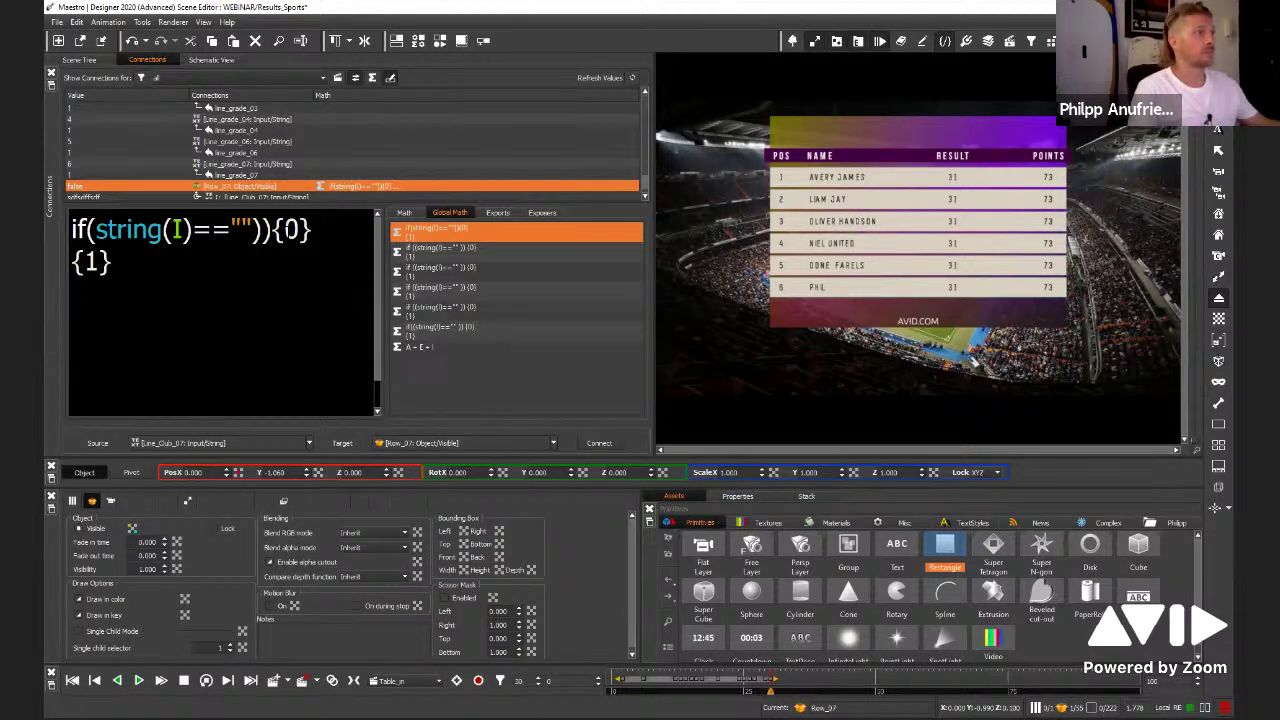
double_click(291, 230)
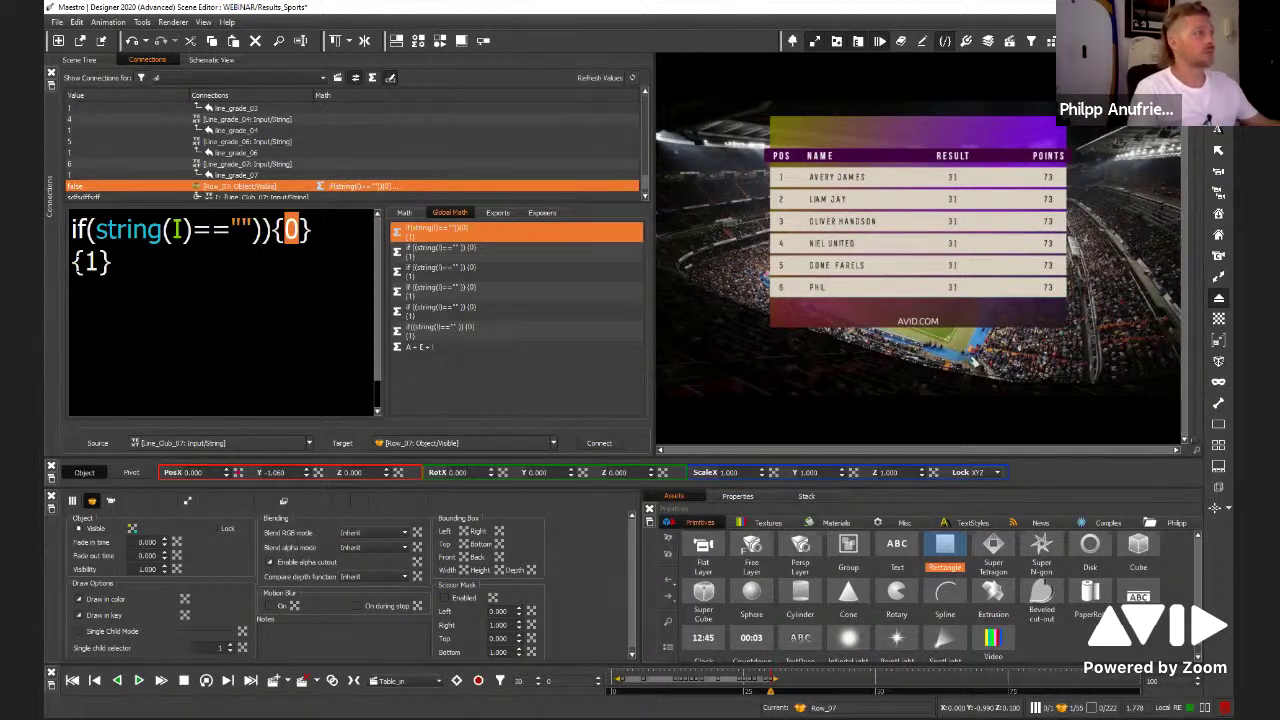
left_click(297, 230)
double_click(91, 262)
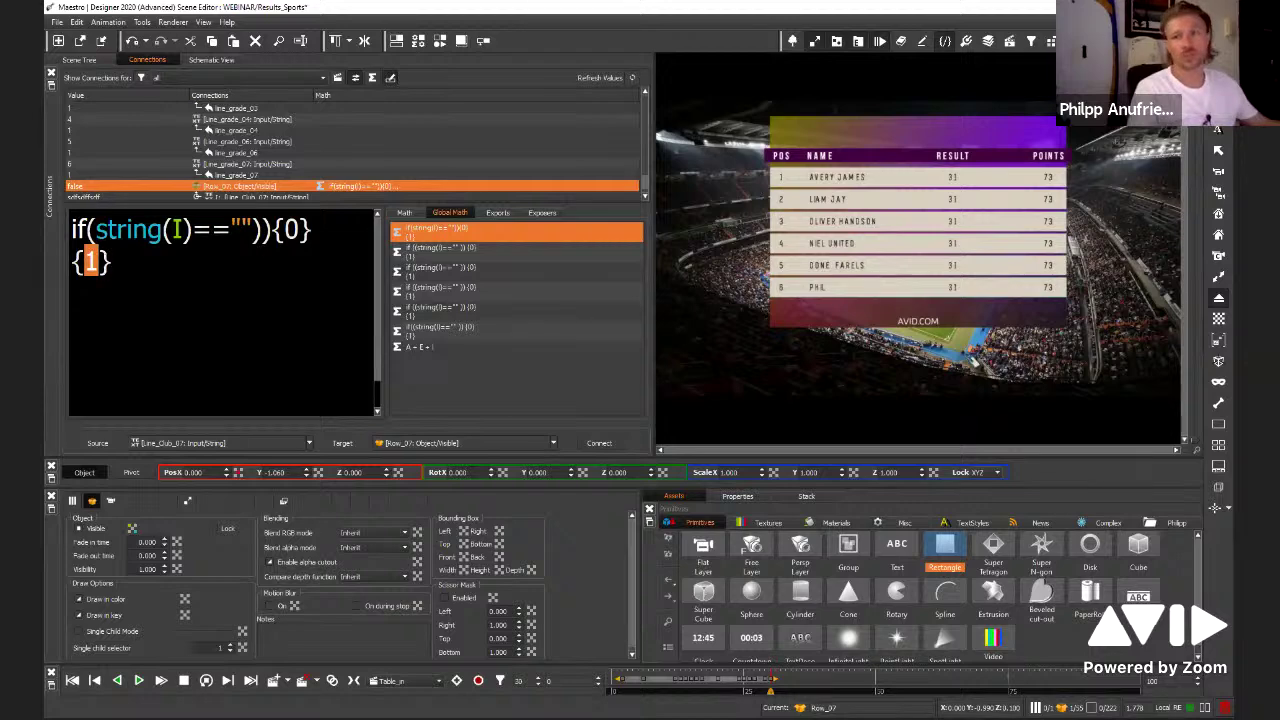
left_click(82, 59)
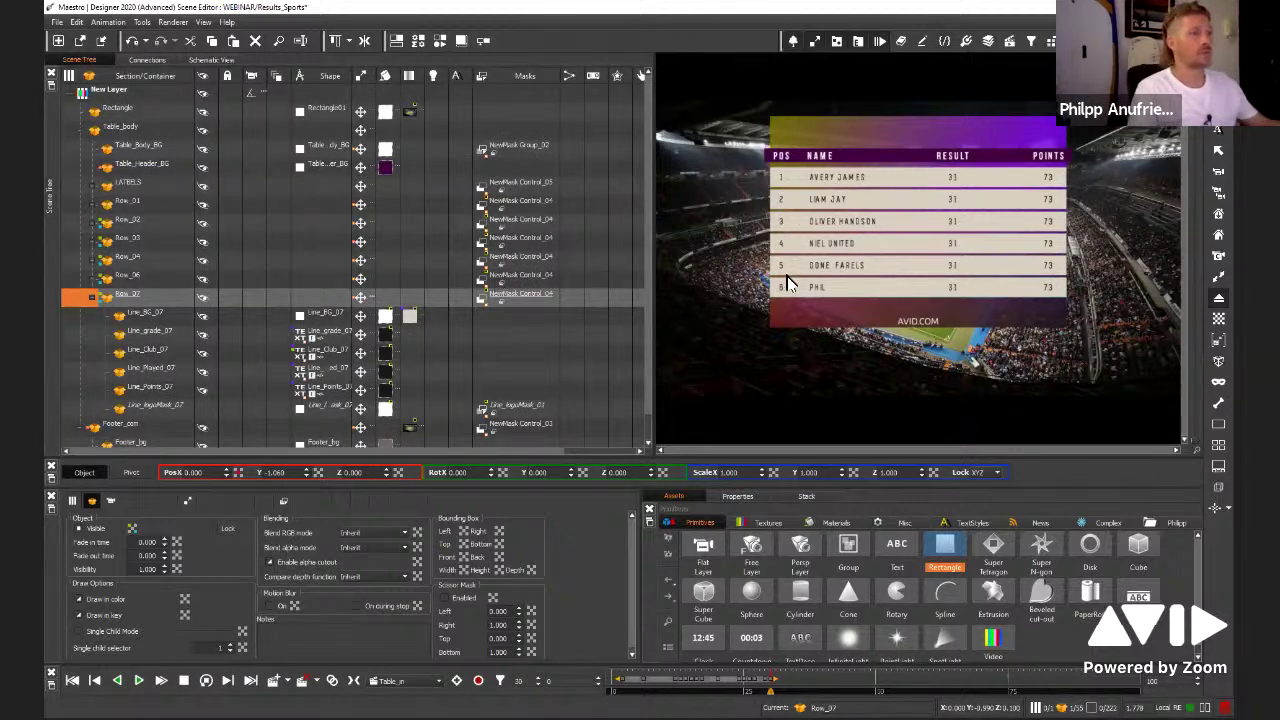
left_click(817, 286)
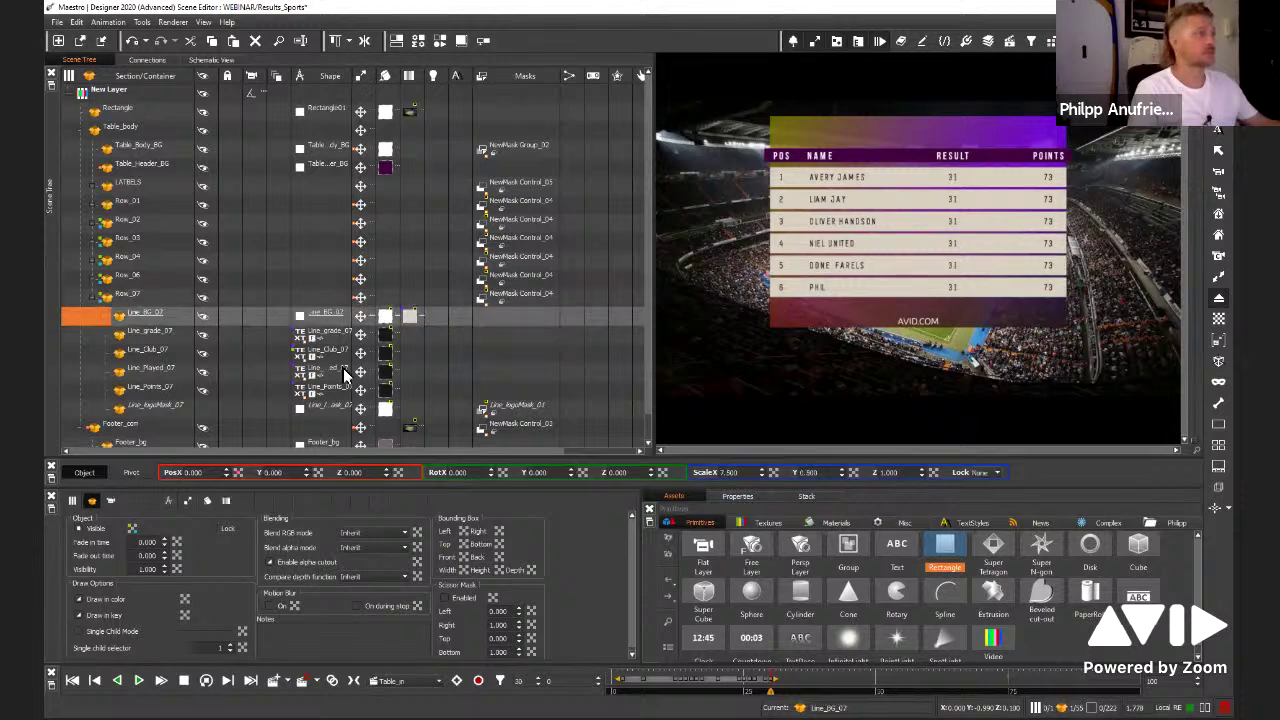
left_click(297, 354)
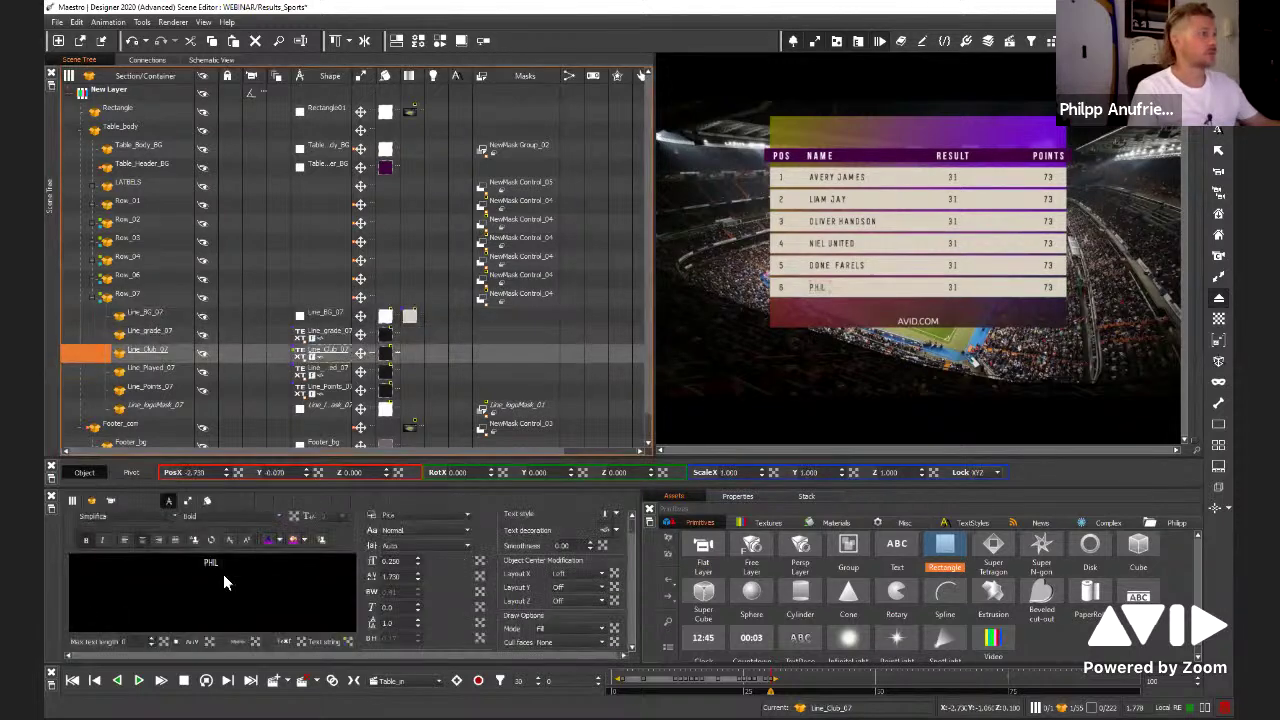
left_click(223, 574)
key("ctrl+a")
type("q2312323132")
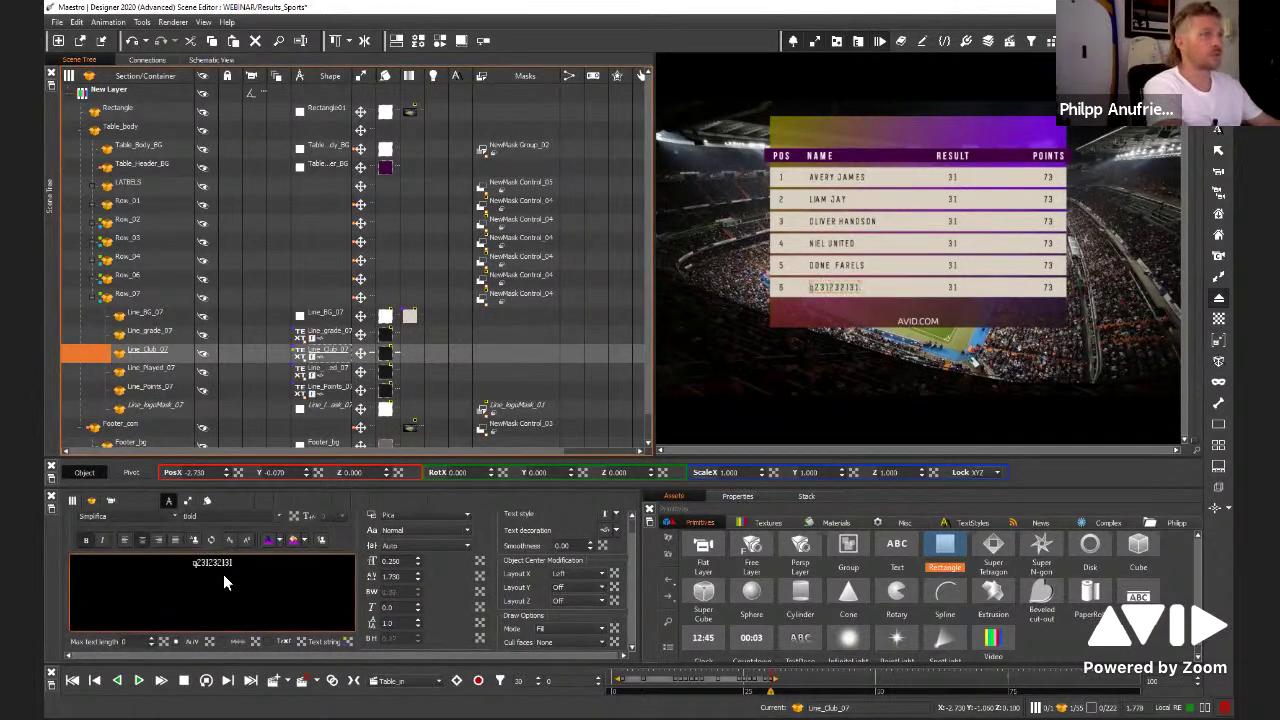
key("ctrl+a")
key("BackSpace")
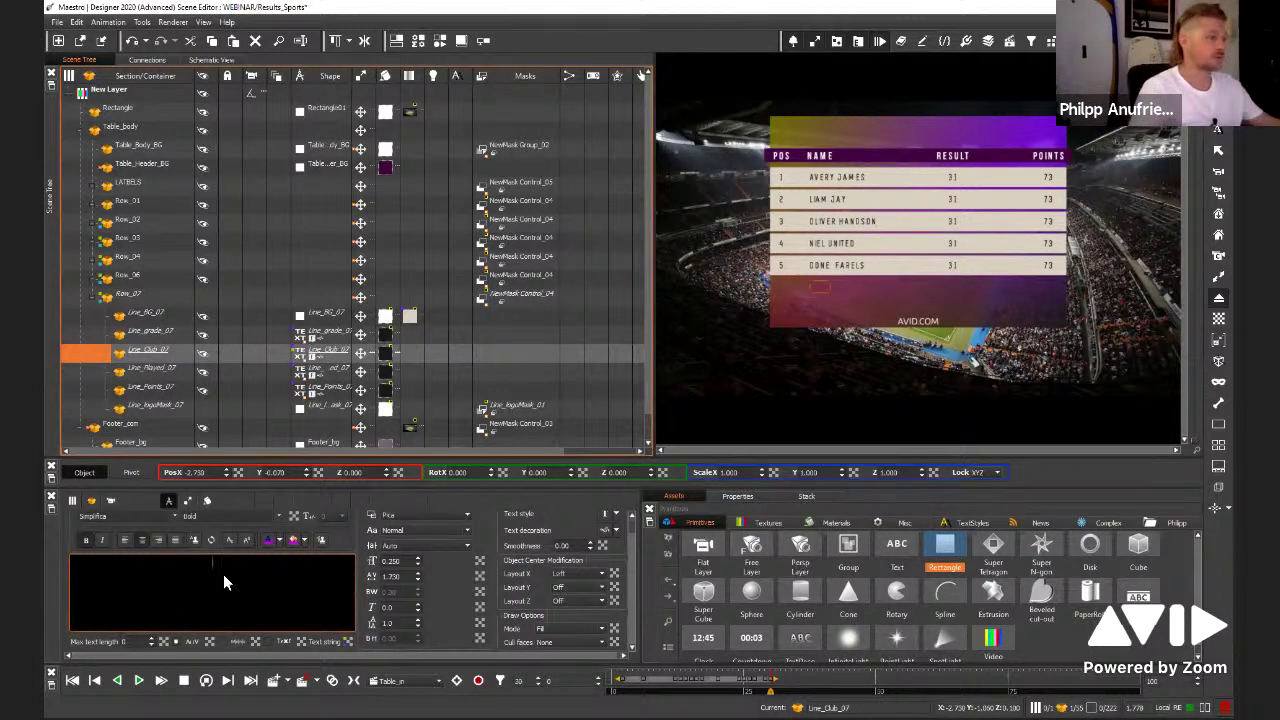
type("Phil")
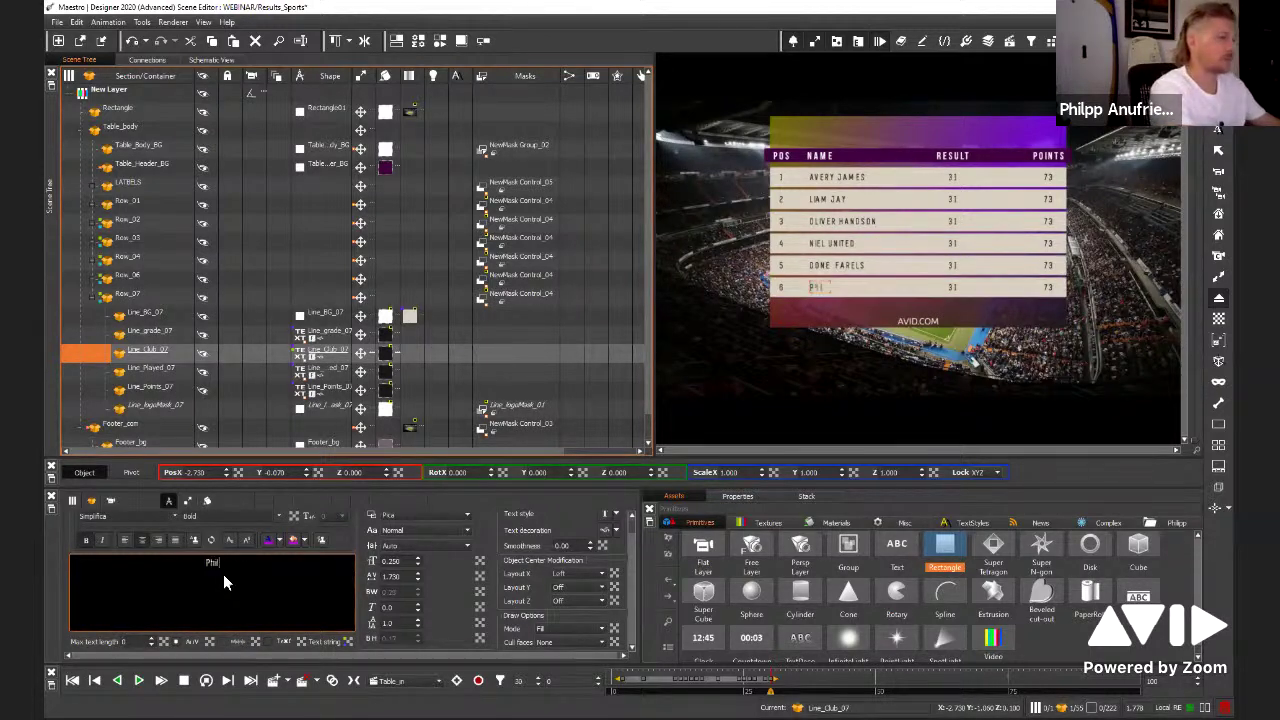
key("BackSpace")
key("BackSpace")
key("BackSpace")
key("BackSpace")
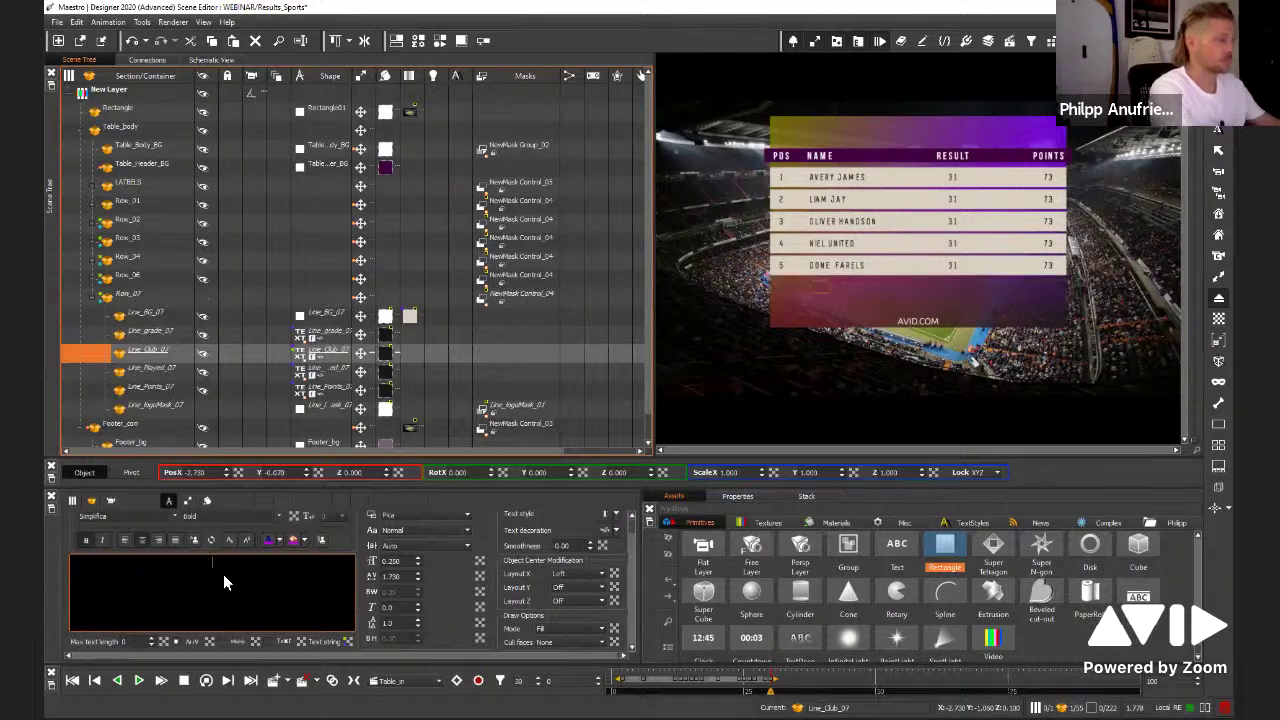
type("PHIL")
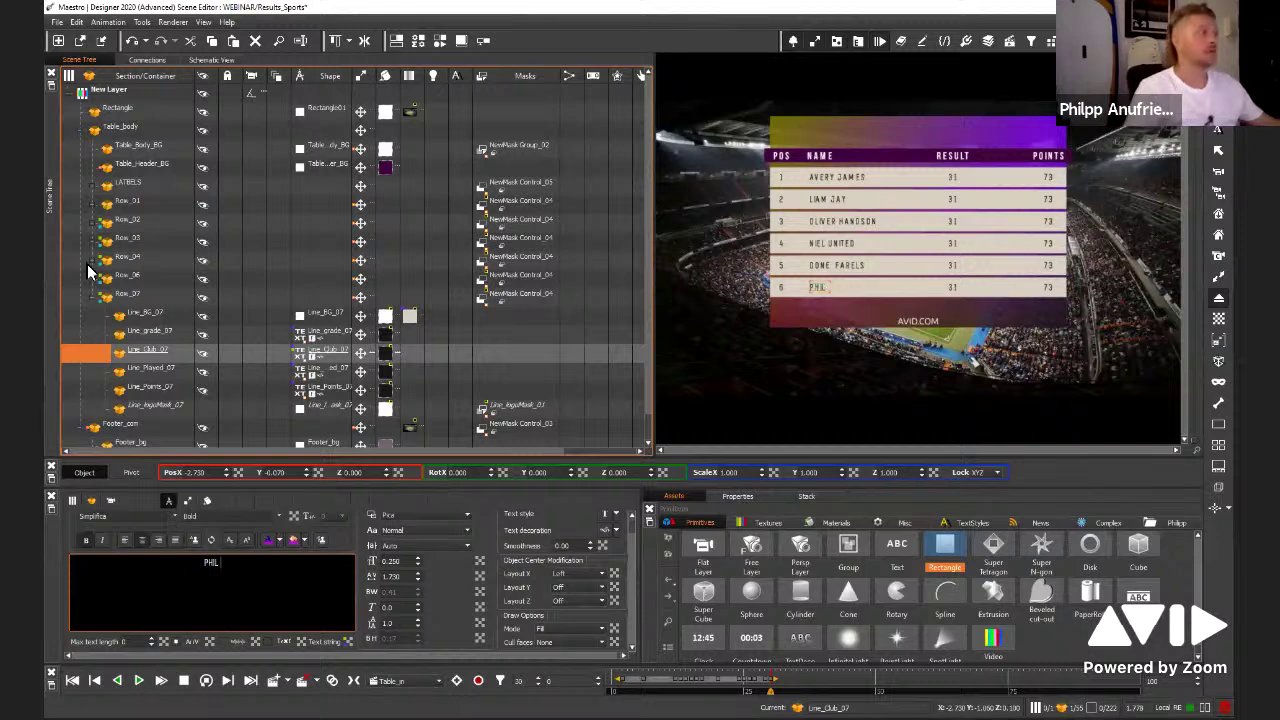
left_click(134, 297)
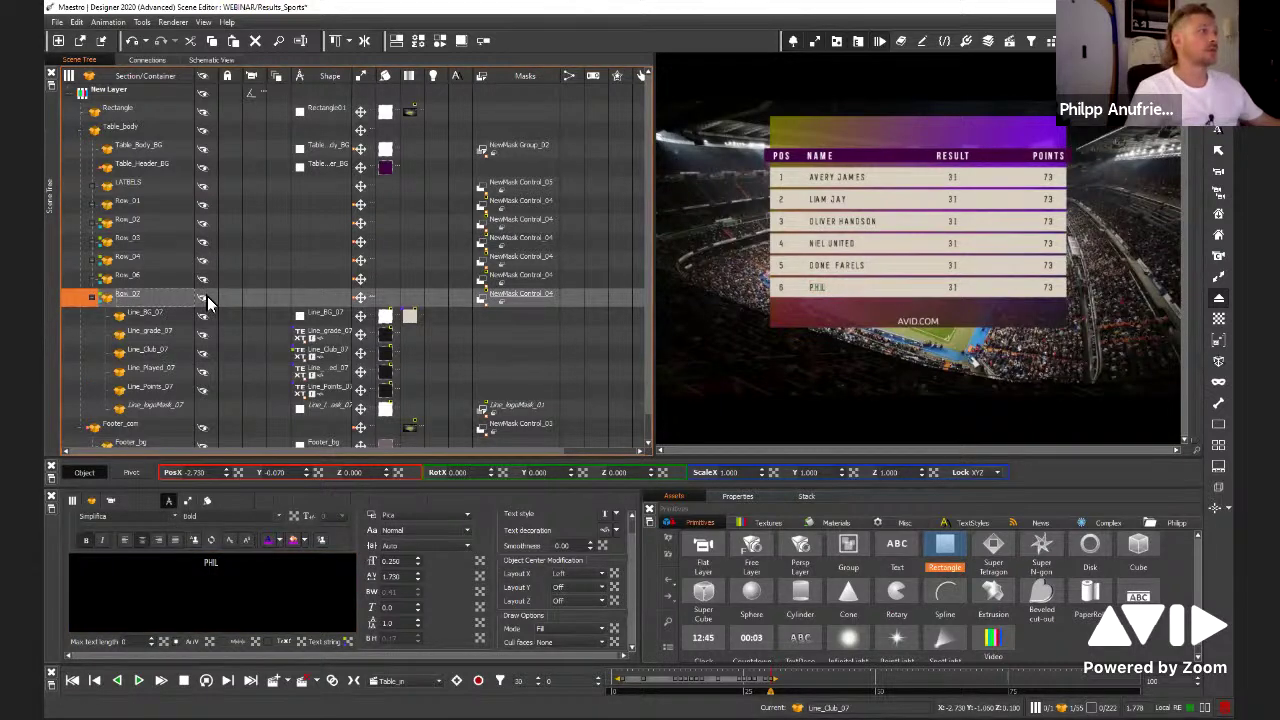
left_click(205, 297)
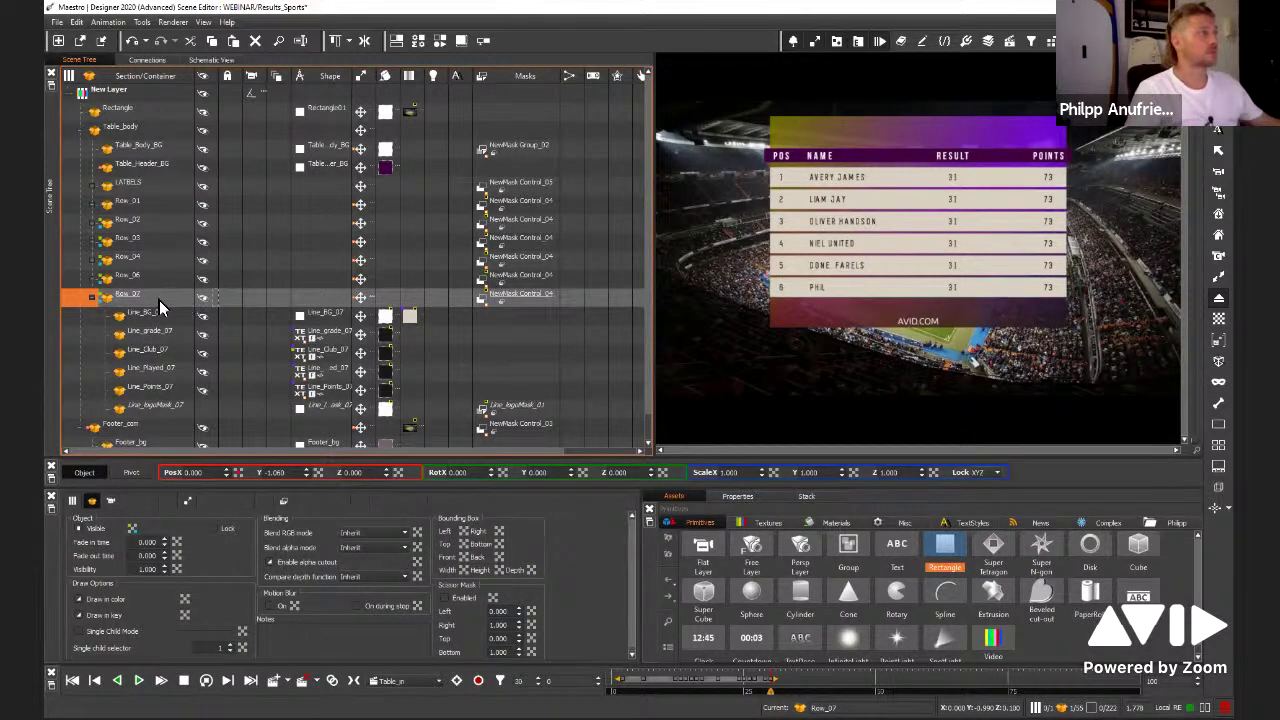
left_click(205, 279)
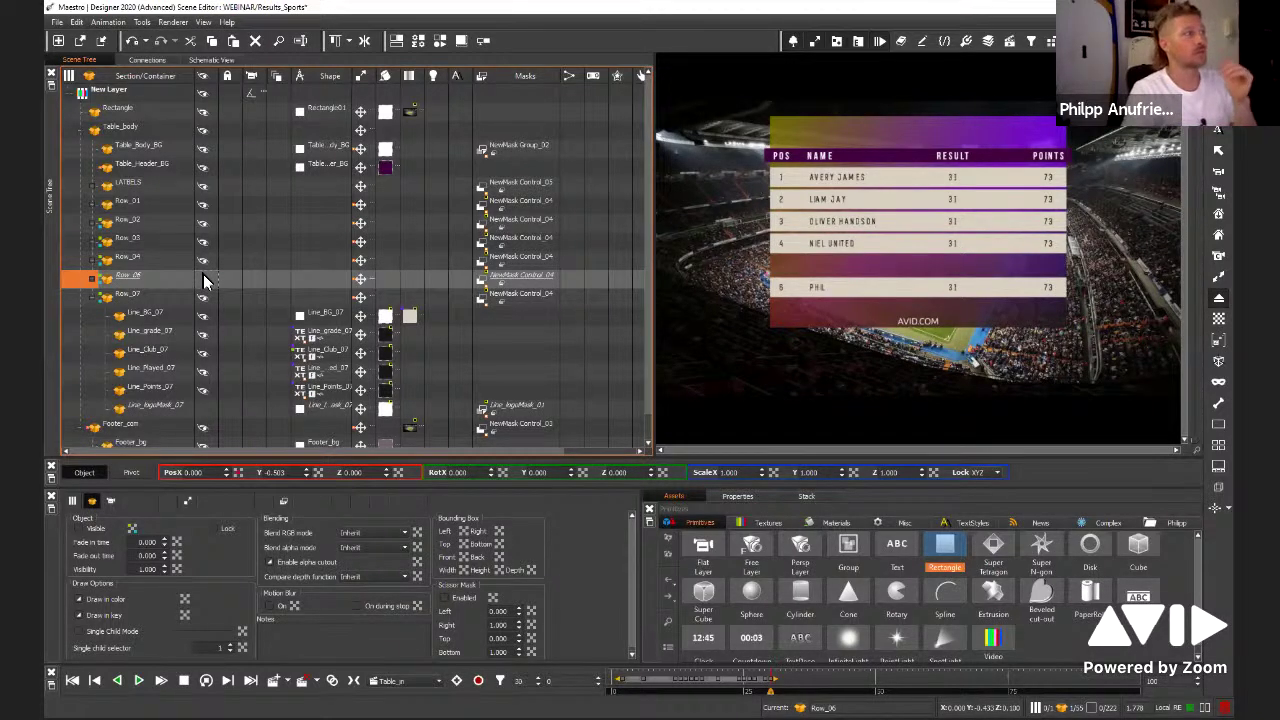
left_click(205, 281)
left_click(205, 297)
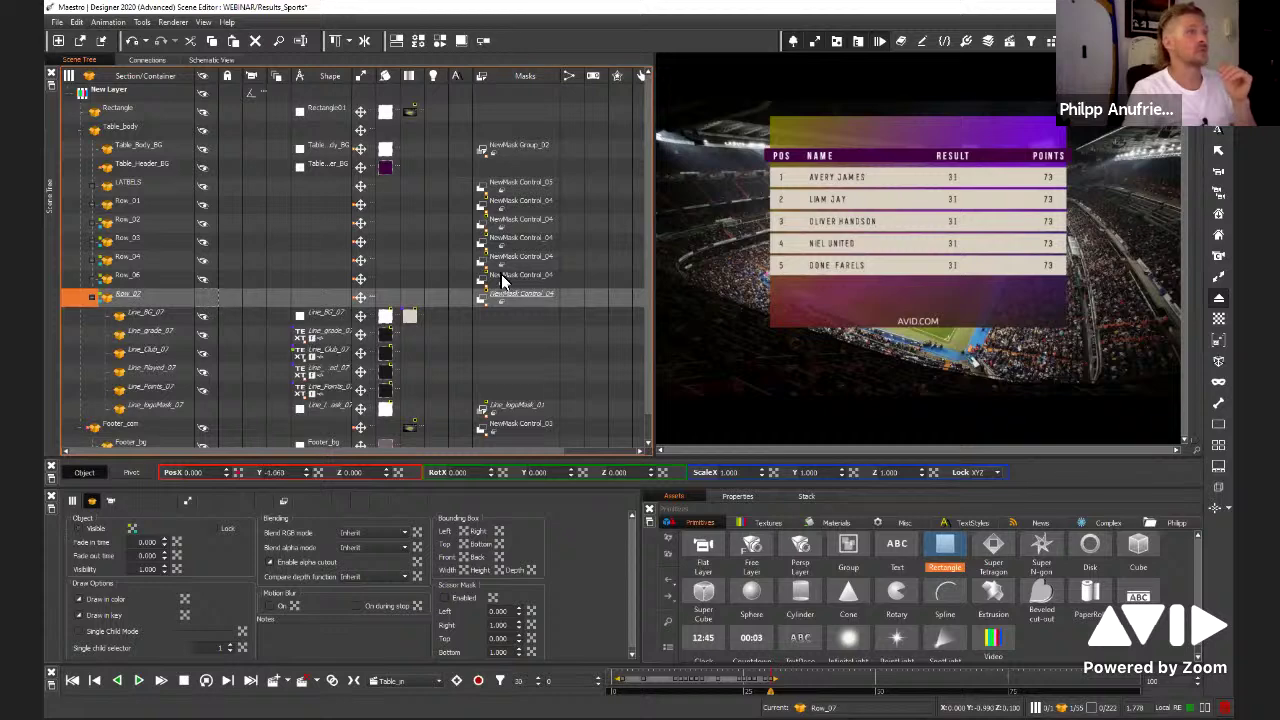
left_click(204, 297)
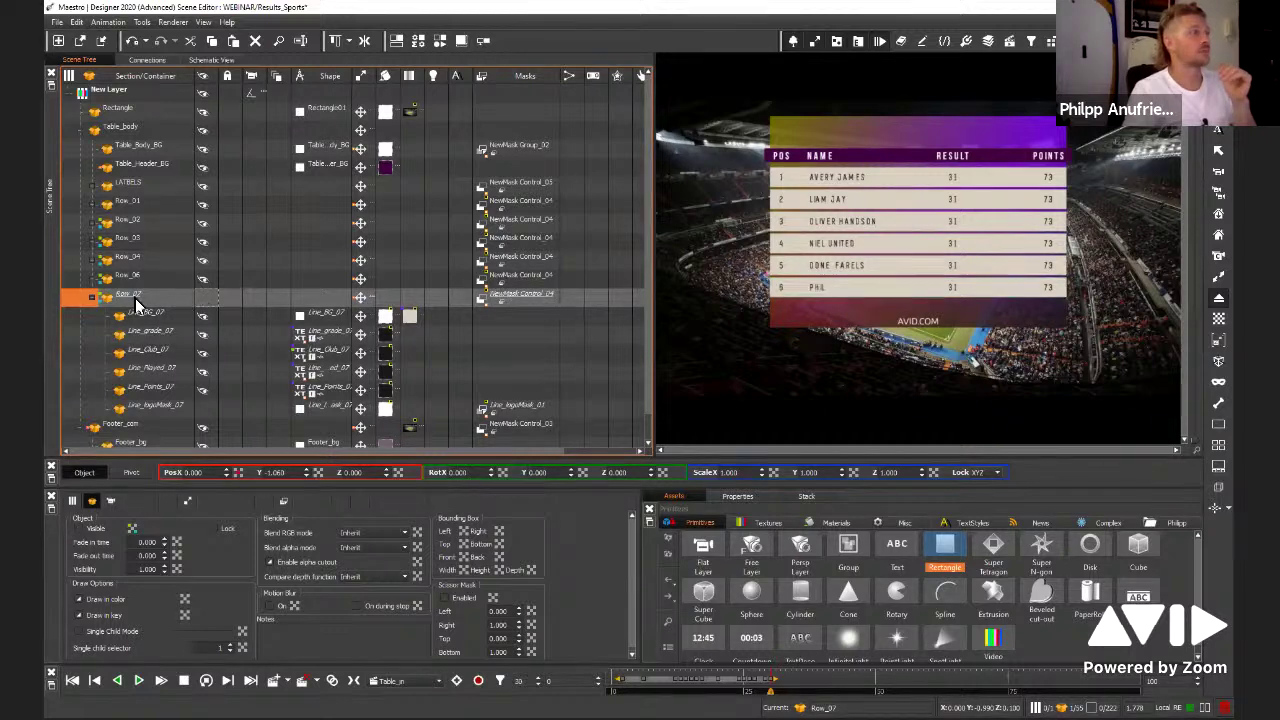
left_click(91, 297)
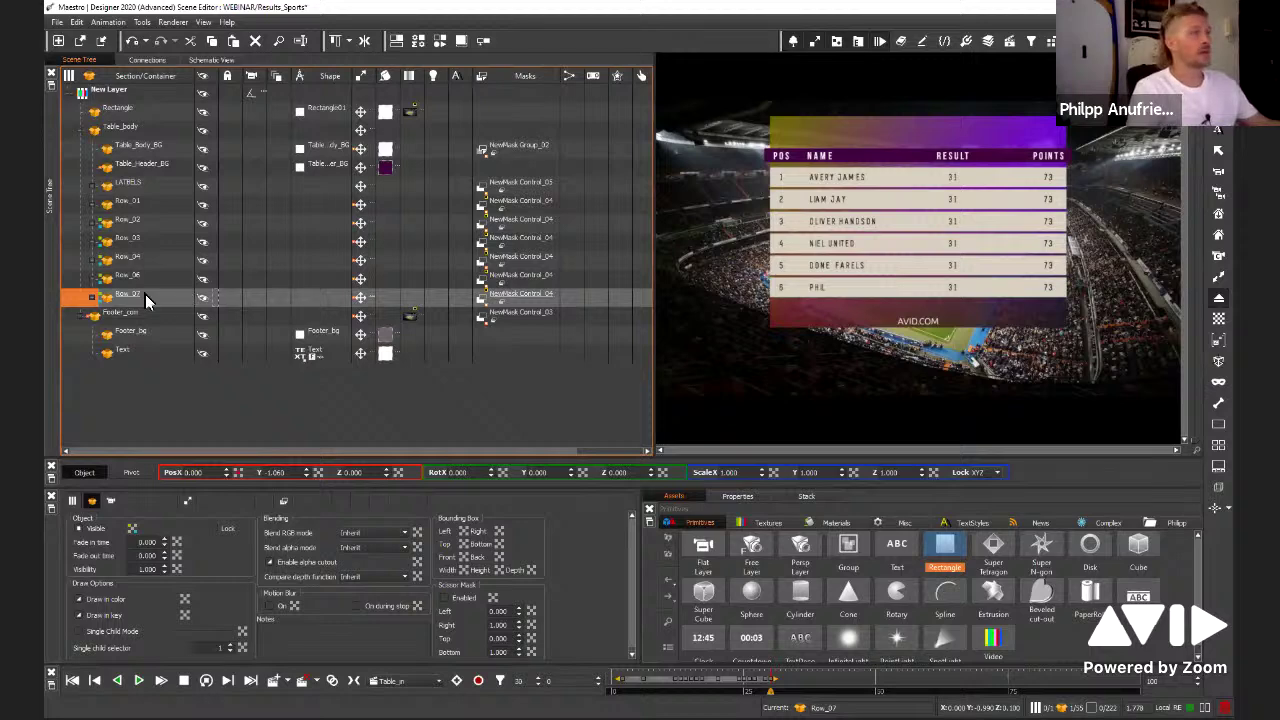
left_click(805, 306)
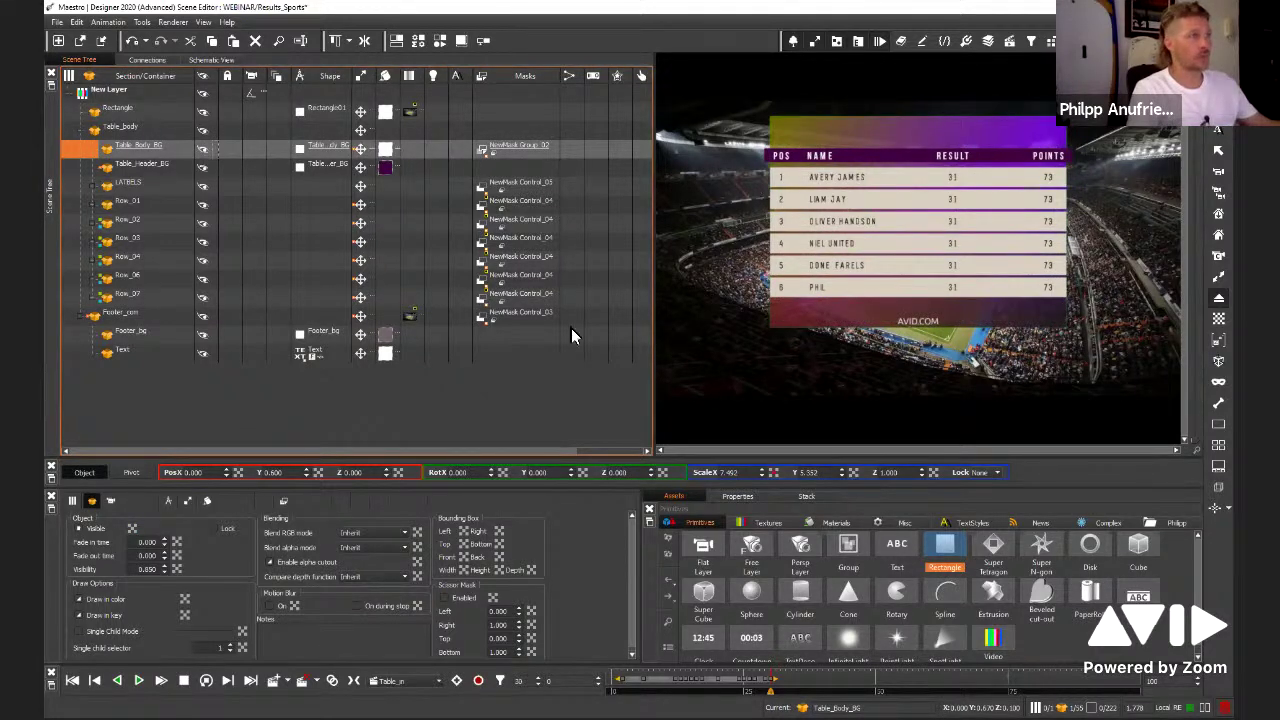
Stretch Table_Body_BG taller and try anchoring its Center Modification Layout Y to the bottom
left_click_drag(843, 472, 936, 382)
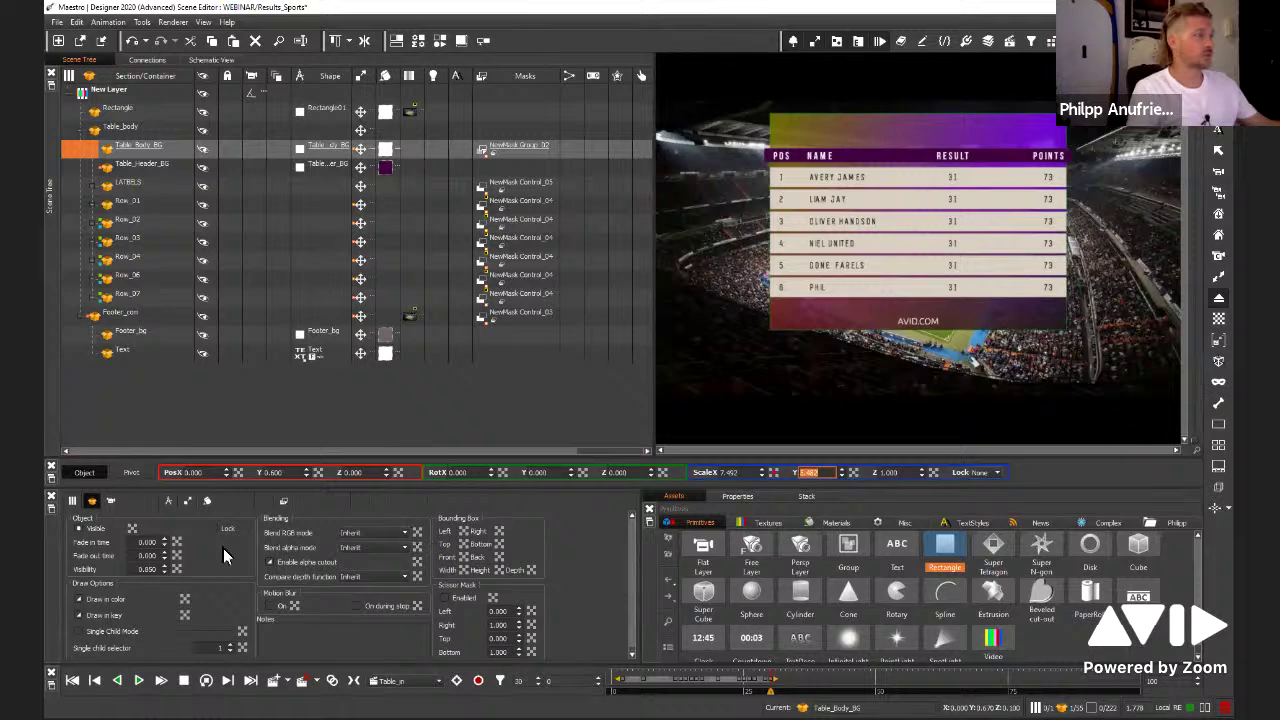
left_click(170, 501)
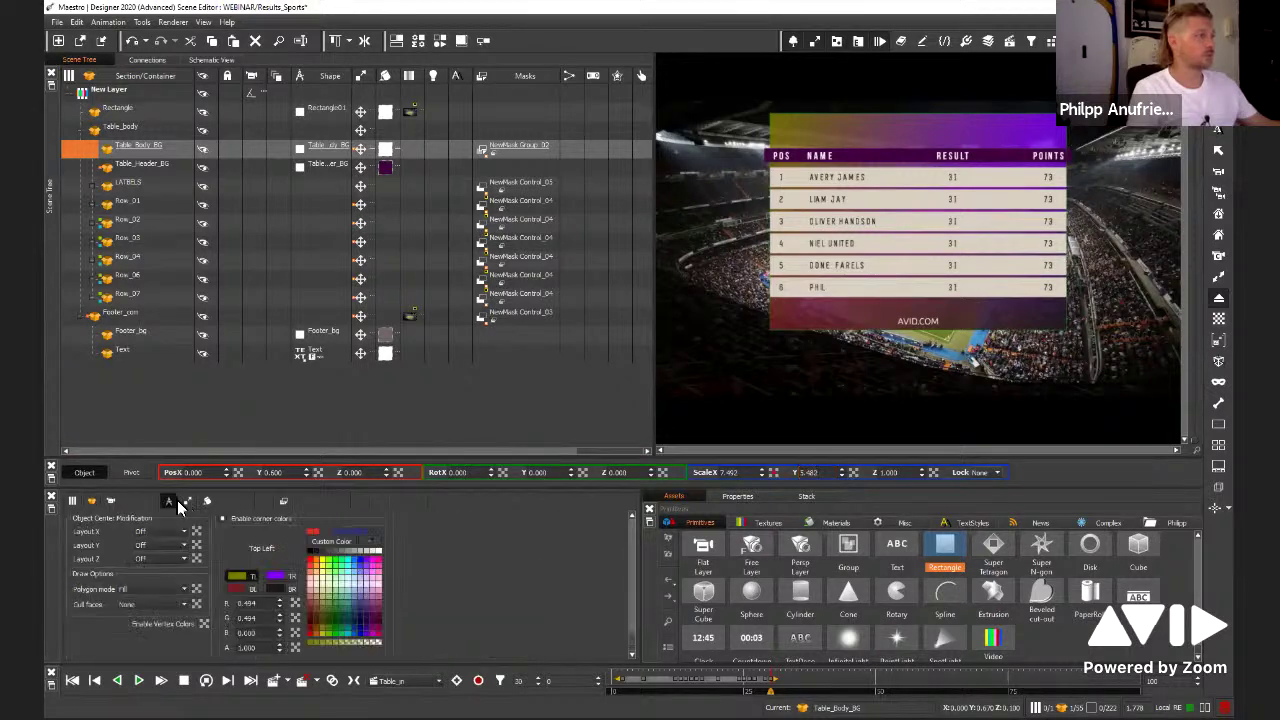
left_click(187, 500)
left_click(172, 506)
left_click(161, 544)
left_click(177, 564)
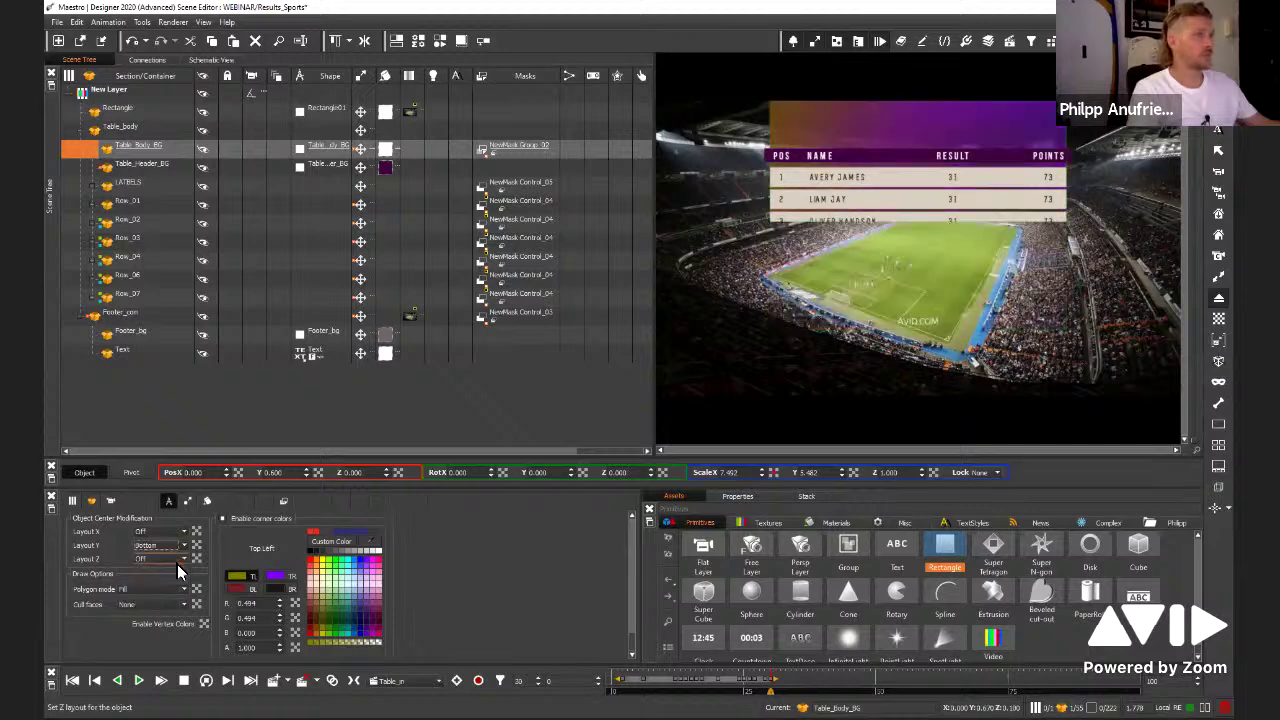
left_click_drag(306, 473, 306, 510)
left_click_drag(337, 28, 352, 665)
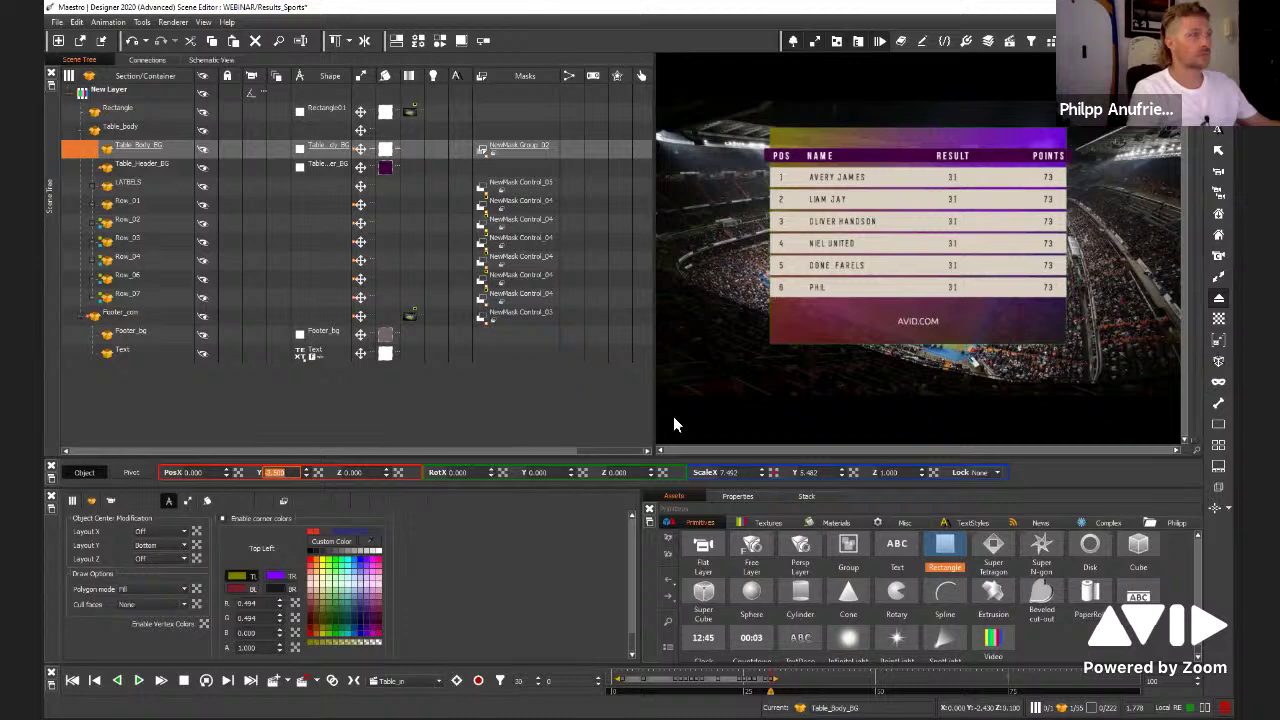
left_click_drag(838, 481, 891, 400)
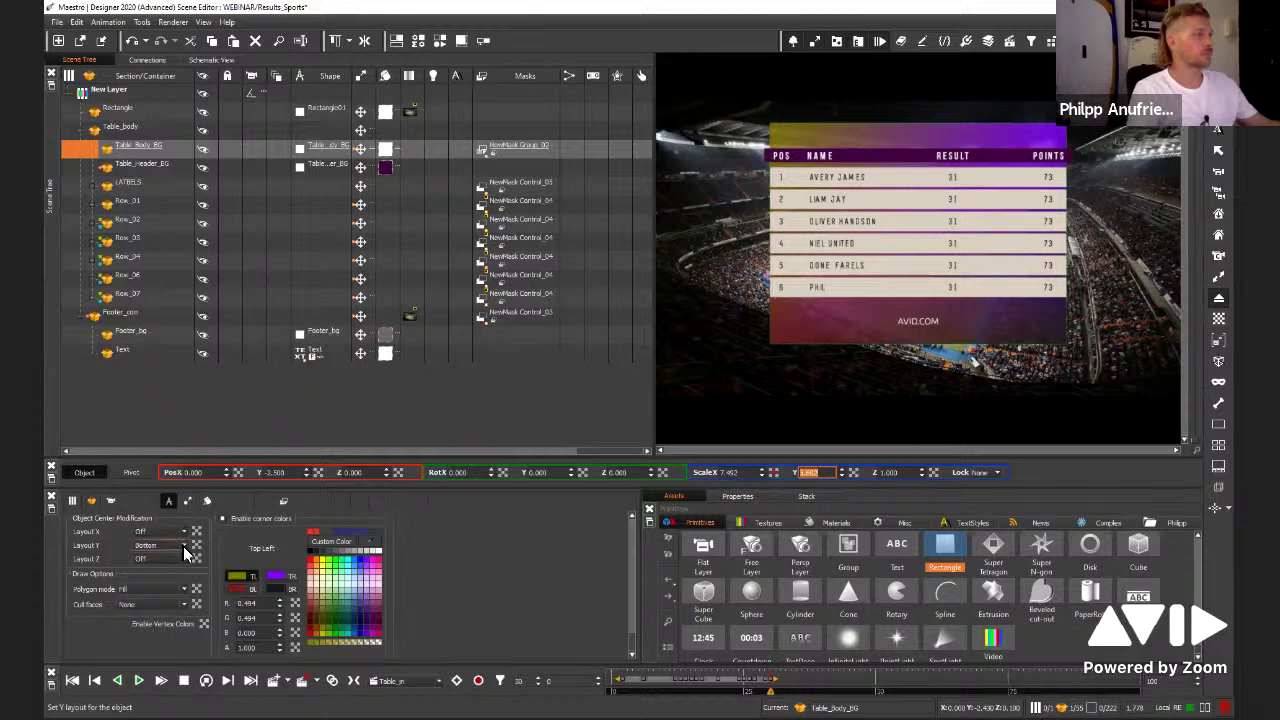
Anchor the background's Layout Y to Top, resize it to fit the rows, and hide Row_07 (PHIL)
left_click(160, 550)
left_click(160, 568)
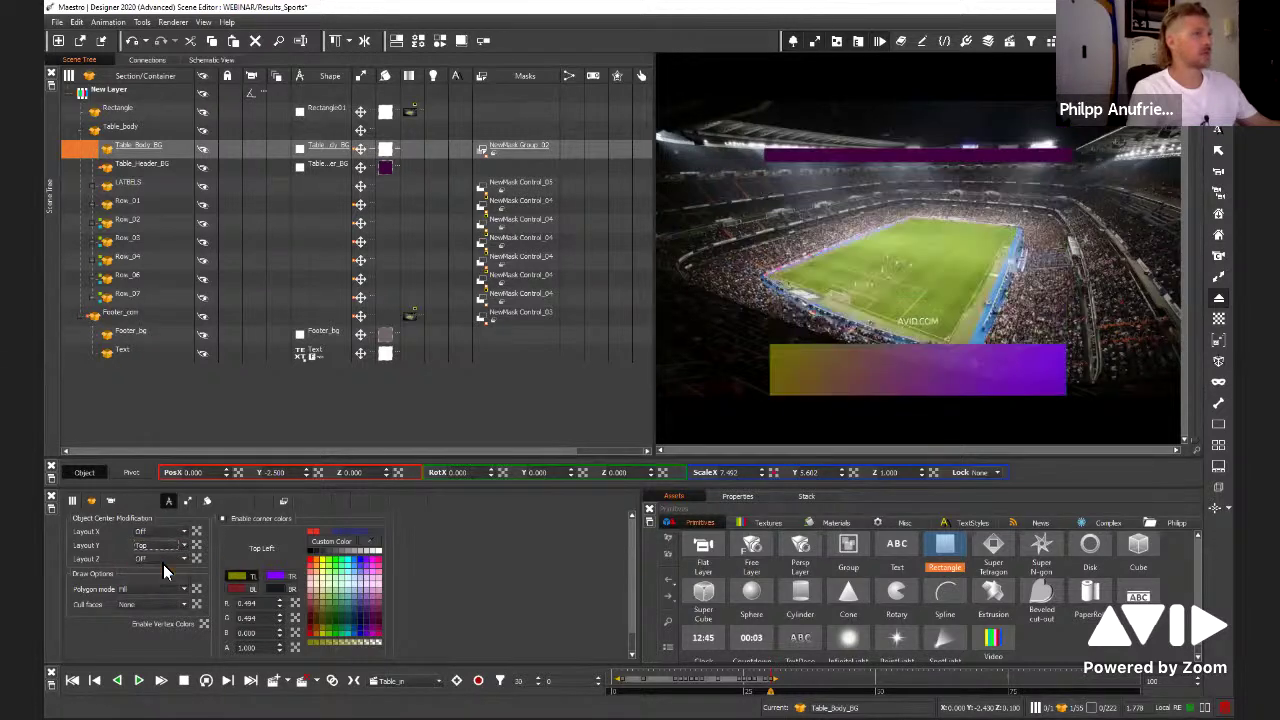
left_click_drag(317, 472, 279, 188)
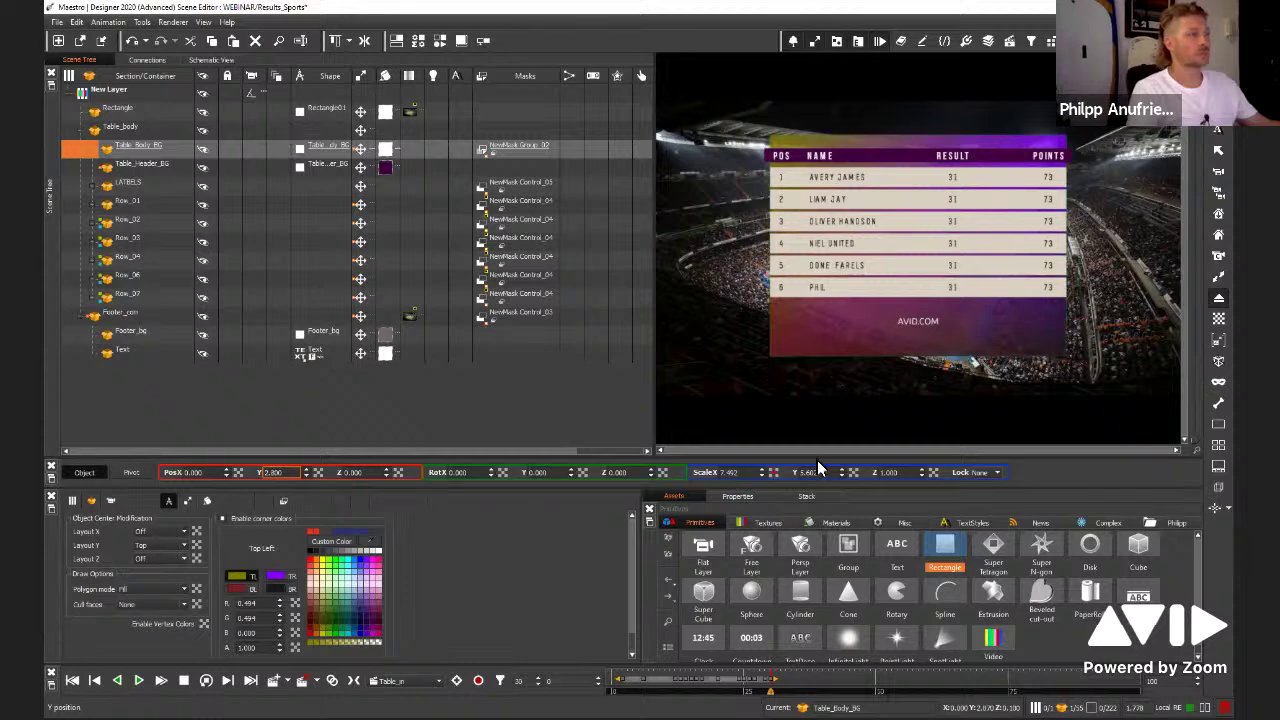
left_click_drag(845, 472, 837, 294)
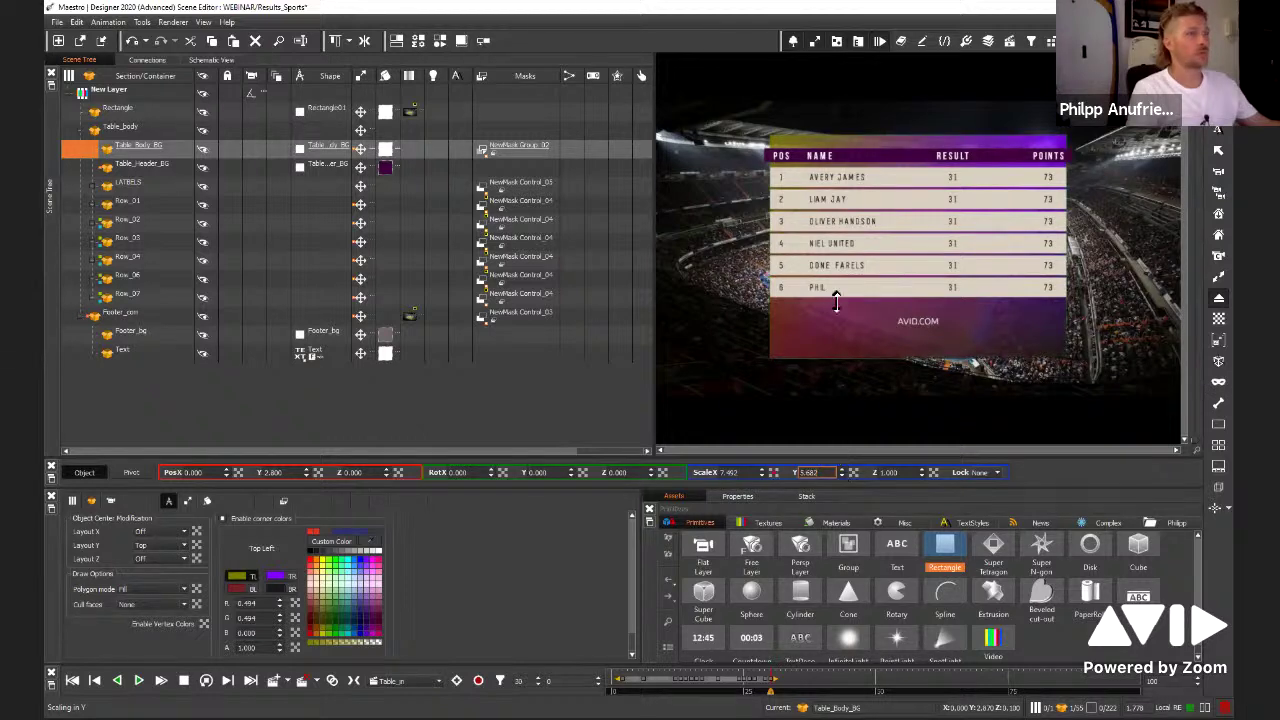
left_click_drag(846, 519, 316, 330)
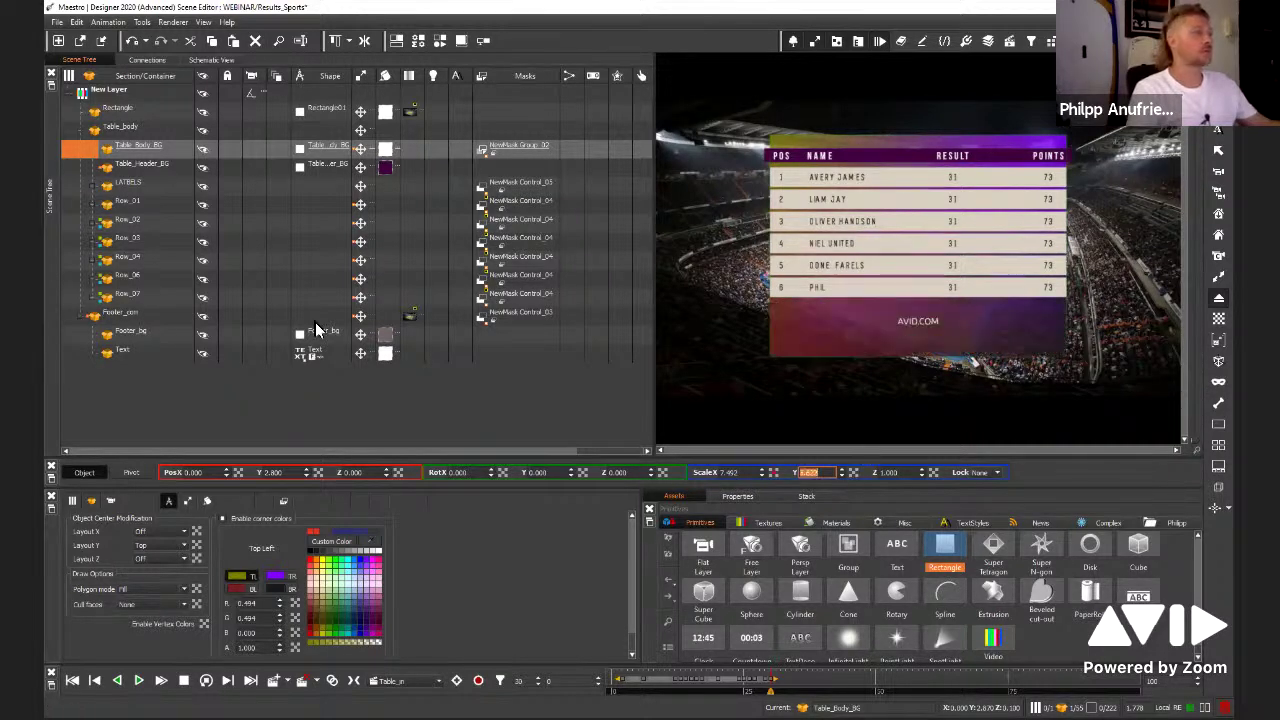
left_click(225, 297)
left_click(202, 297)
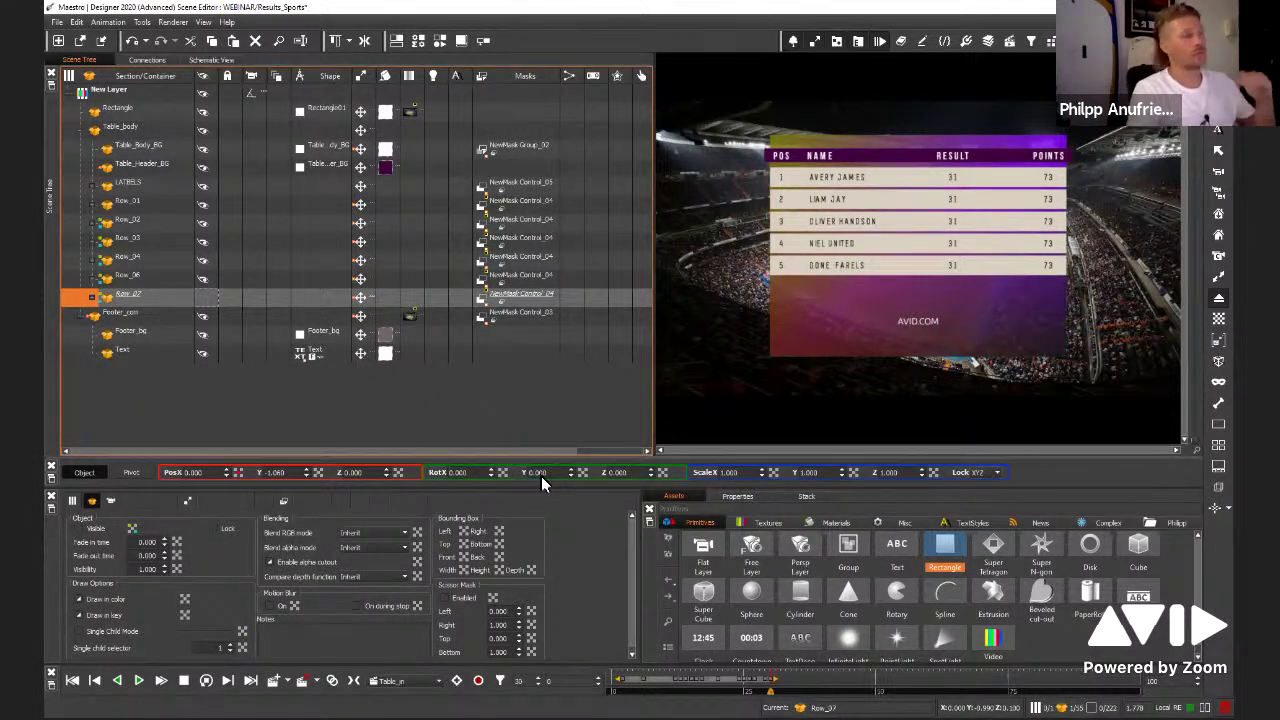
Shorten Table_Body_BG's Scale Y and make Row_07's PHIL row visible again
left_click(845, 340)
left_click_drag(840, 391, 882, 595)
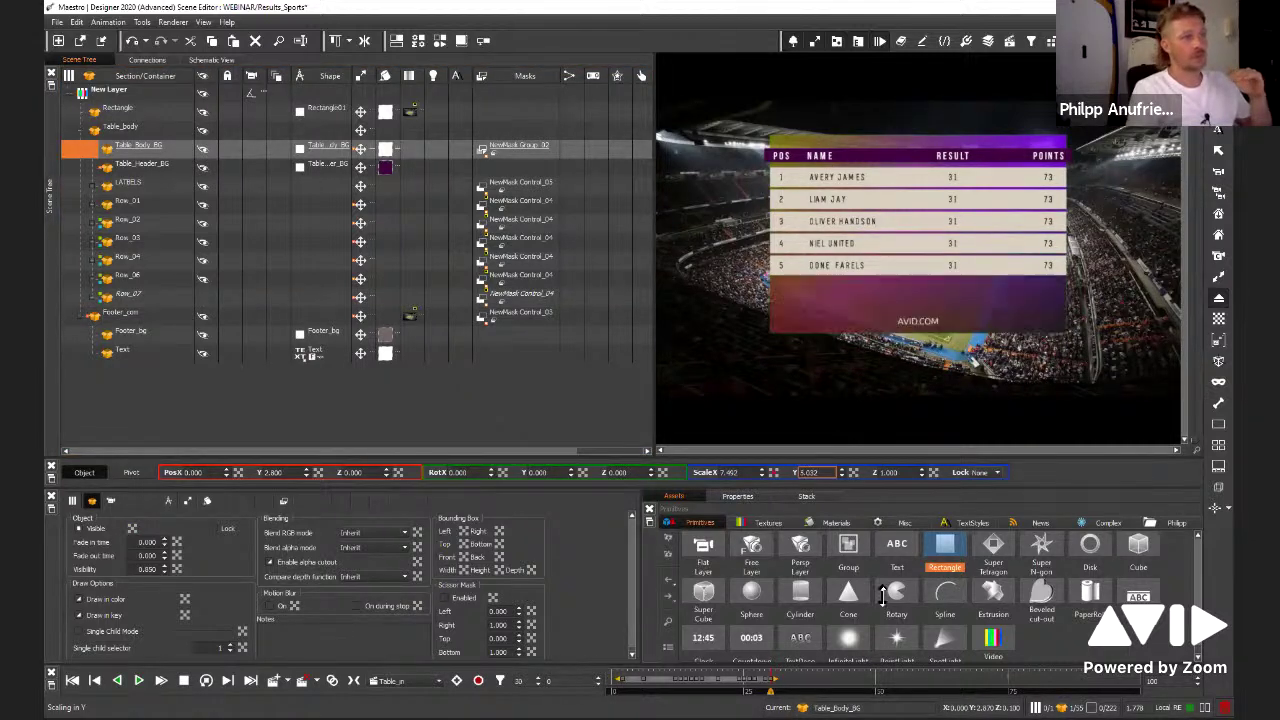
left_click(155, 296)
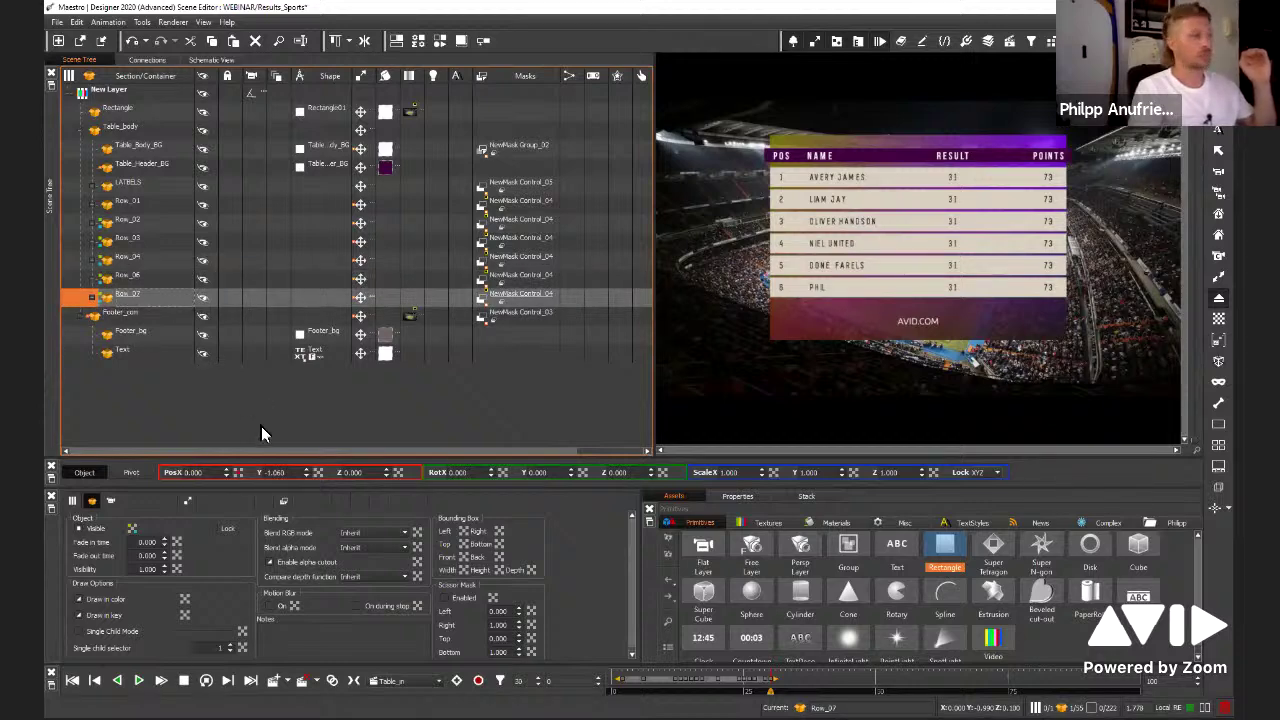
Nudge Row_07's Pos Y, inspect its child lines, and collapse the Row_07 group
left_click_drag(309, 477, 332, 492)
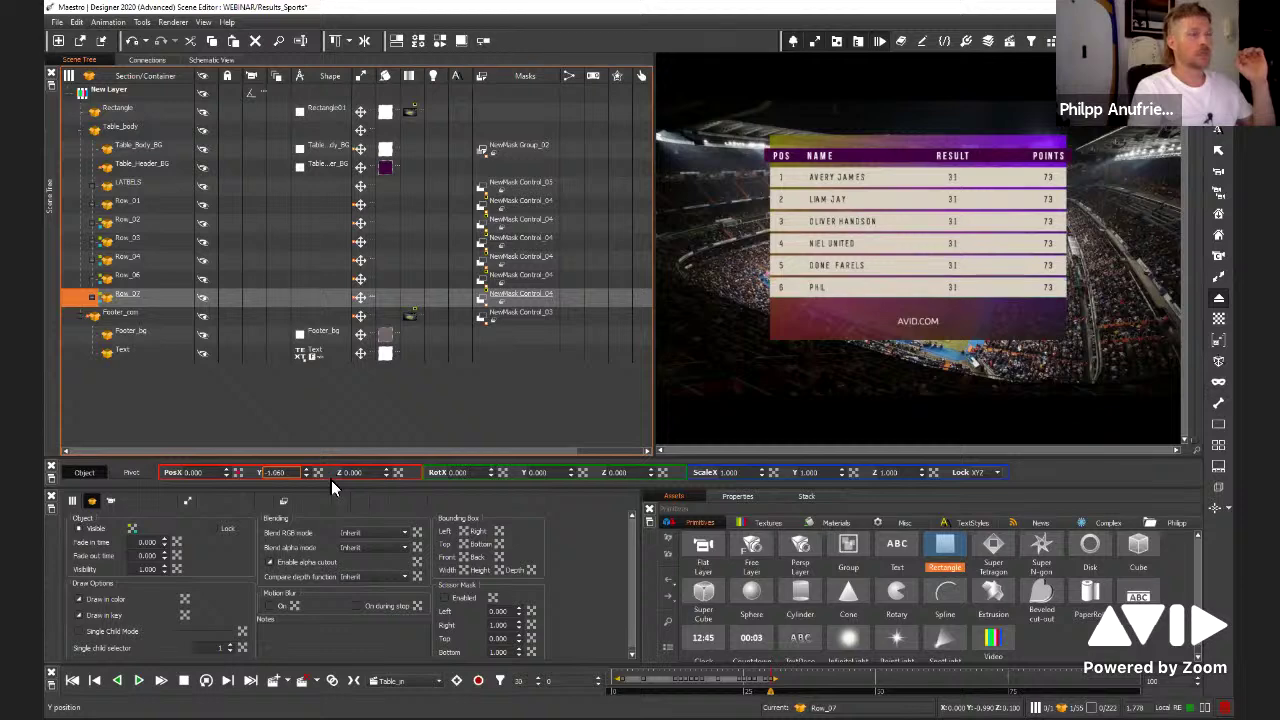
left_click(855, 285)
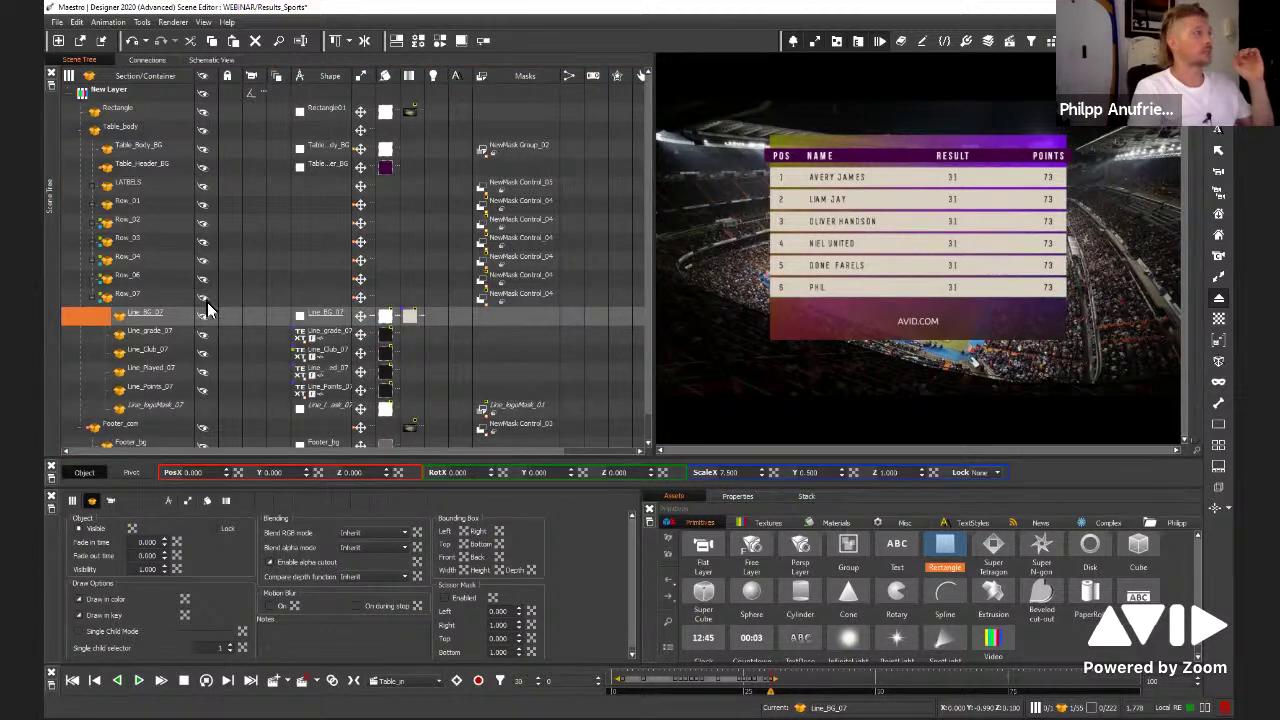
left_click(165, 298)
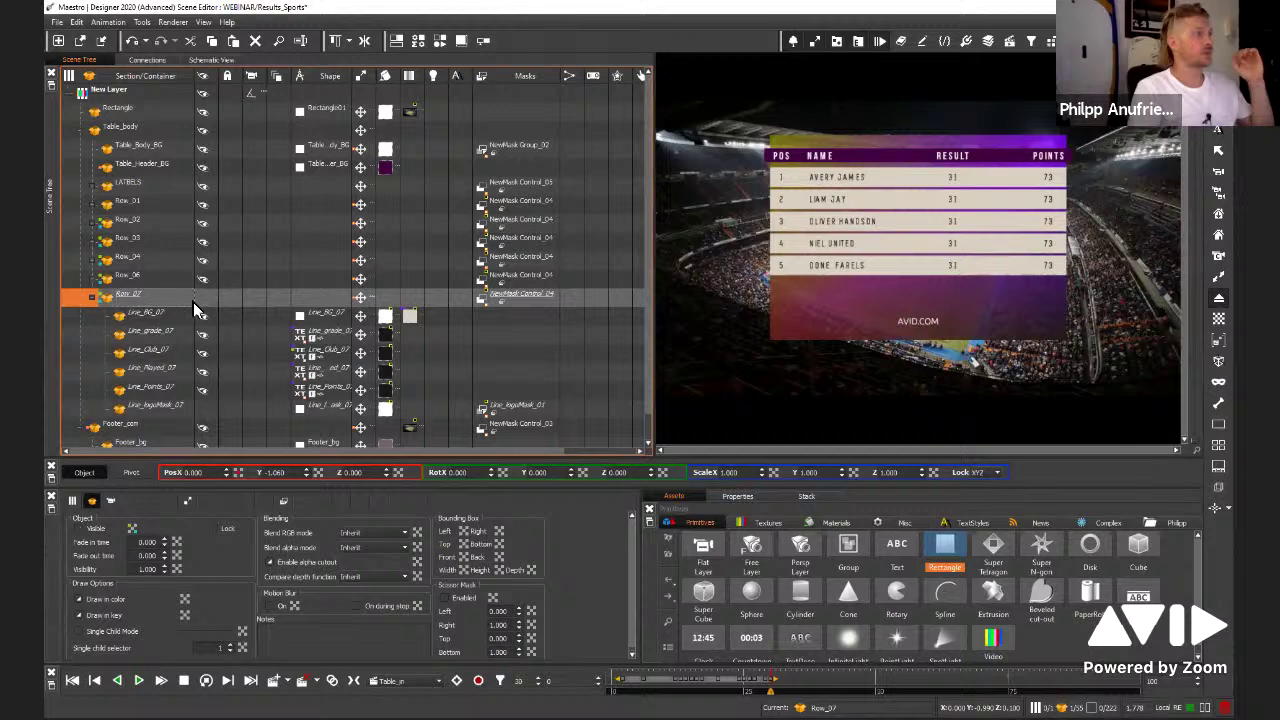
double_click(125, 293)
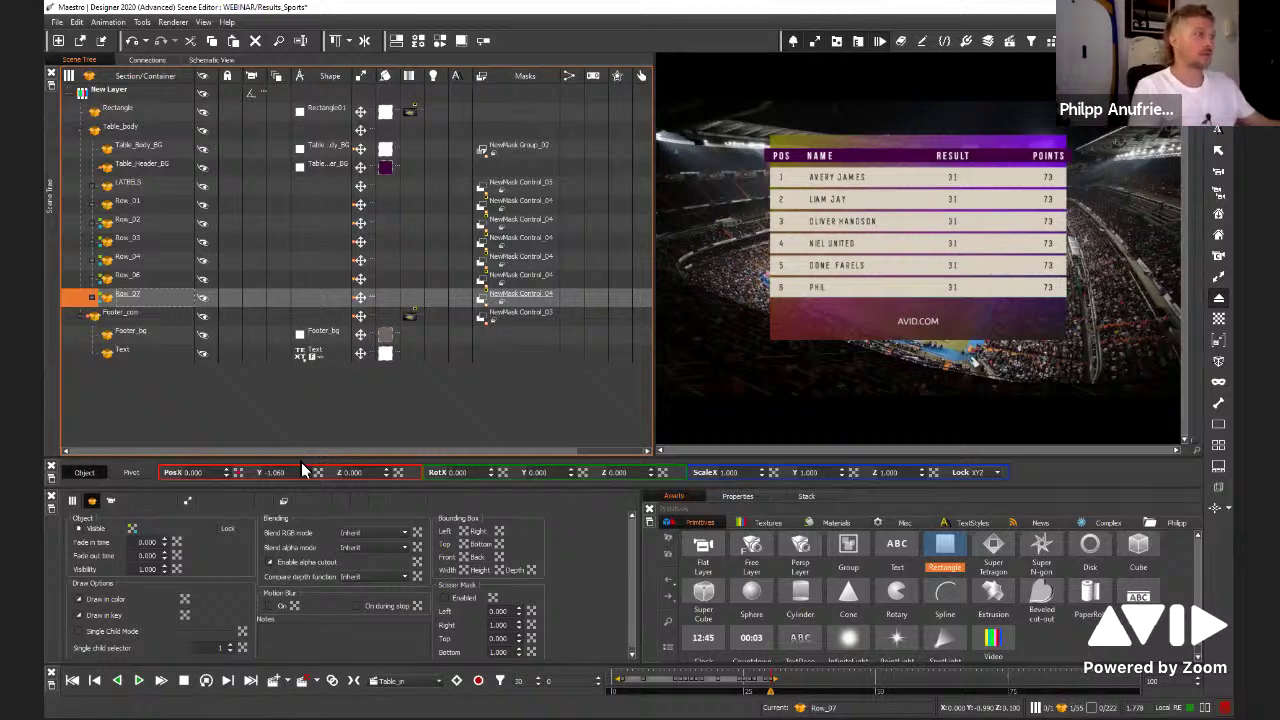
right_click(321, 472)
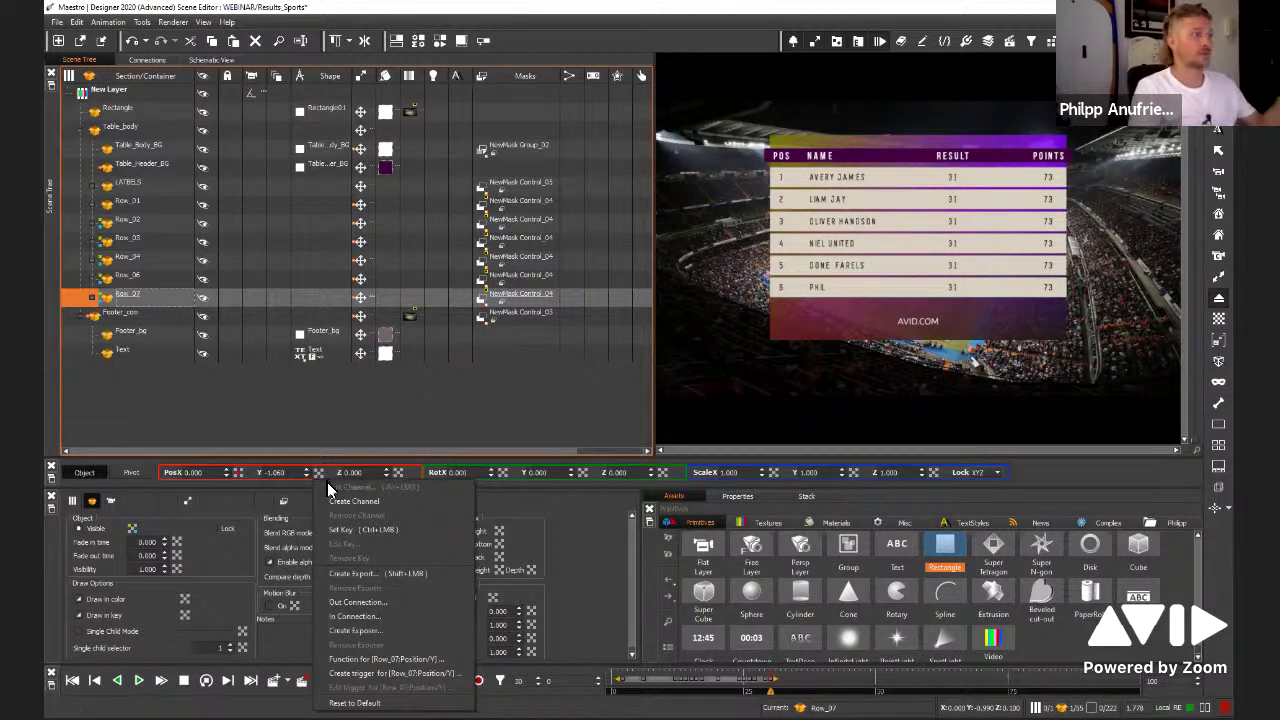
Connect Row_06's Bounding Box Bottom as an out connection to Row_07's Position Y
left_click(372, 622)
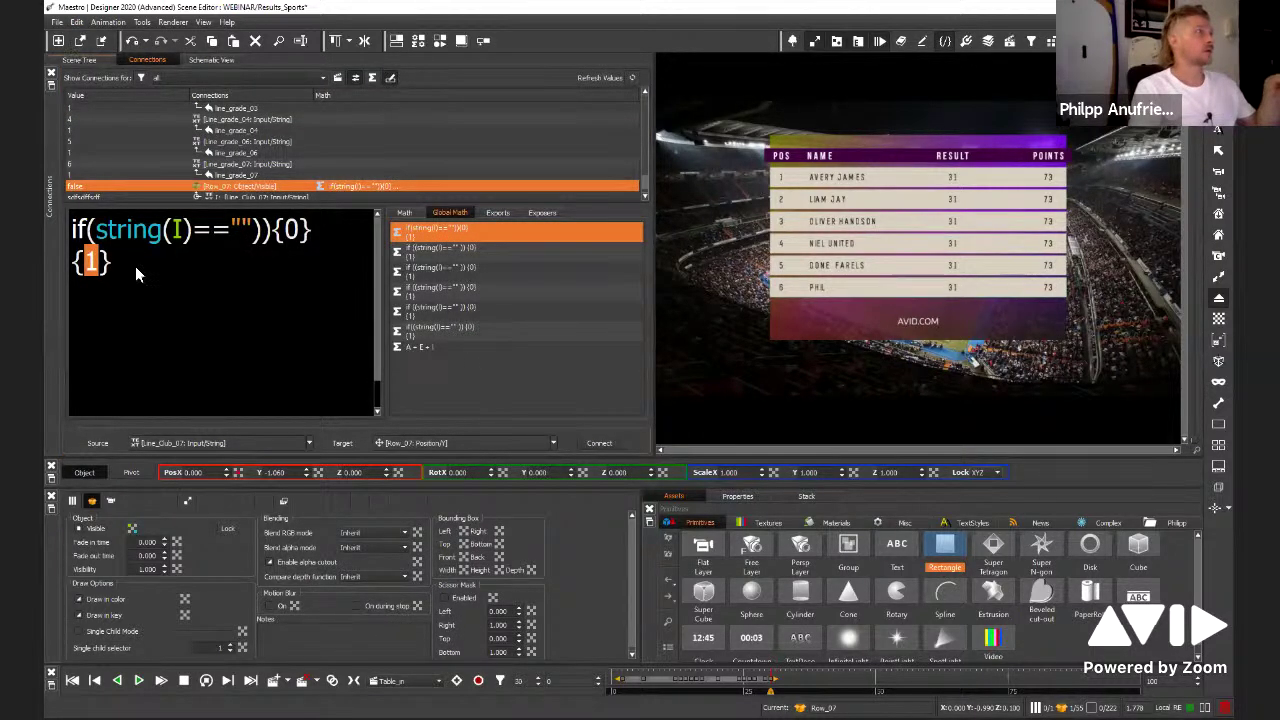
left_click(77, 60)
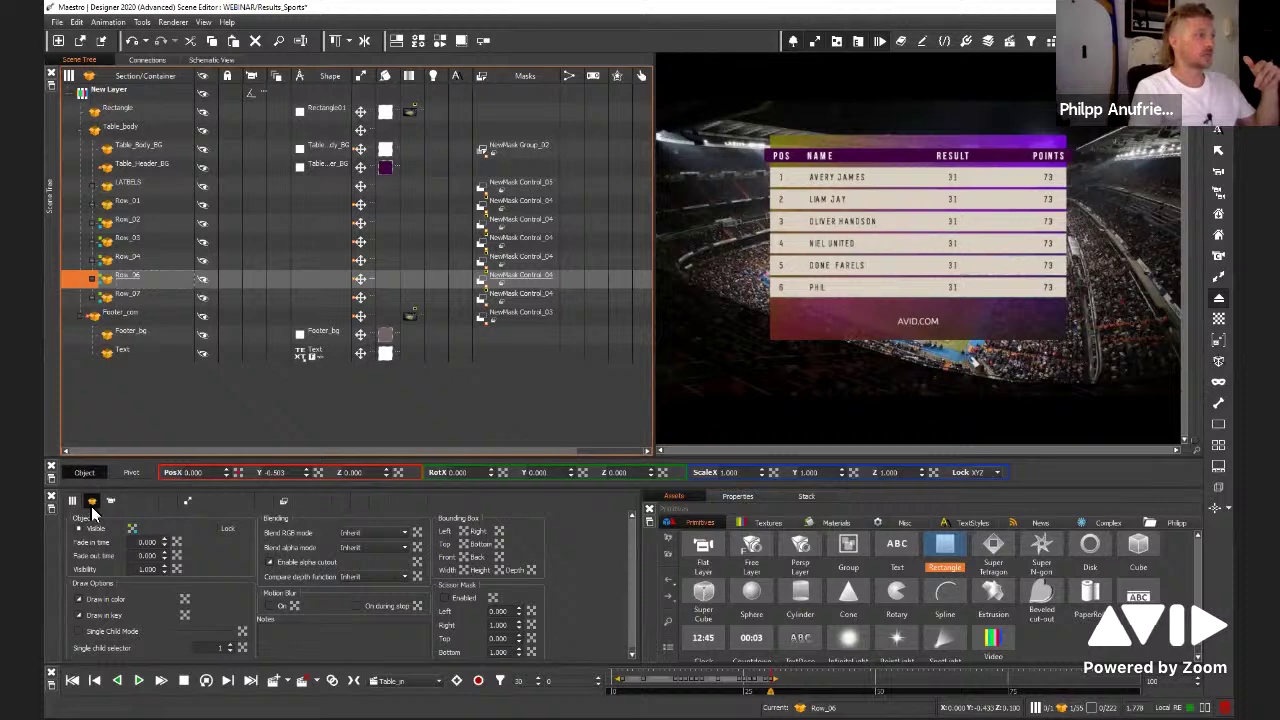
right_click(499, 550)
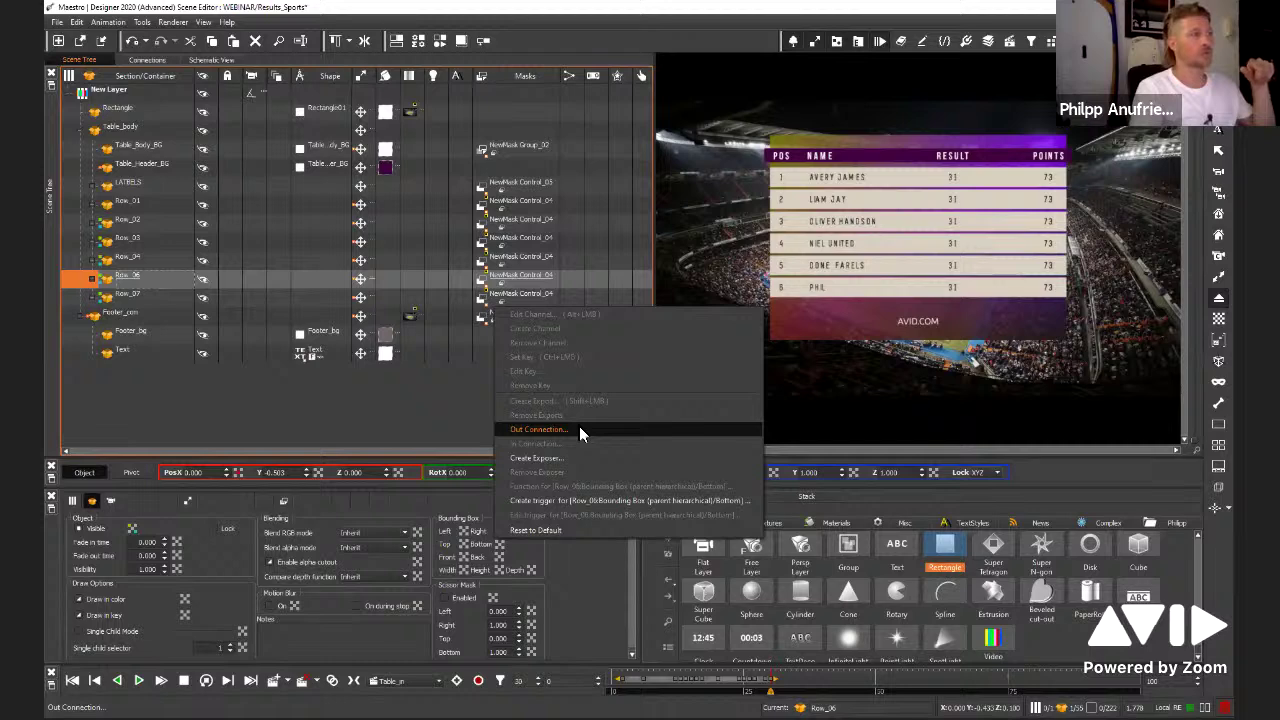
left_click(580, 431)
left_click(591, 442)
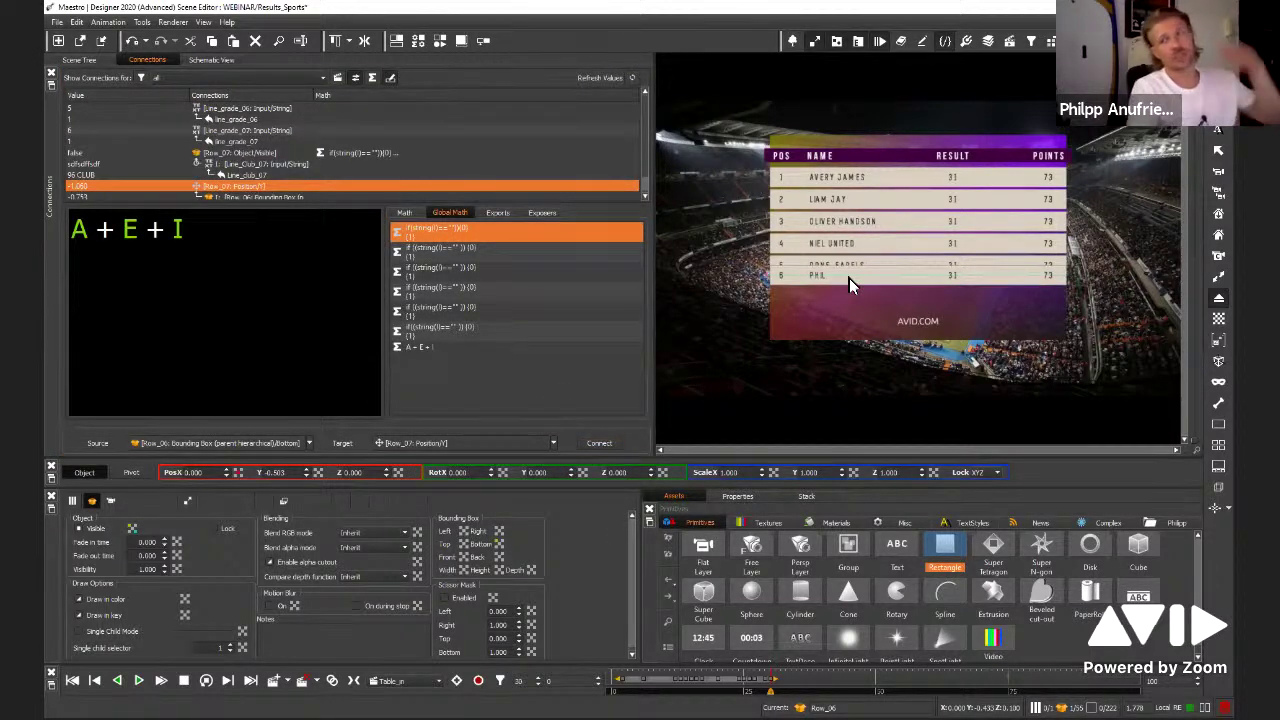
left_click(91, 60)
left_click(211, 59)
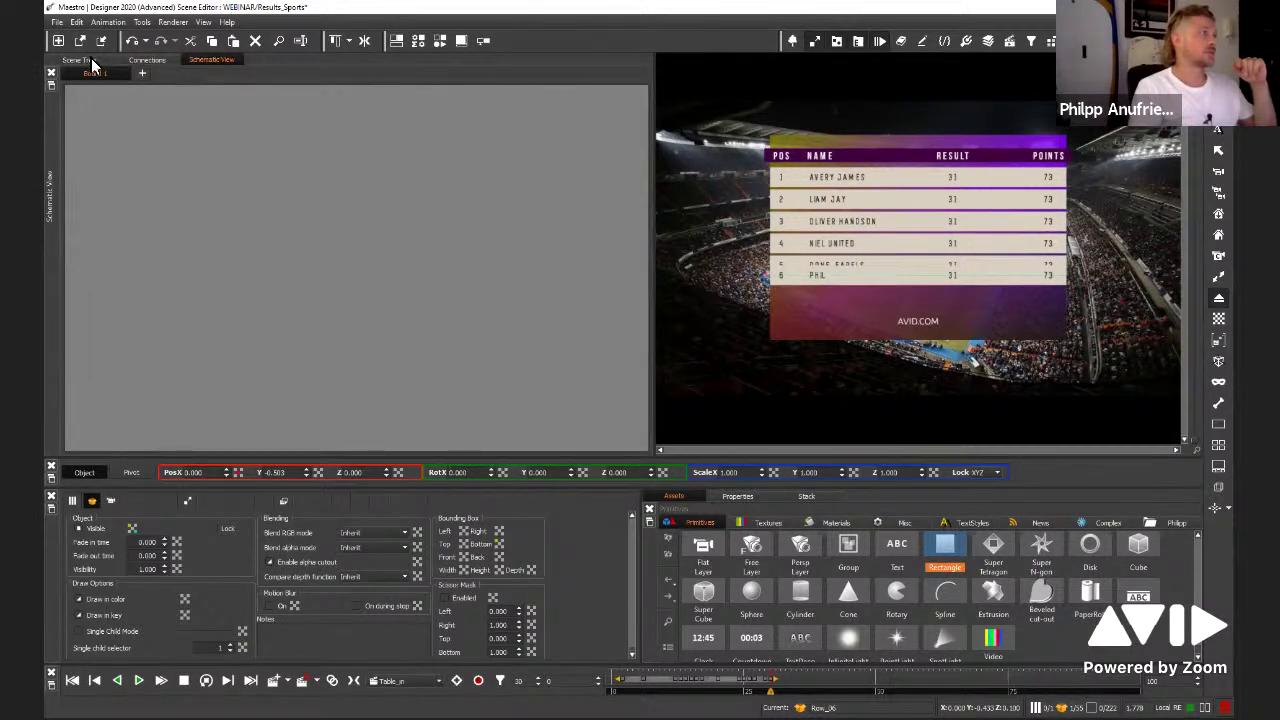
left_click(91, 61)
left_click(139, 300)
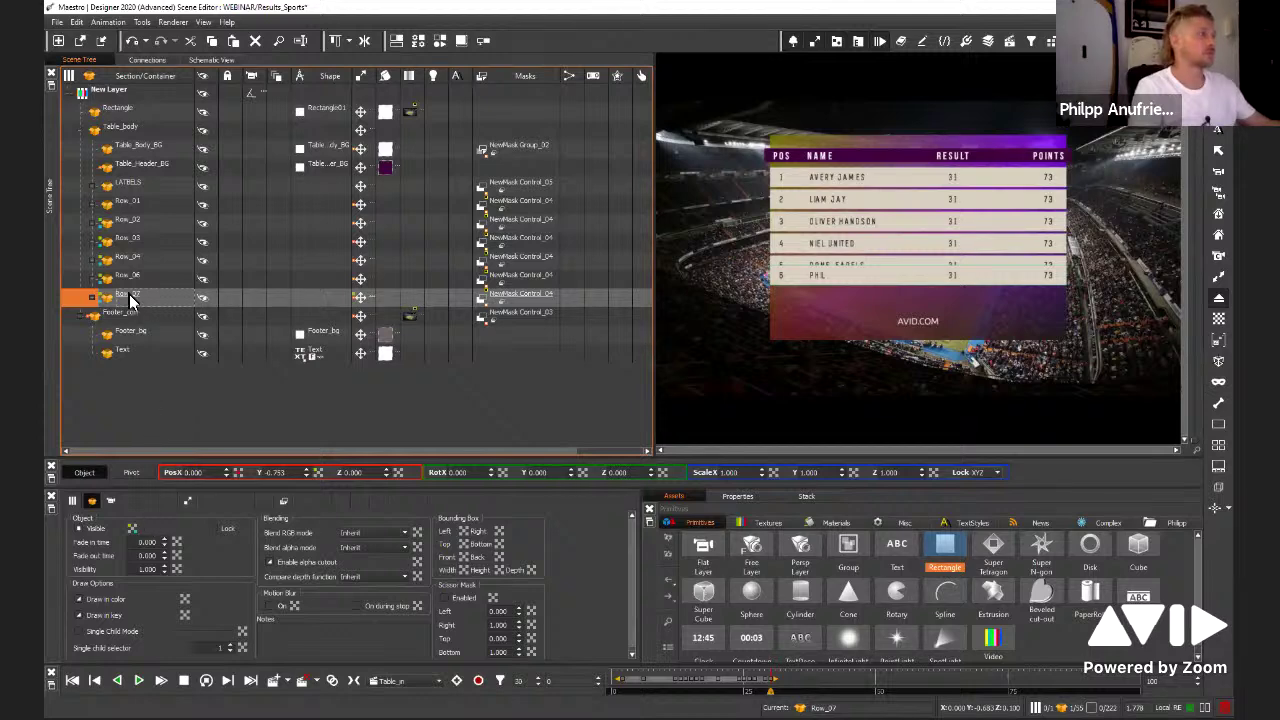
Set Row_07's Y in-connection function to I-0.3, after trying -0.1, -0.2 and -0.35
right_click(318, 474)
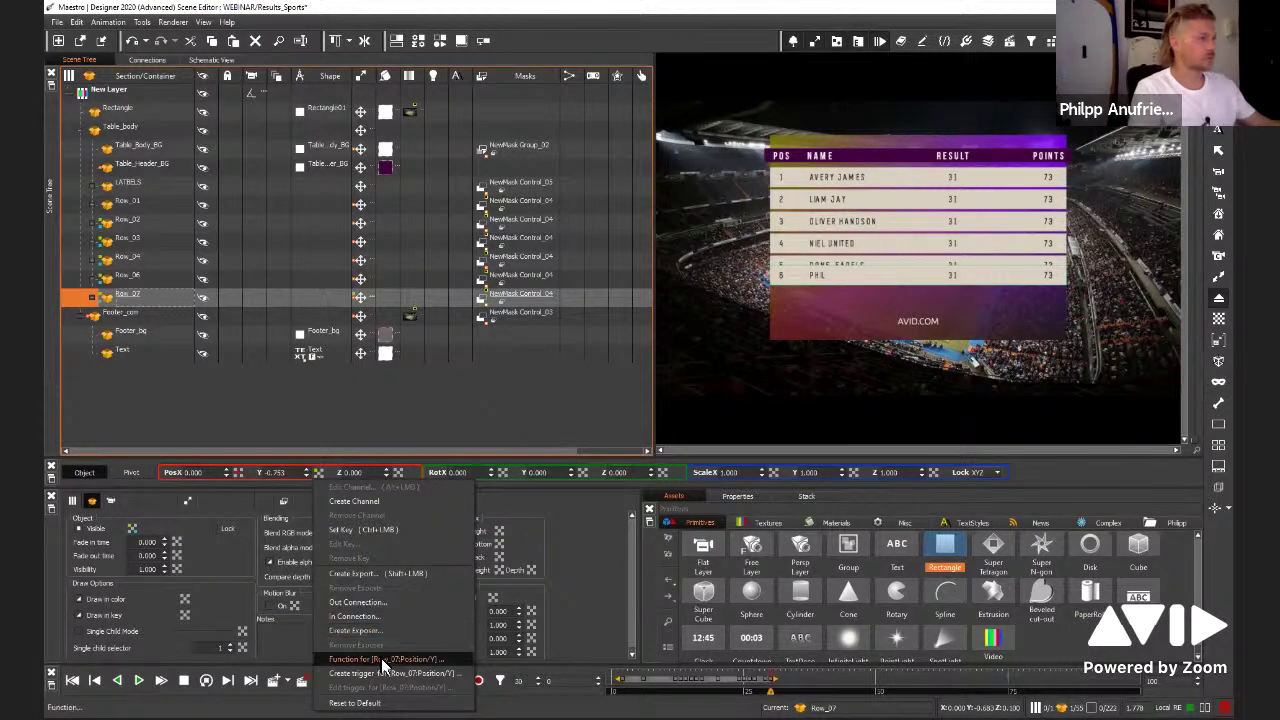
left_click(383, 661)
key("ctrl+a")
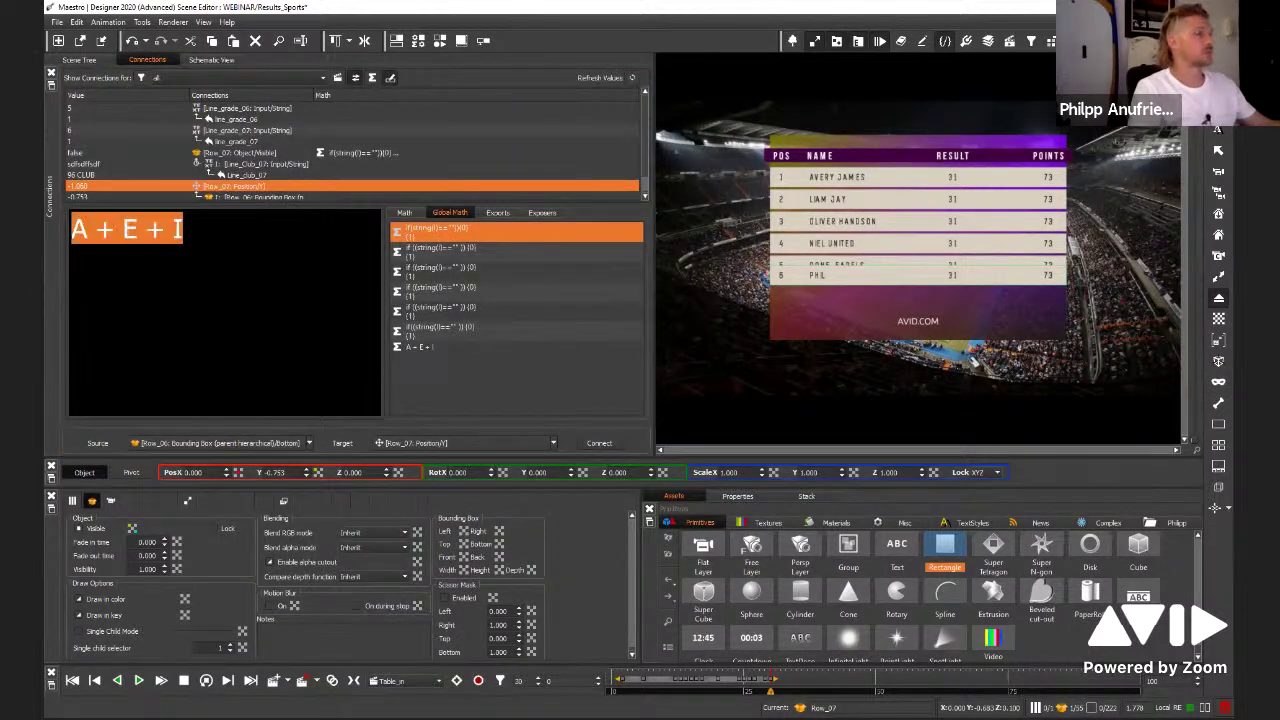
type("I")
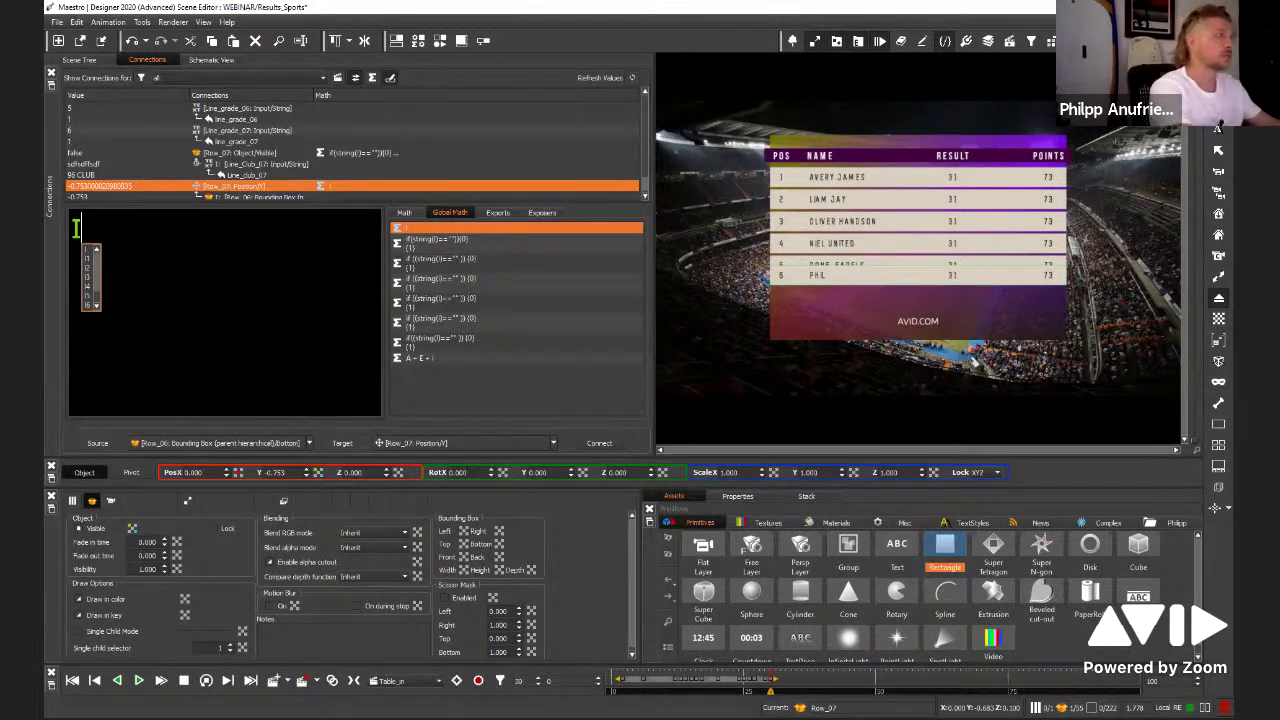
type("-")
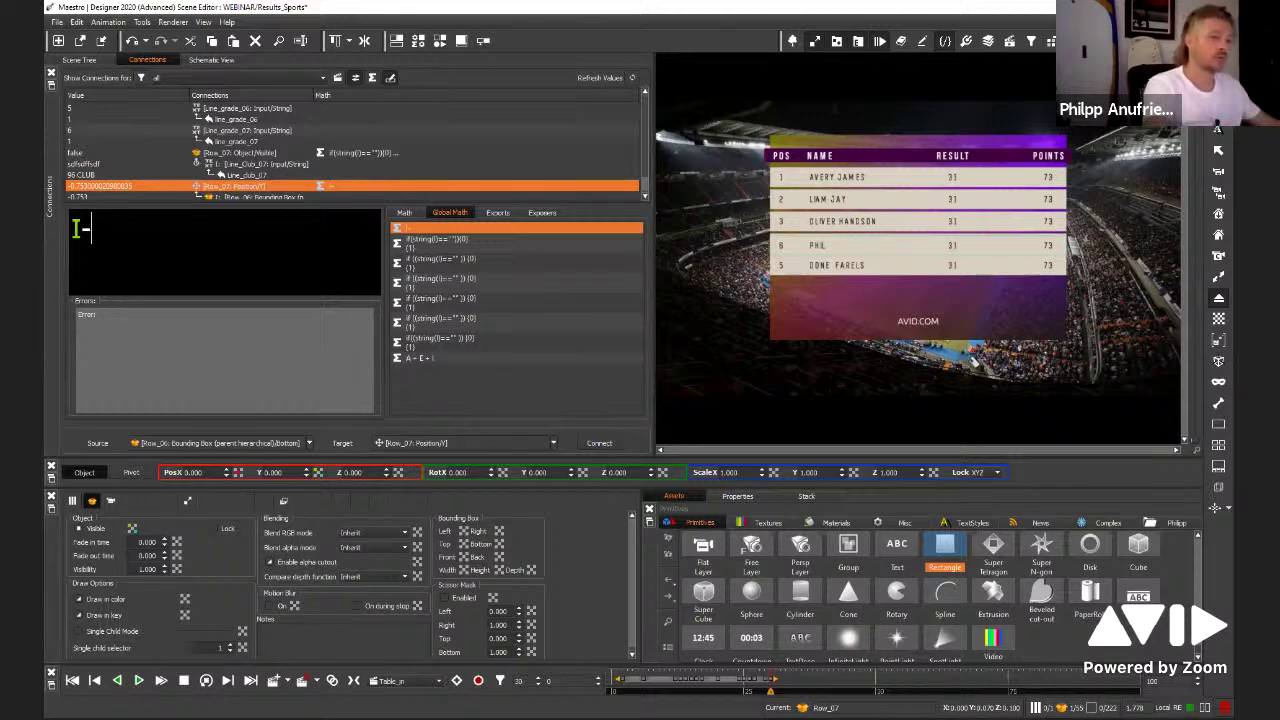
type("0.1")
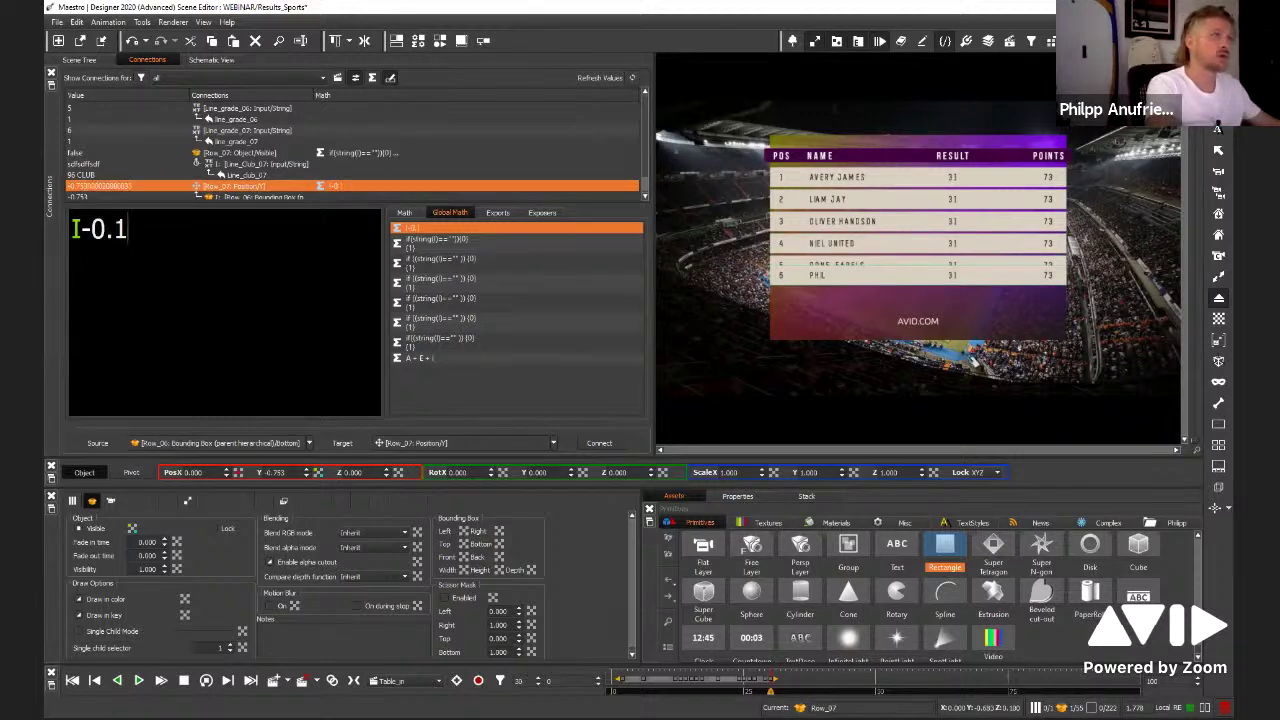
key("BackSpace")
type("2")
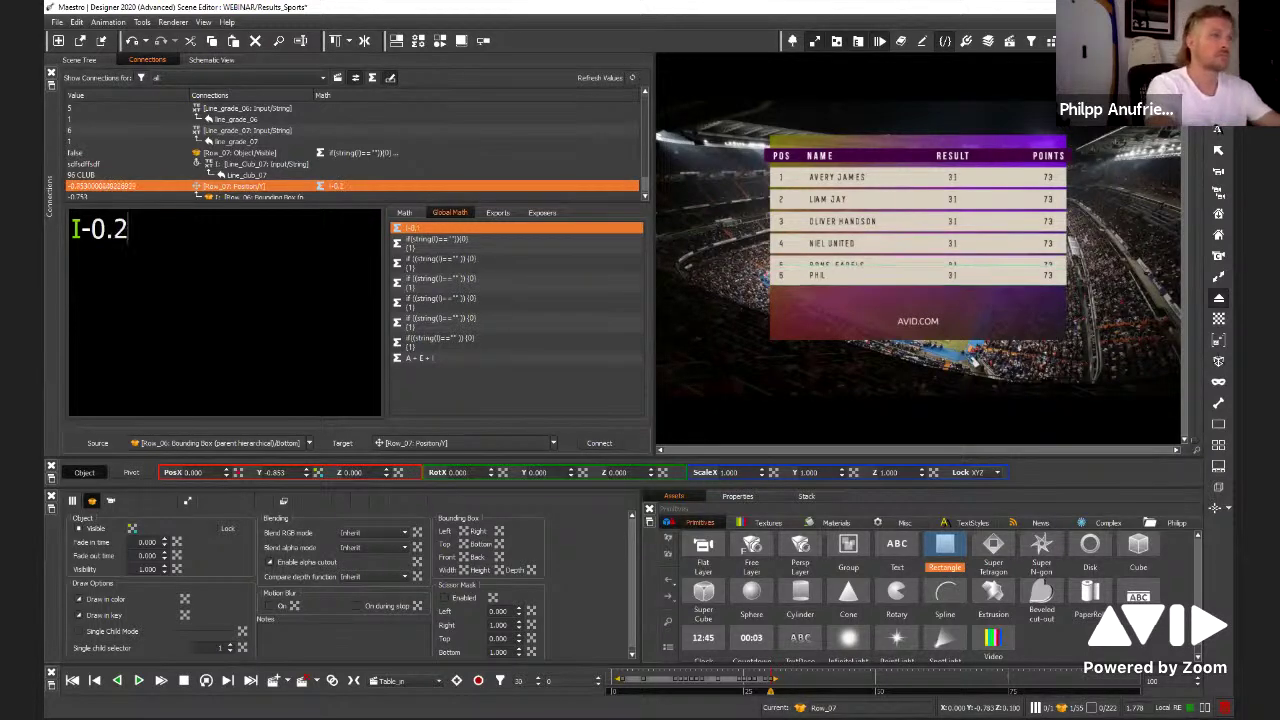
key("BackSpace")
type("3")
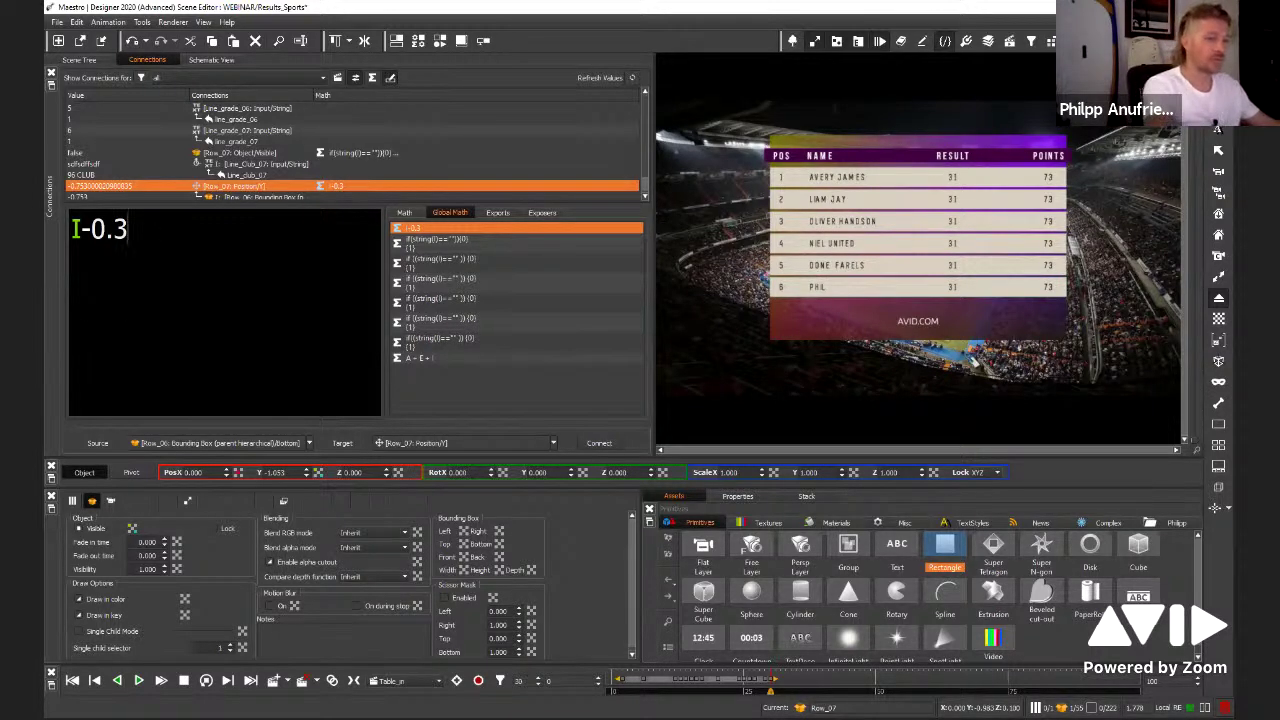
type("5")
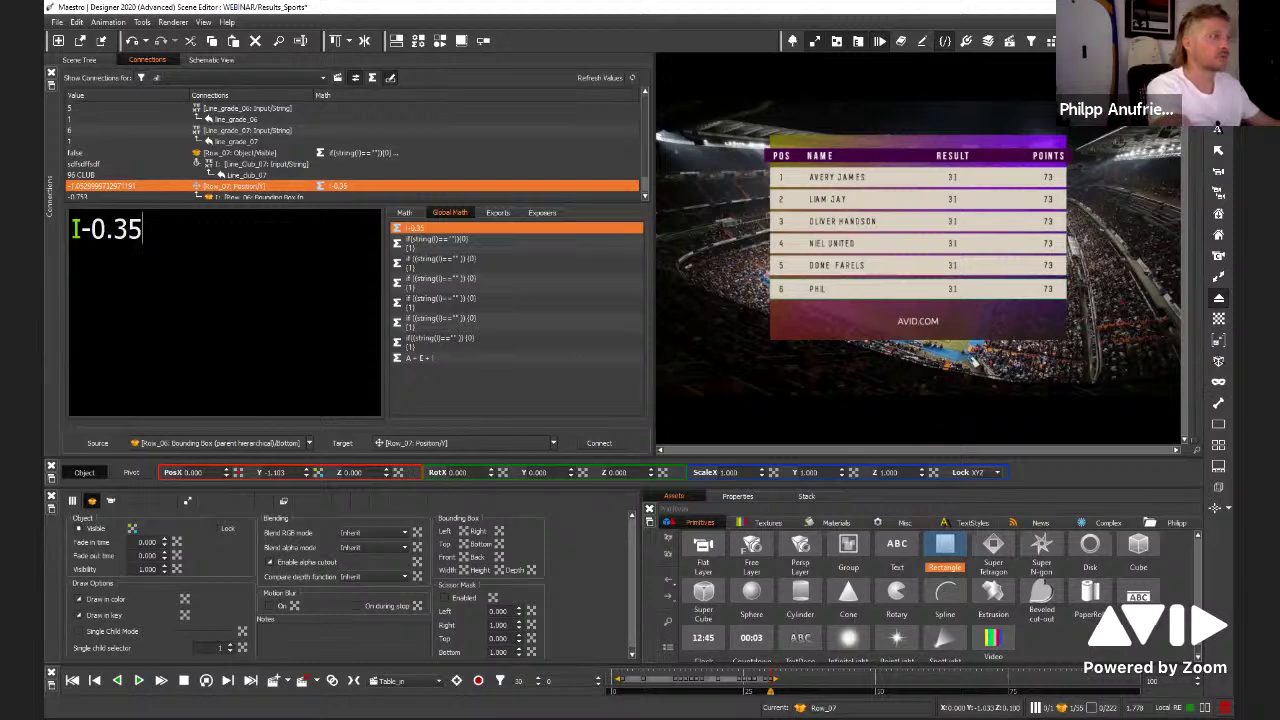
key("BackSpace")
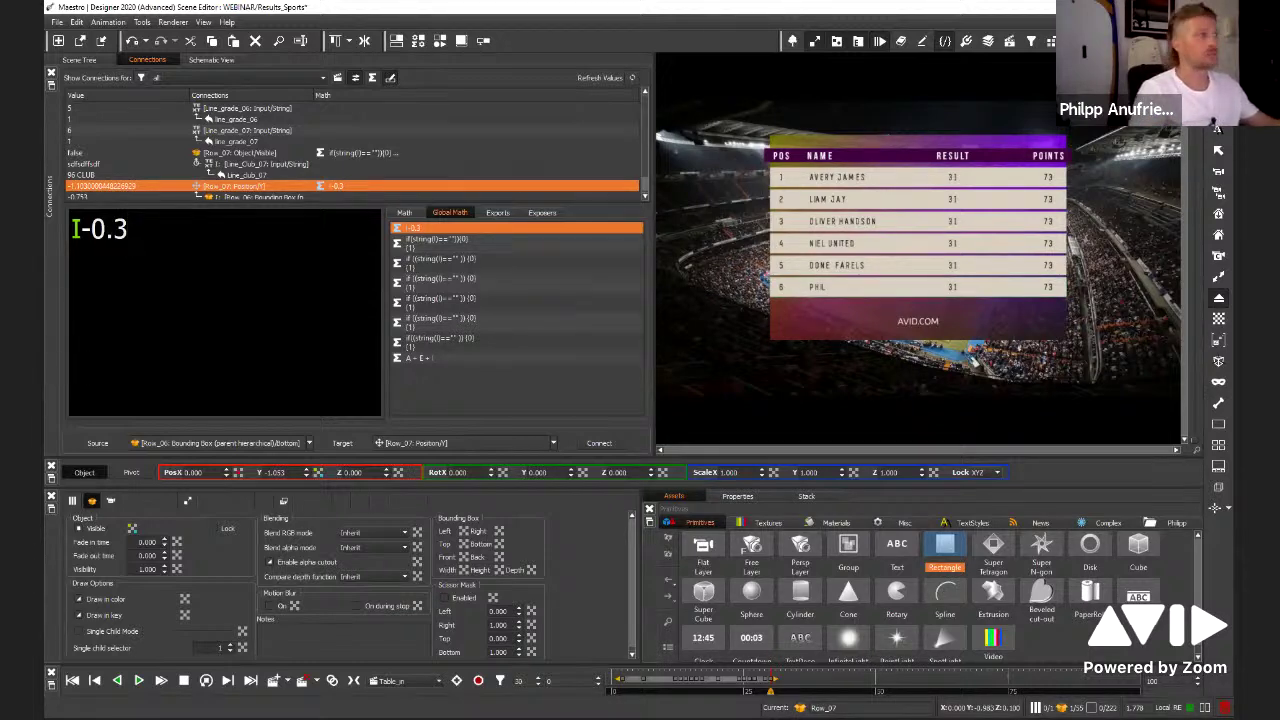
Inspect the connection feeding Row_06's Y position, then select Row_04
left_click(78, 59)
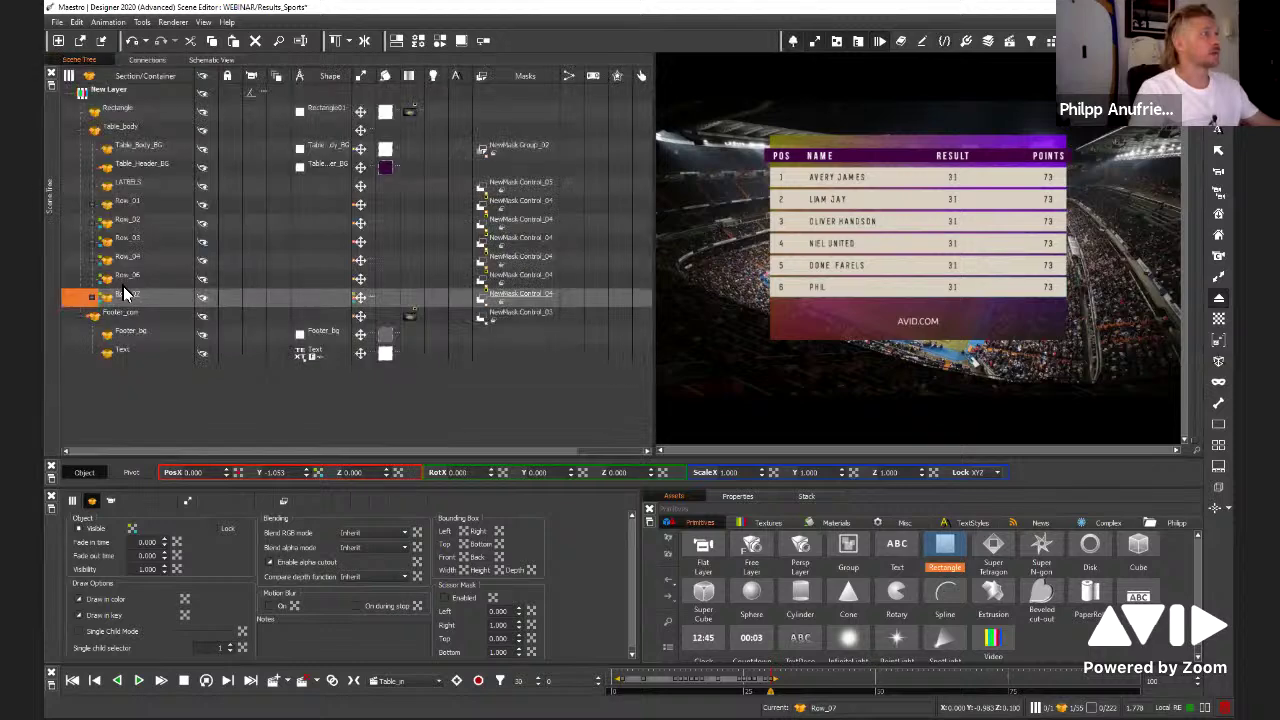
left_click(78, 280)
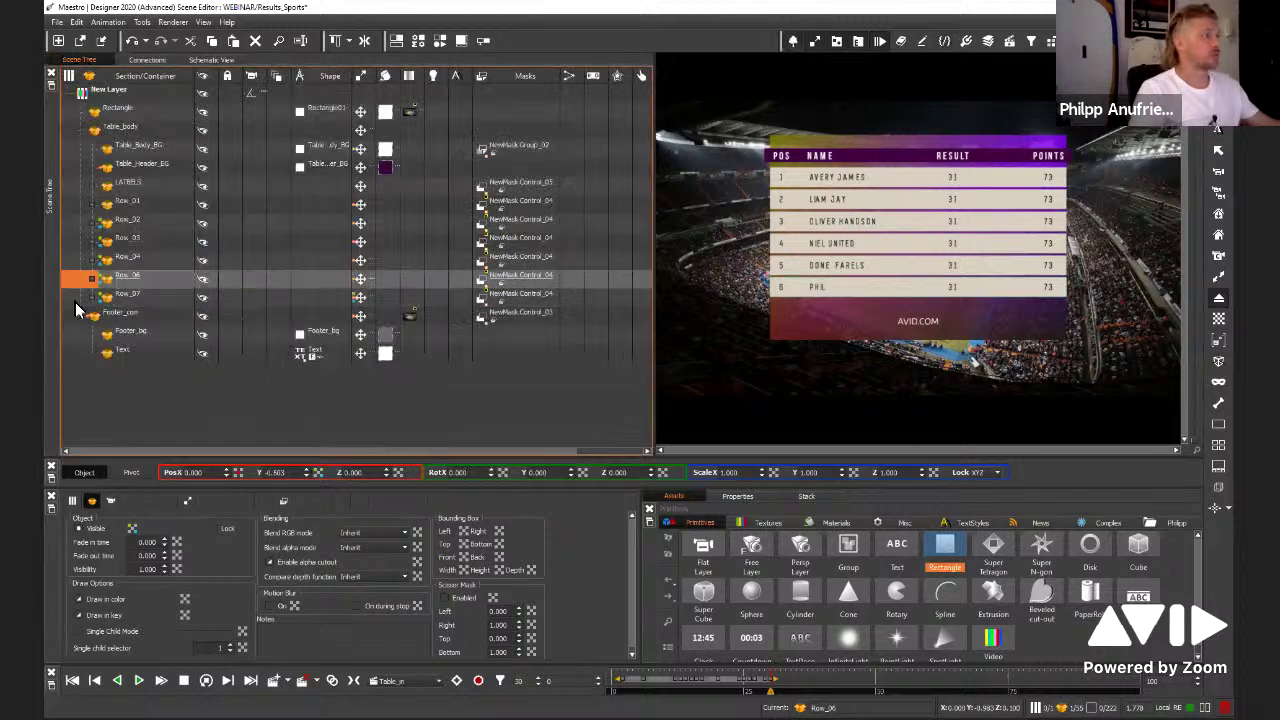
right_click(325, 466)
left_click(357, 587)
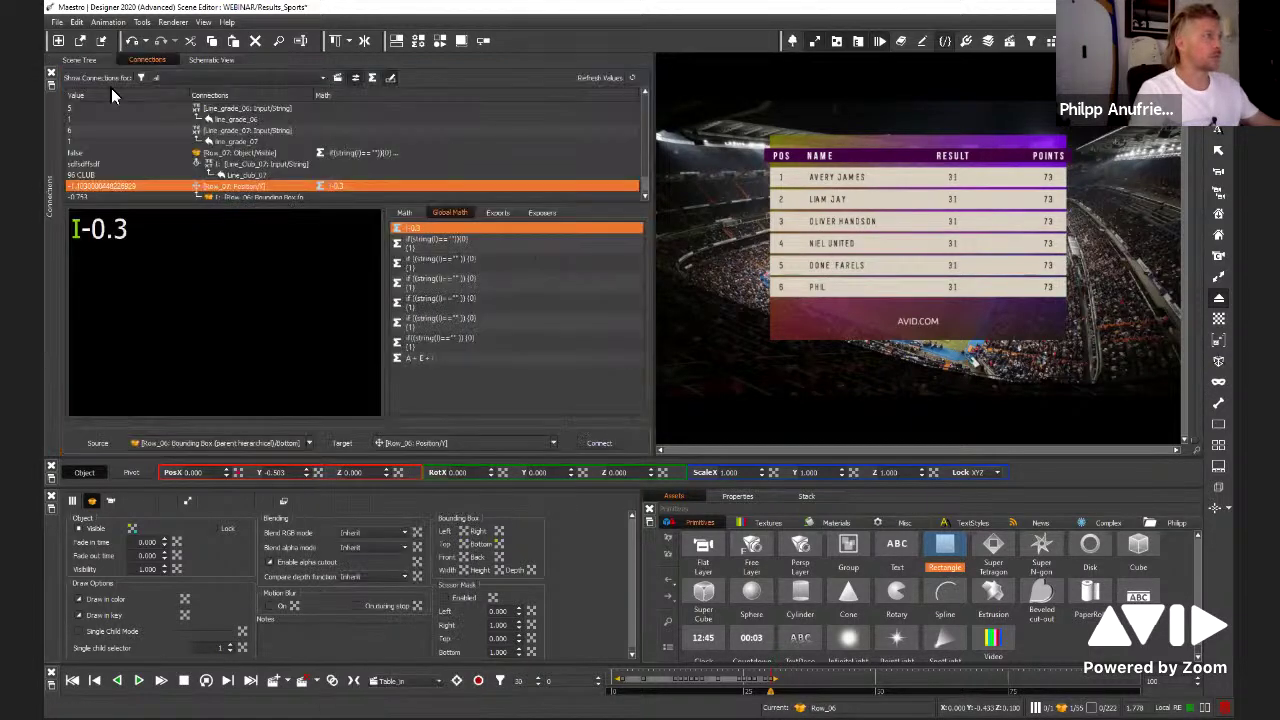
left_click(87, 60)
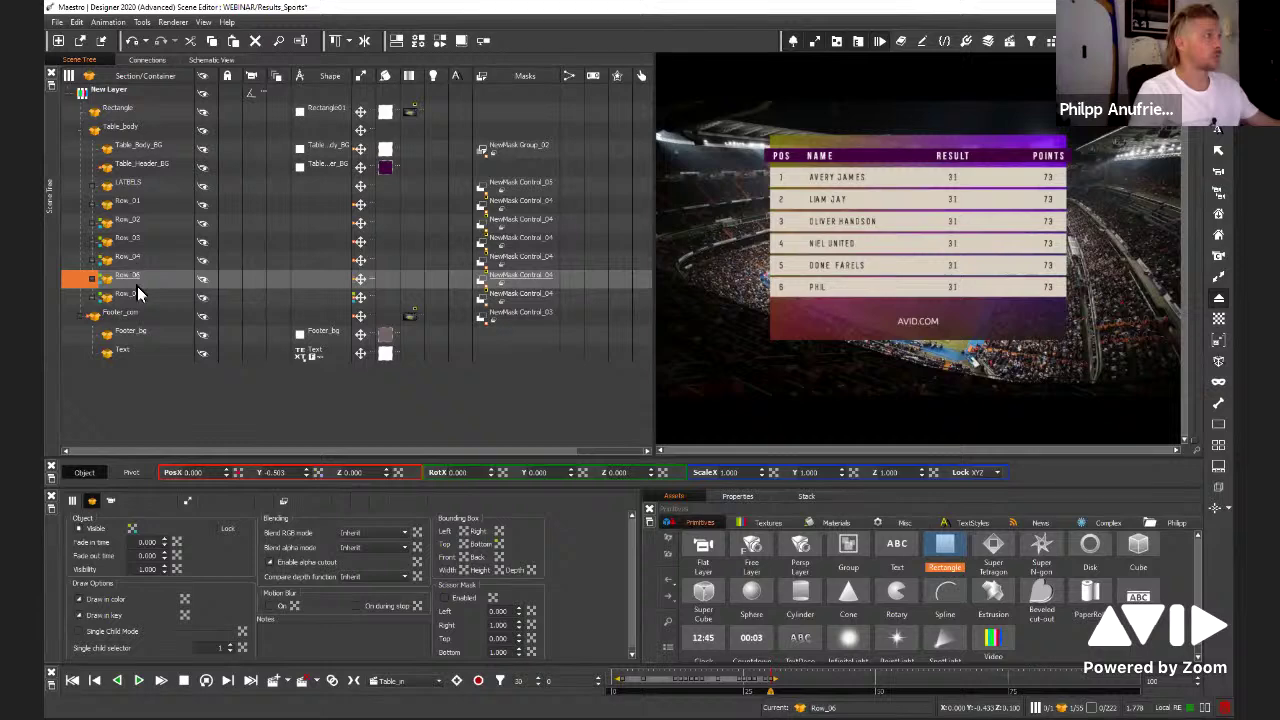
left_click(128, 258)
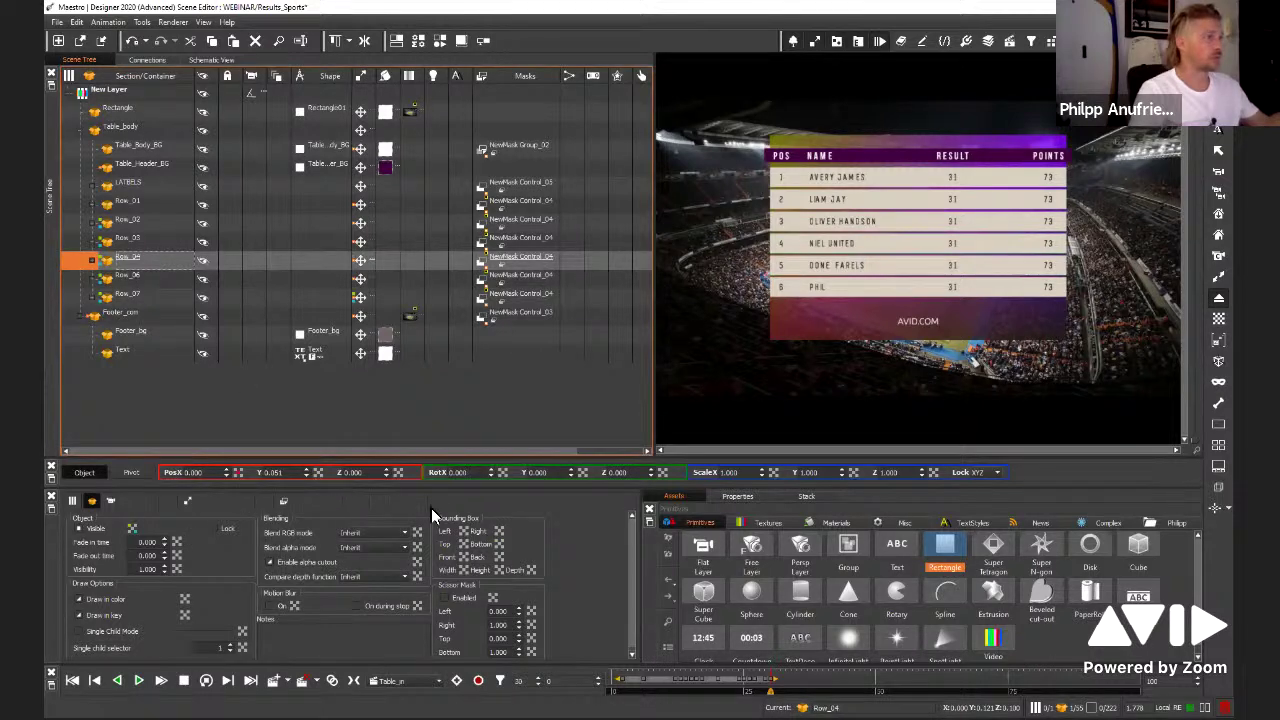
Link Row_04's Bounding Box Bottom out to Row_06's Position Y and restore the default expression
right_click(500, 545)
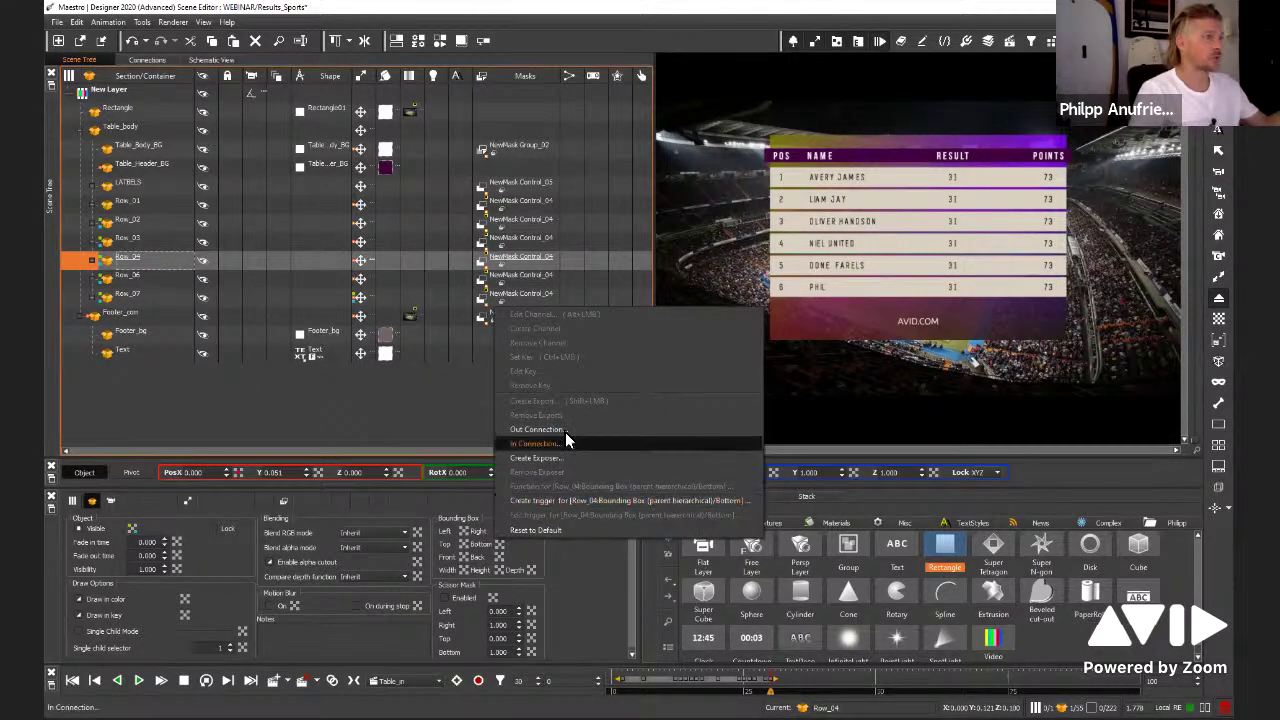
left_click(560, 430)
left_click(608, 442)
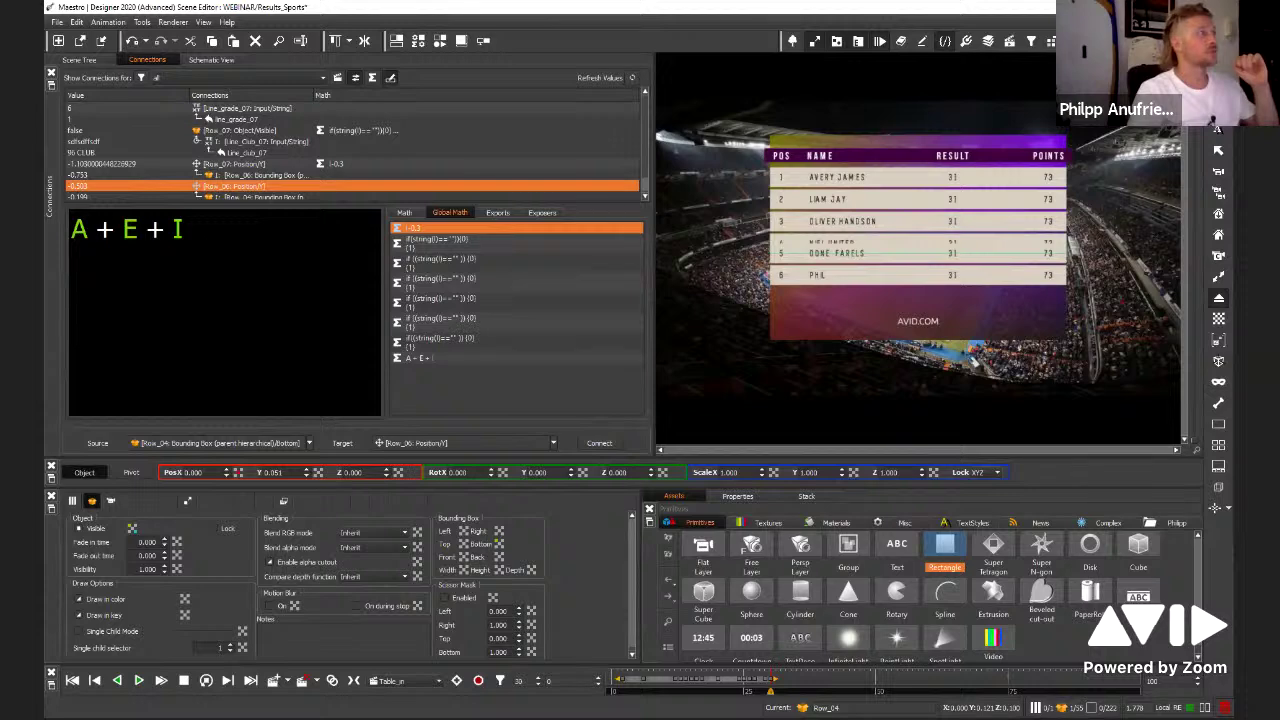
key("ctrl+a")
key("ctrl+c")
key("BackSpace")
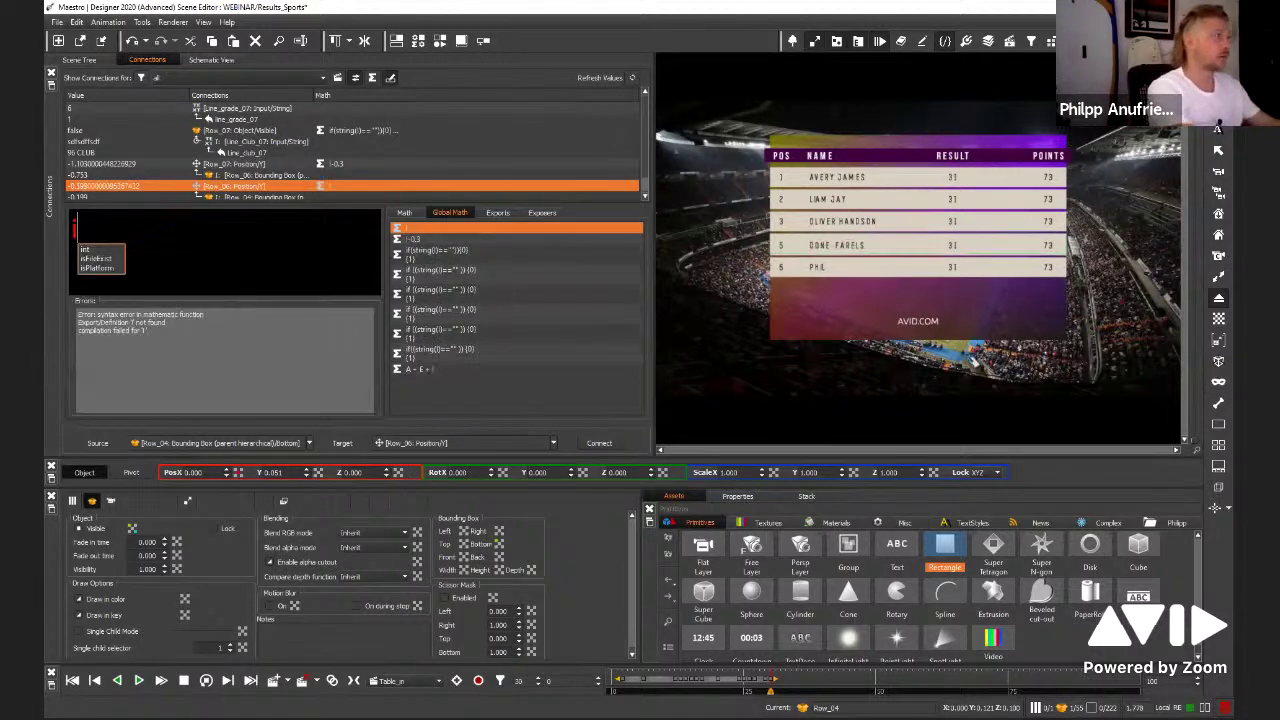
type("-")
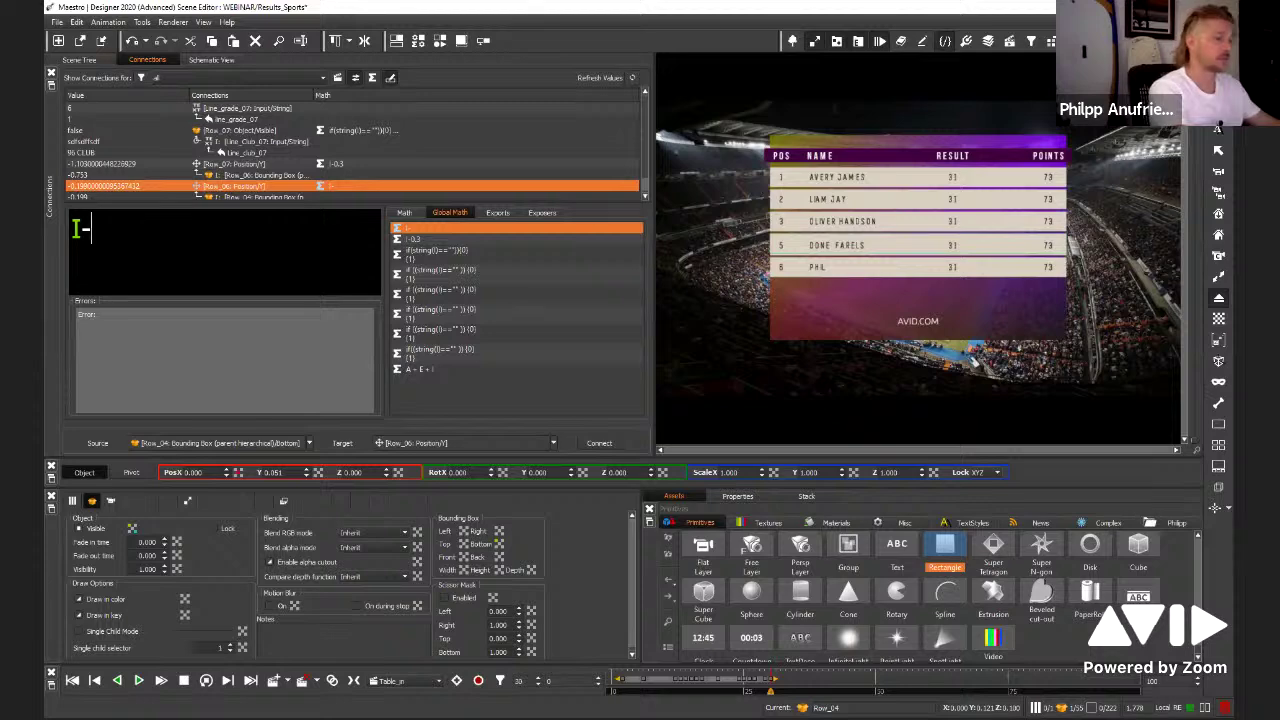
type("02")
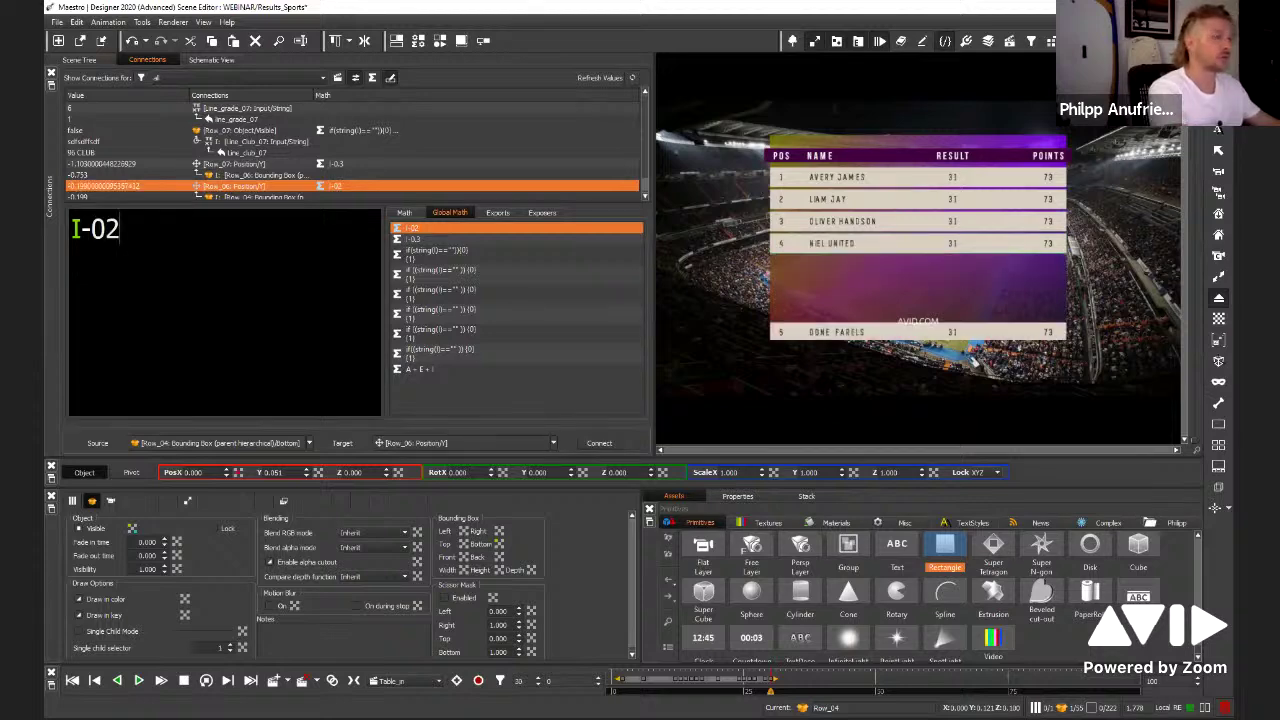
key("BackSpace")
key("BackSpace")
key("BackSpace")
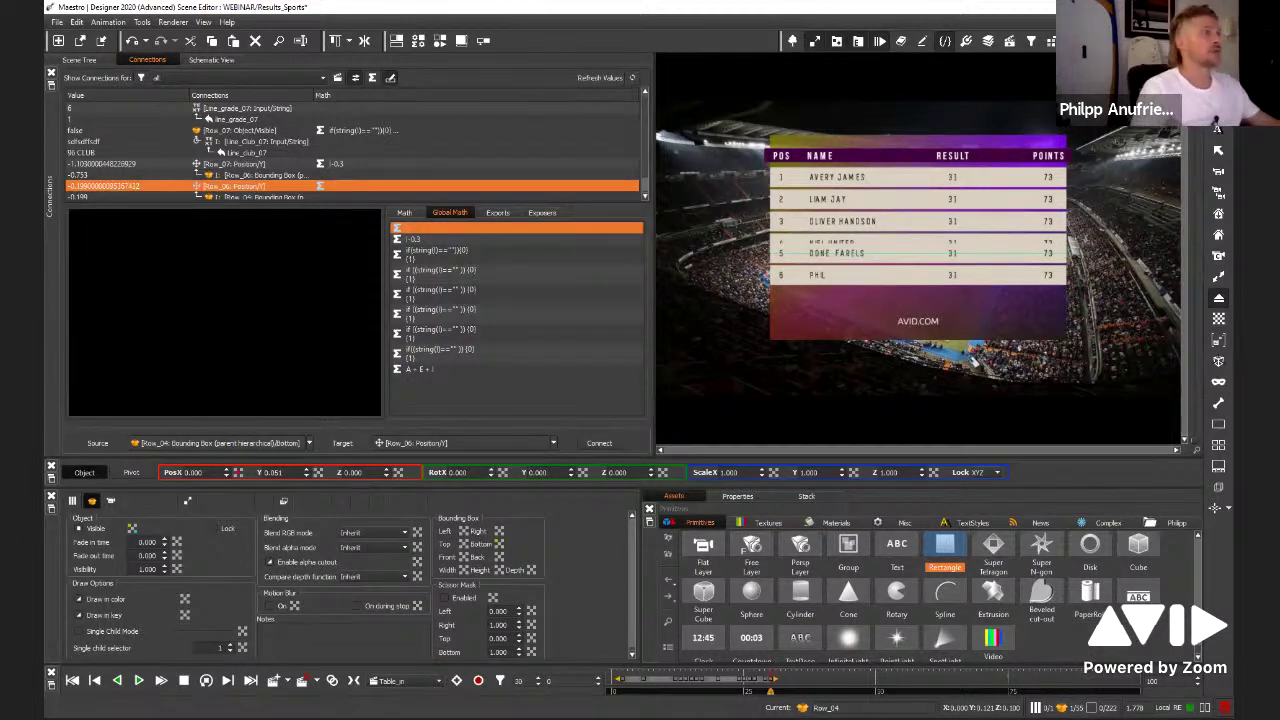
key("ctrl+z")
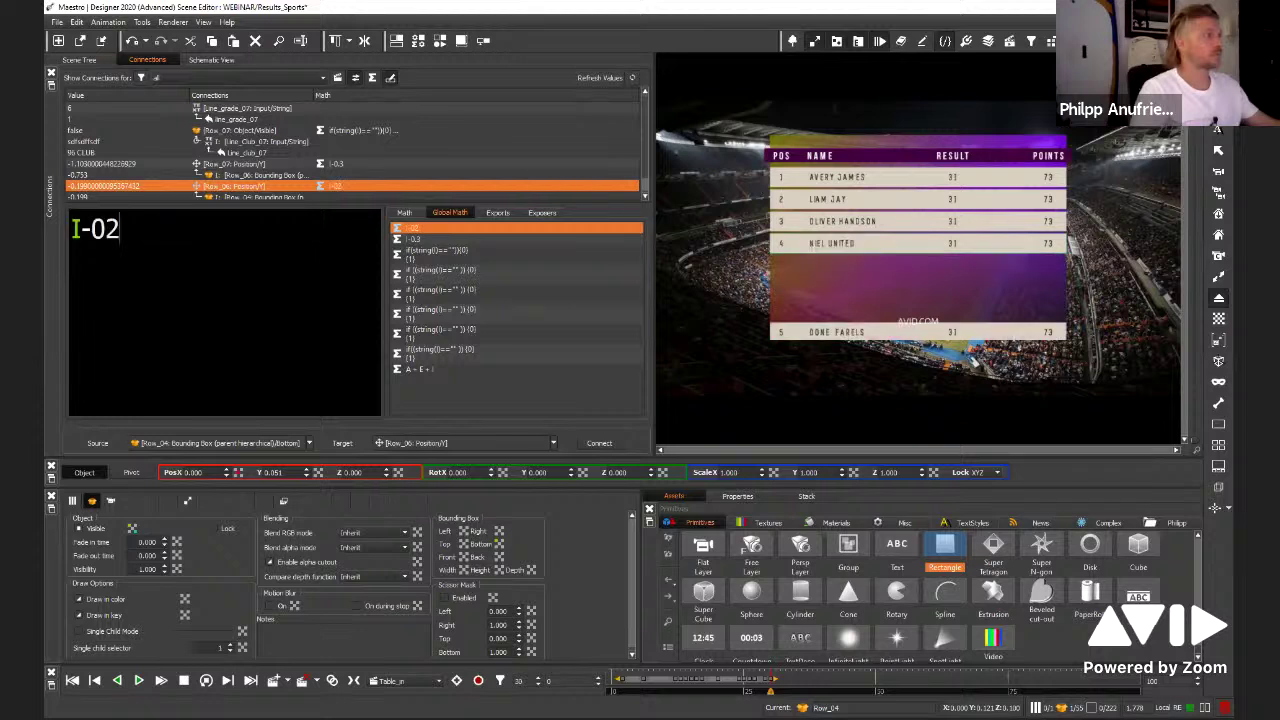
key("BackSpace")
key("BackSpace")
key("BackSpace")
key("ctrl+v")
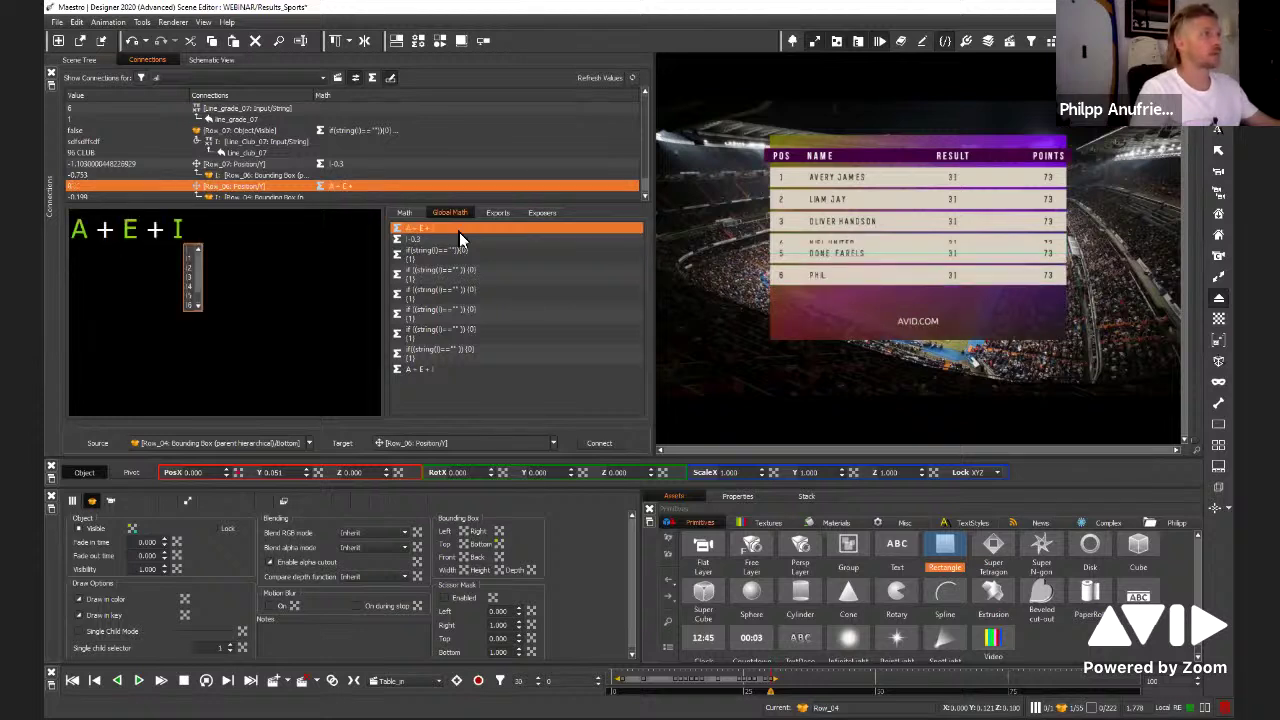
Apply the saved I-0.3 offset expression, try -0.4, and set it back to -0.3
left_click(430, 240)
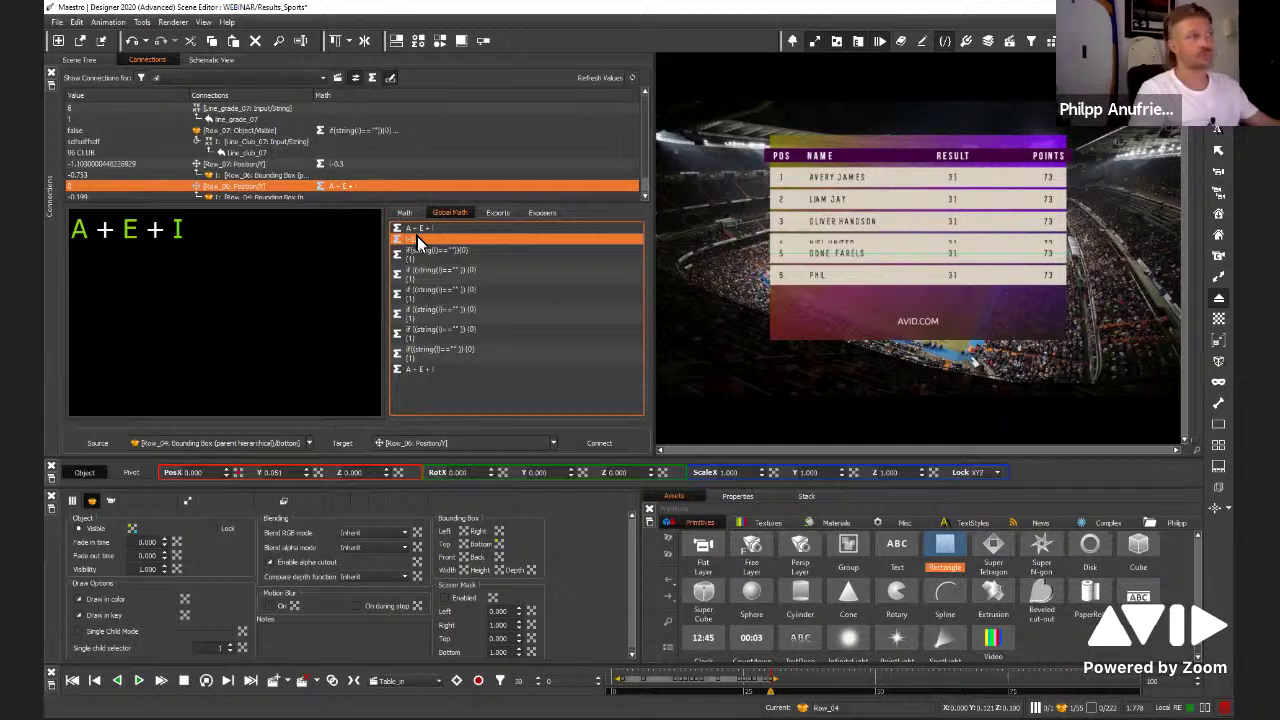
double_click(430, 240)
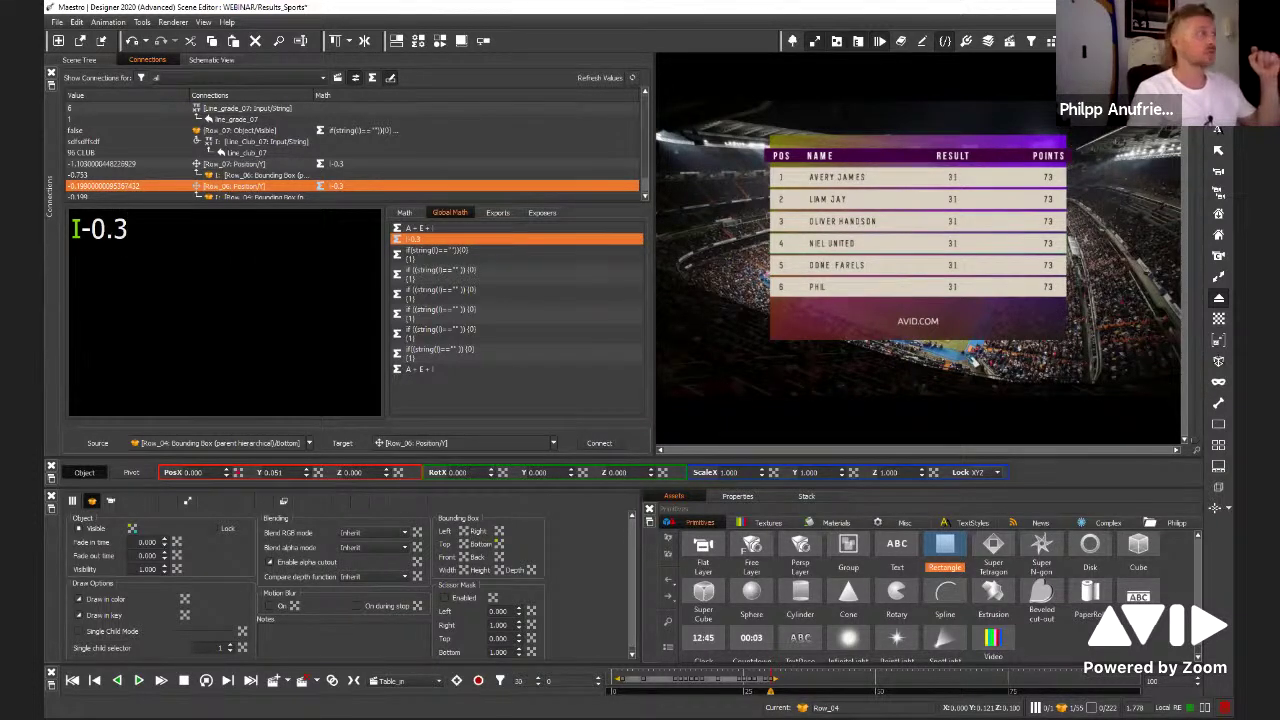
key("BackSpace")
type("4")
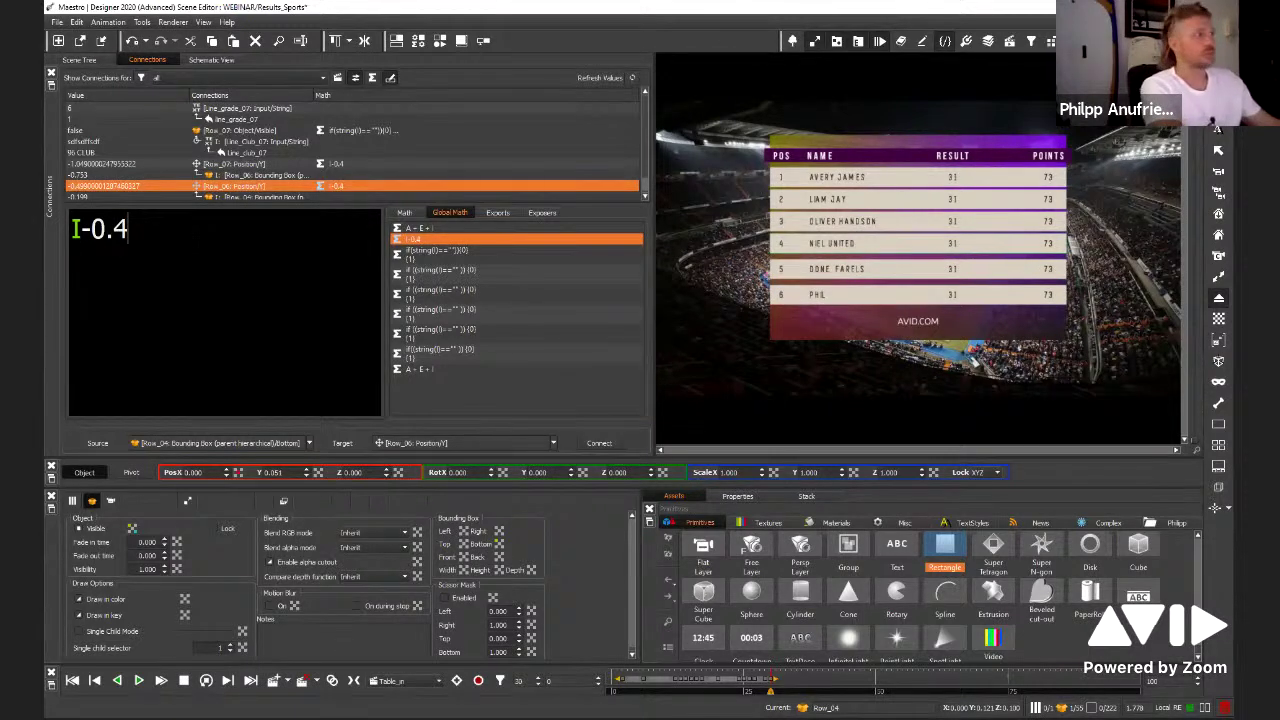
key("BackSpace")
type("3")
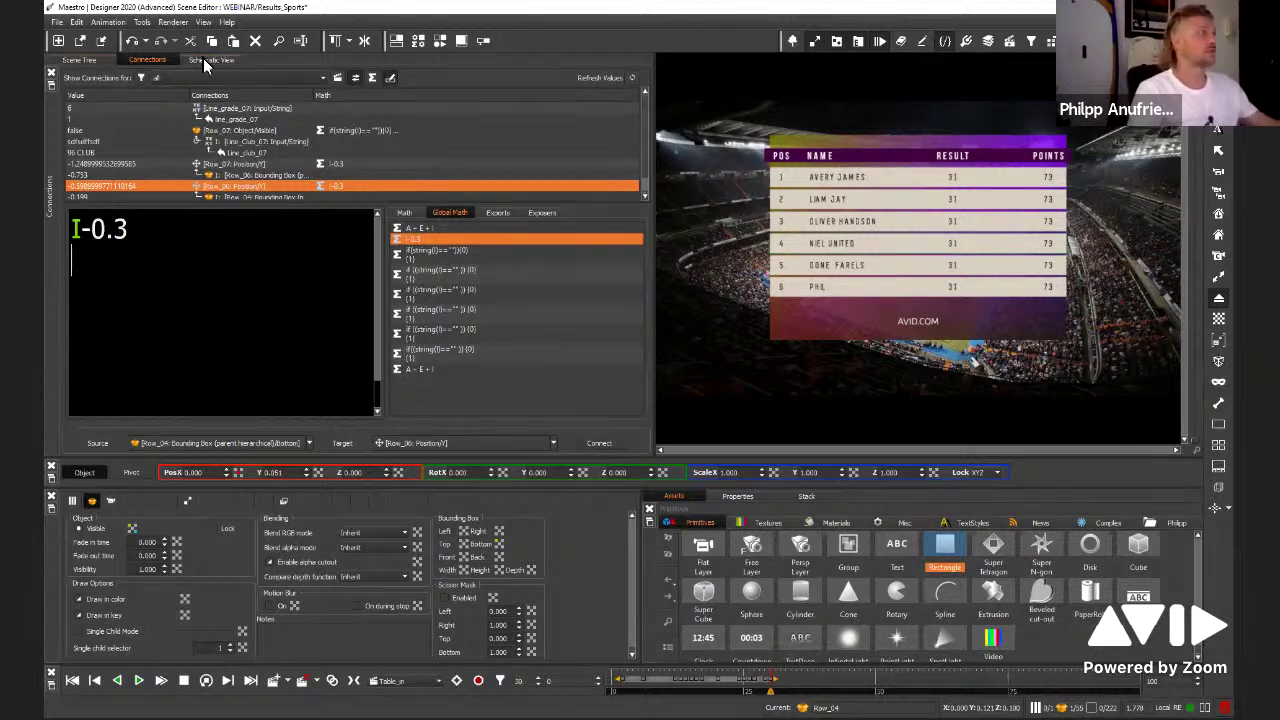
left_click(84, 59)
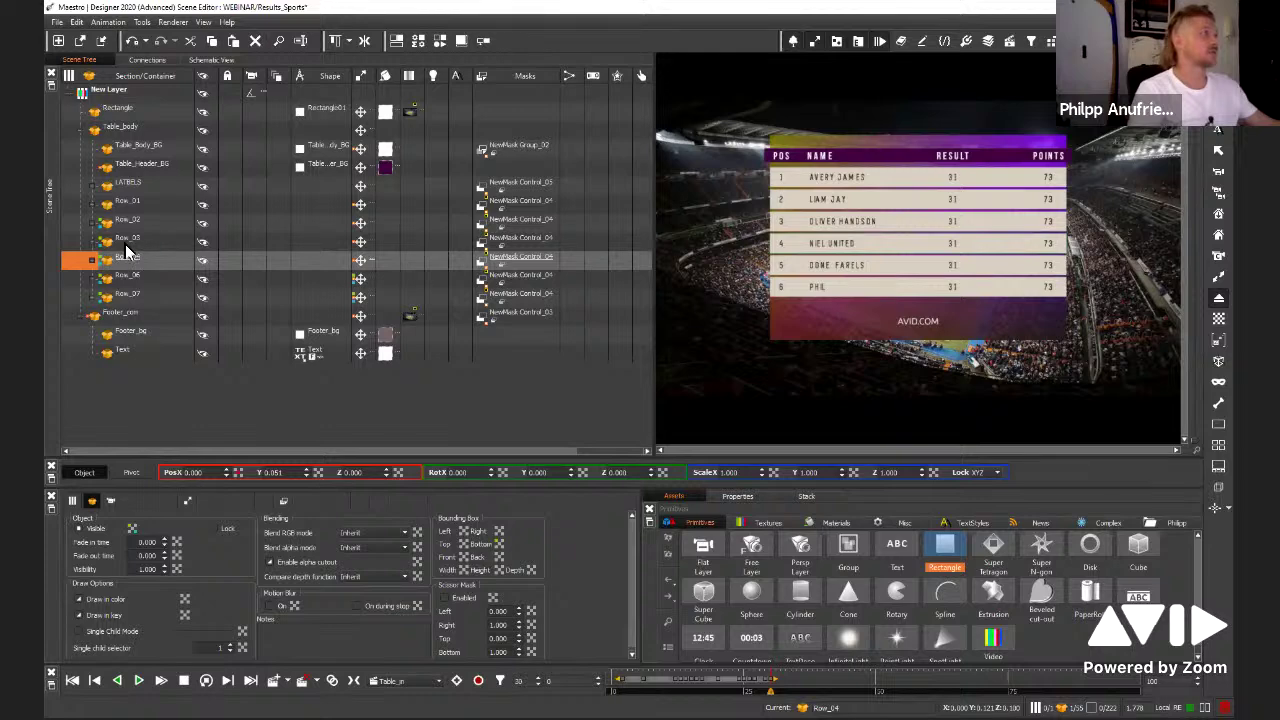
Inspect the connections feeding Row_03's and Row_04's vertical positions
left_click(127, 239)
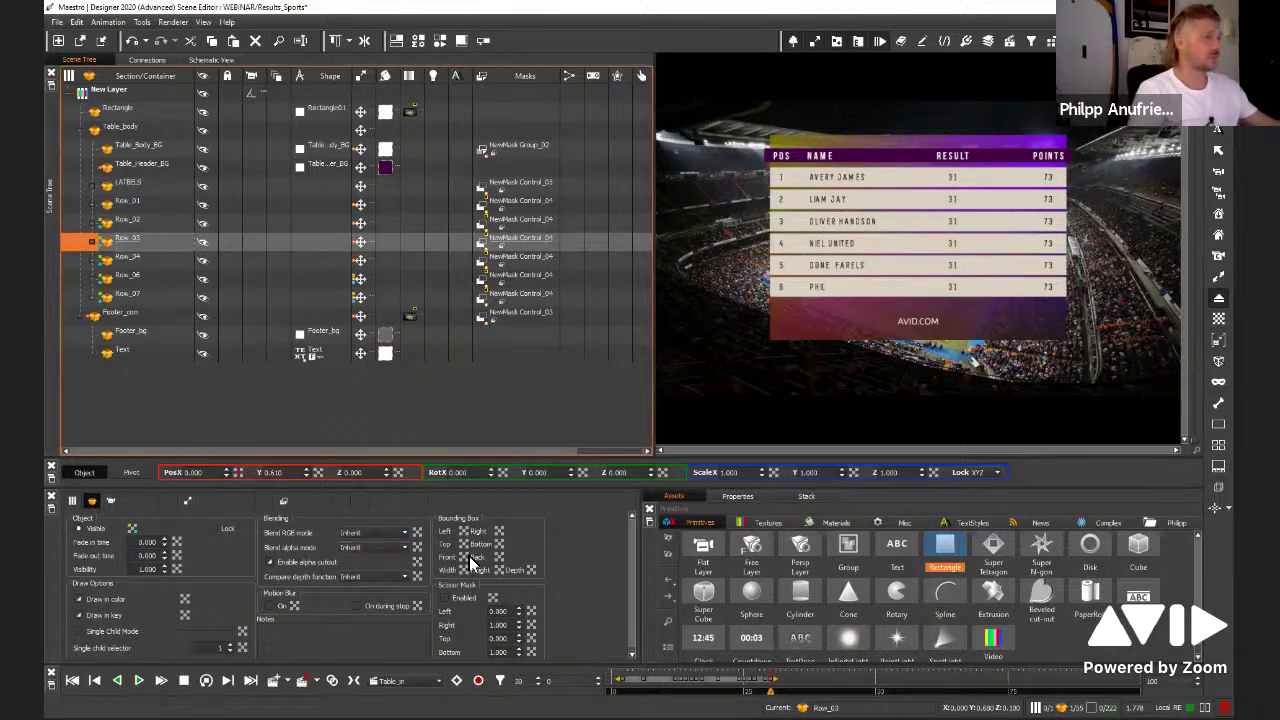
right_click(318, 473)
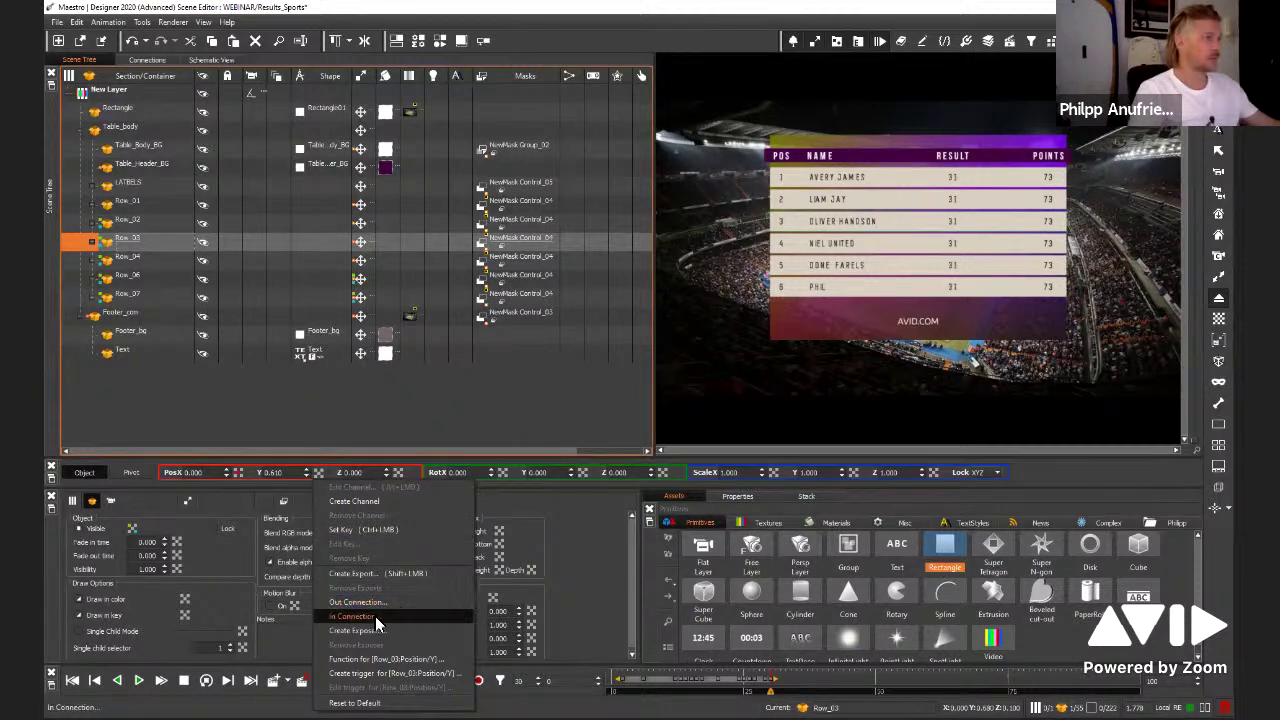
left_click(370, 616)
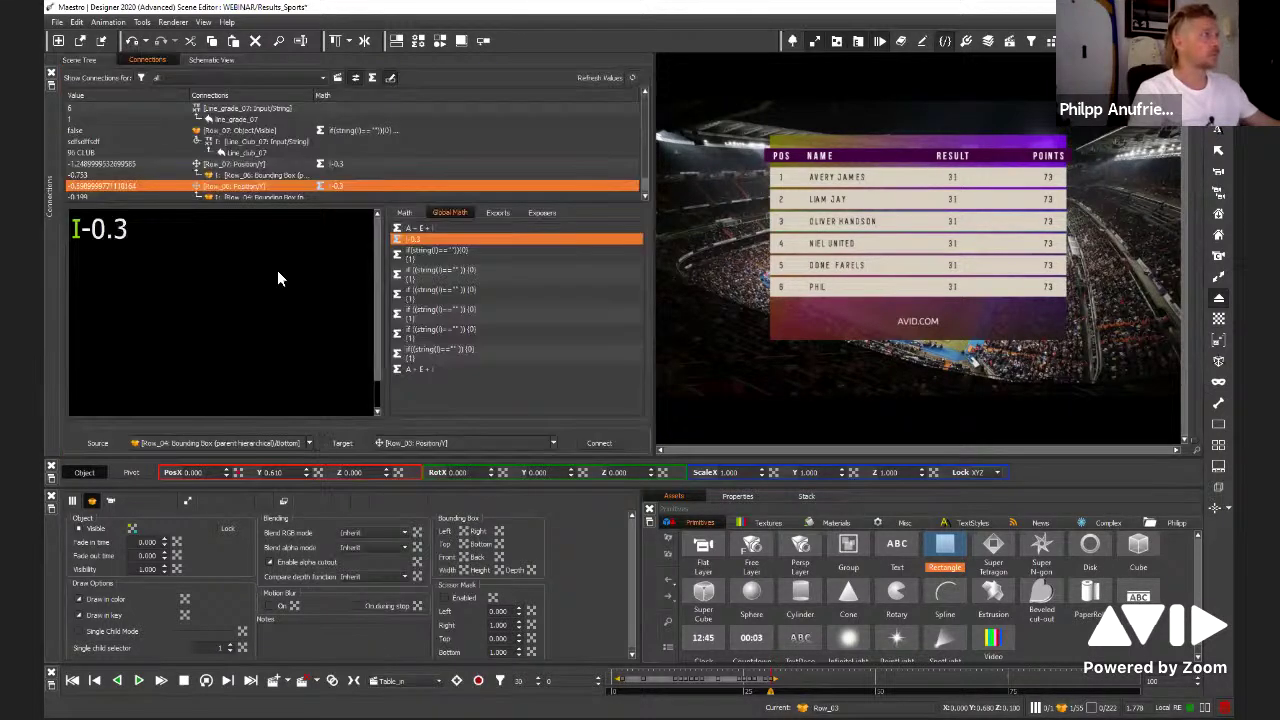
left_click(82, 61)
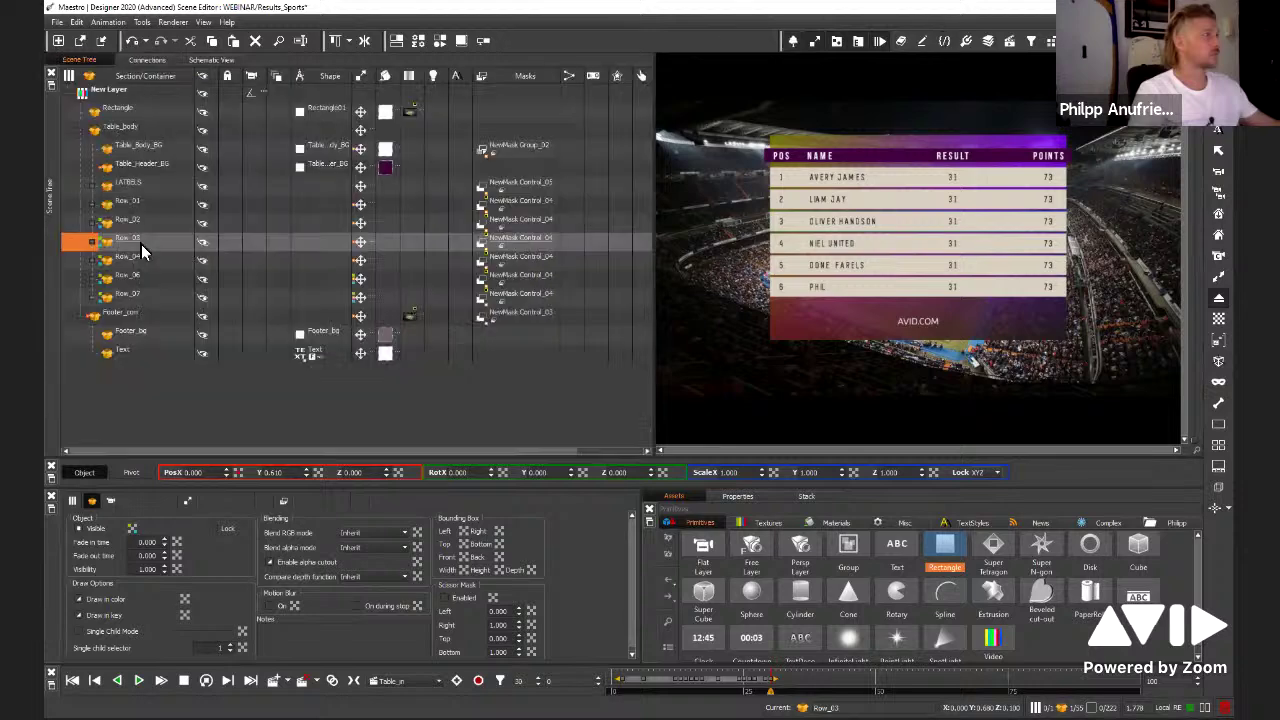
left_click(141, 258)
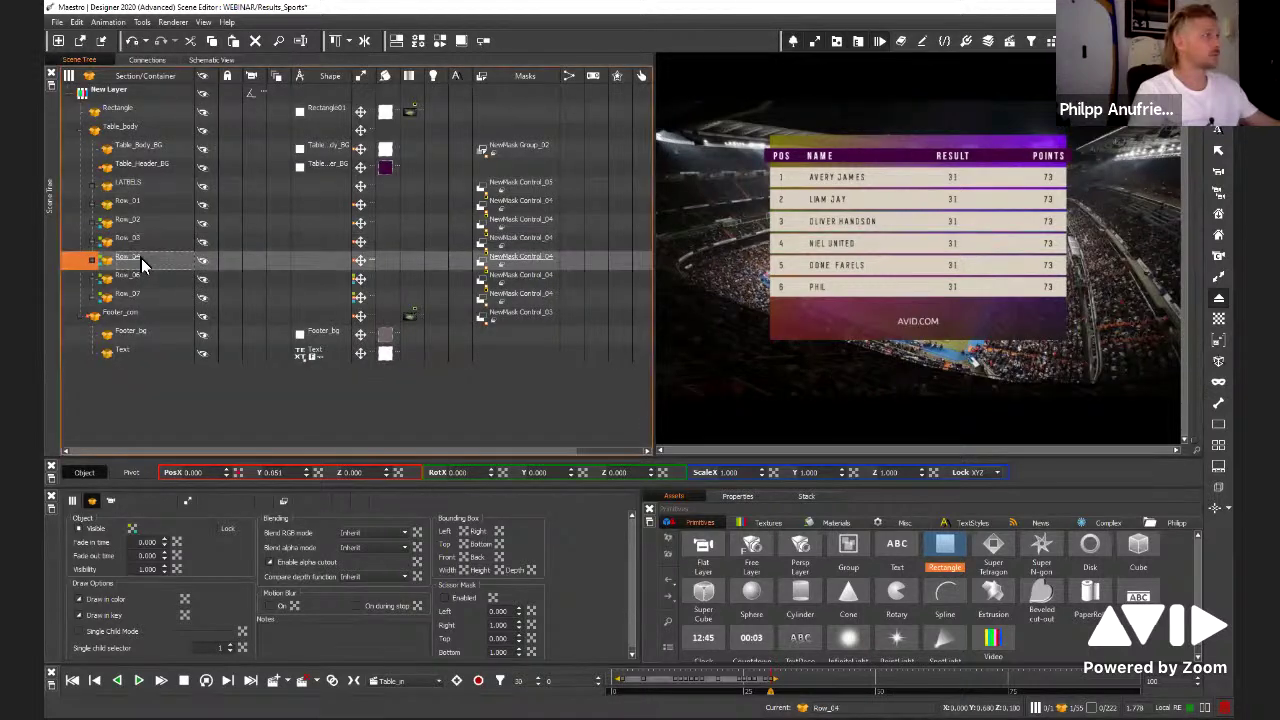
left_click(126, 277)
left_click(124, 302)
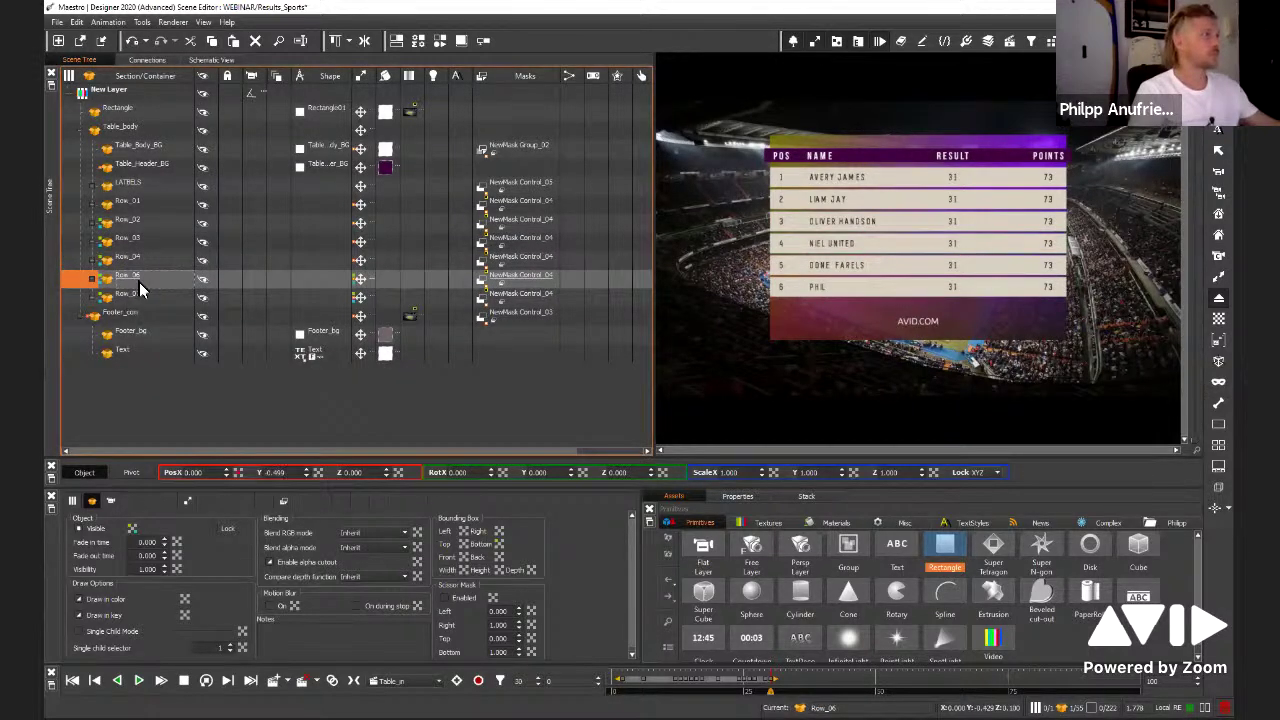
left_click(139, 280)
left_click(133, 263)
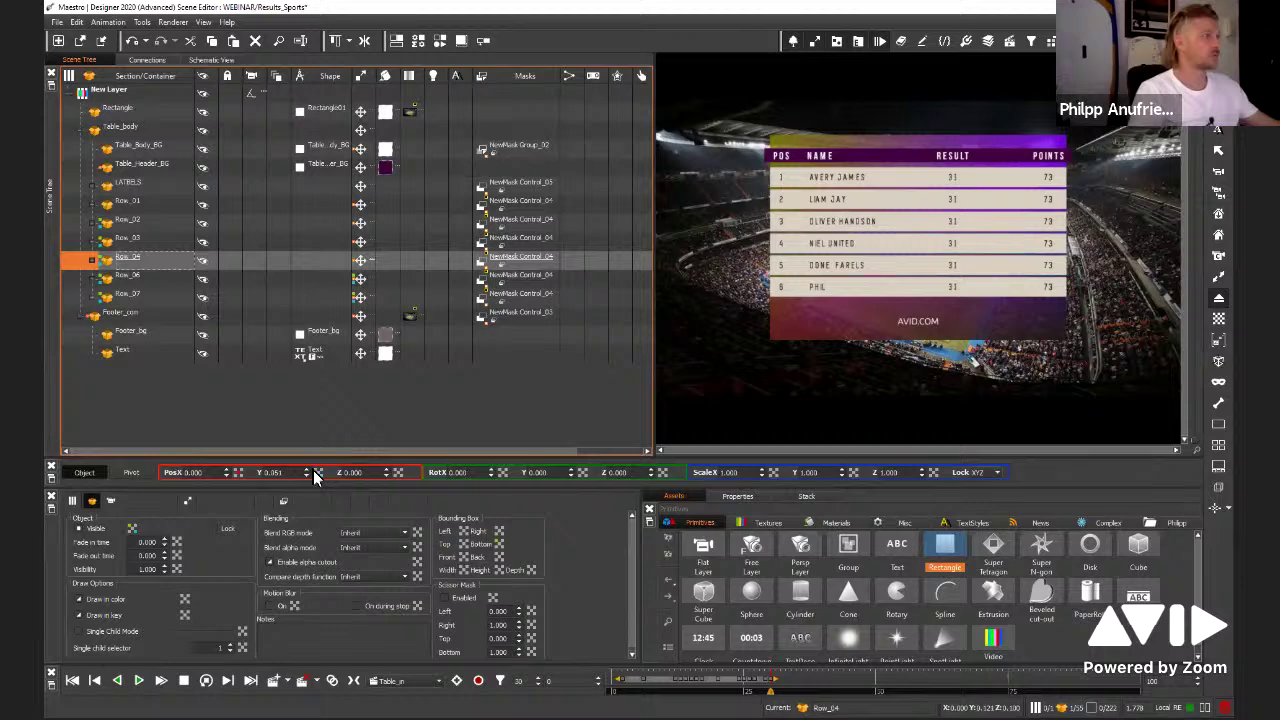
left_click(147, 59)
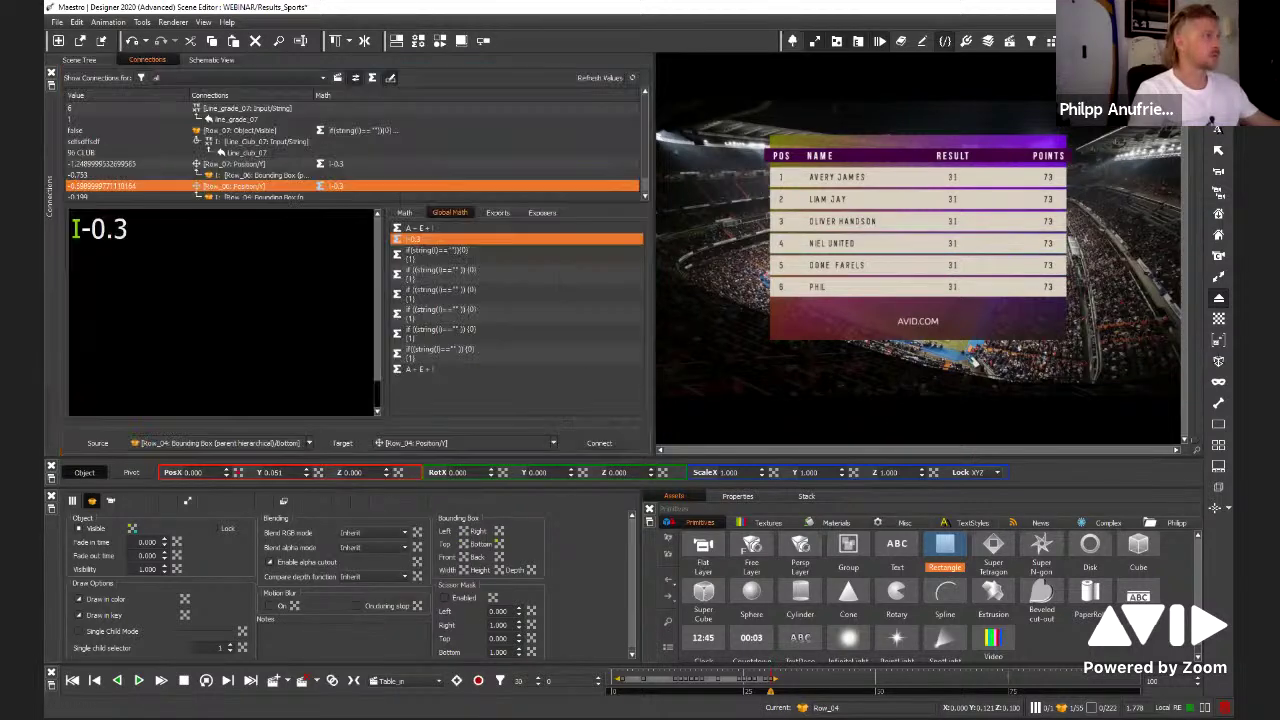
left_click(89, 57)
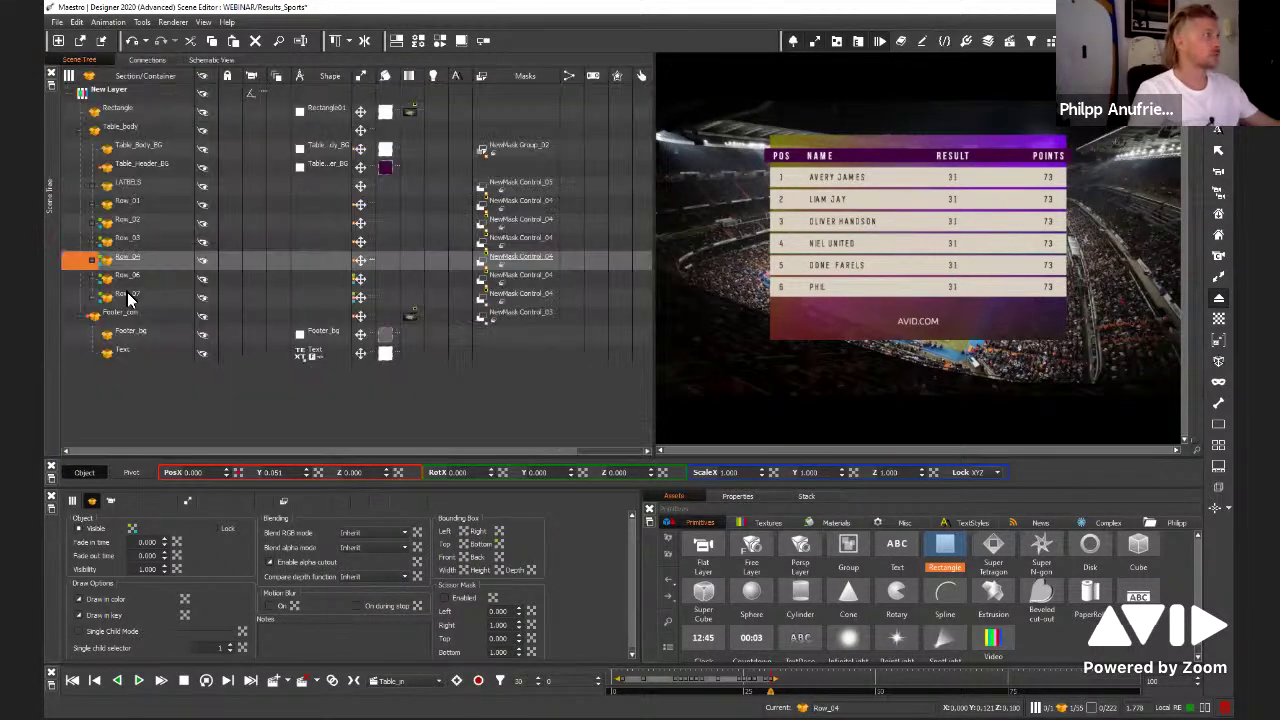
Link Row_03's Bounding Box Bottom to Row_04's Position Y and check Row_03's incoming connection
left_click(129, 239)
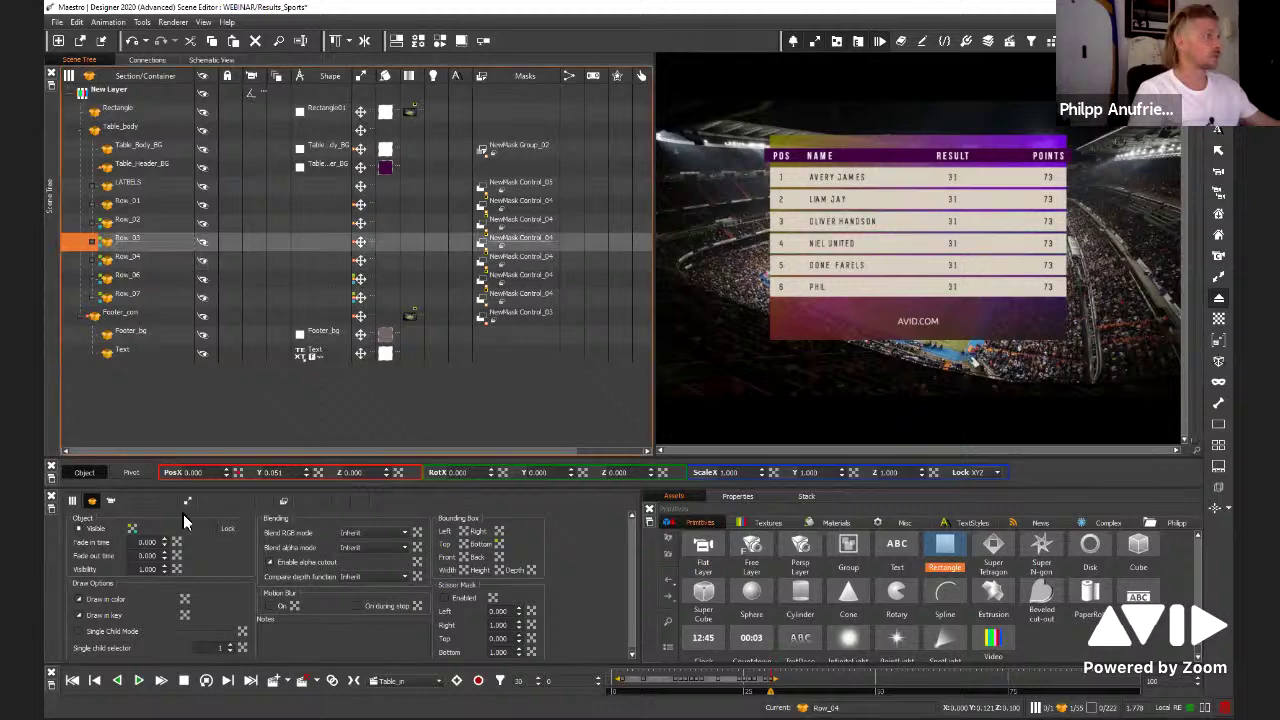
right_click(498, 548)
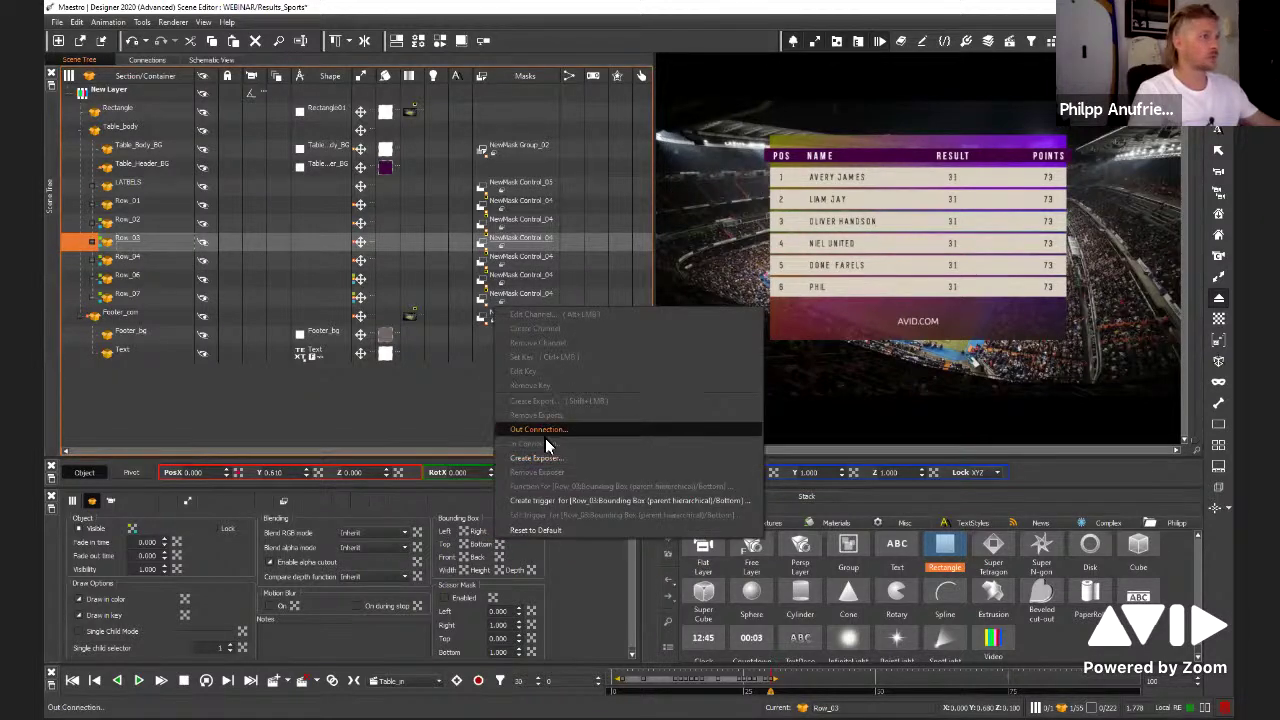
left_click(545, 440)
left_click(598, 443)
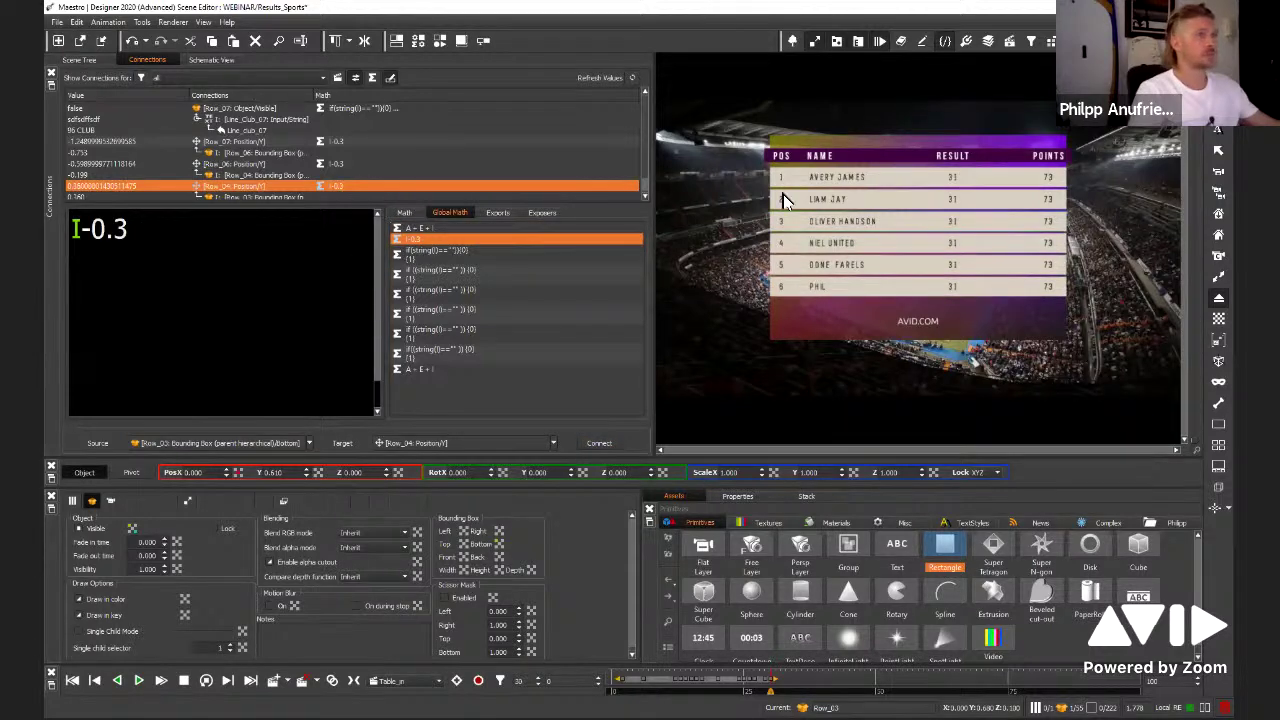
left_click(70, 59)
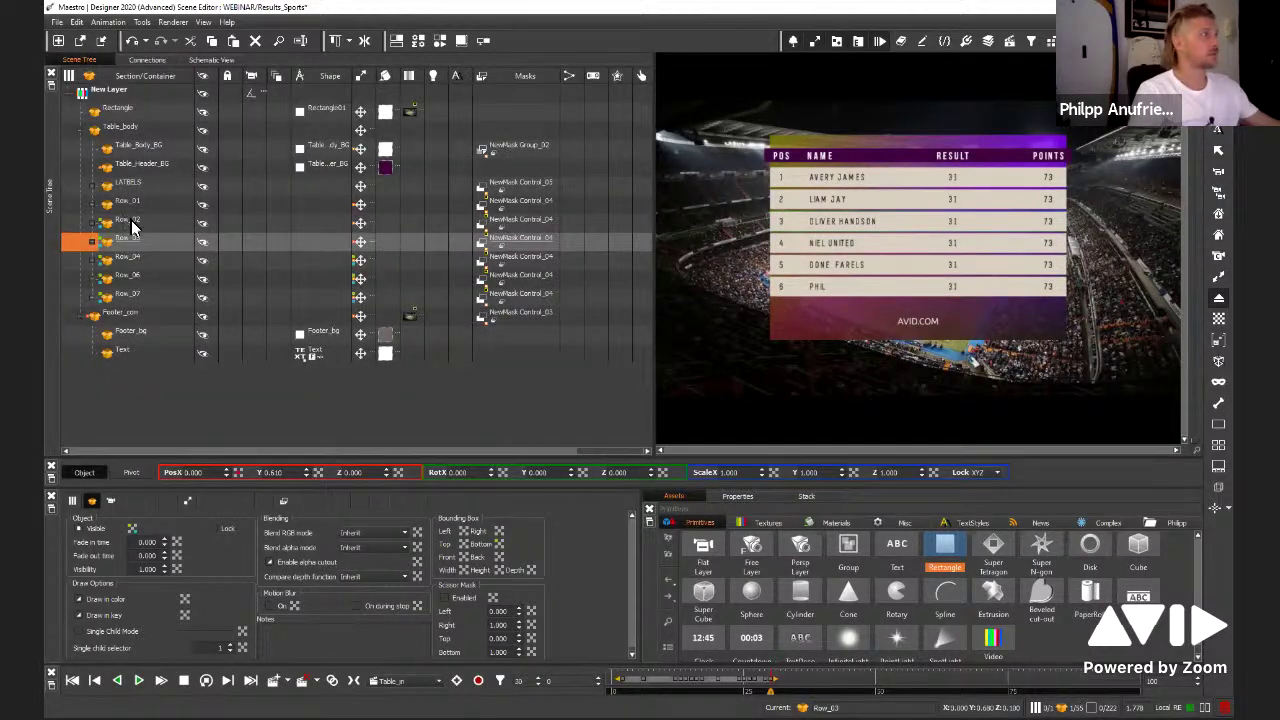
right_click(315, 474)
left_click(379, 616)
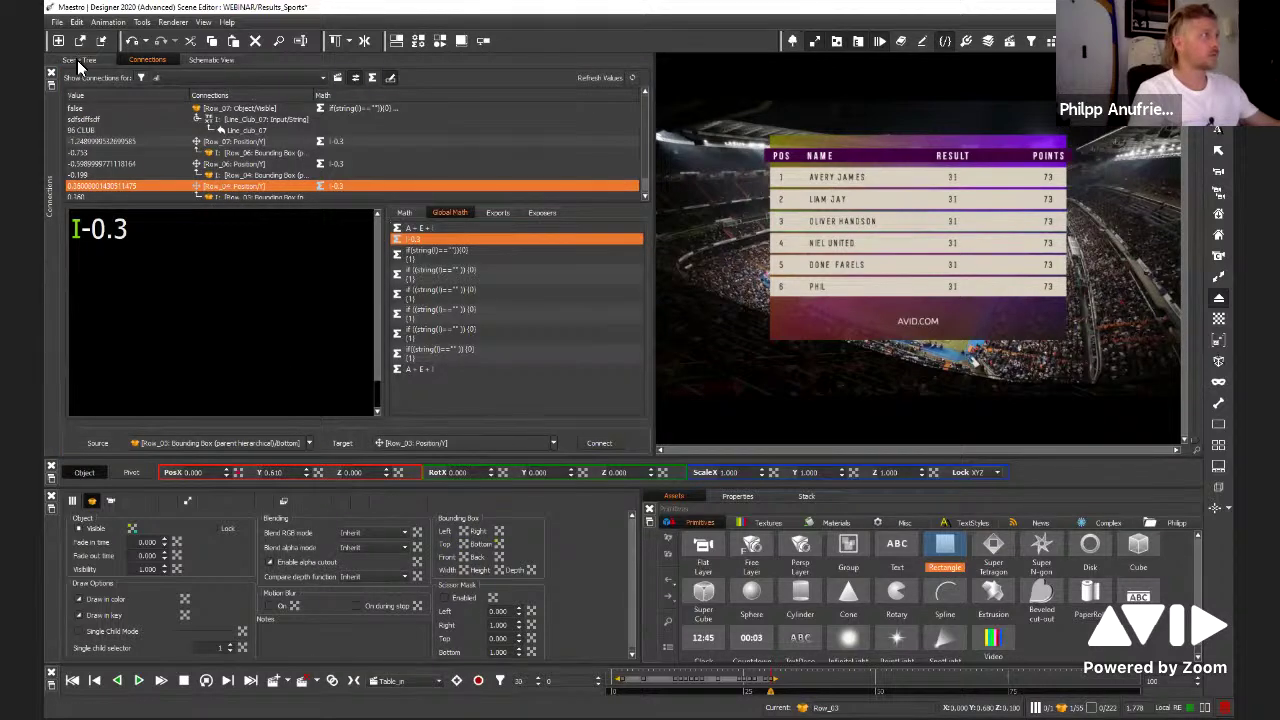
left_click(77, 60)
left_click(139, 220)
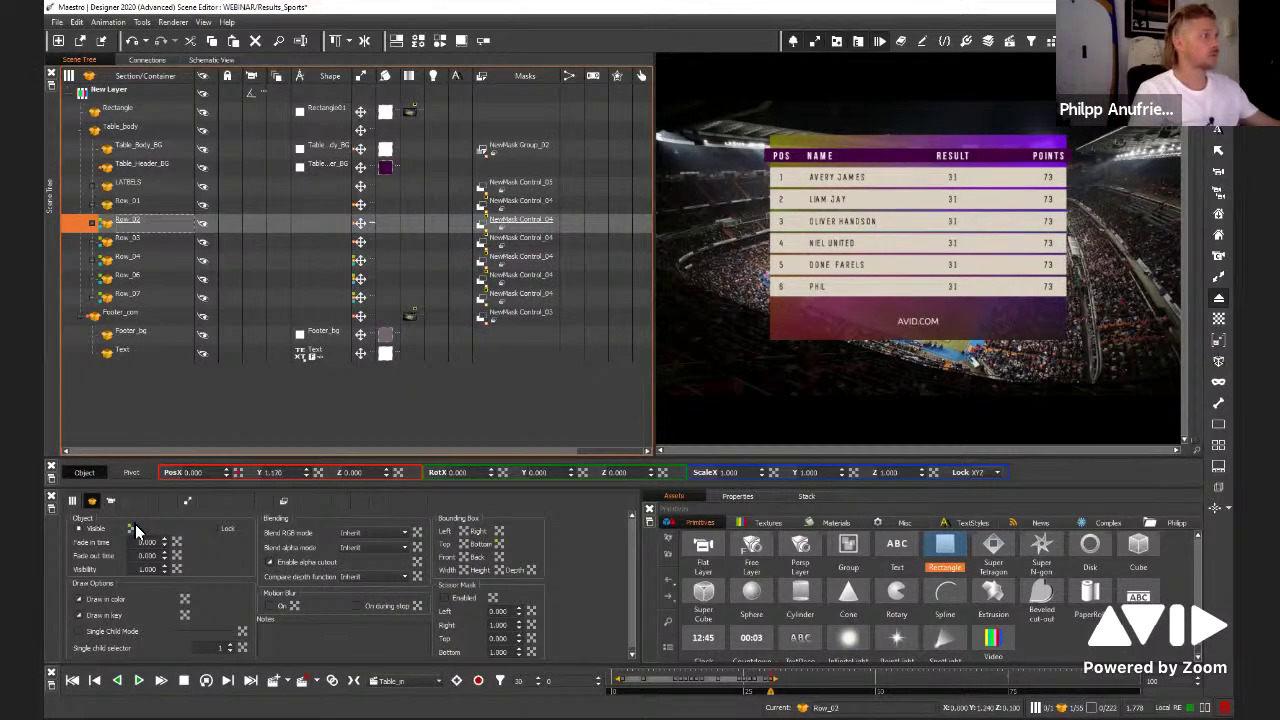
Connect Row_02's Bounding Box Bottom to Row_03's Position Y using the shared -0.3 offset
right_click(505, 548)
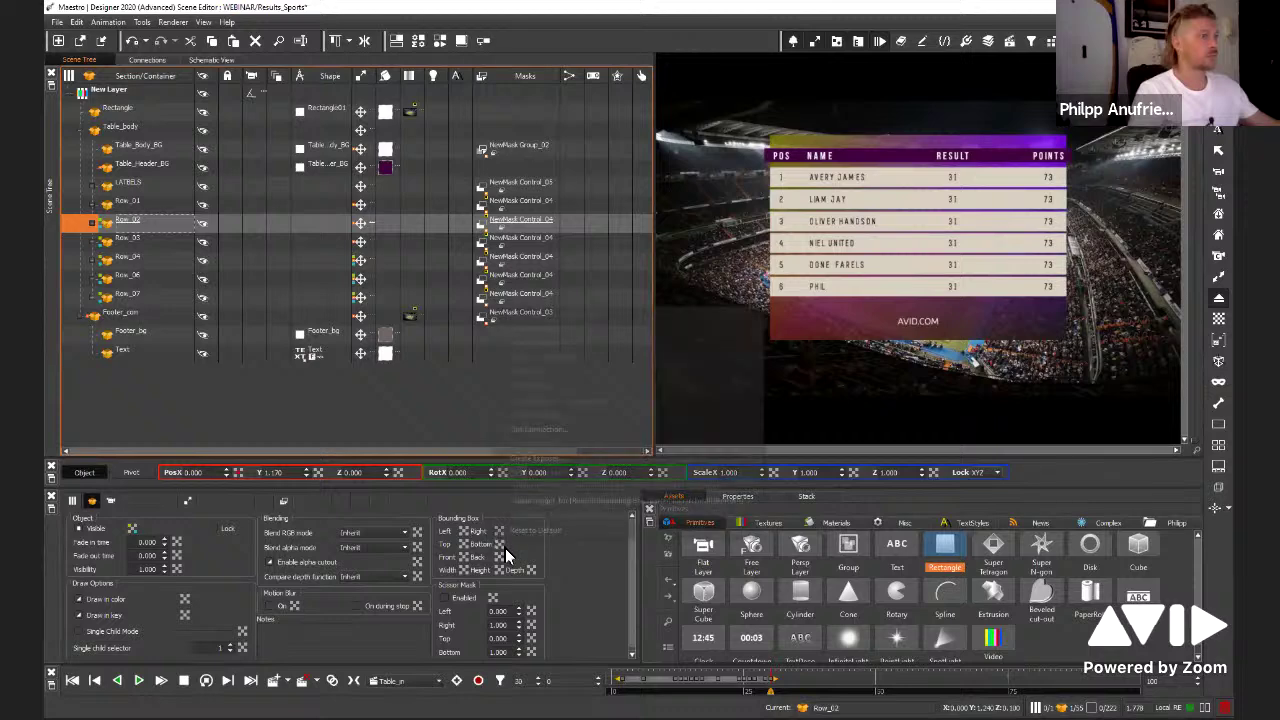
left_click(515, 438)
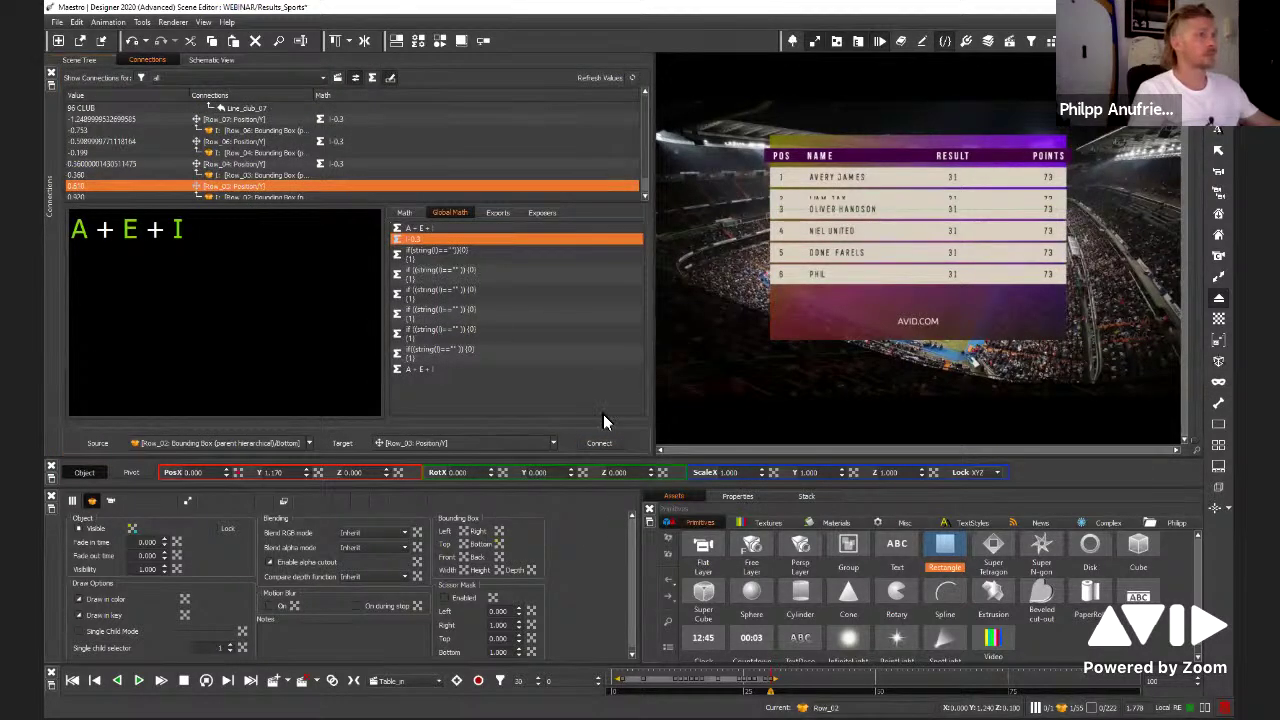
left_click_drag(412, 242, 75, 229)
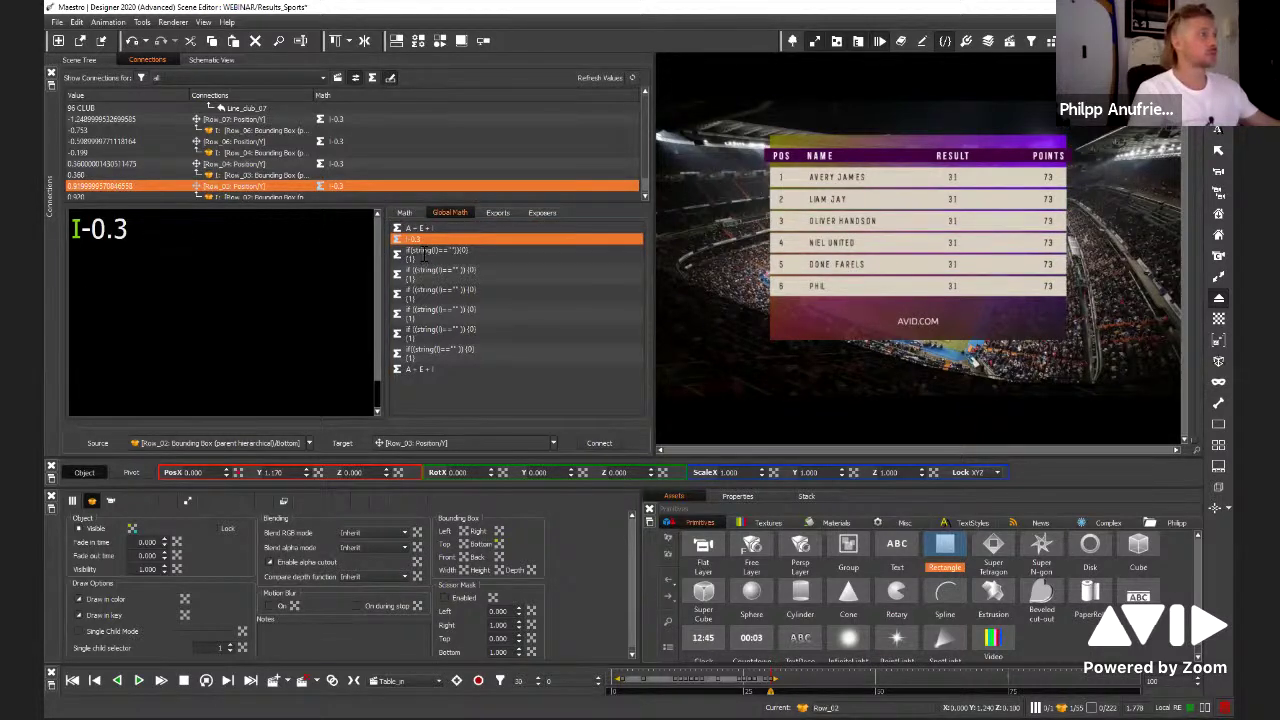
Tune the shared row offset through several values, settling on I-0.38
key("BackSpace")
type("5")
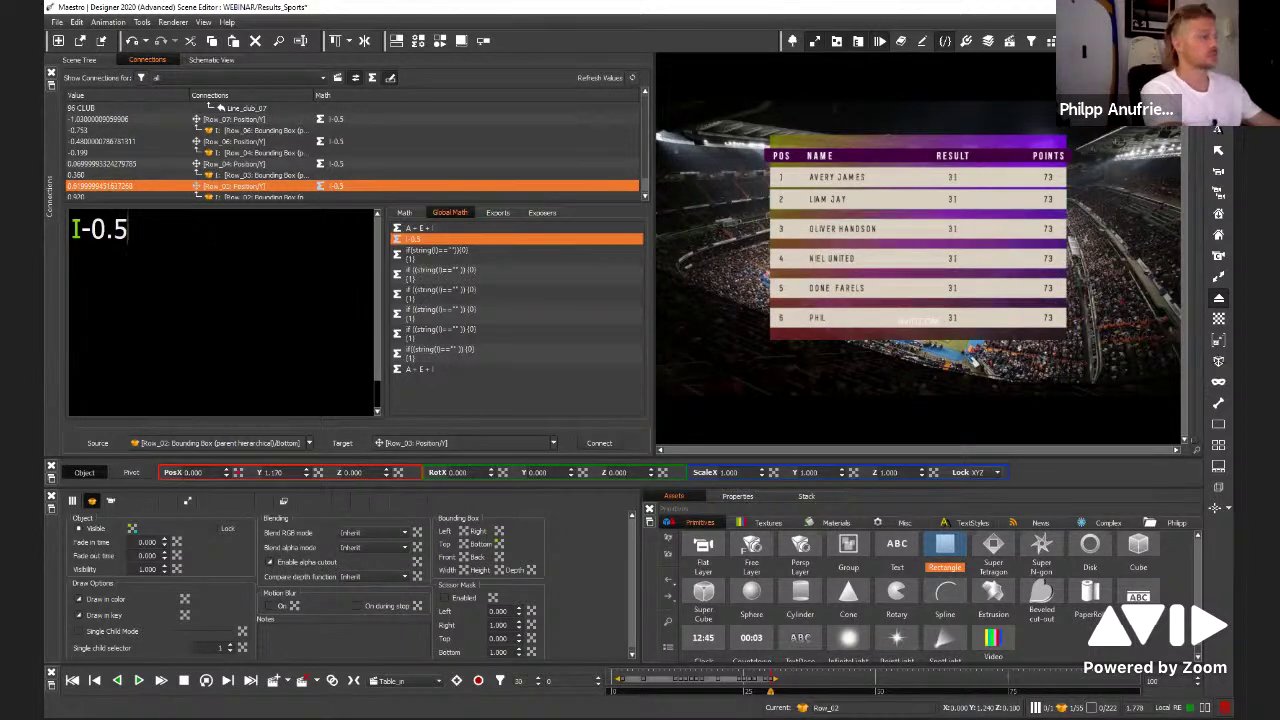
key("BackSpace")
type("3")
key("BackSpace")
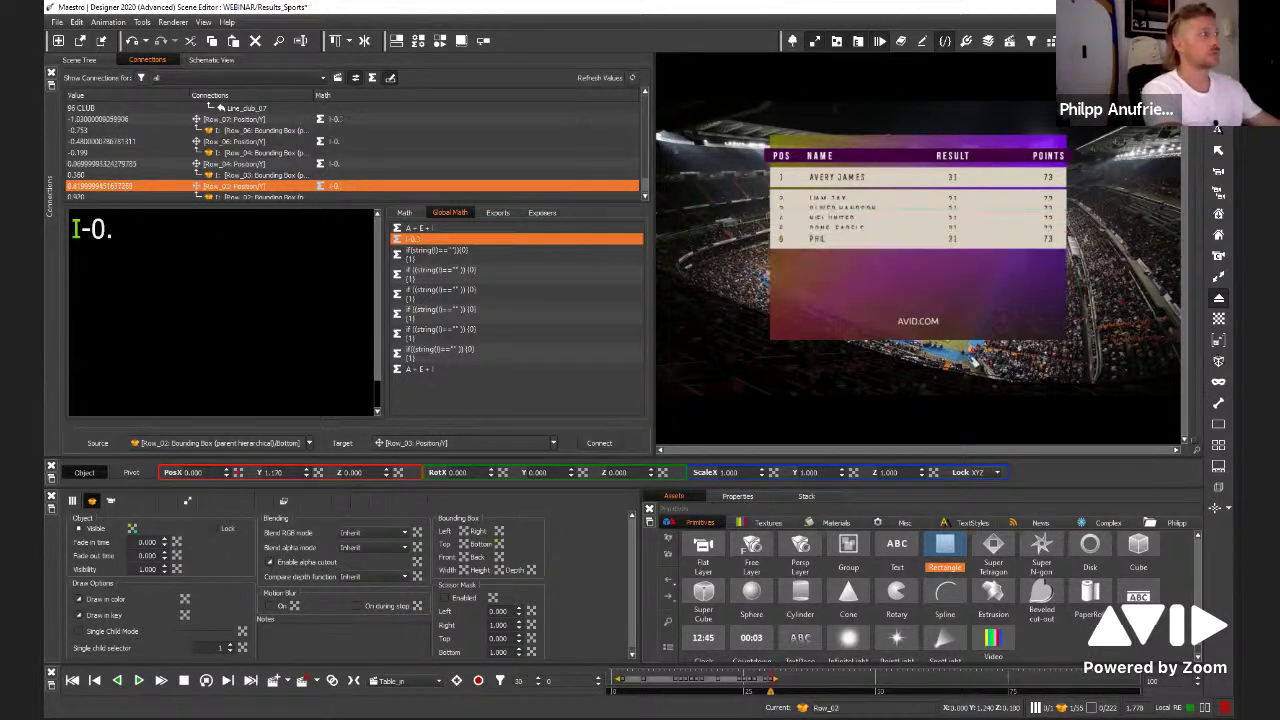
type("2")
key("BackSpace")
type("3")
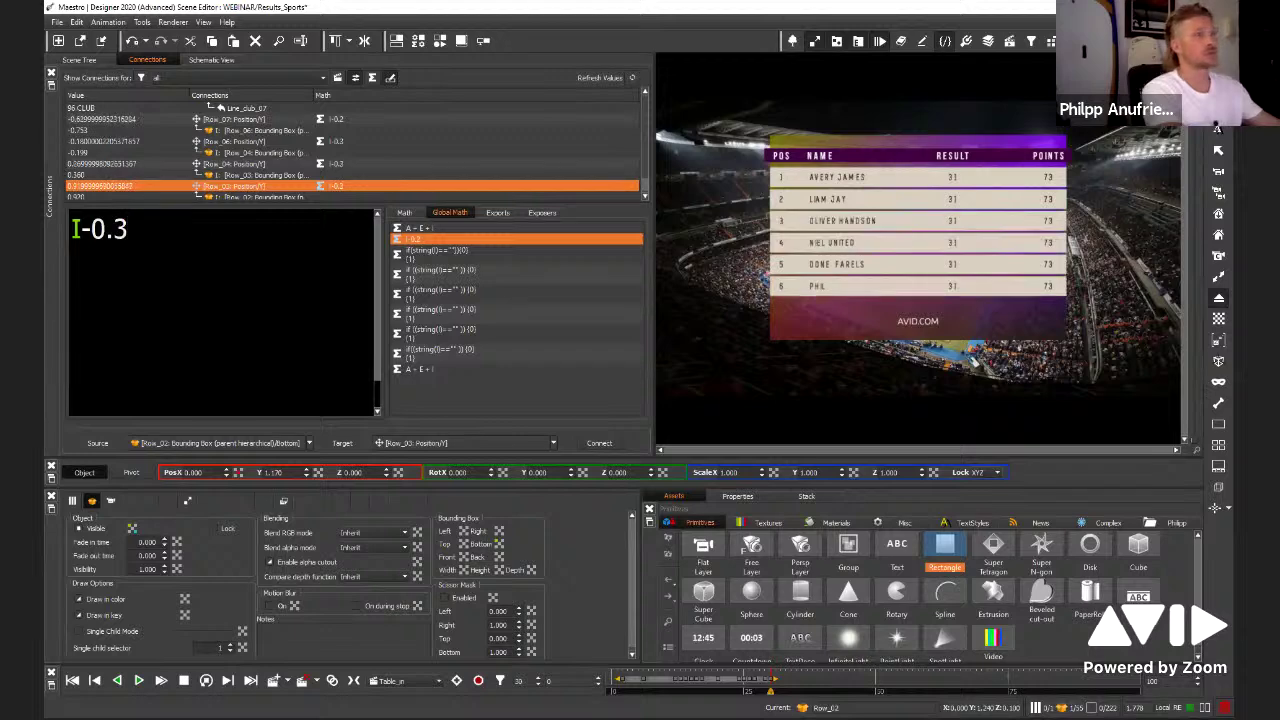
key("BackSpace")
type("4")
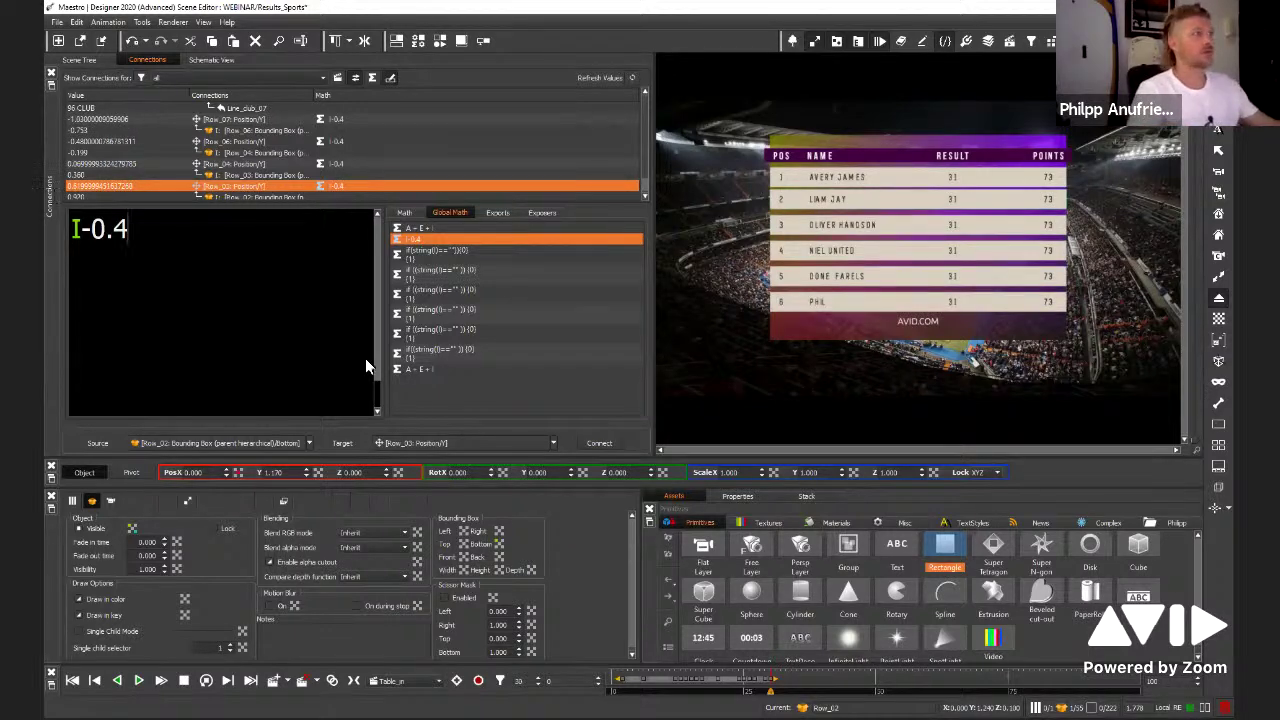
key("BackSpace")
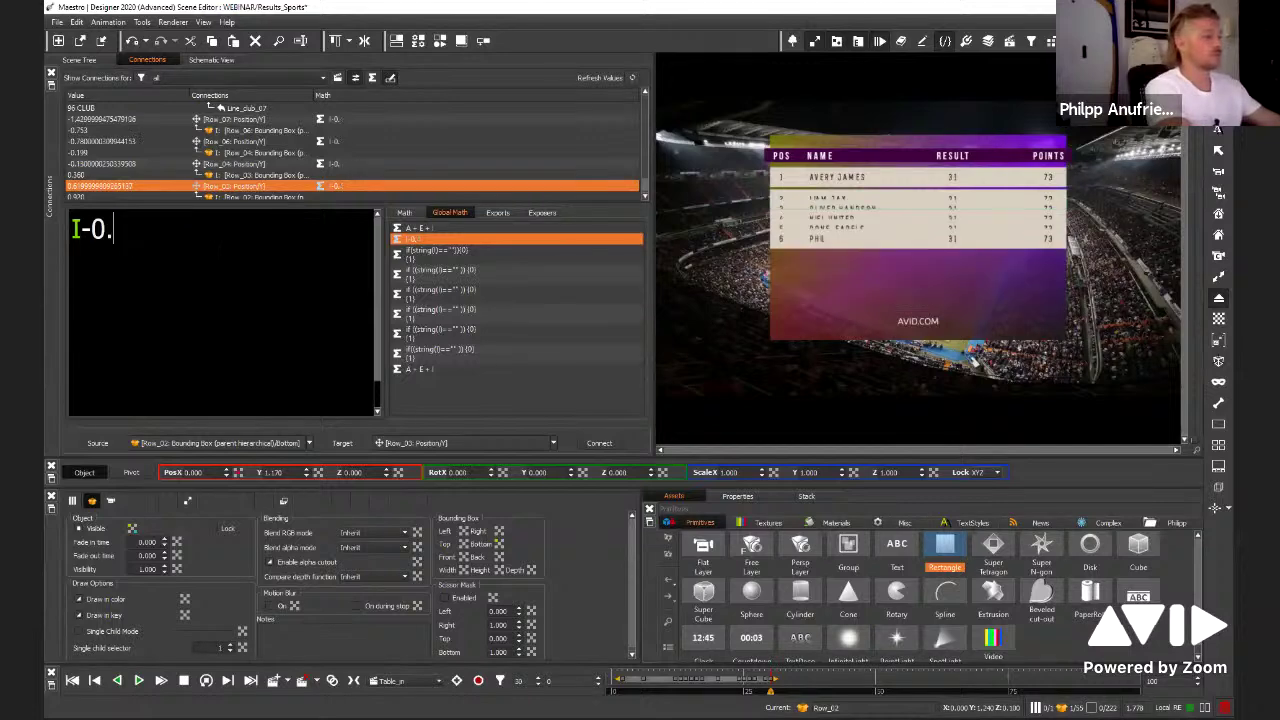
type("33333338")
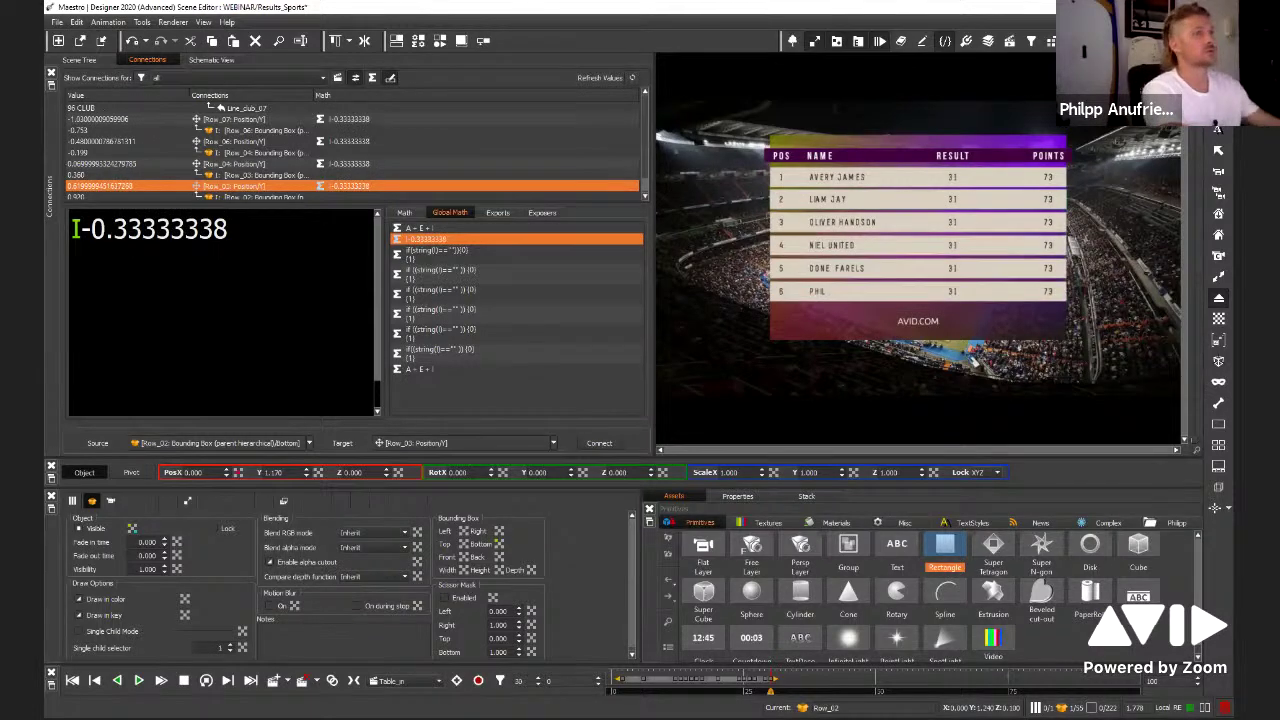
key("BackSpace")
key("BackSpace")
key("BackSpace")
key("BackSpace")
key("BackSpace")
key("BackSpace")
key("BackSpace")
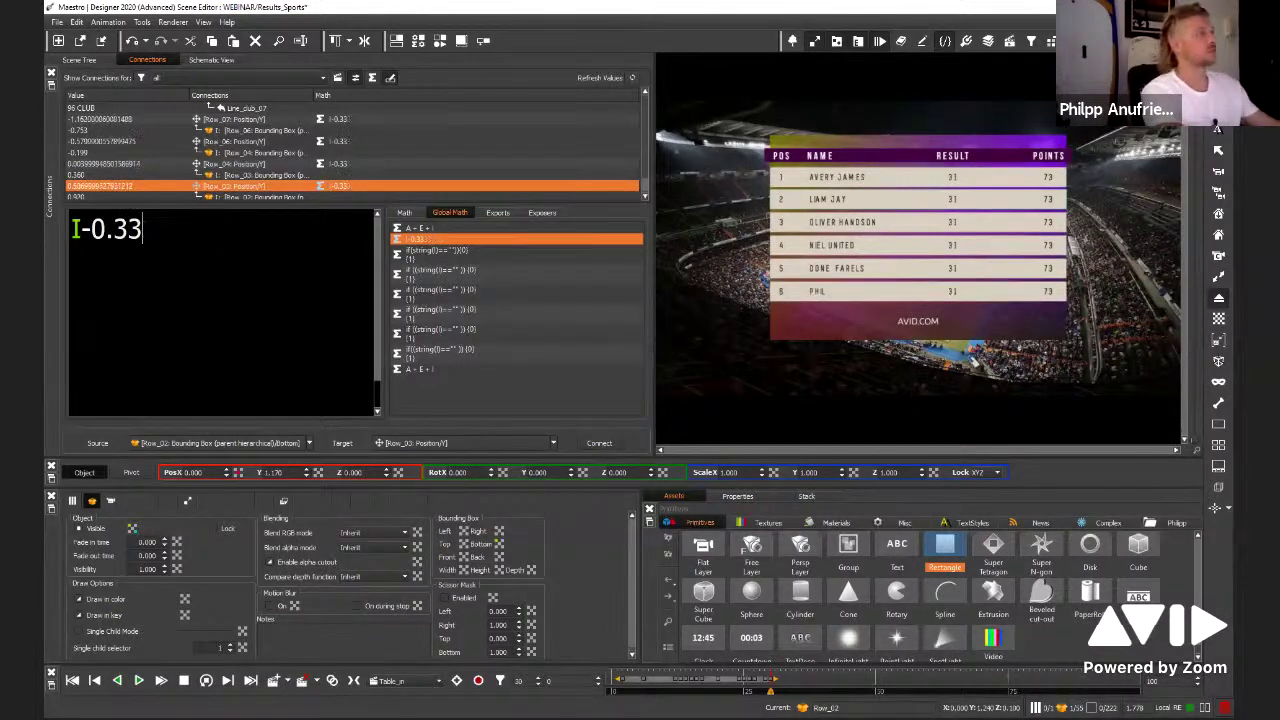
type("8")
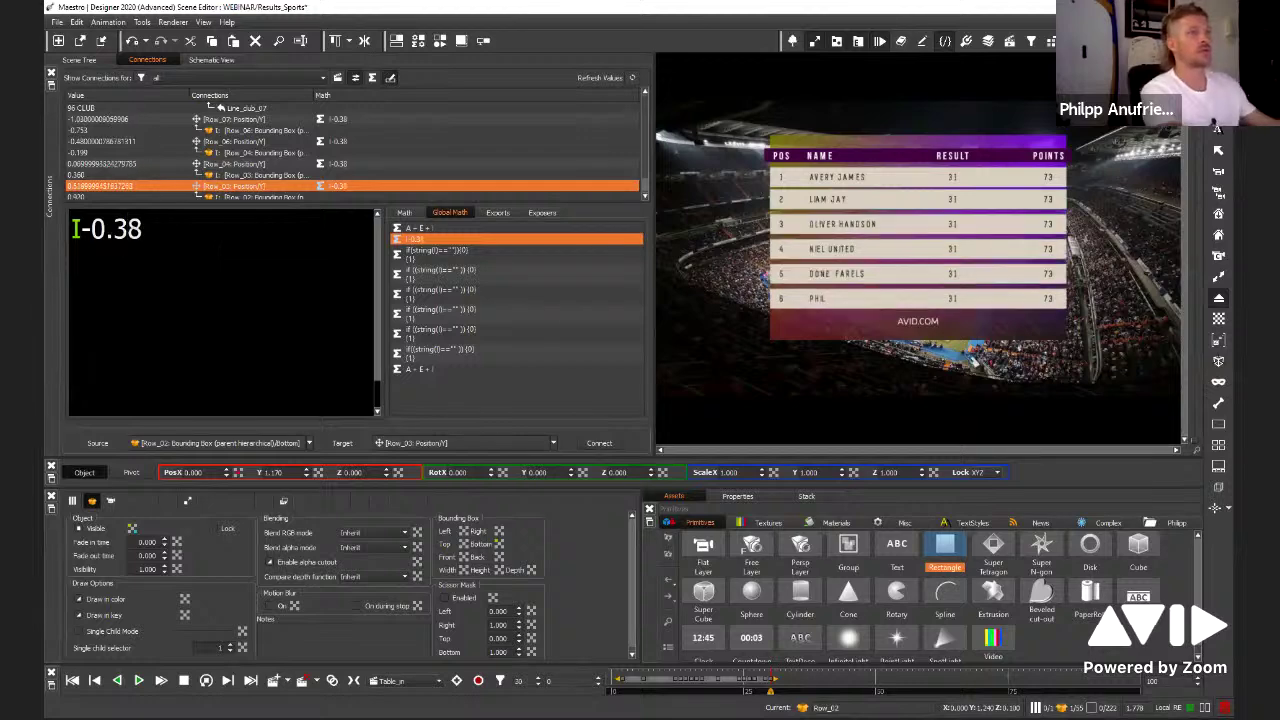
left_click(197, 61)
Inspect the connections driving Row_02's vertical position from the layer hierarchy
left_click(95, 60)
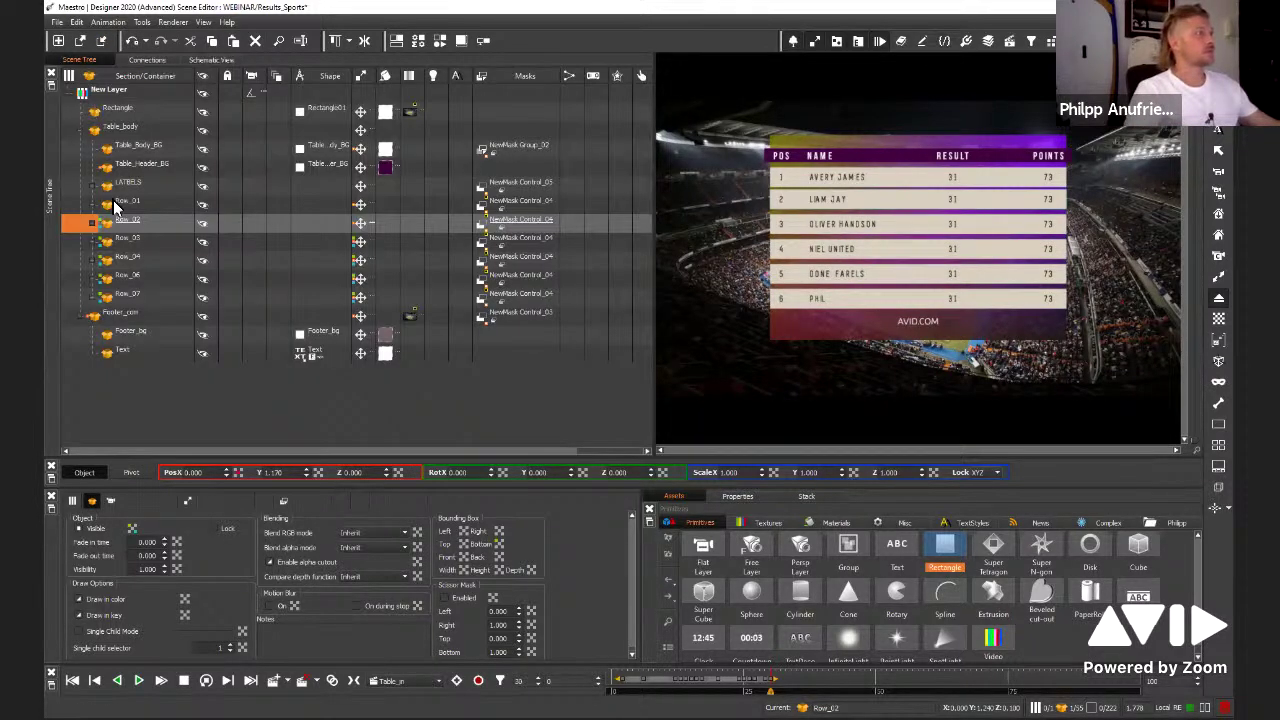
left_click(128, 205)
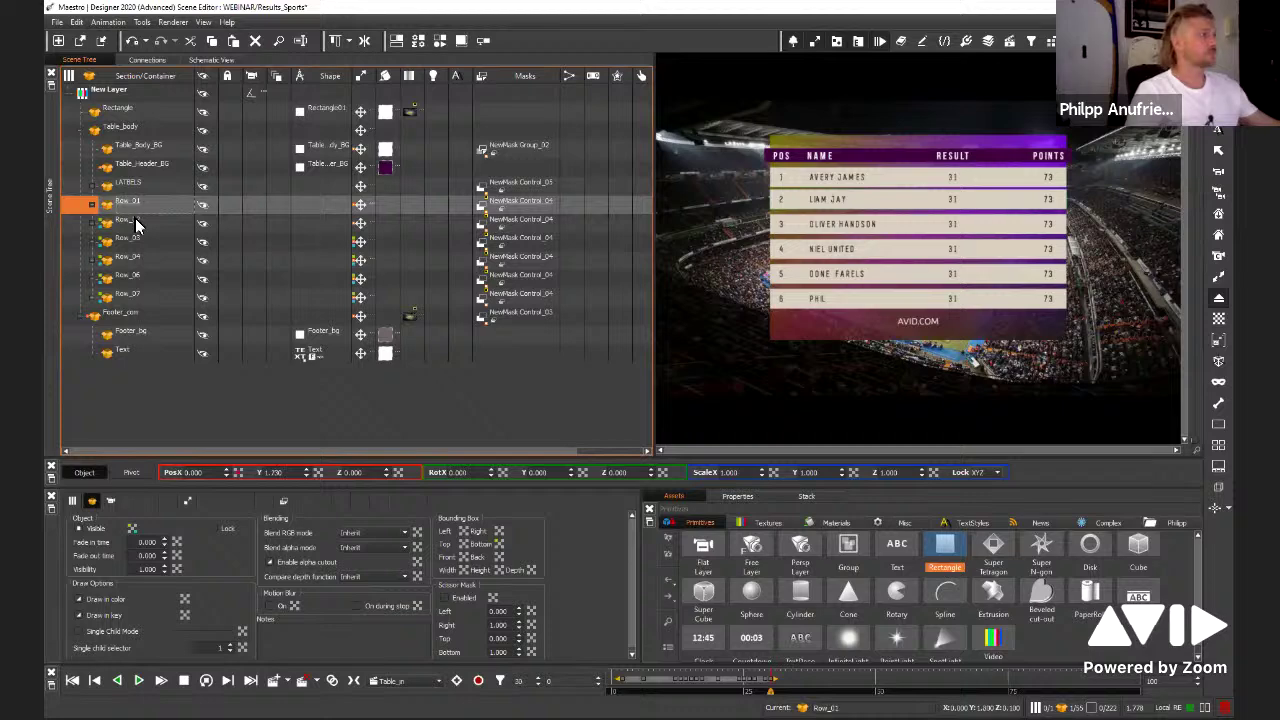
left_click(136, 222)
right_click(320, 473)
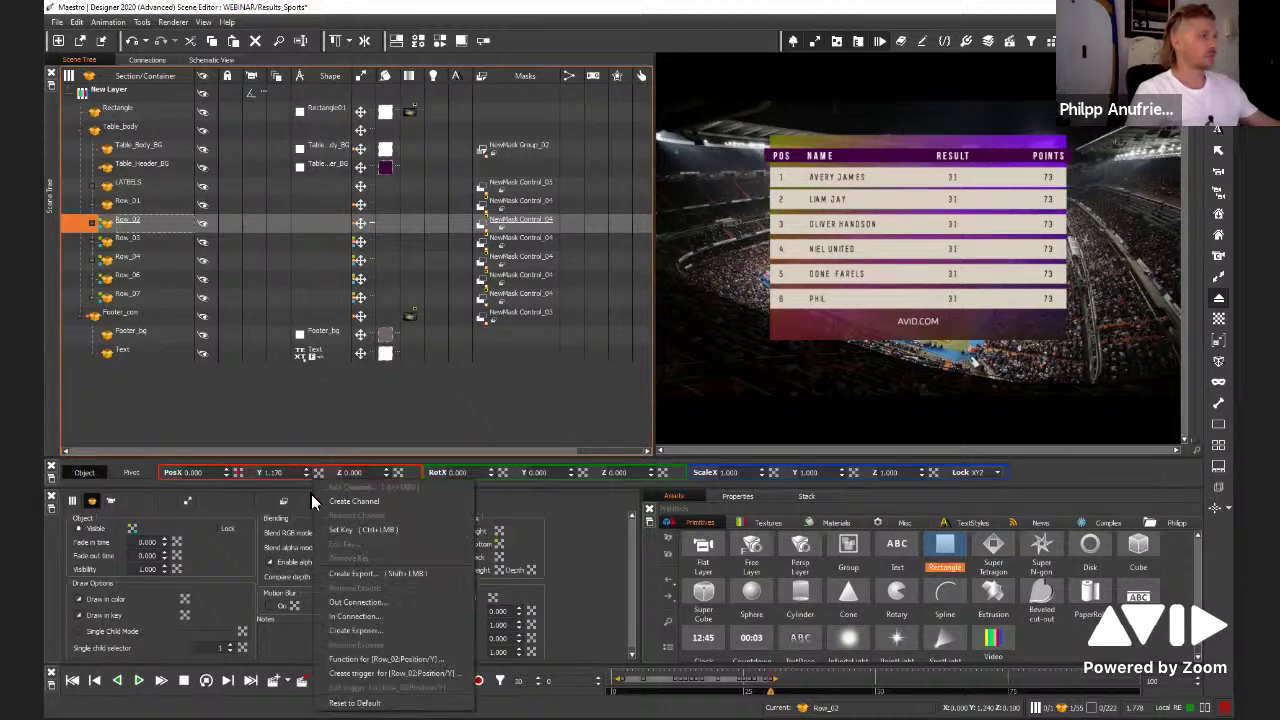
left_click(391, 616)
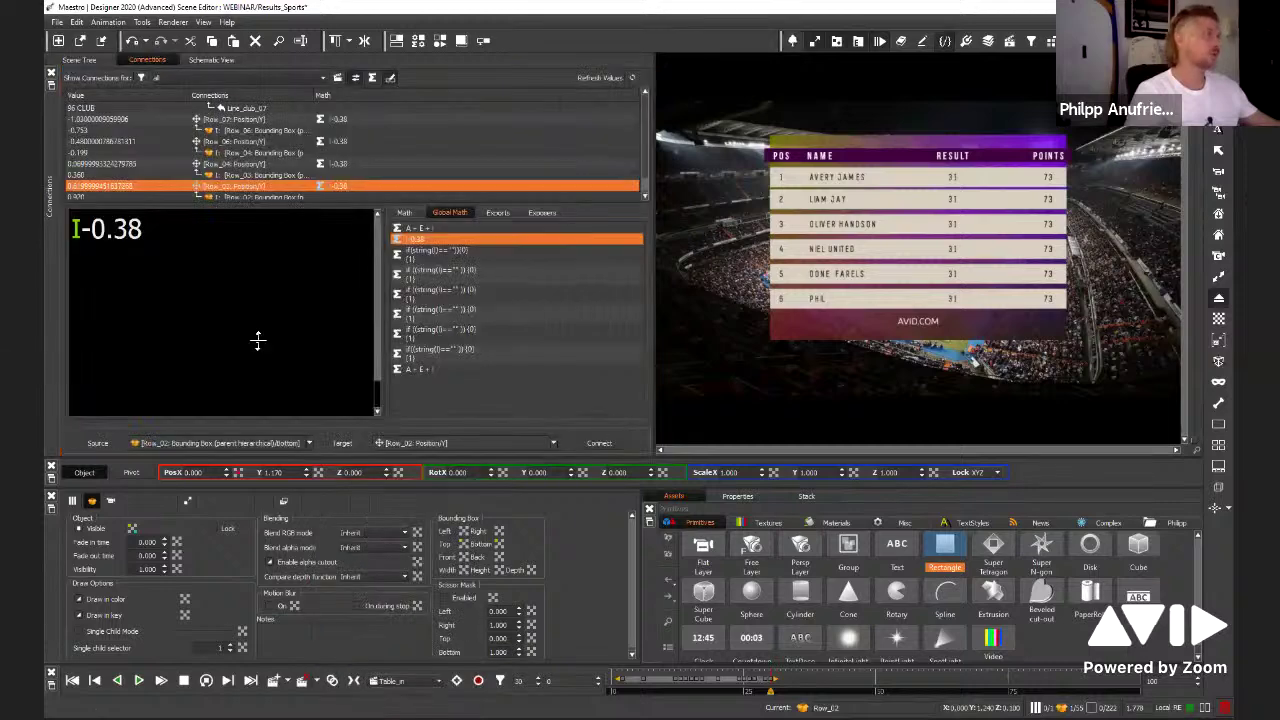
Connect Row_01's Bounding Box Bottom output to Row_02's Position Y
left_click(139, 205)
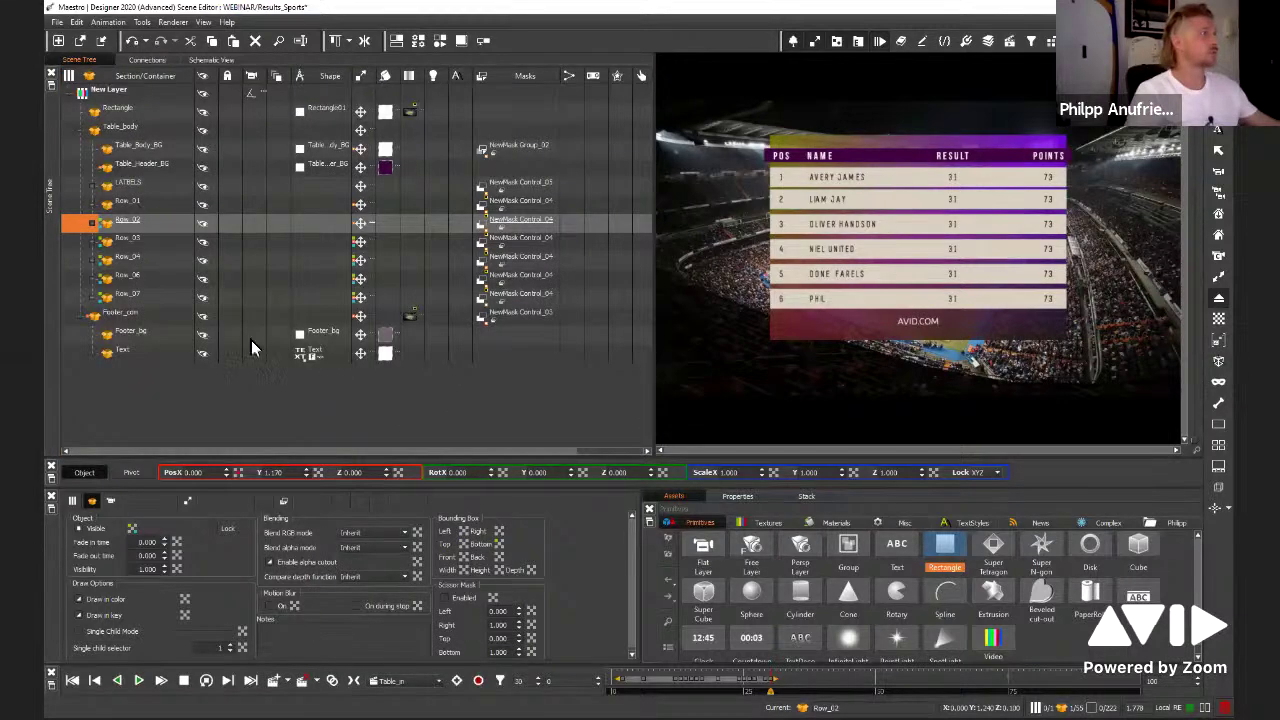
right_click(500, 540)
left_click(551, 428)
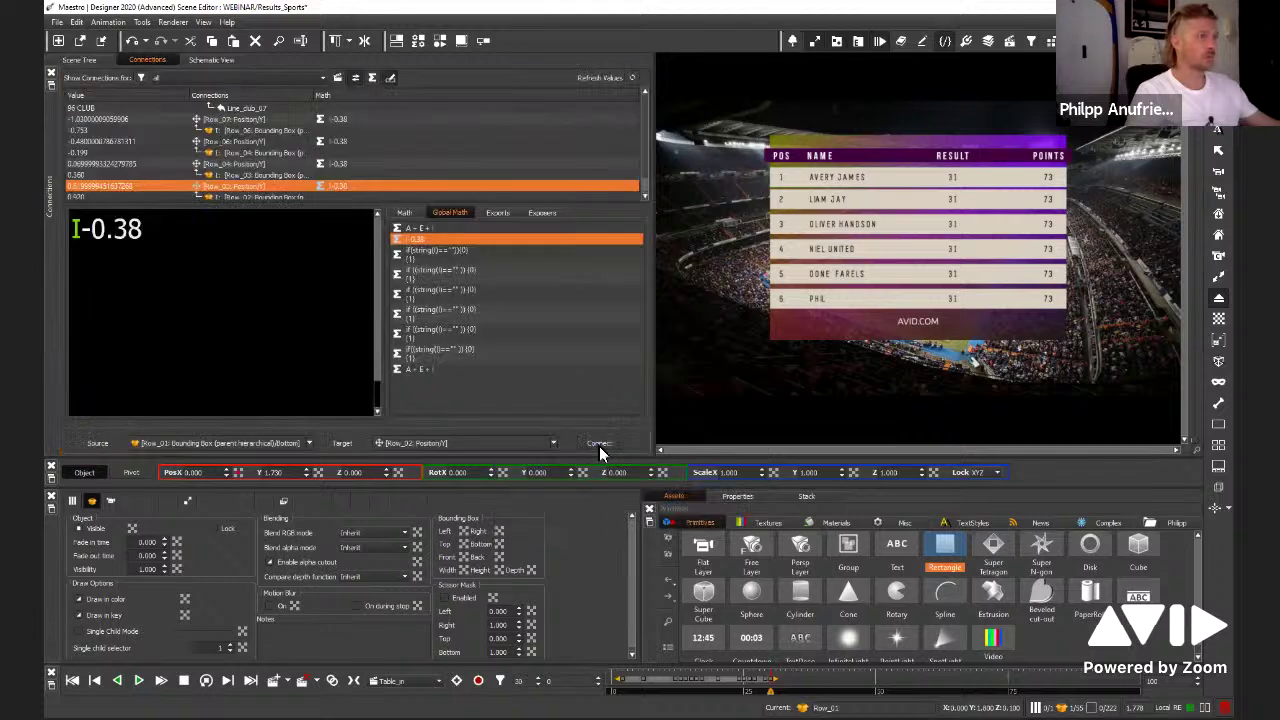
left_click(599, 443)
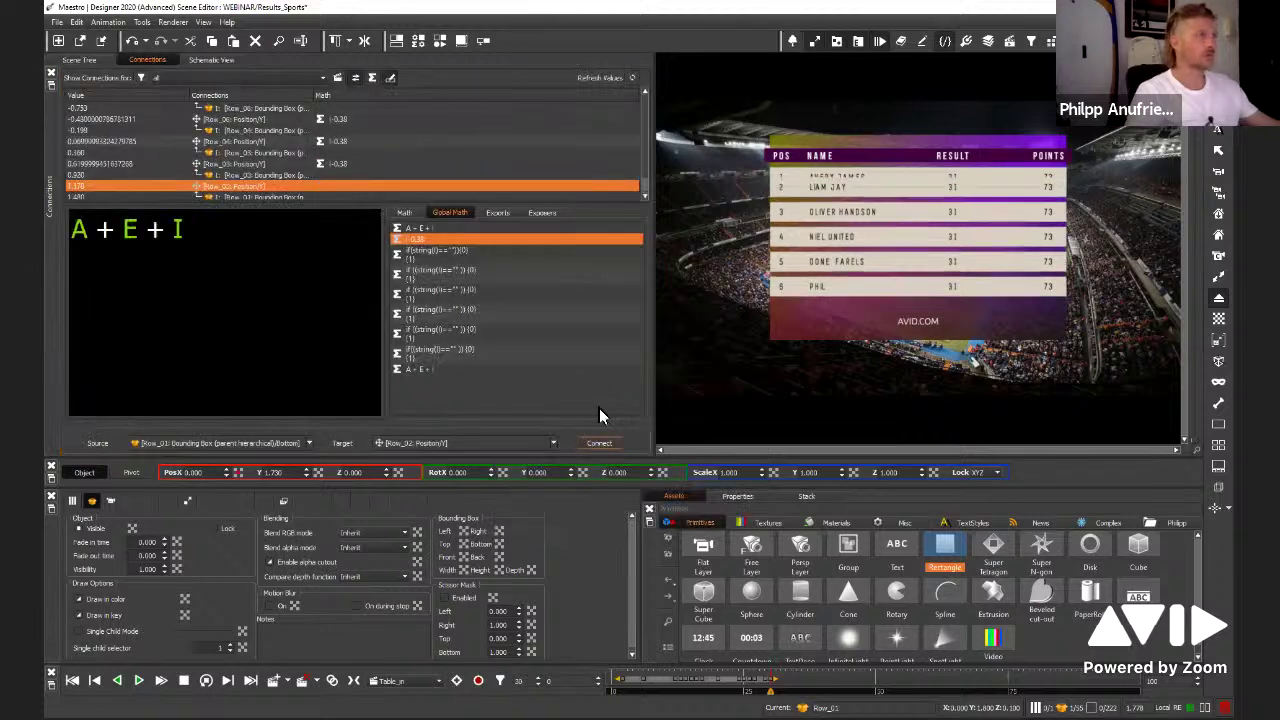
Change the Global Math row offset to -0.35 and return to the hierarchy
left_click(418, 241)
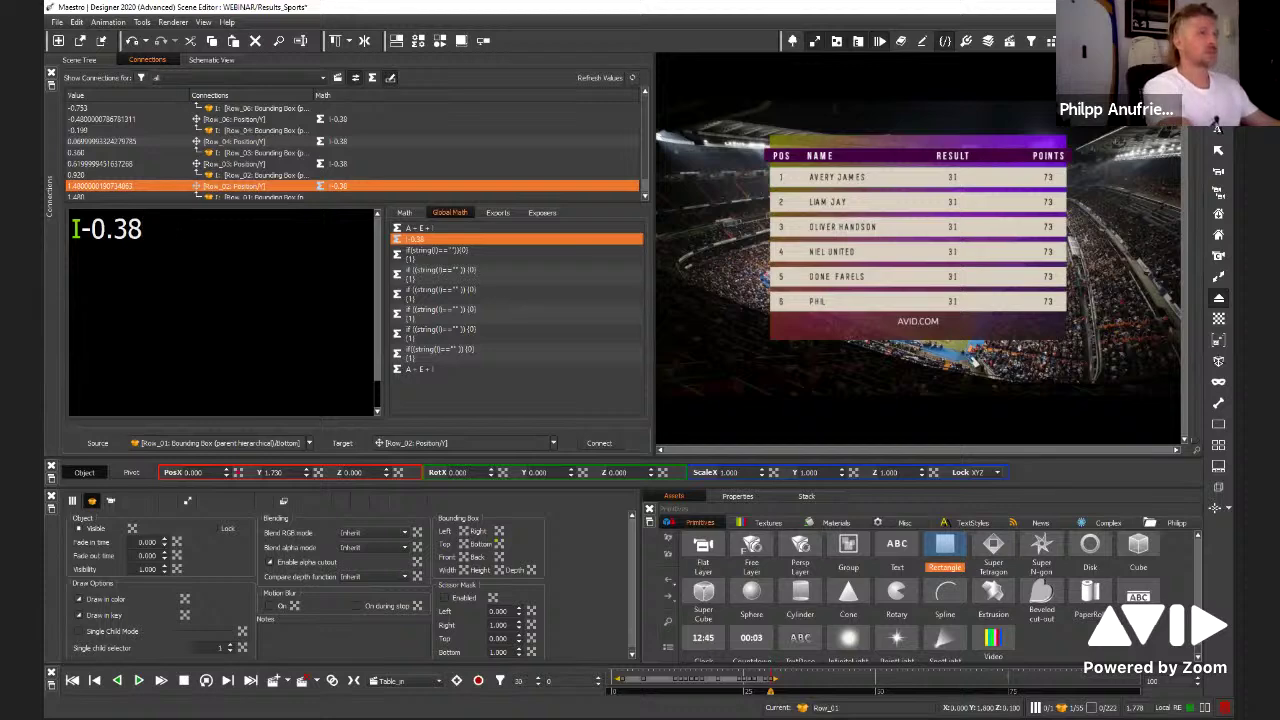
key("BackSpace")
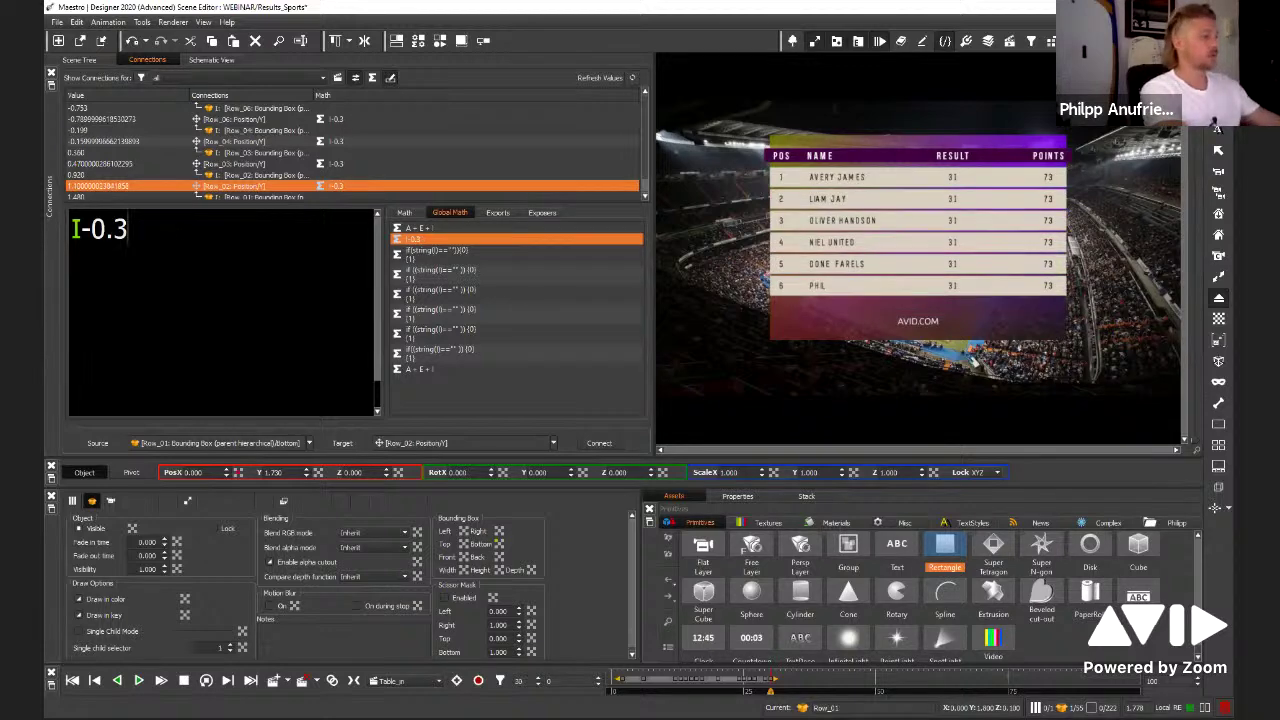
type("5")
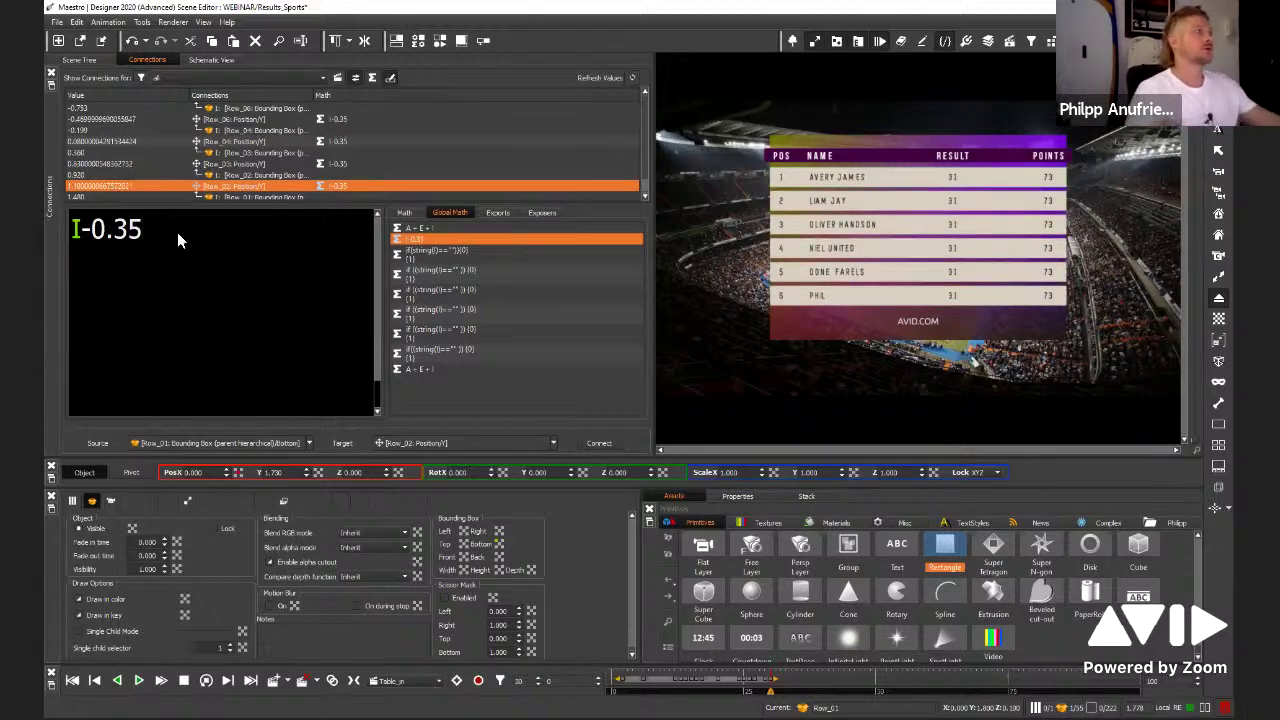
left_click(73, 60)
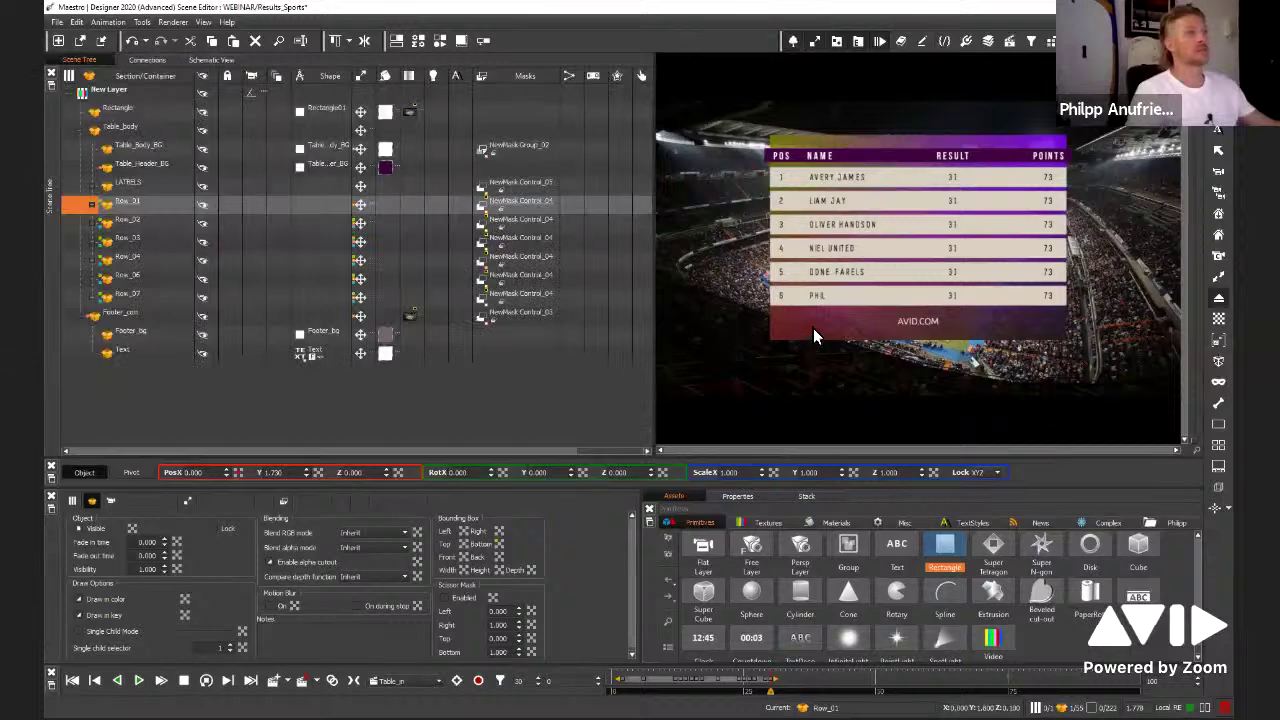
left_click(813, 328)
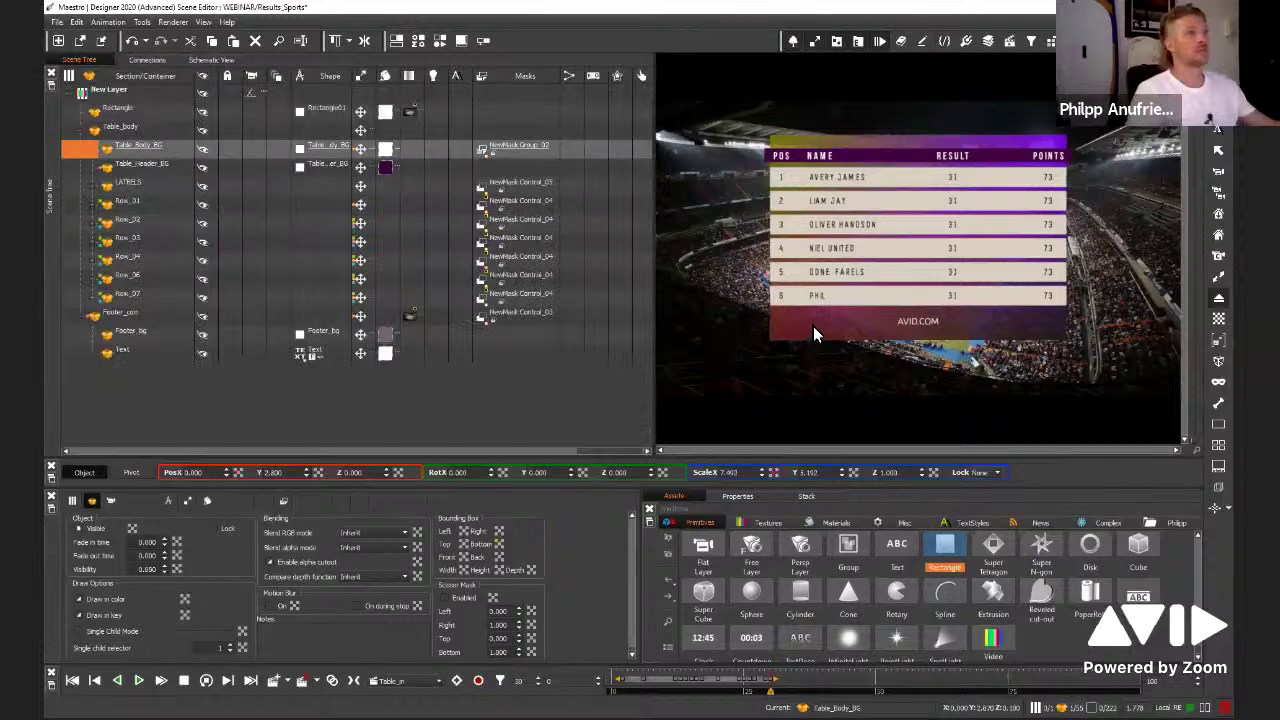
left_click(203, 152)
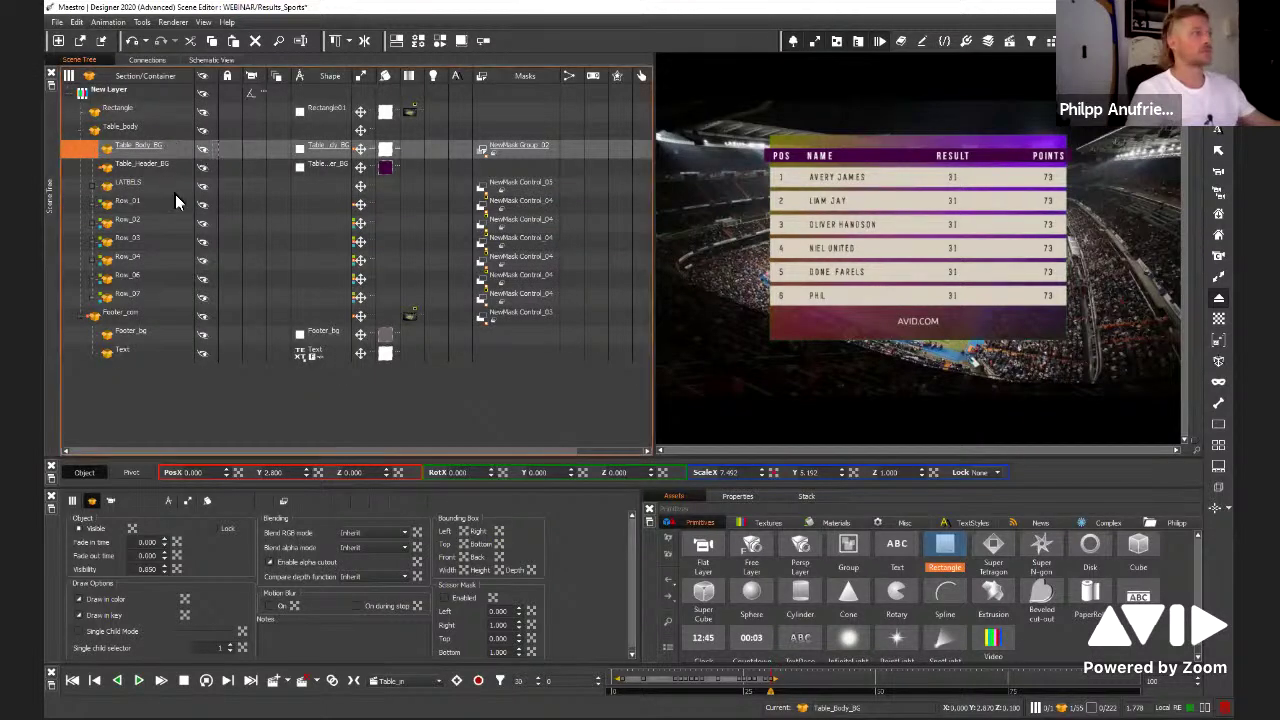
left_click(203, 297)
left_click(202, 280)
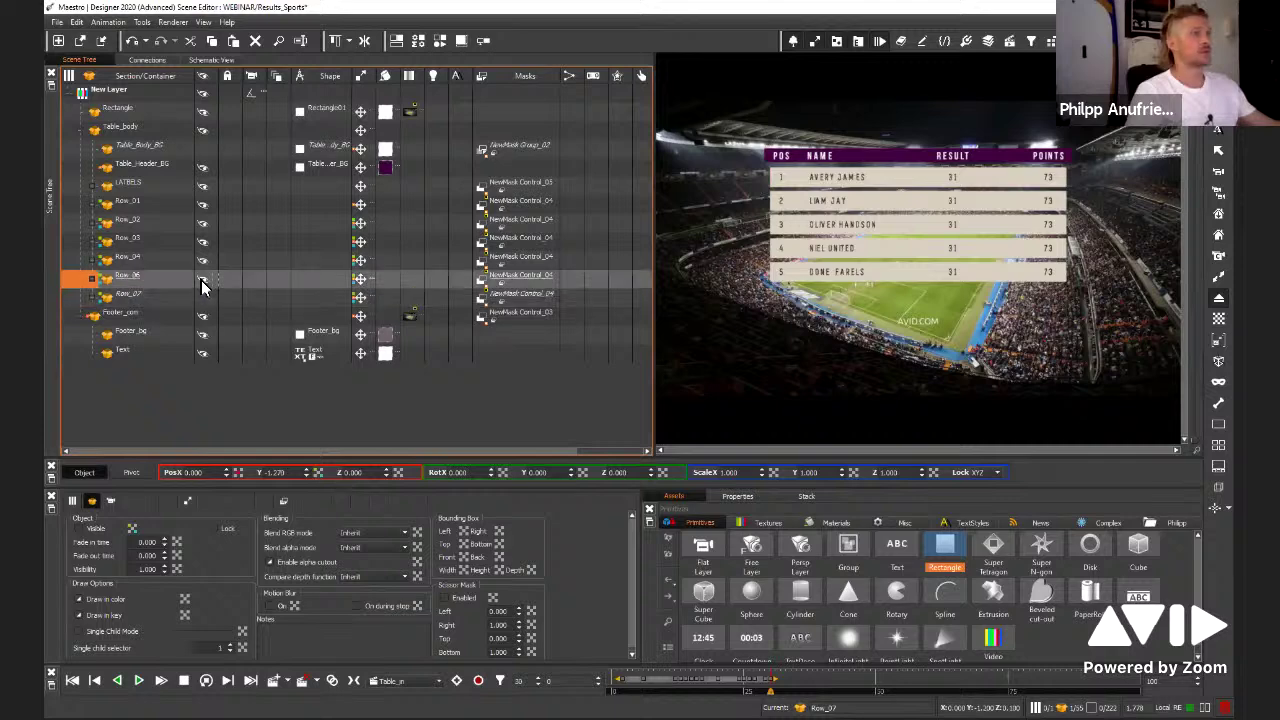
left_click(202, 280)
left_click(204, 296)
left_click(205, 284)
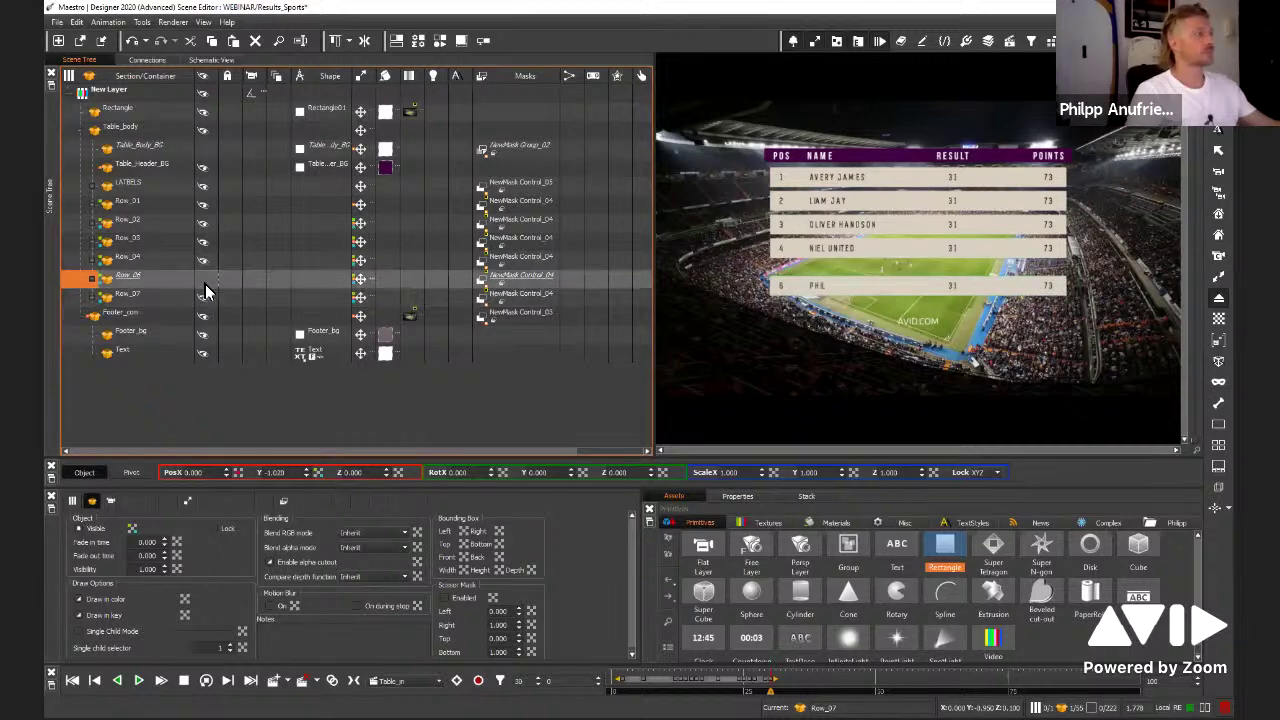
left_click(204, 283)
left_click(204, 284)
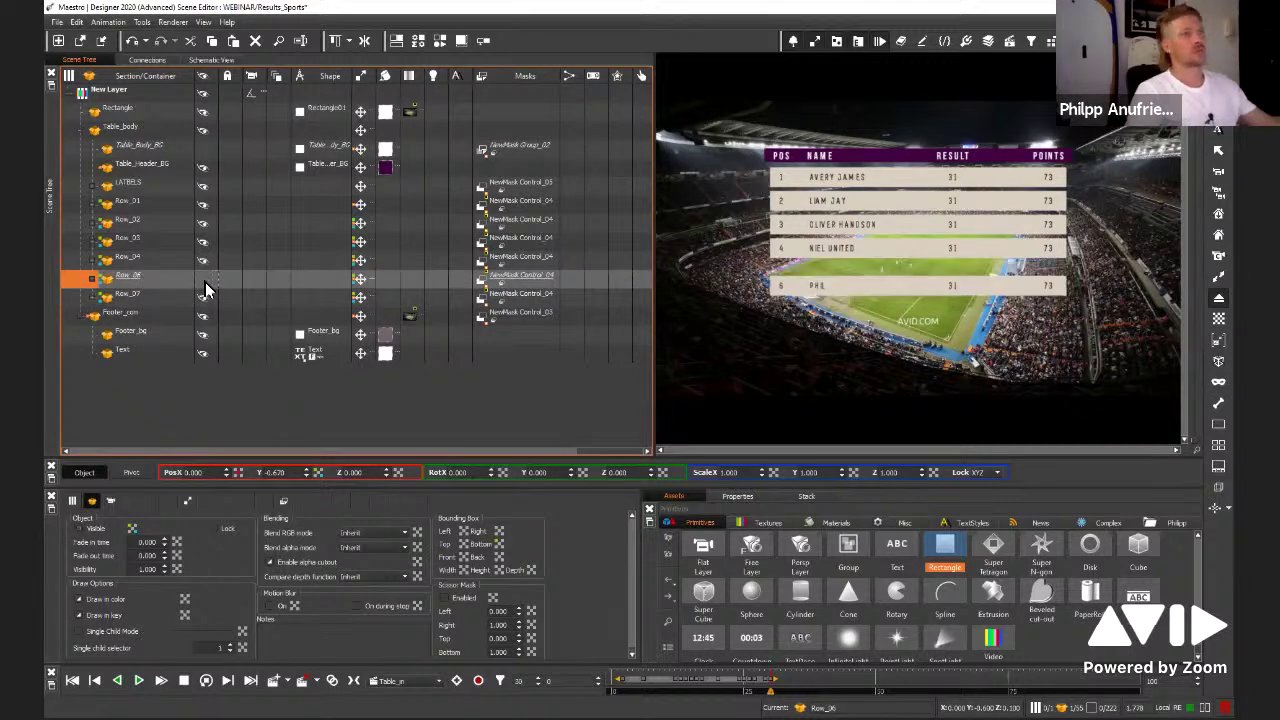
left_click(204, 284)
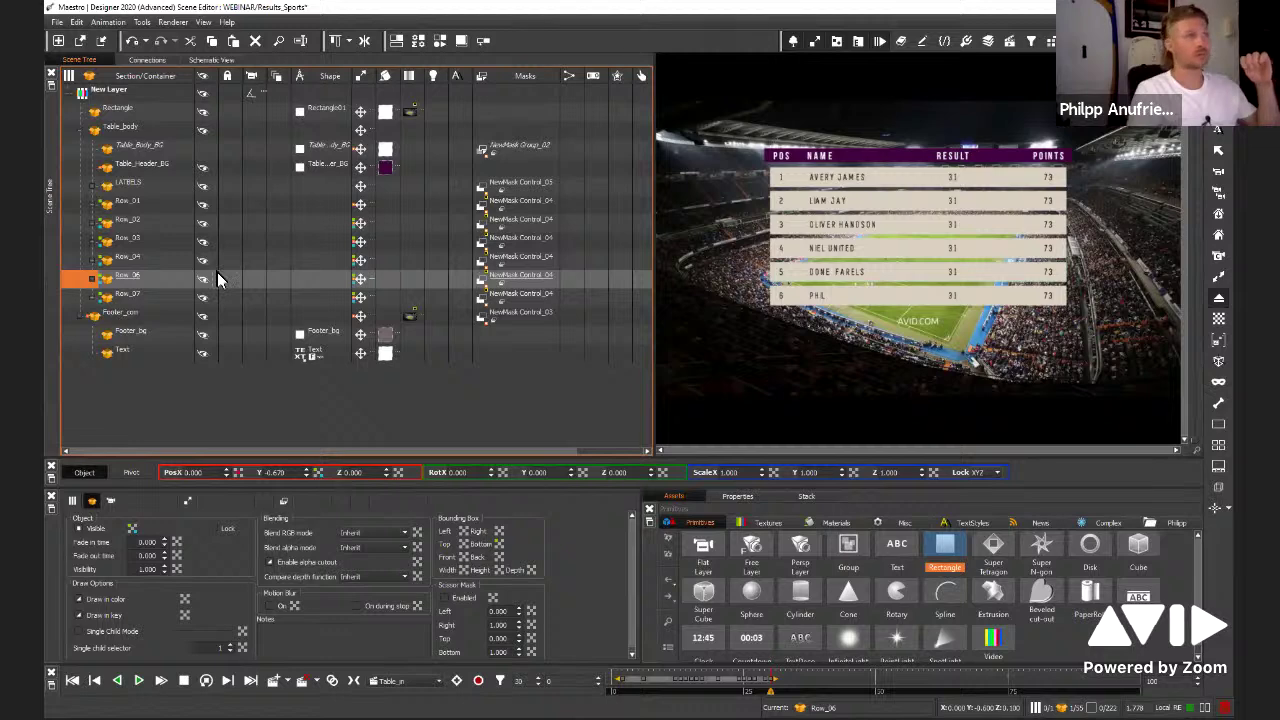
left_click(204, 152)
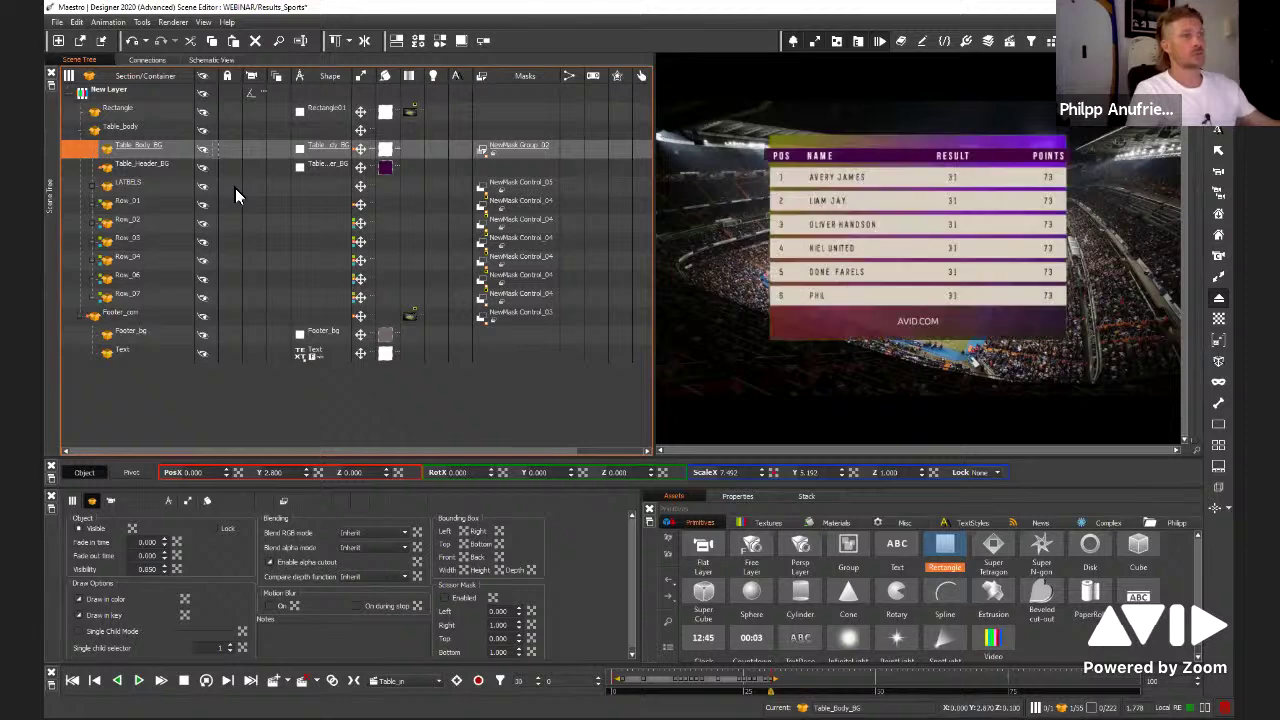
left_click(165, 297)
Expand Row_07 and delete 'PHIL' from Line_Club_07's text, emptying the sixth row
left_click(92, 297)
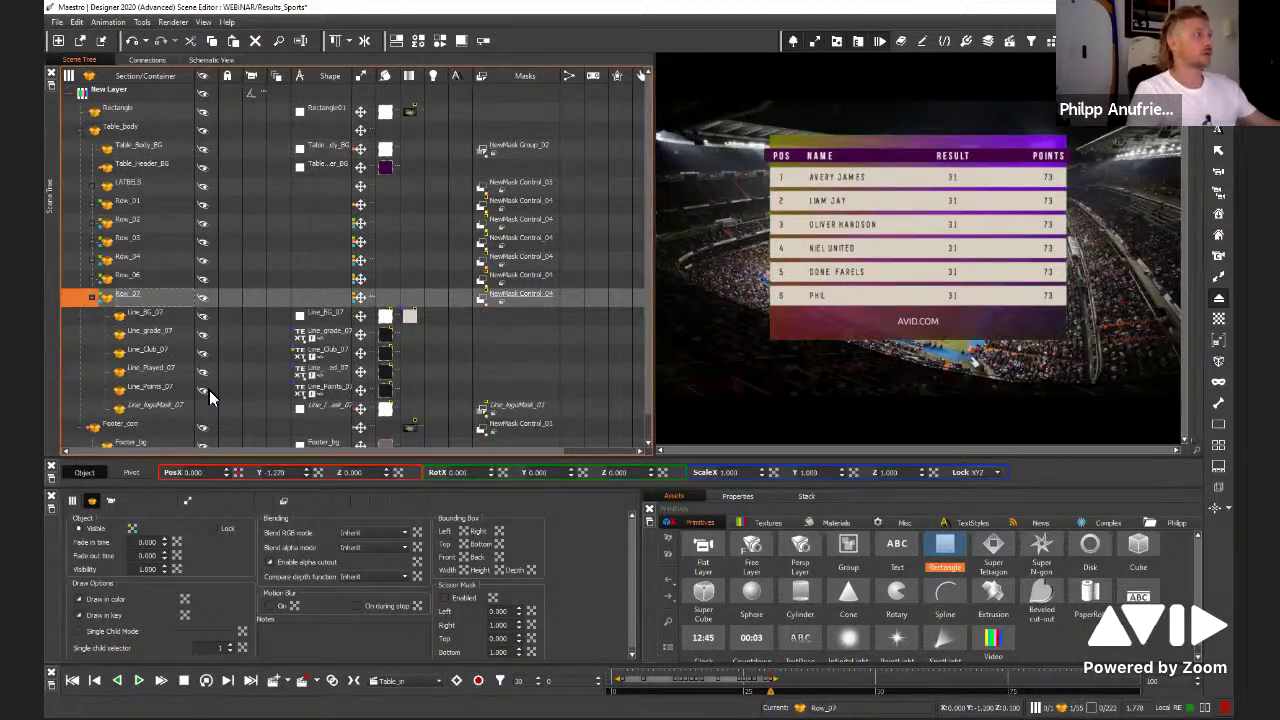
left_click(321, 354)
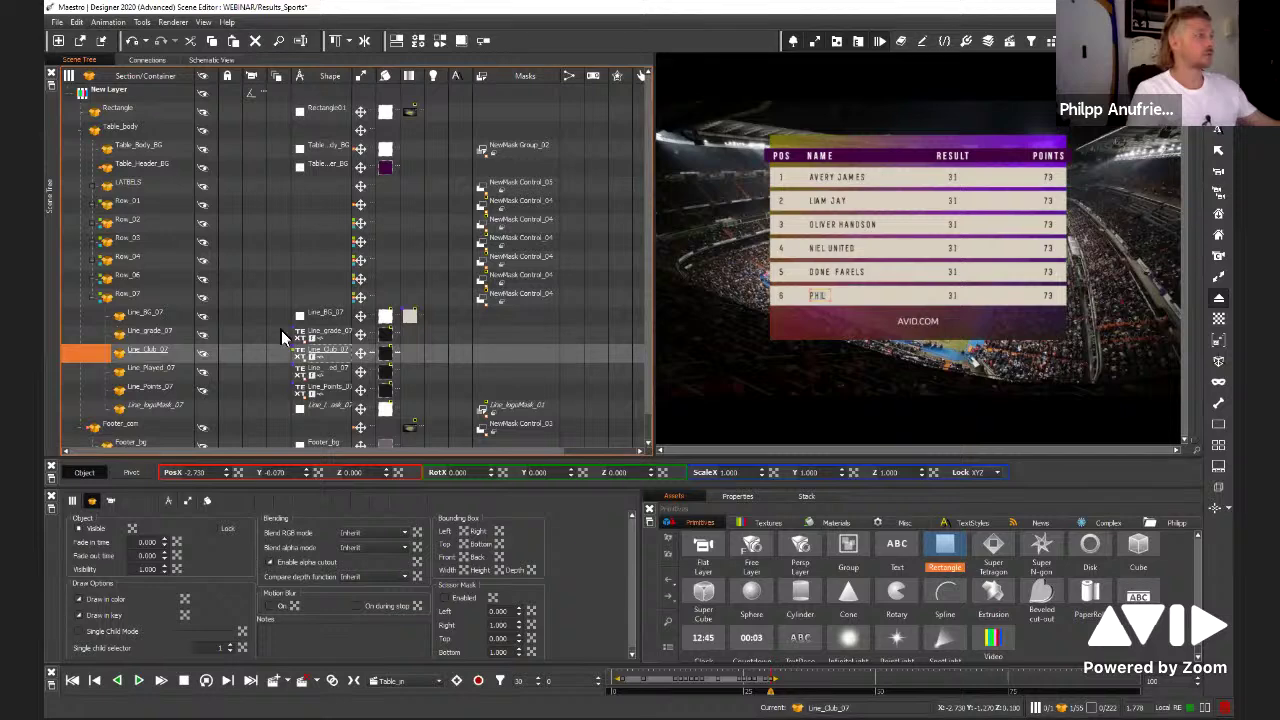
left_click(204, 354)
left_click(204, 354)
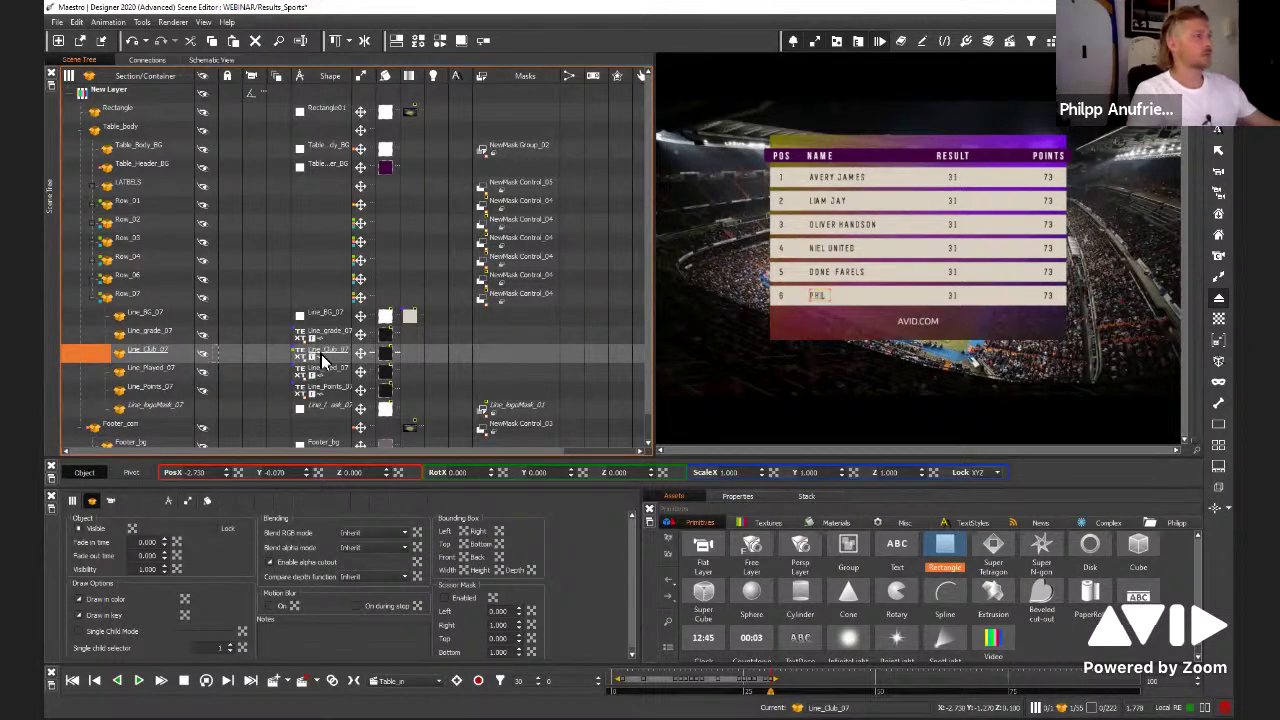
left_click(321, 352)
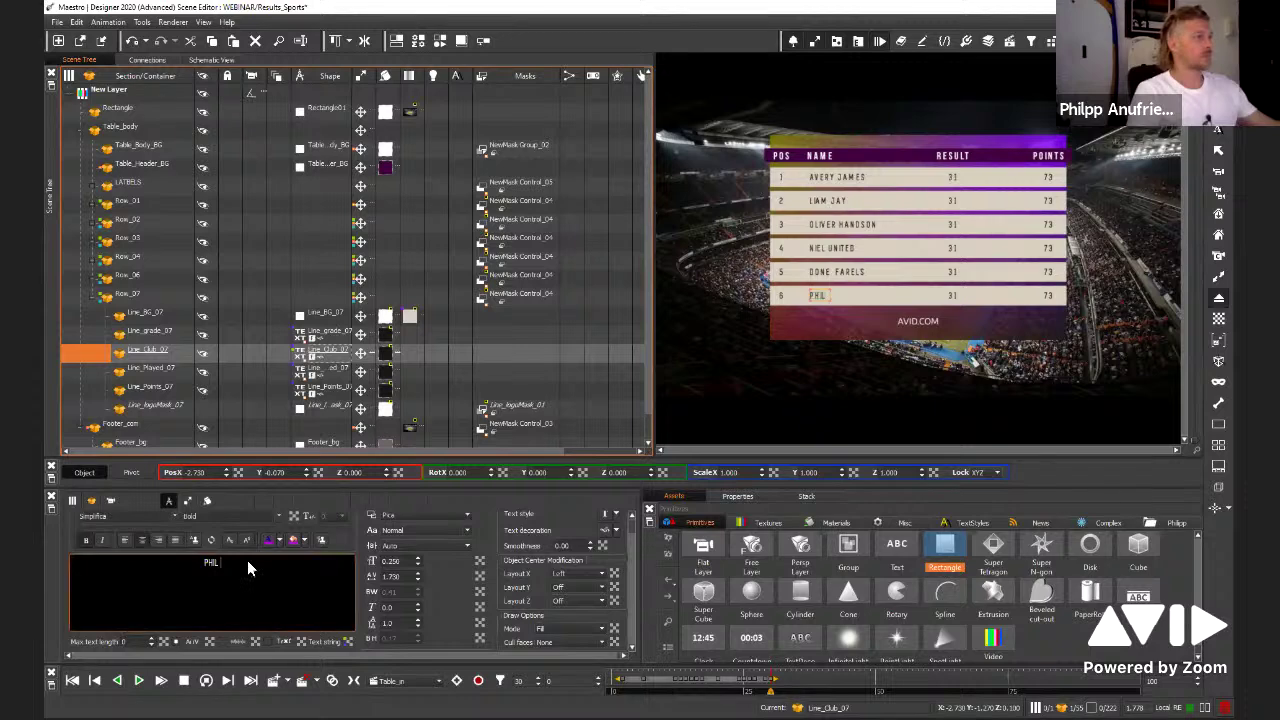
key("BackSpace")
key("BackSpace")
key("BackSpace")
key("BackSpace")
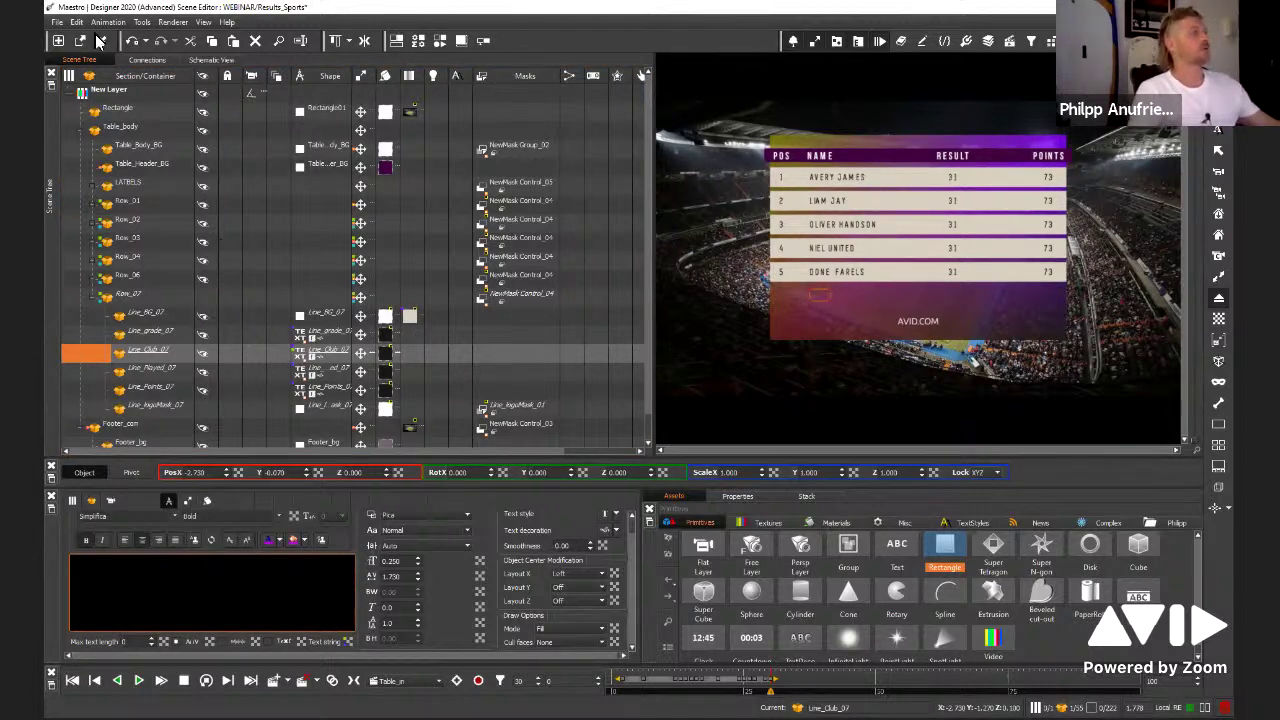
left_click(57, 21)
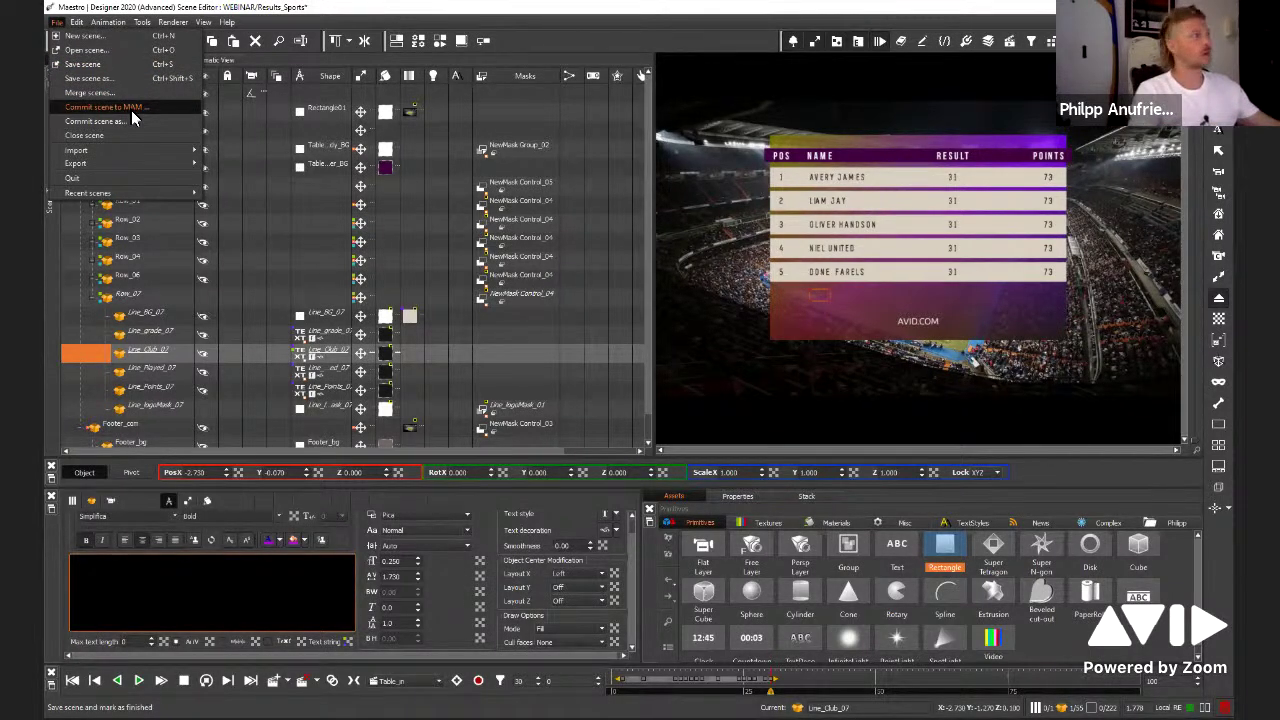
Dismiss the File menu, select New Layer, and collapse the Table_body and Footer_com groups
left_click(665, 346)
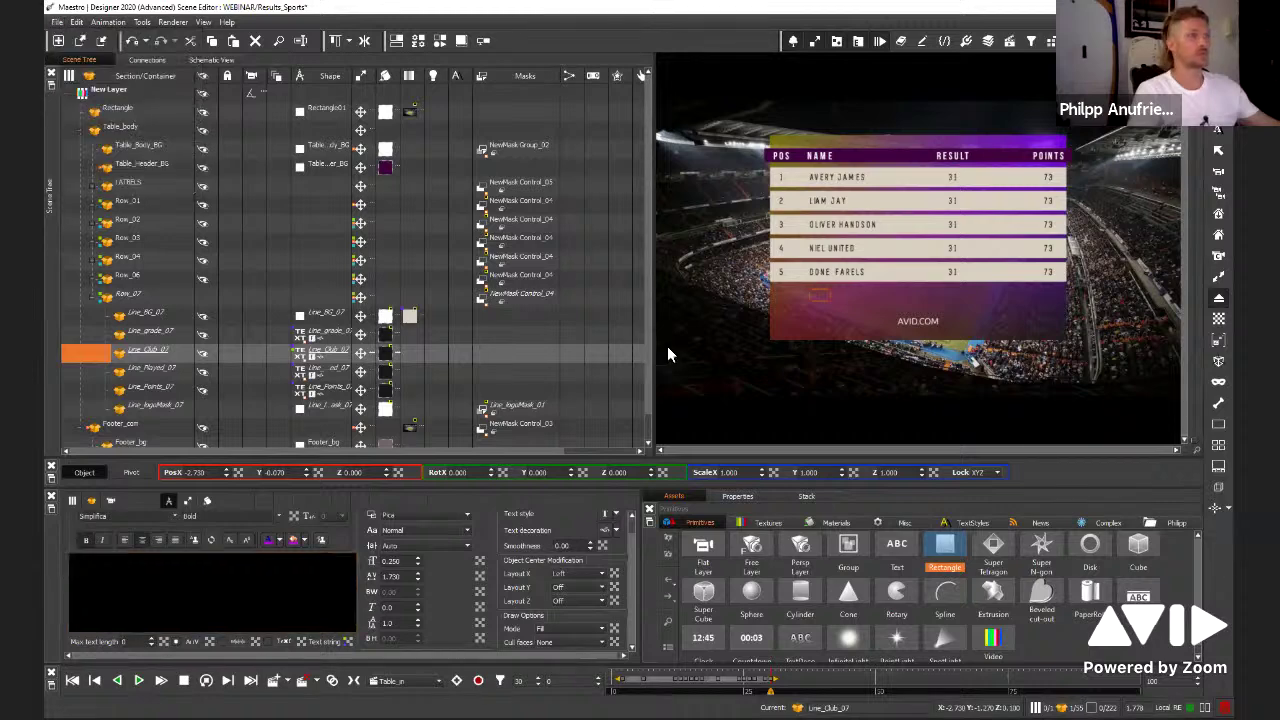
left_click(125, 92)
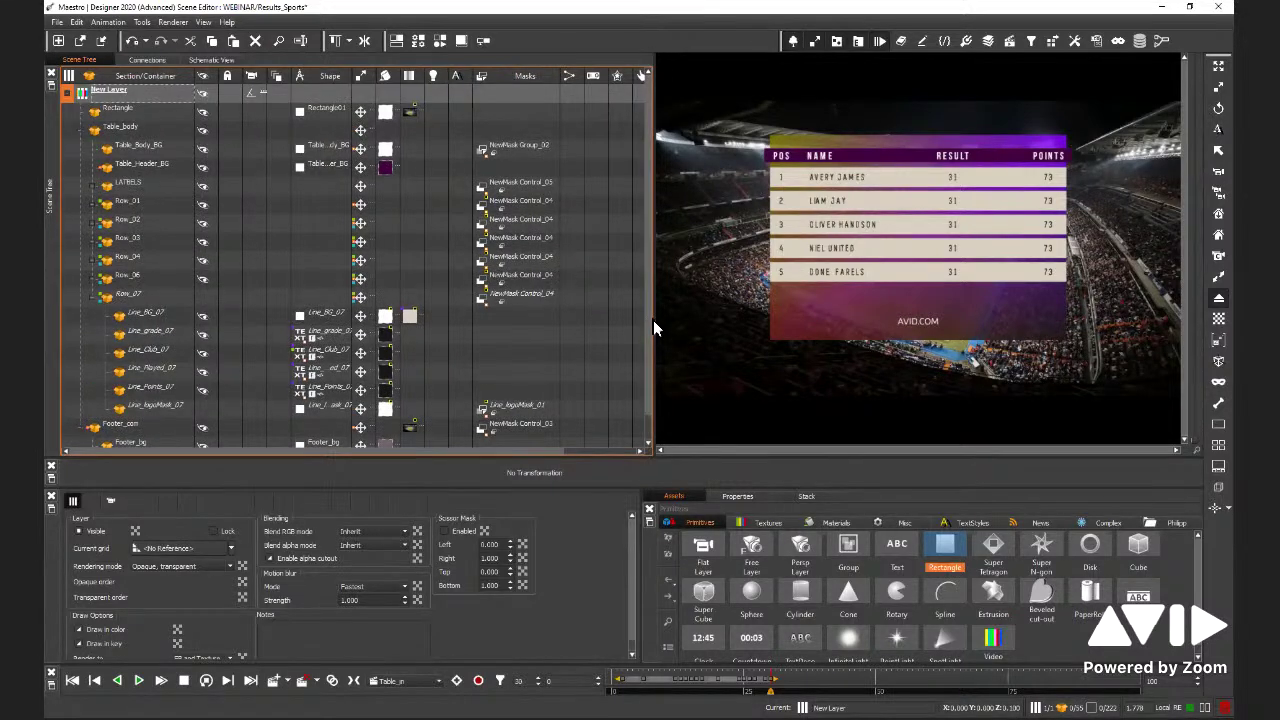
left_click(80, 131)
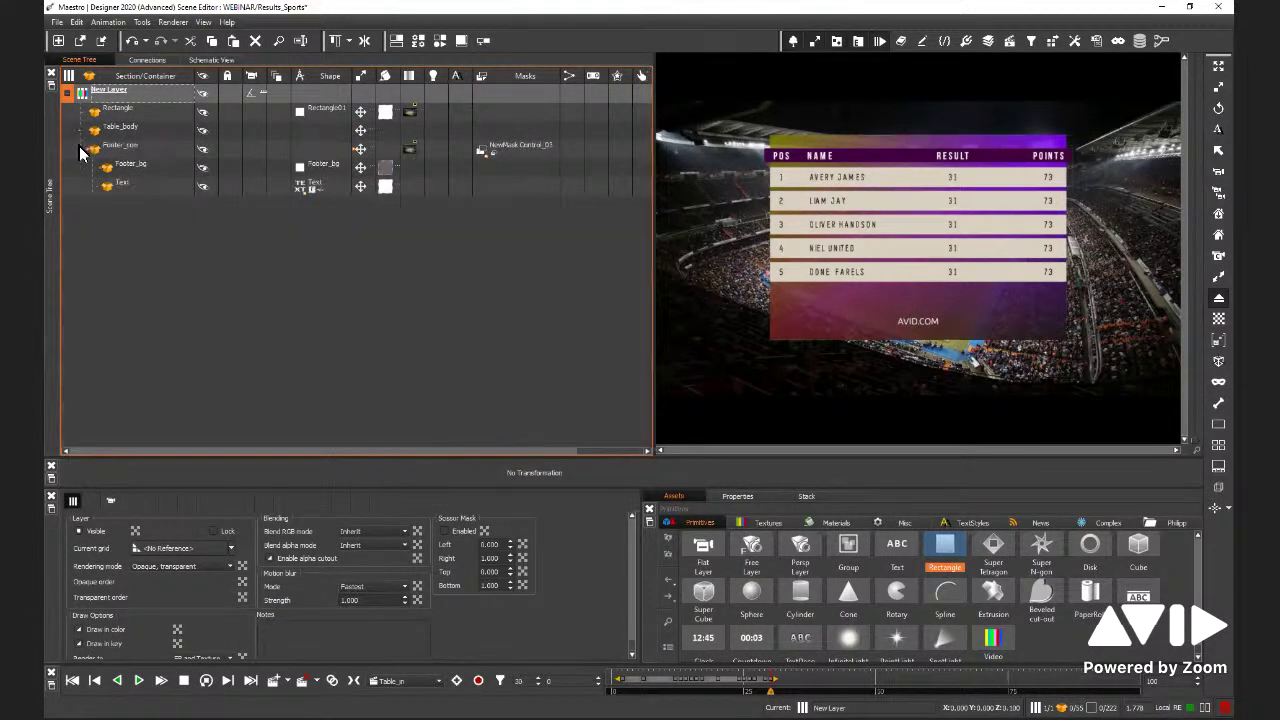
left_click(83, 149)
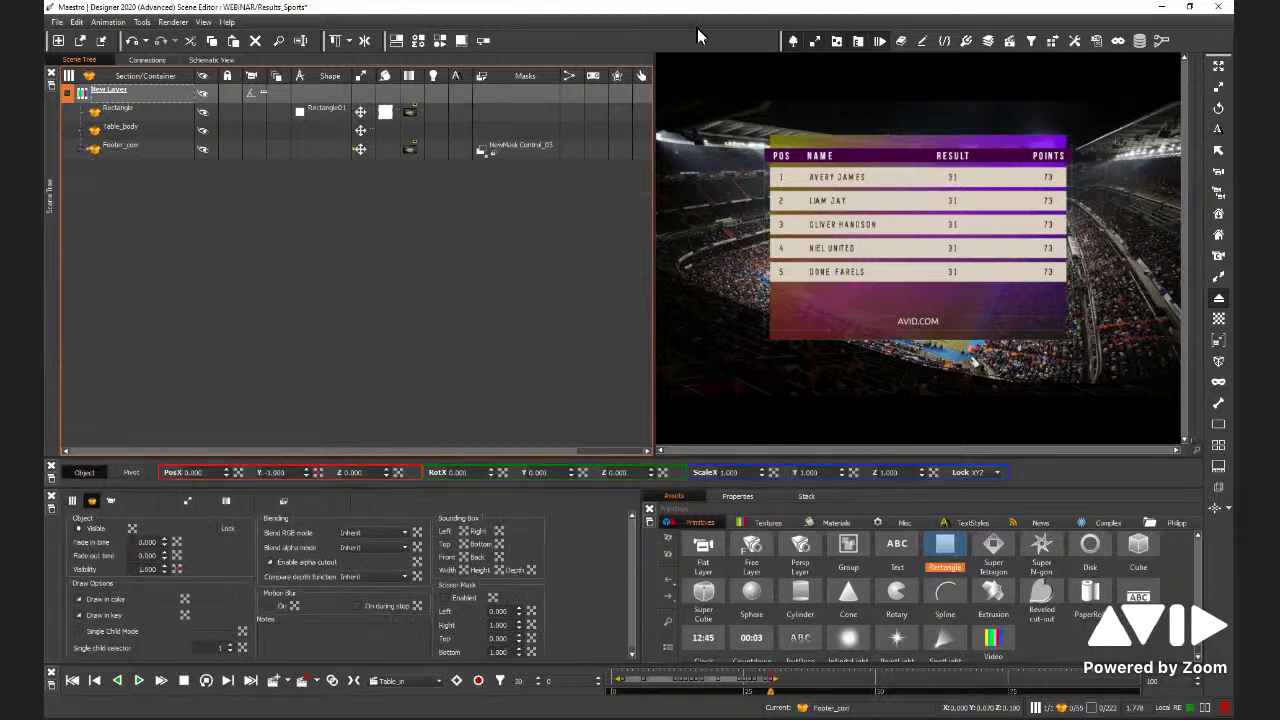